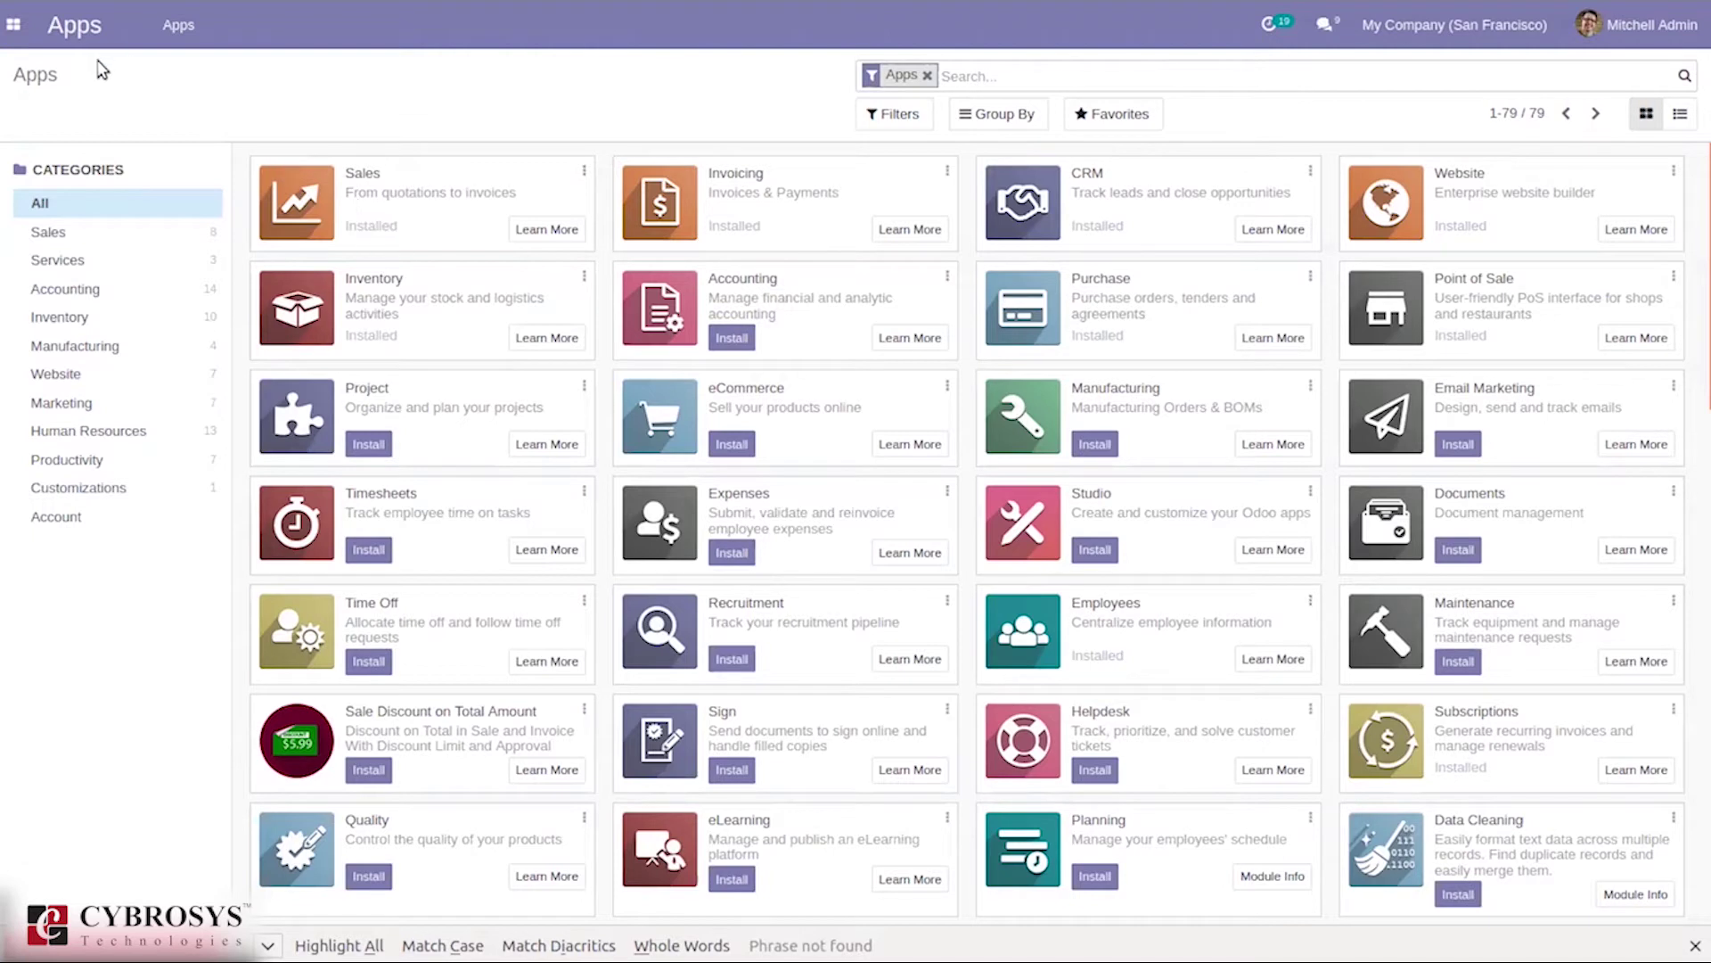
Open the Sales settings and search them for "lot" to check the Lots & Serial Numbers options.
{"action": "left_click", "coordinate": [14, 24]}
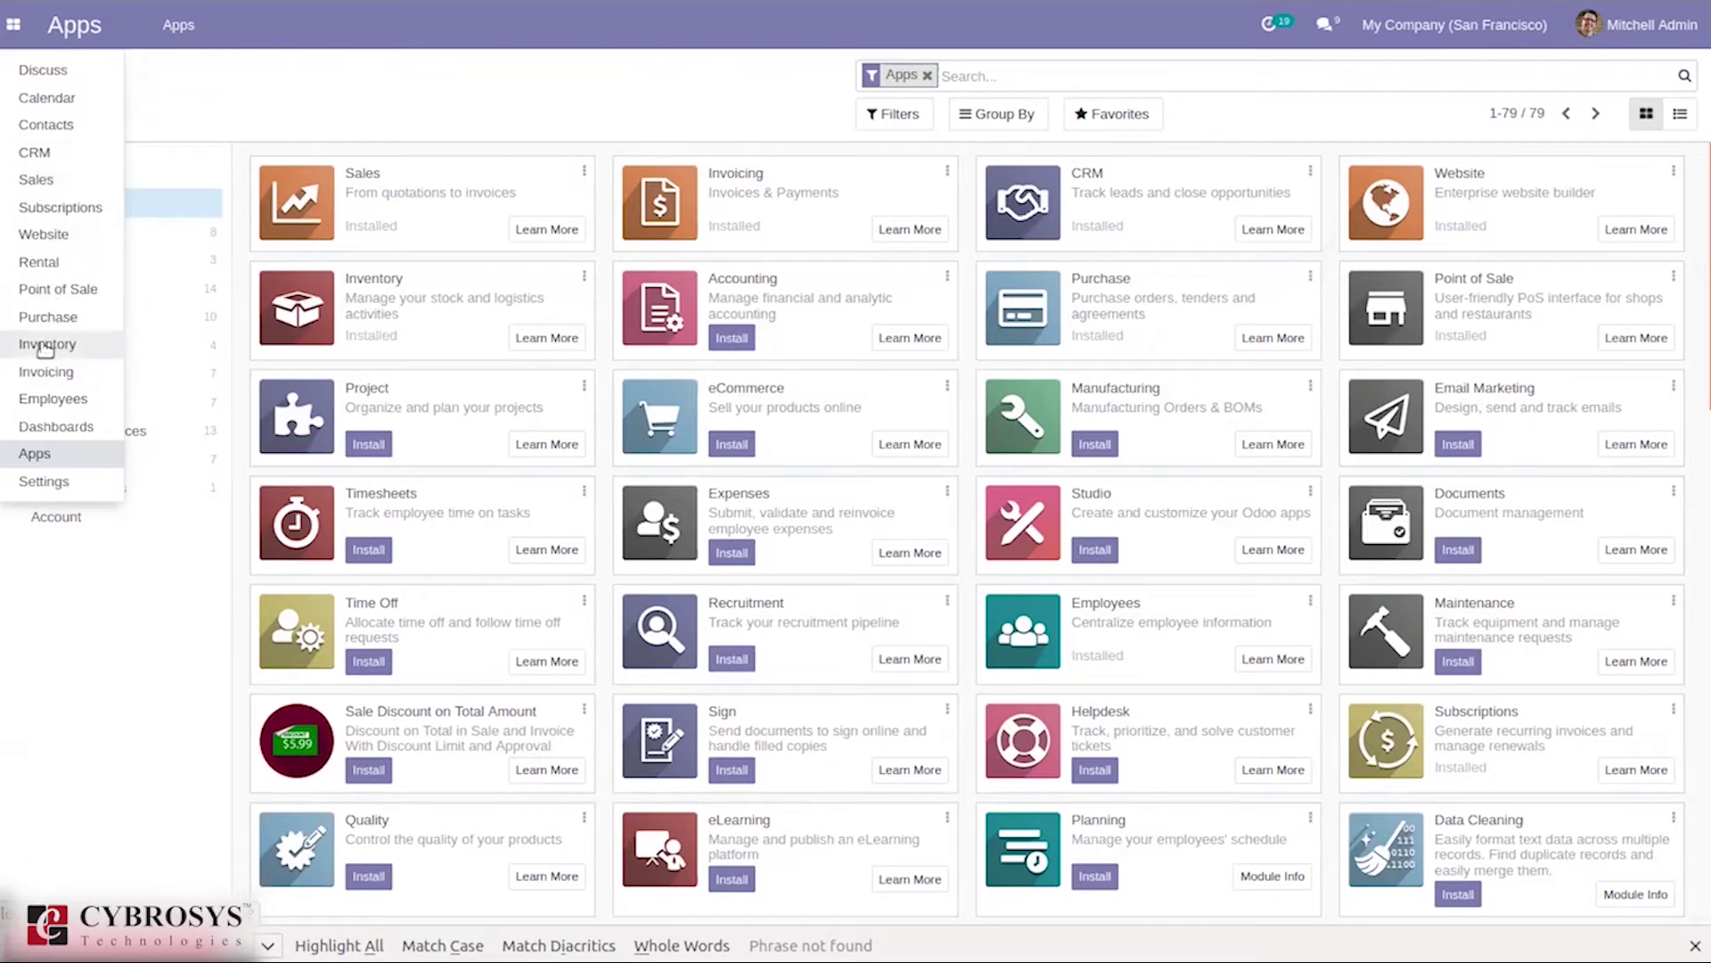
{"action": "left_click", "coordinate": [34, 184]}
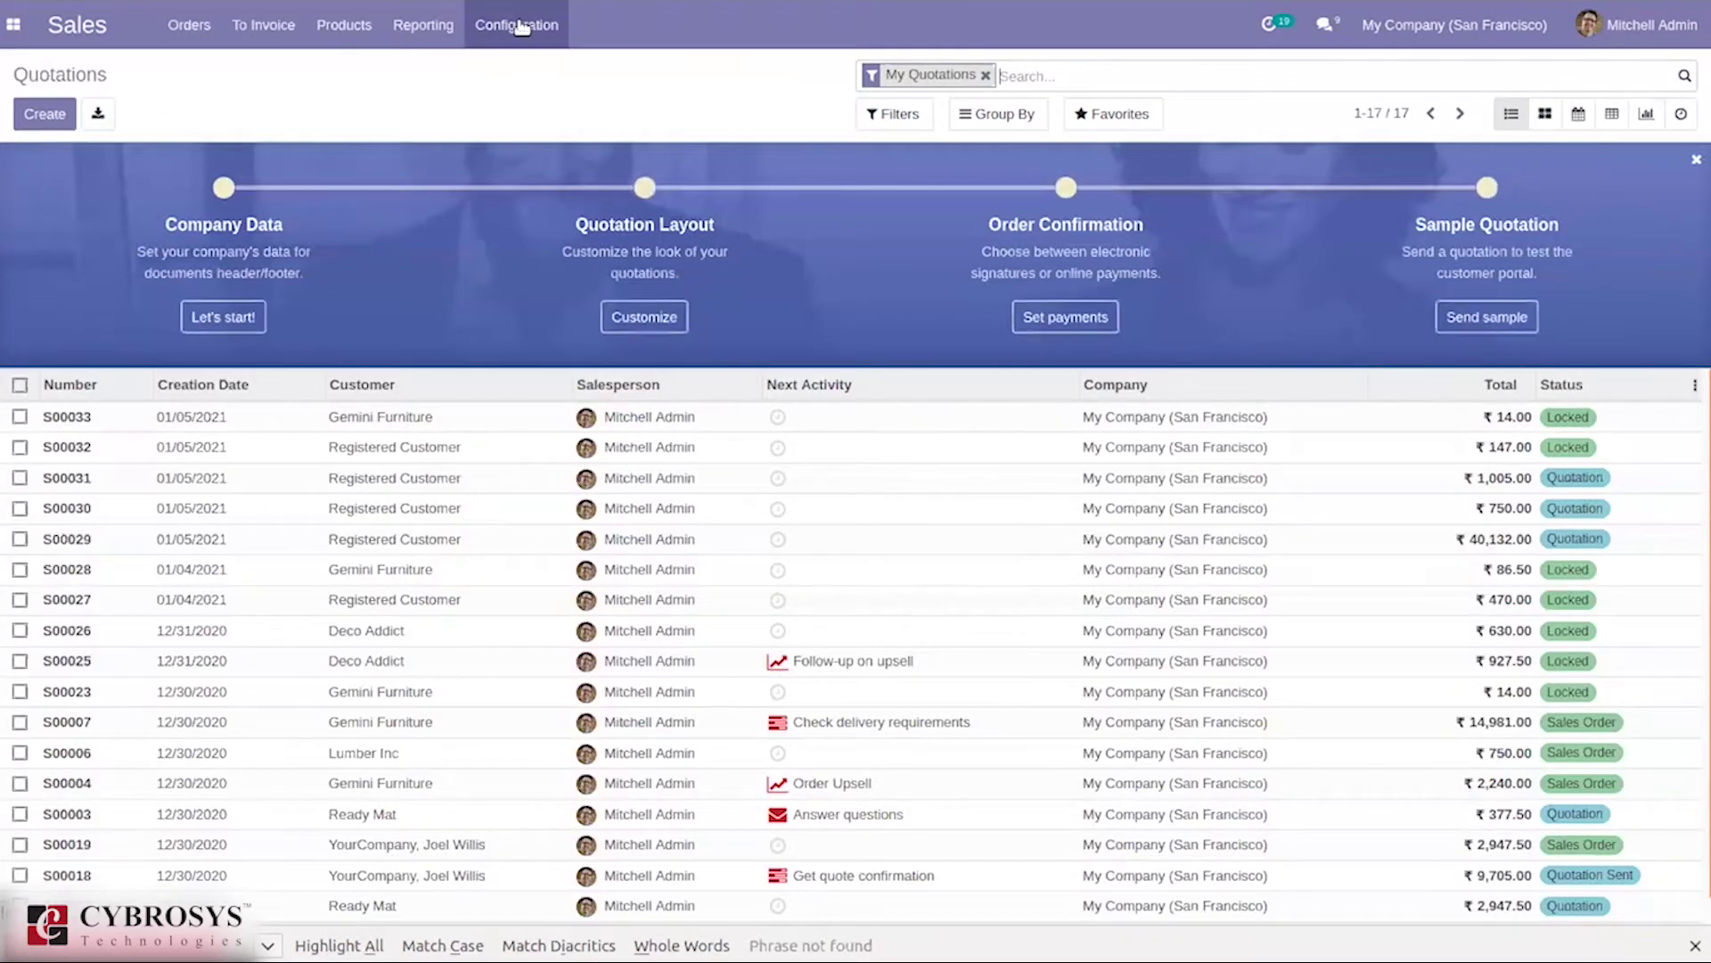
{"action": "left_click", "coordinate": [520, 21]}
{"action": "left_click", "coordinate": [544, 70]}
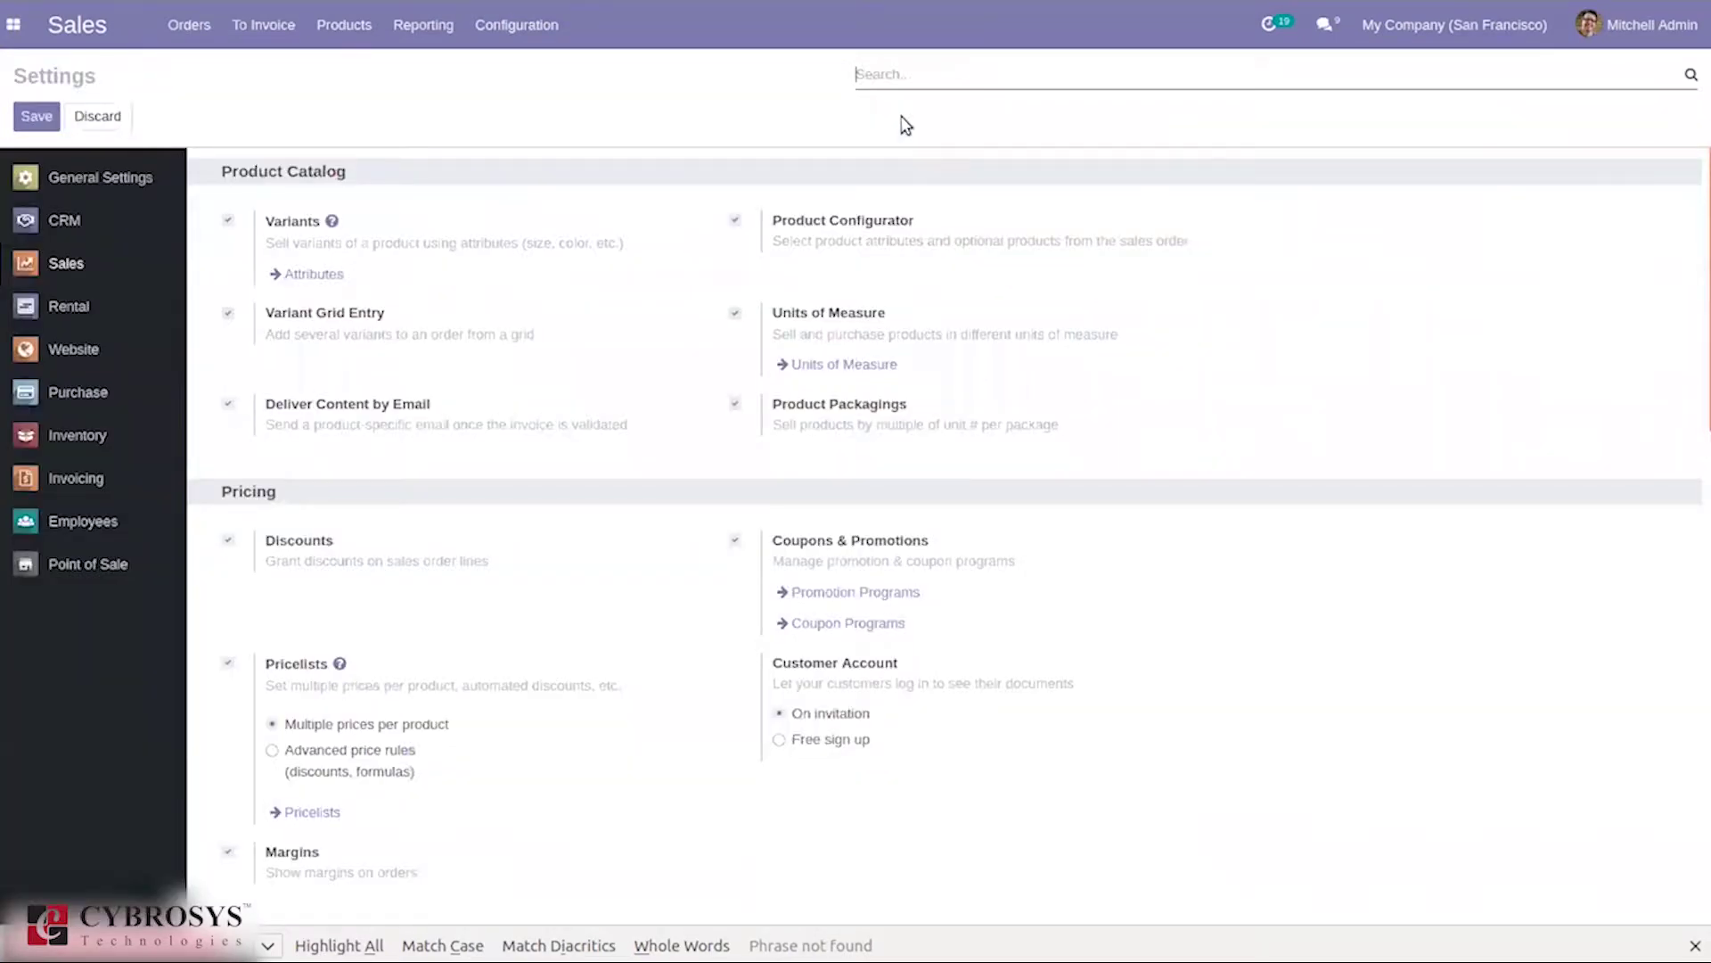
{"action": "type", "text": "lot"}
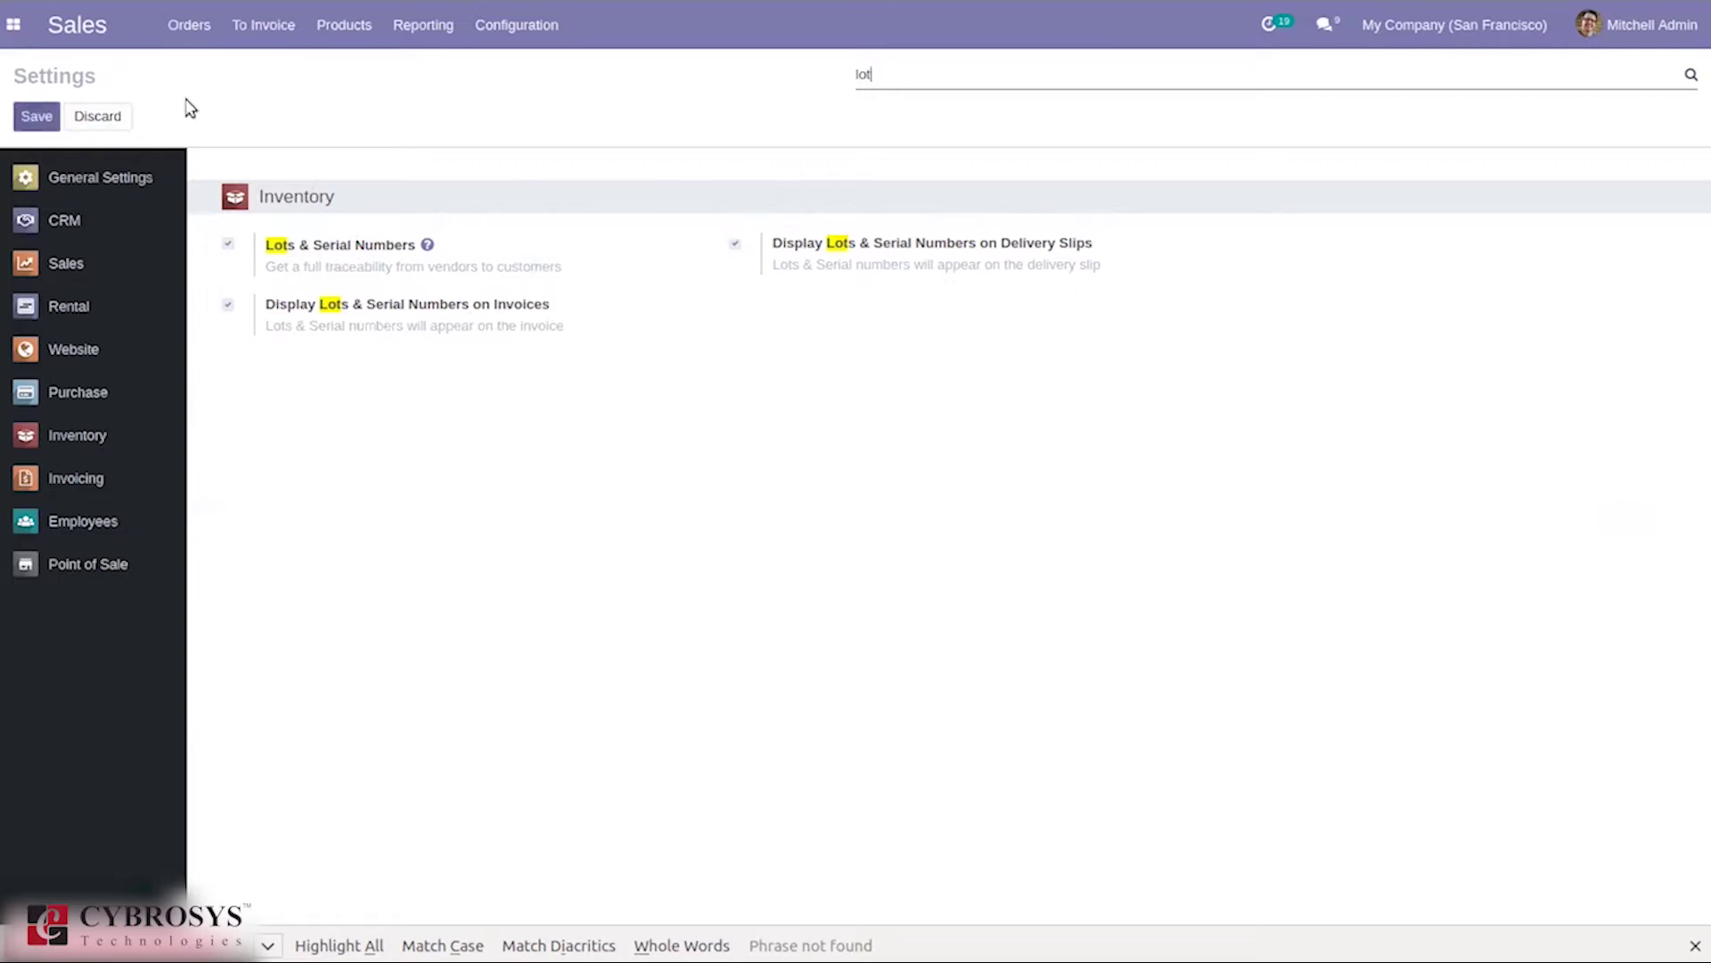
Create a new product in the Sales product list and name it "Large Bench".
{"action": "left_click", "coordinate": [335, 42]}
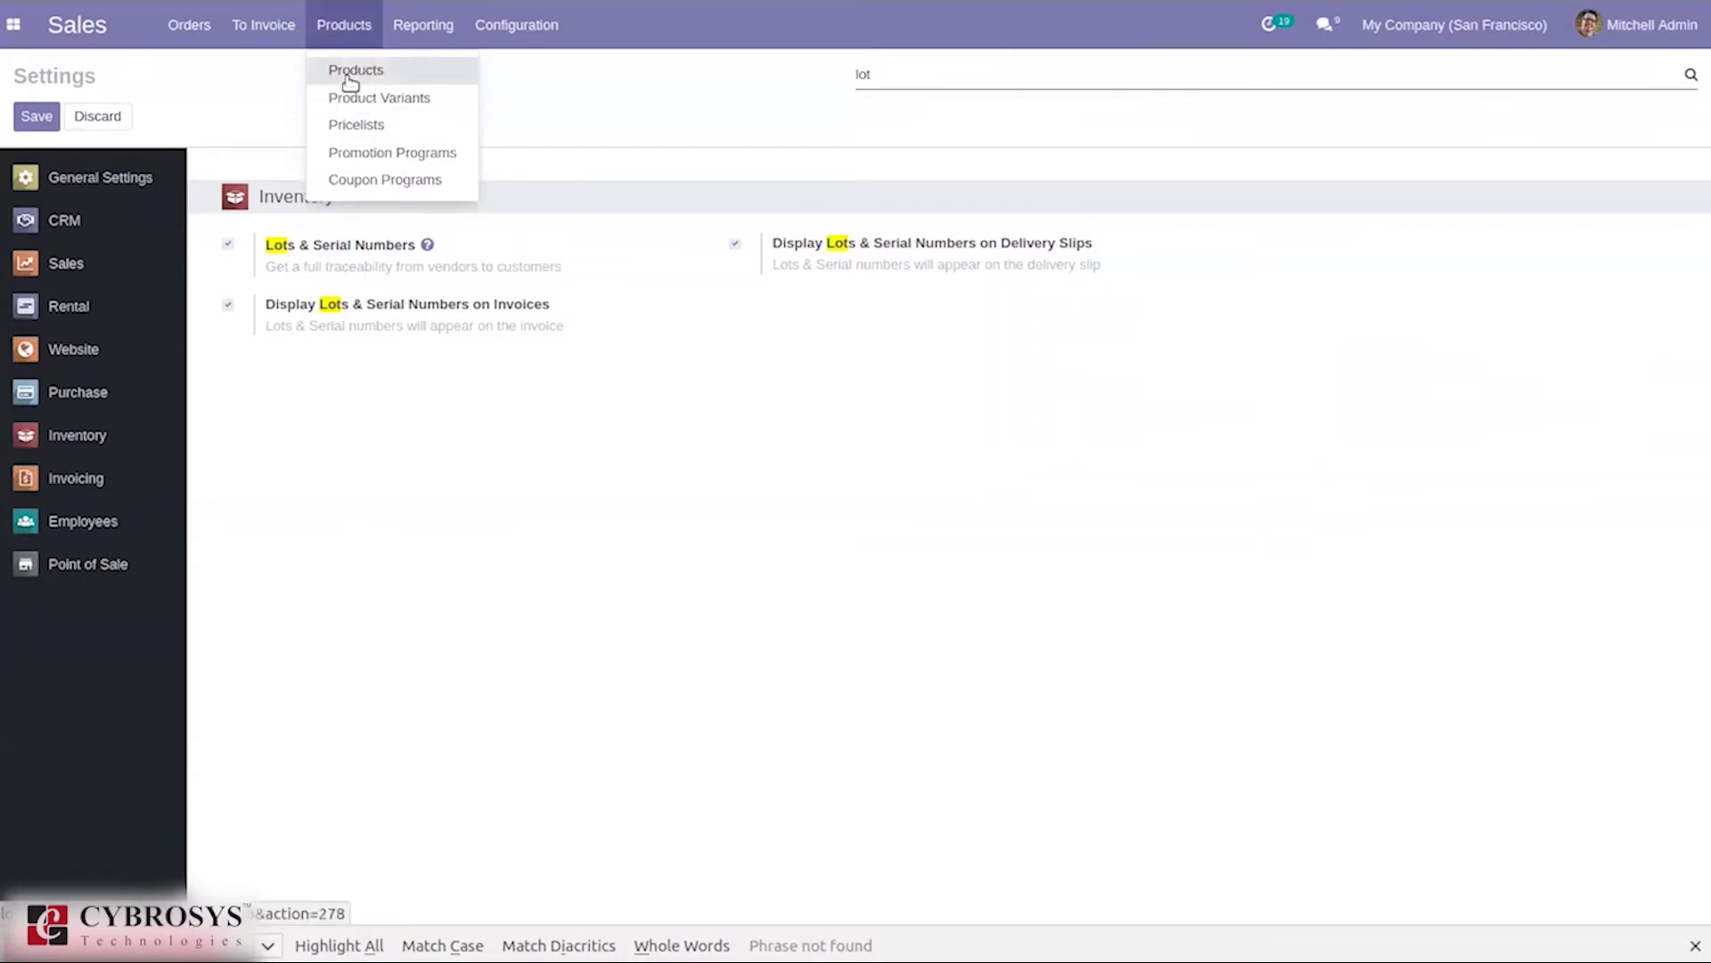
{"action": "left_click", "coordinate": [349, 80]}
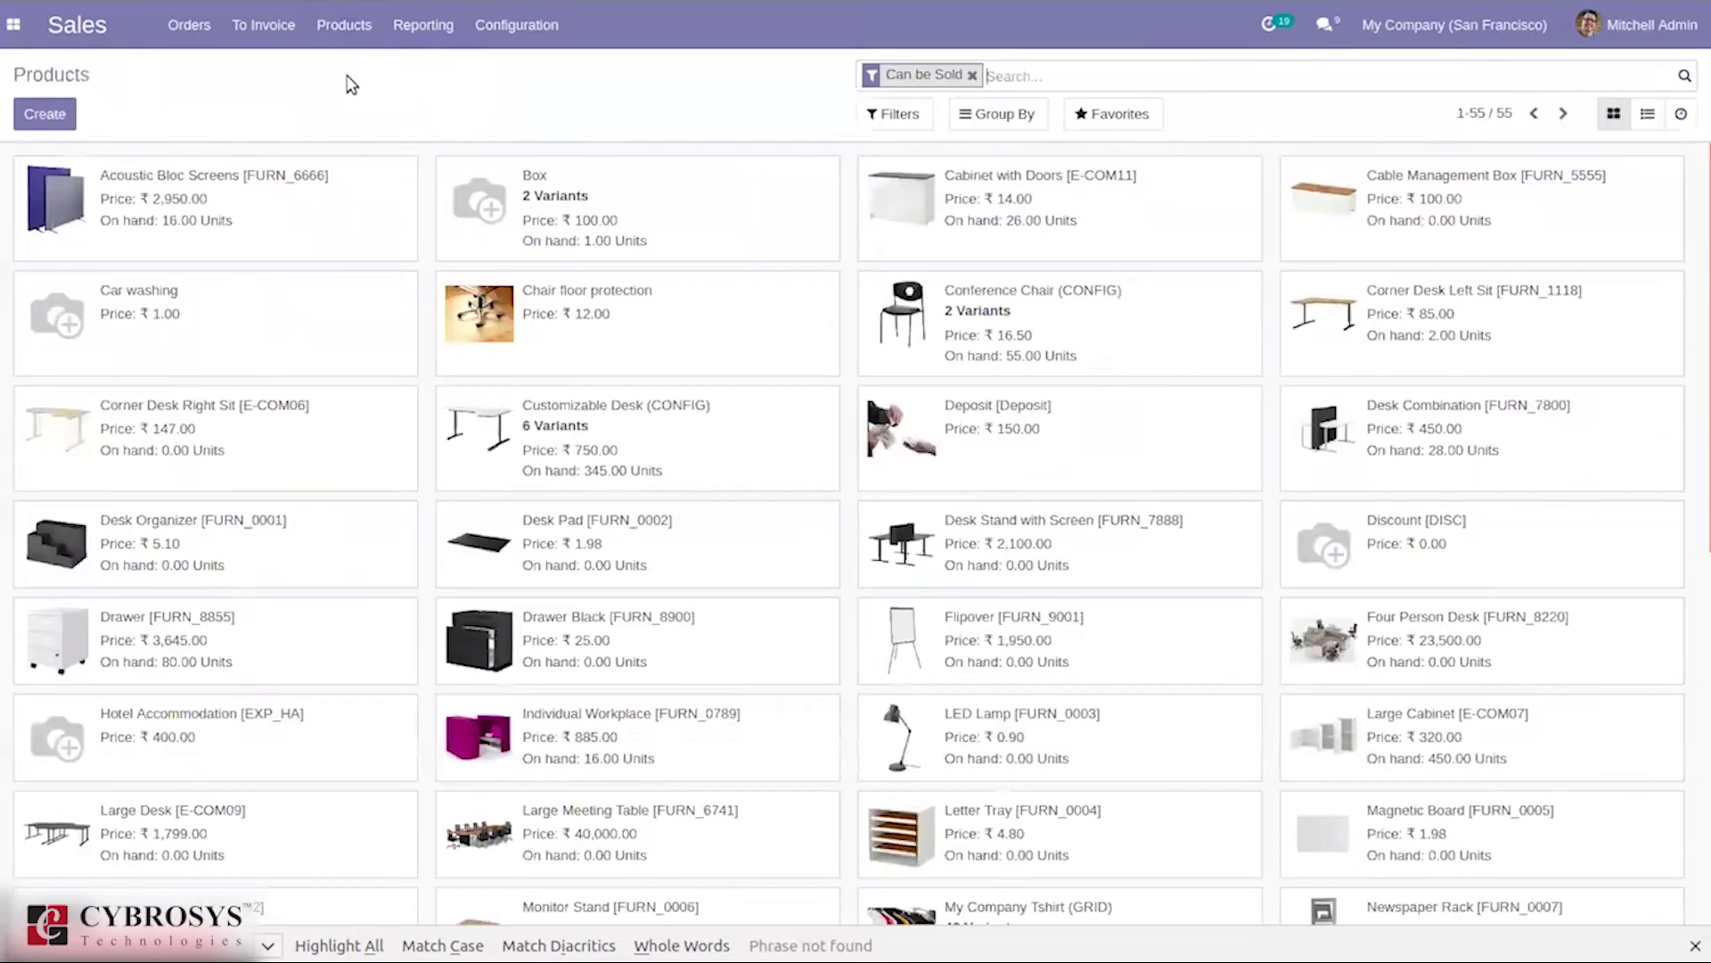
{"action": "left_click", "coordinate": [36, 116]}
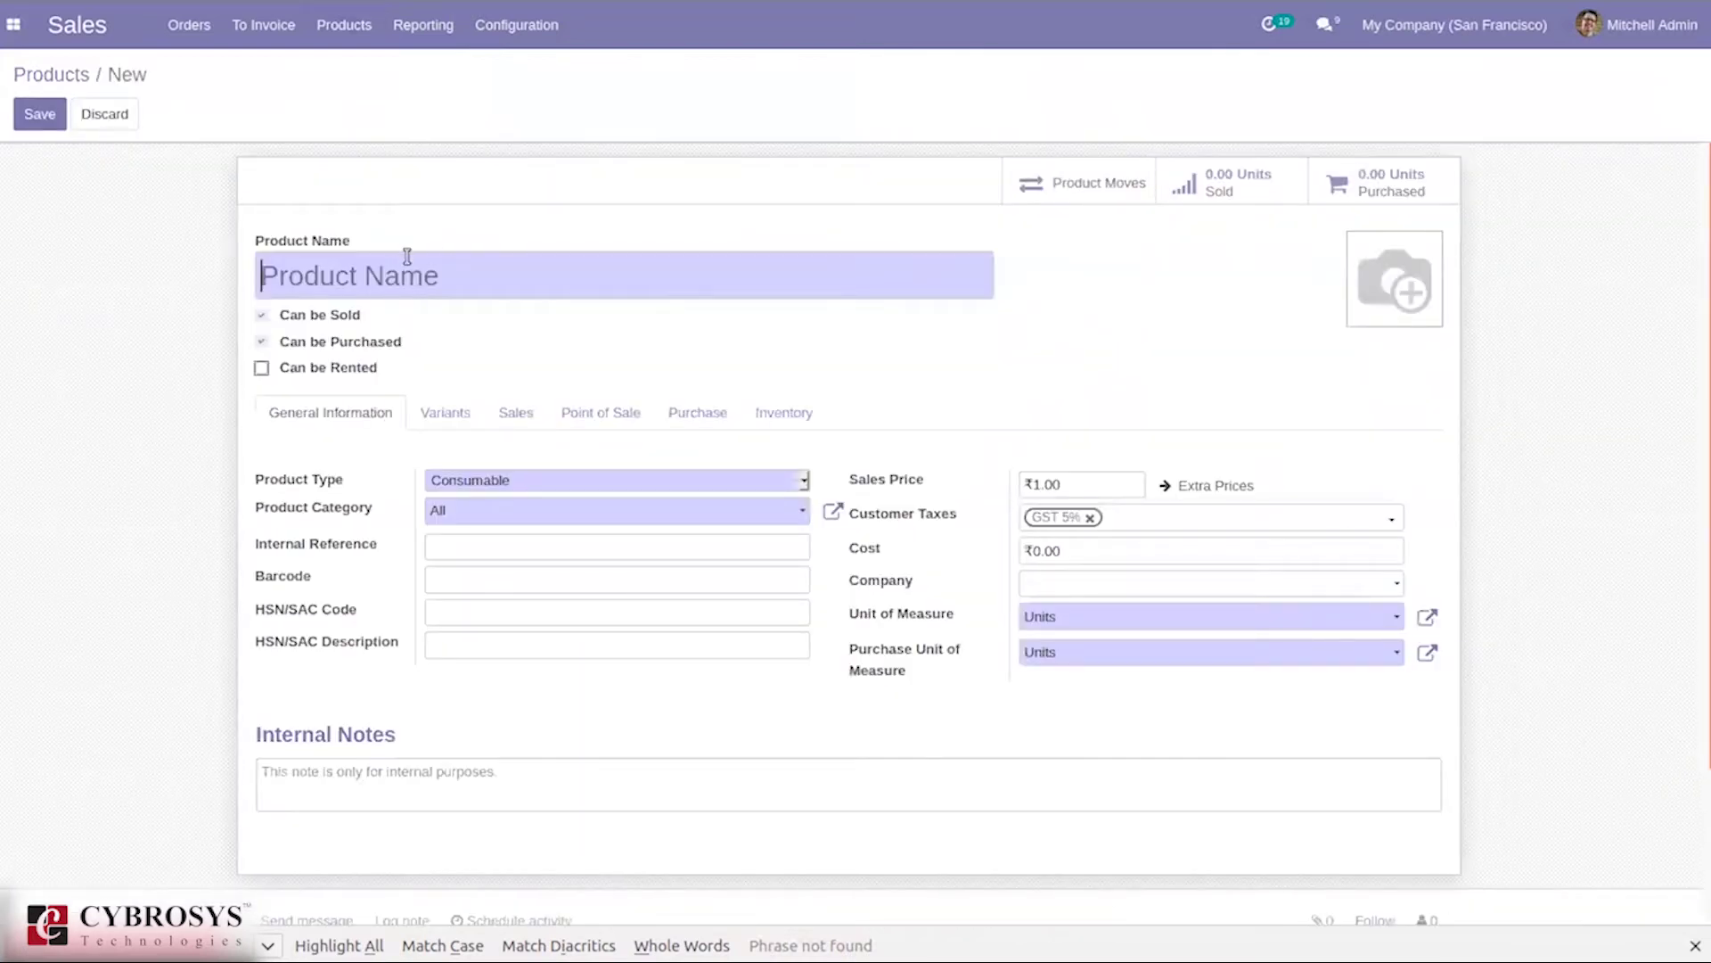
{"action": "type", "text": "Large Becn"}
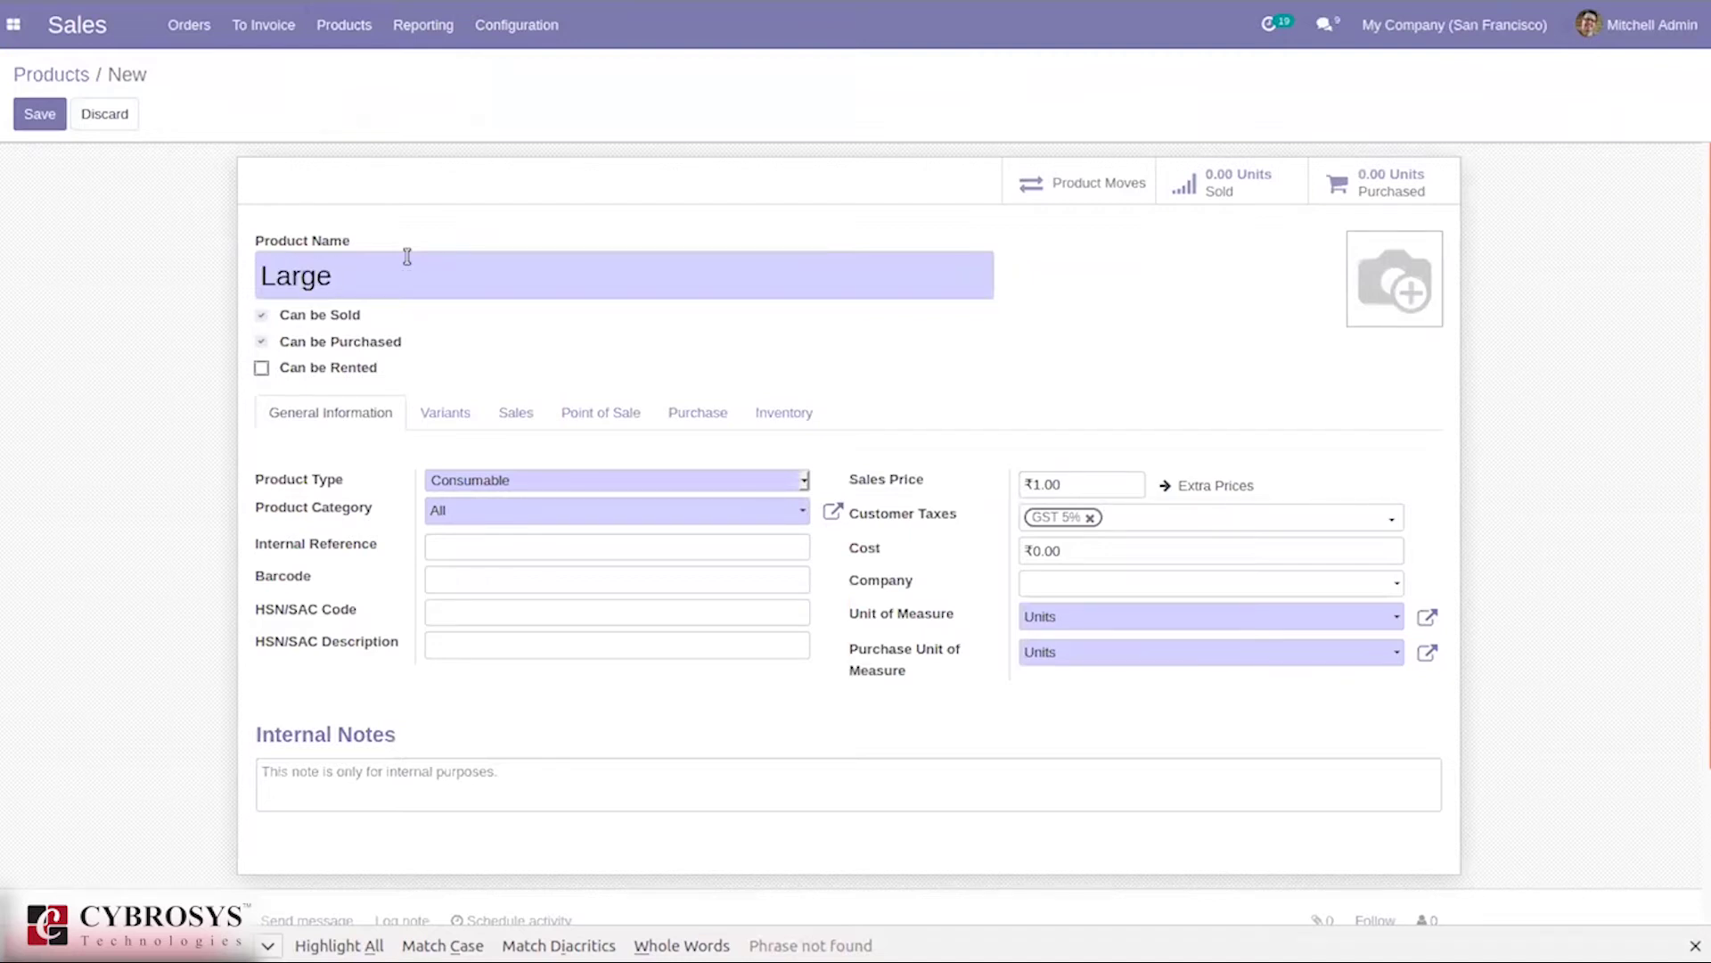
{"action": "key", "text": "BackSpace"}
{"action": "key", "text": "BackSpace"}
{"action": "type", "text": "nch"}
Set the product type to Storable Product and the sales price to ₹1,000.
{"action": "left_click", "coordinate": [444, 482]}
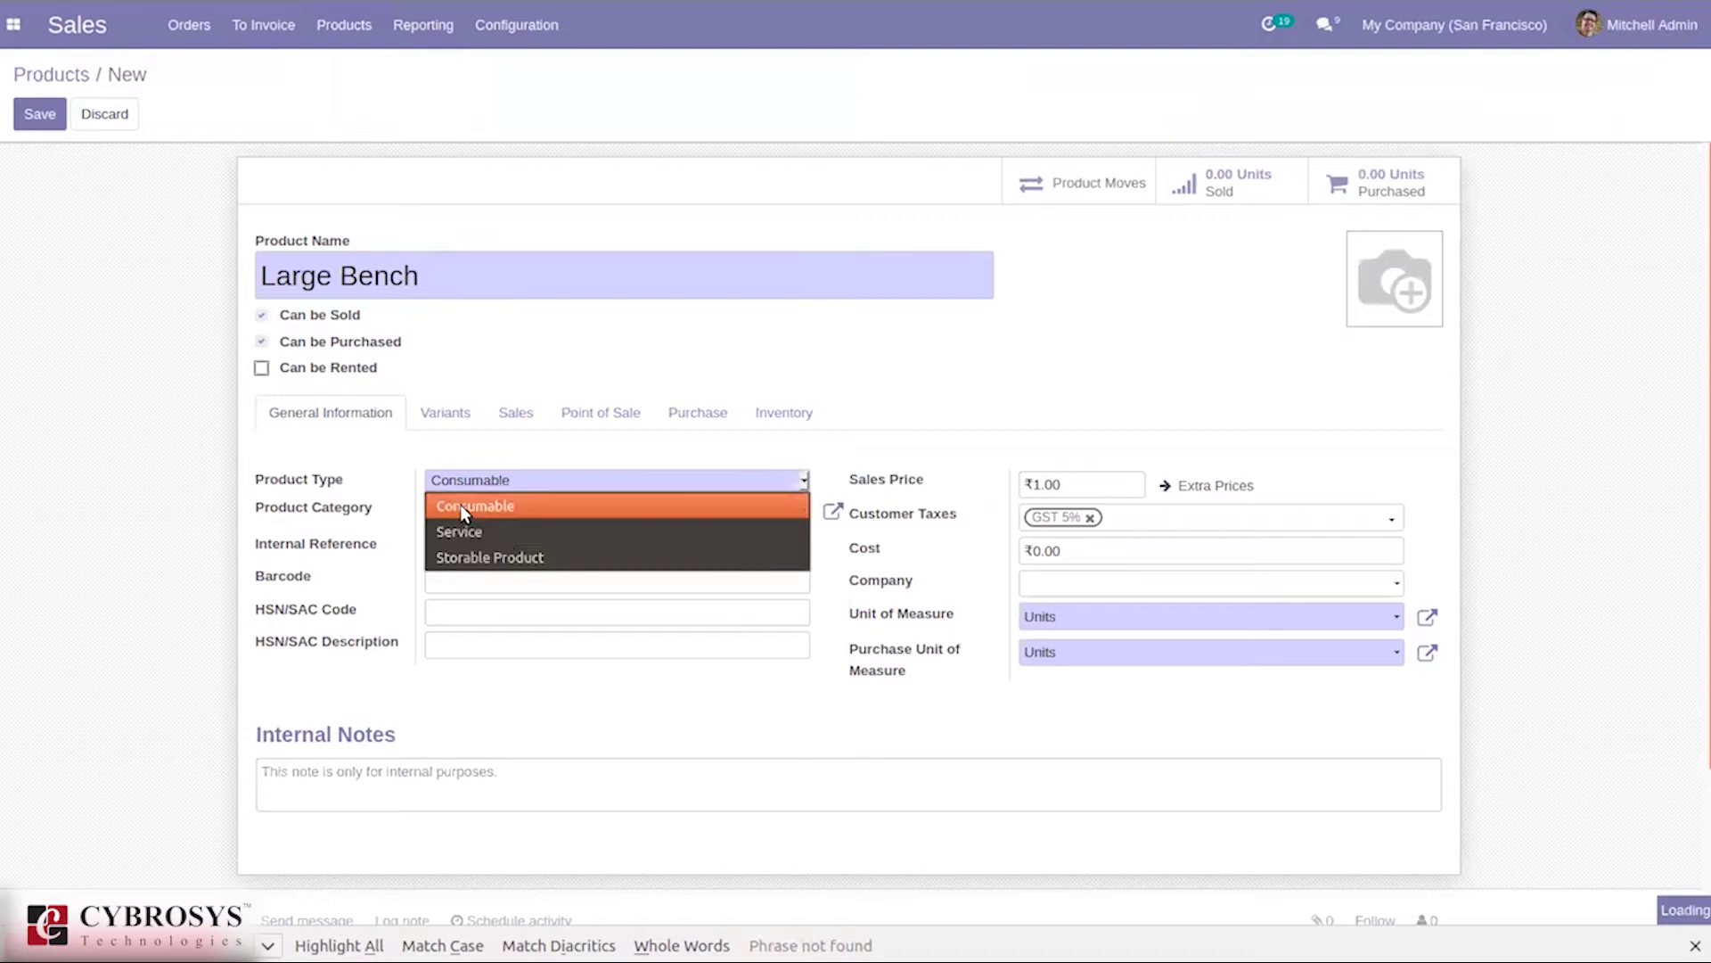
{"action": "left_click", "coordinate": [505, 554]}
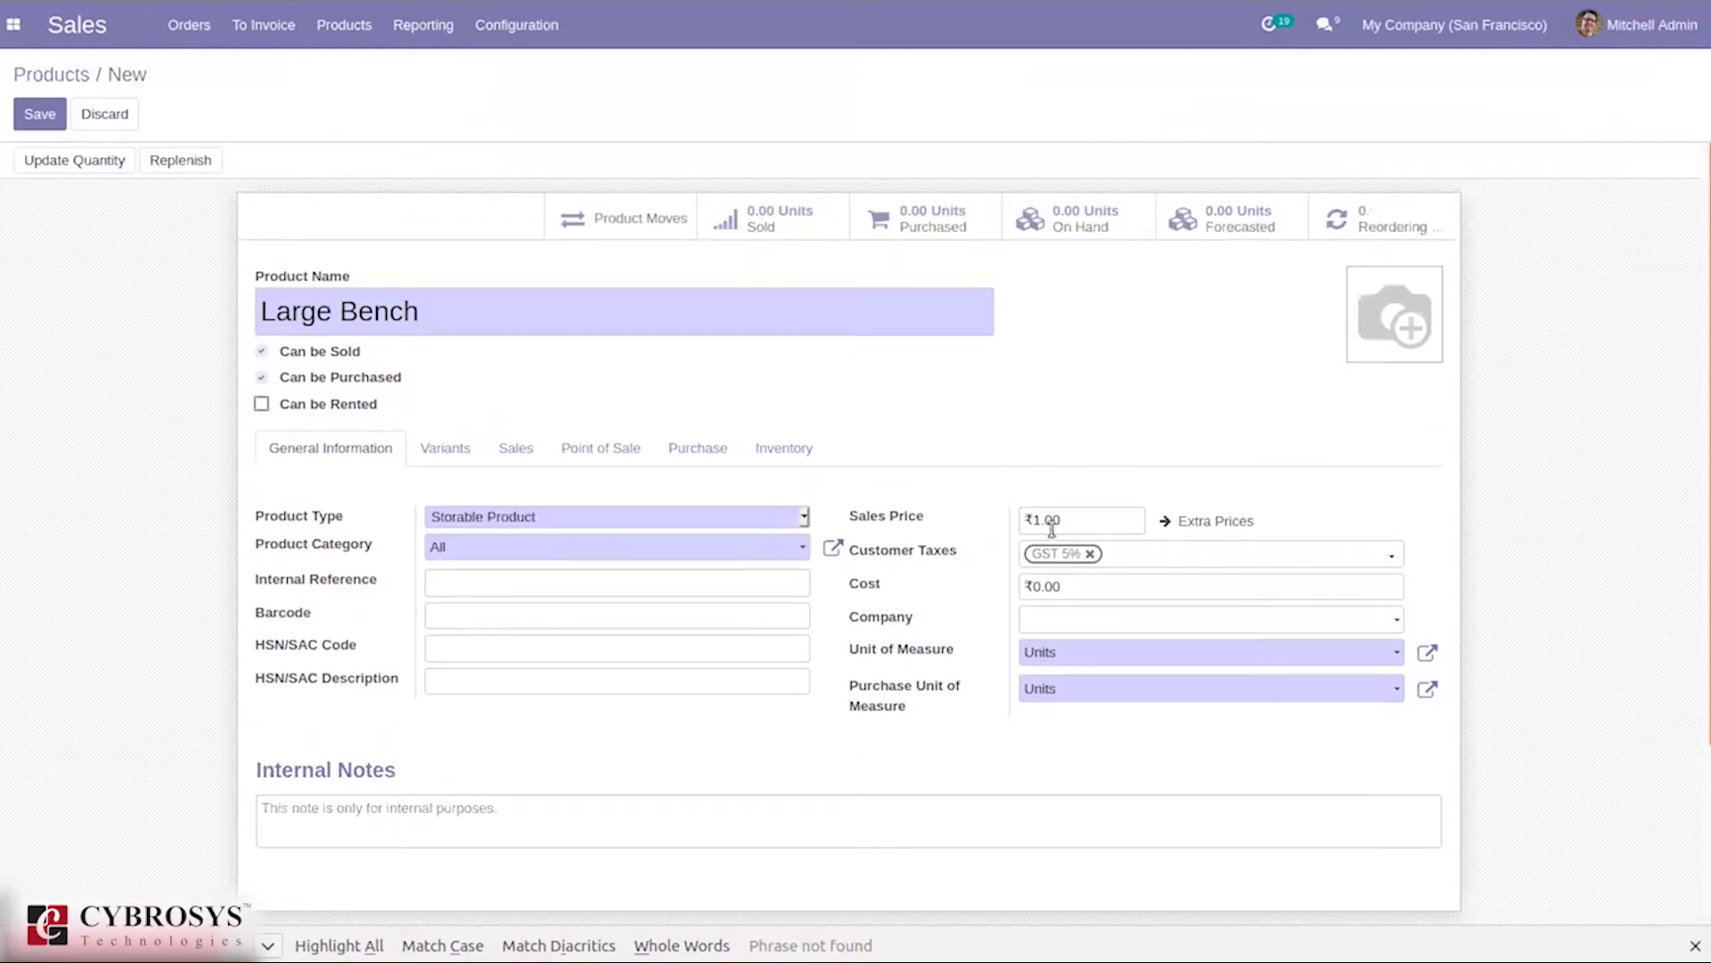
{"action": "left_click", "coordinate": [1041, 519]}
{"action": "type", "text": "000"}
Set the Large Bench's inventory tracking to By Lots and save the product.
{"action": "left_click", "coordinate": [690, 446]}
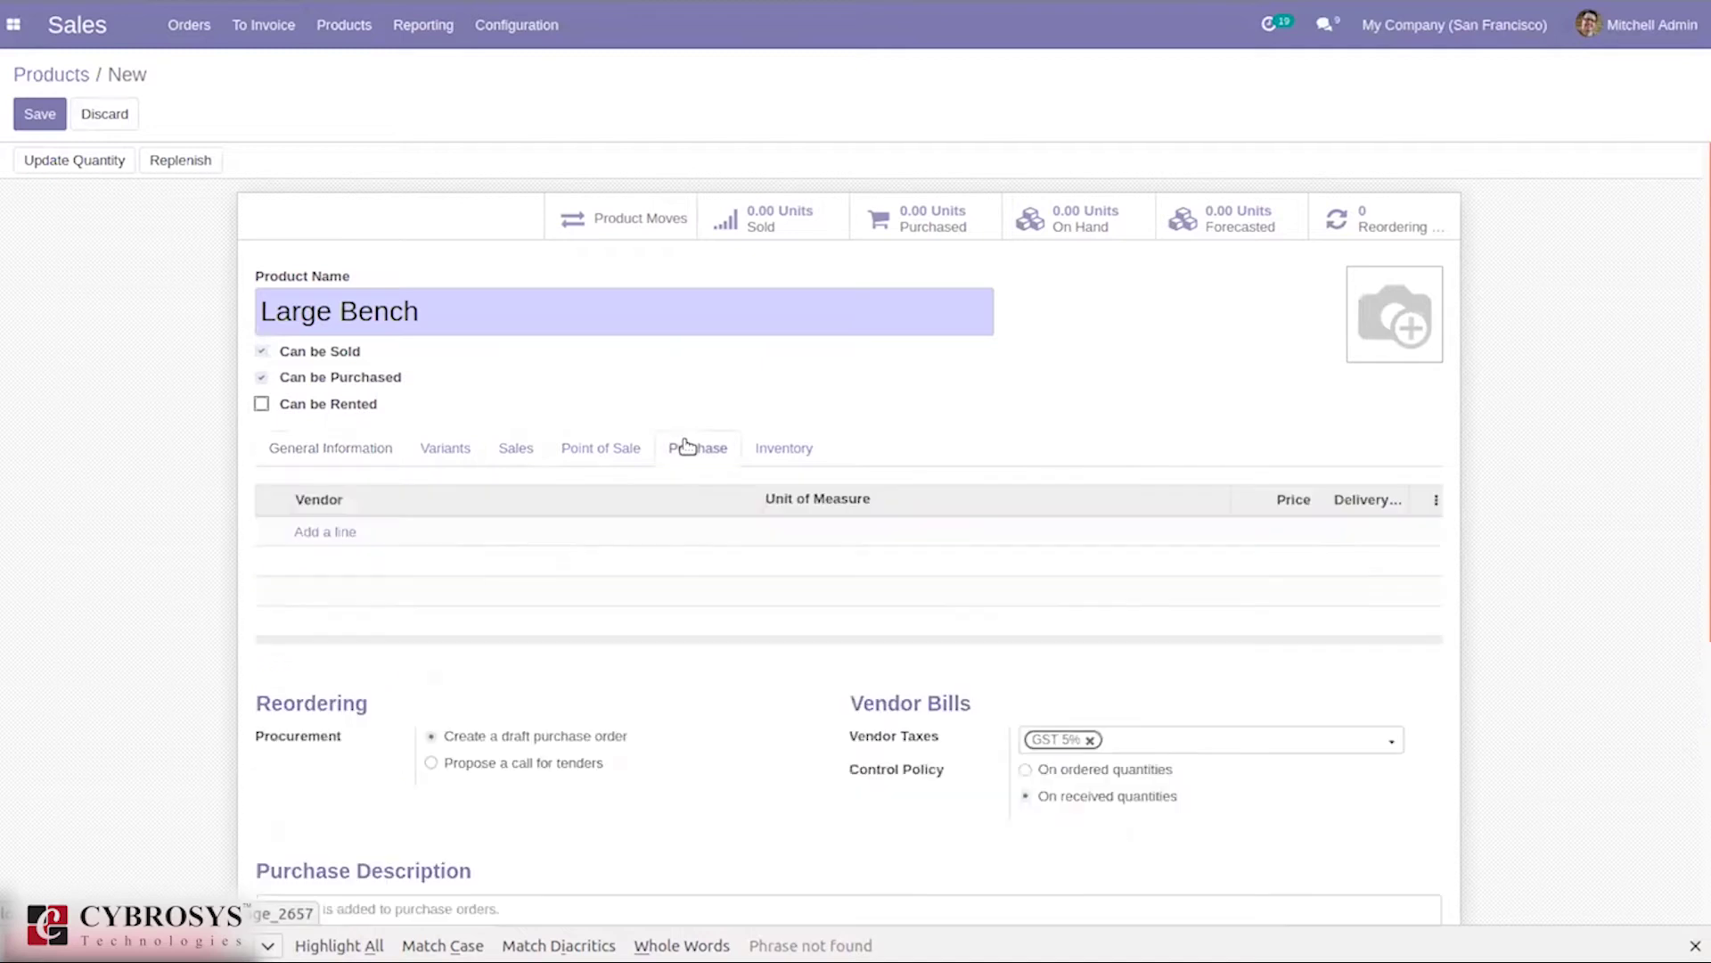
{"action": "left_click", "coordinate": [789, 447]}
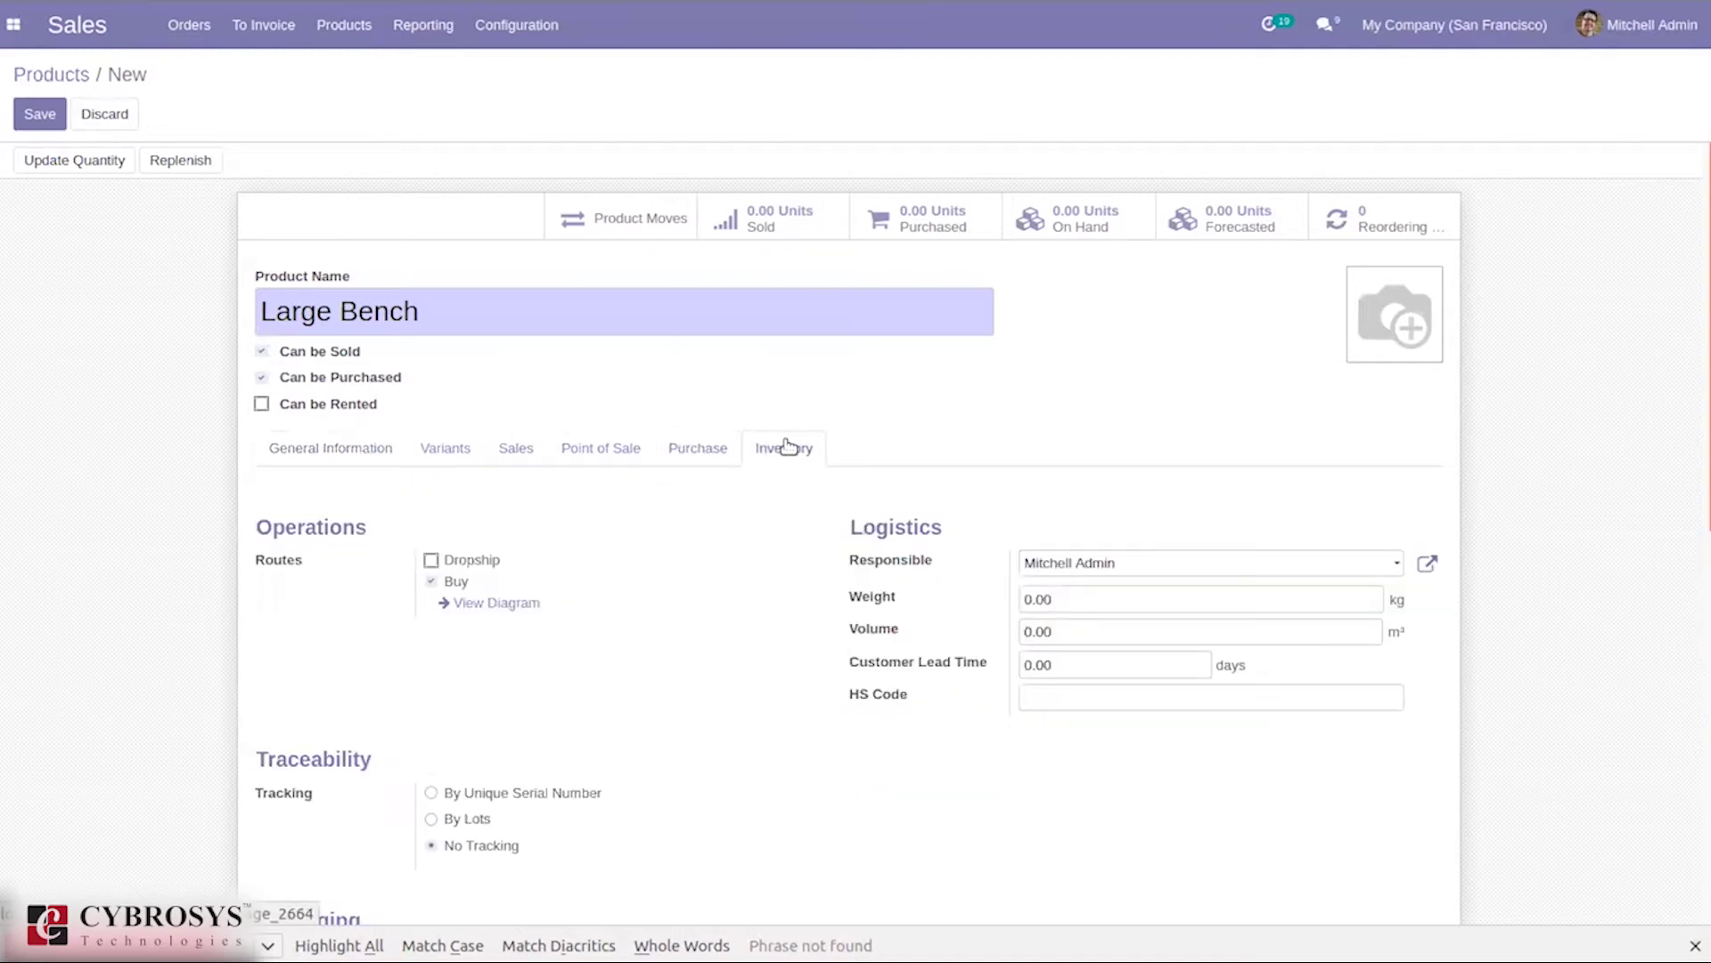
{"action": "left_click_drag", "start_coordinate": [1700, 363], "coordinate": [1701, 489]}
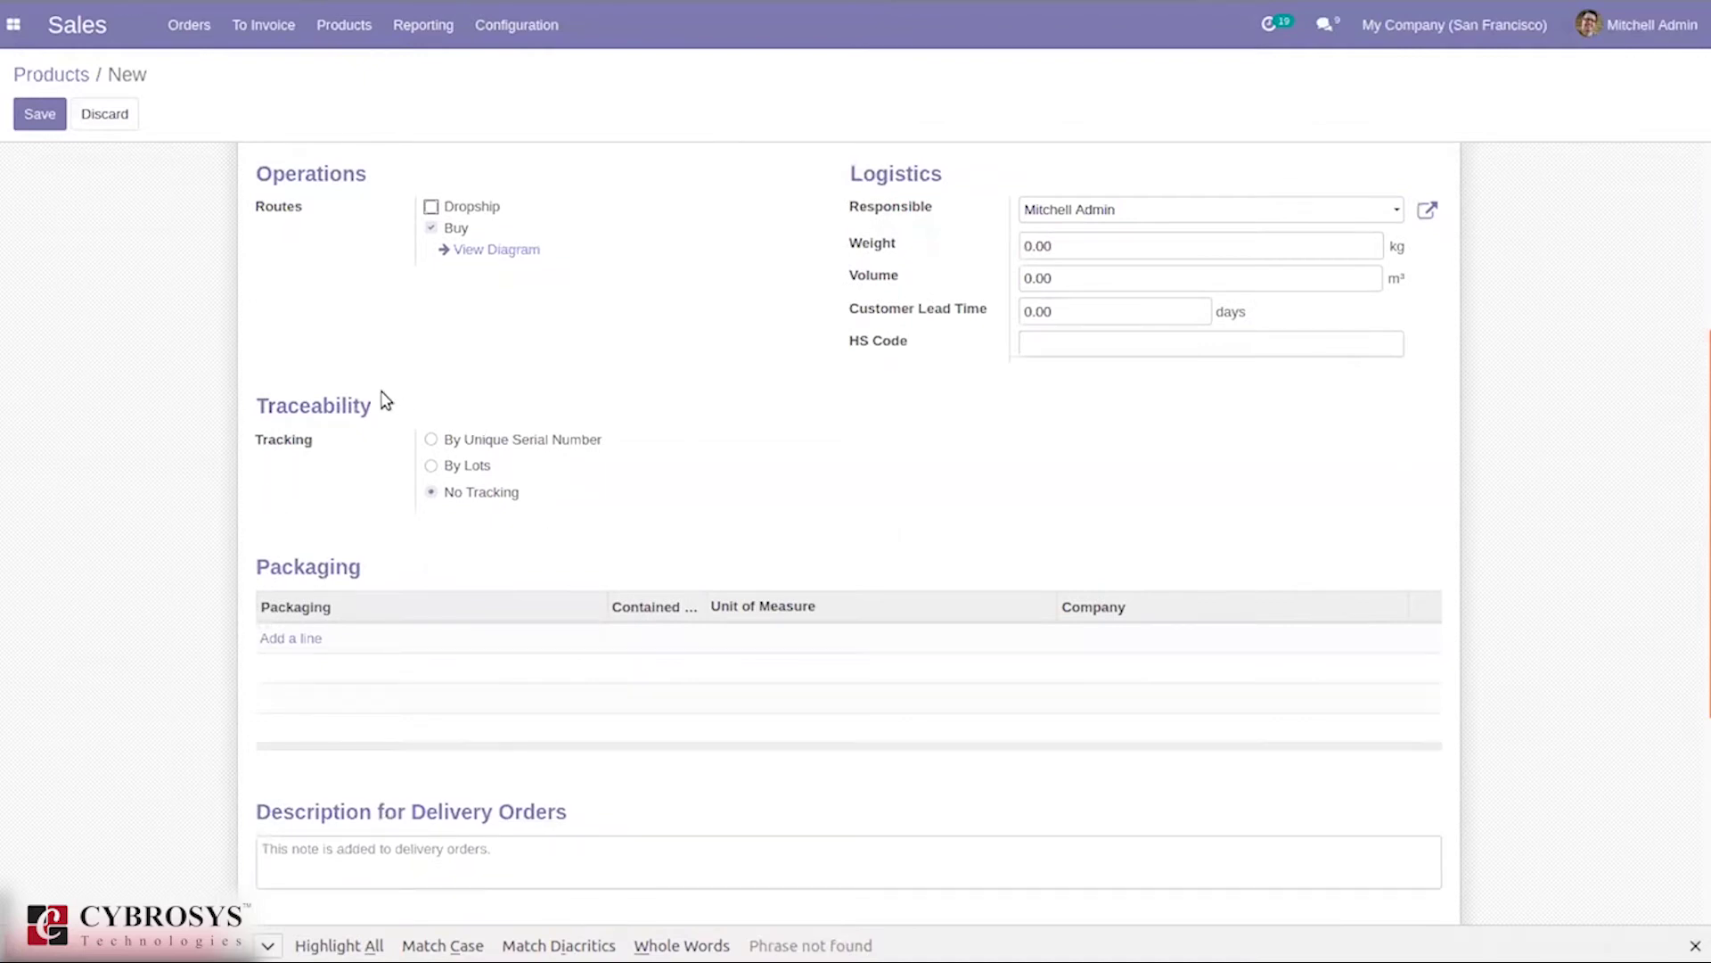
{"action": "left_click", "coordinate": [454, 465]}
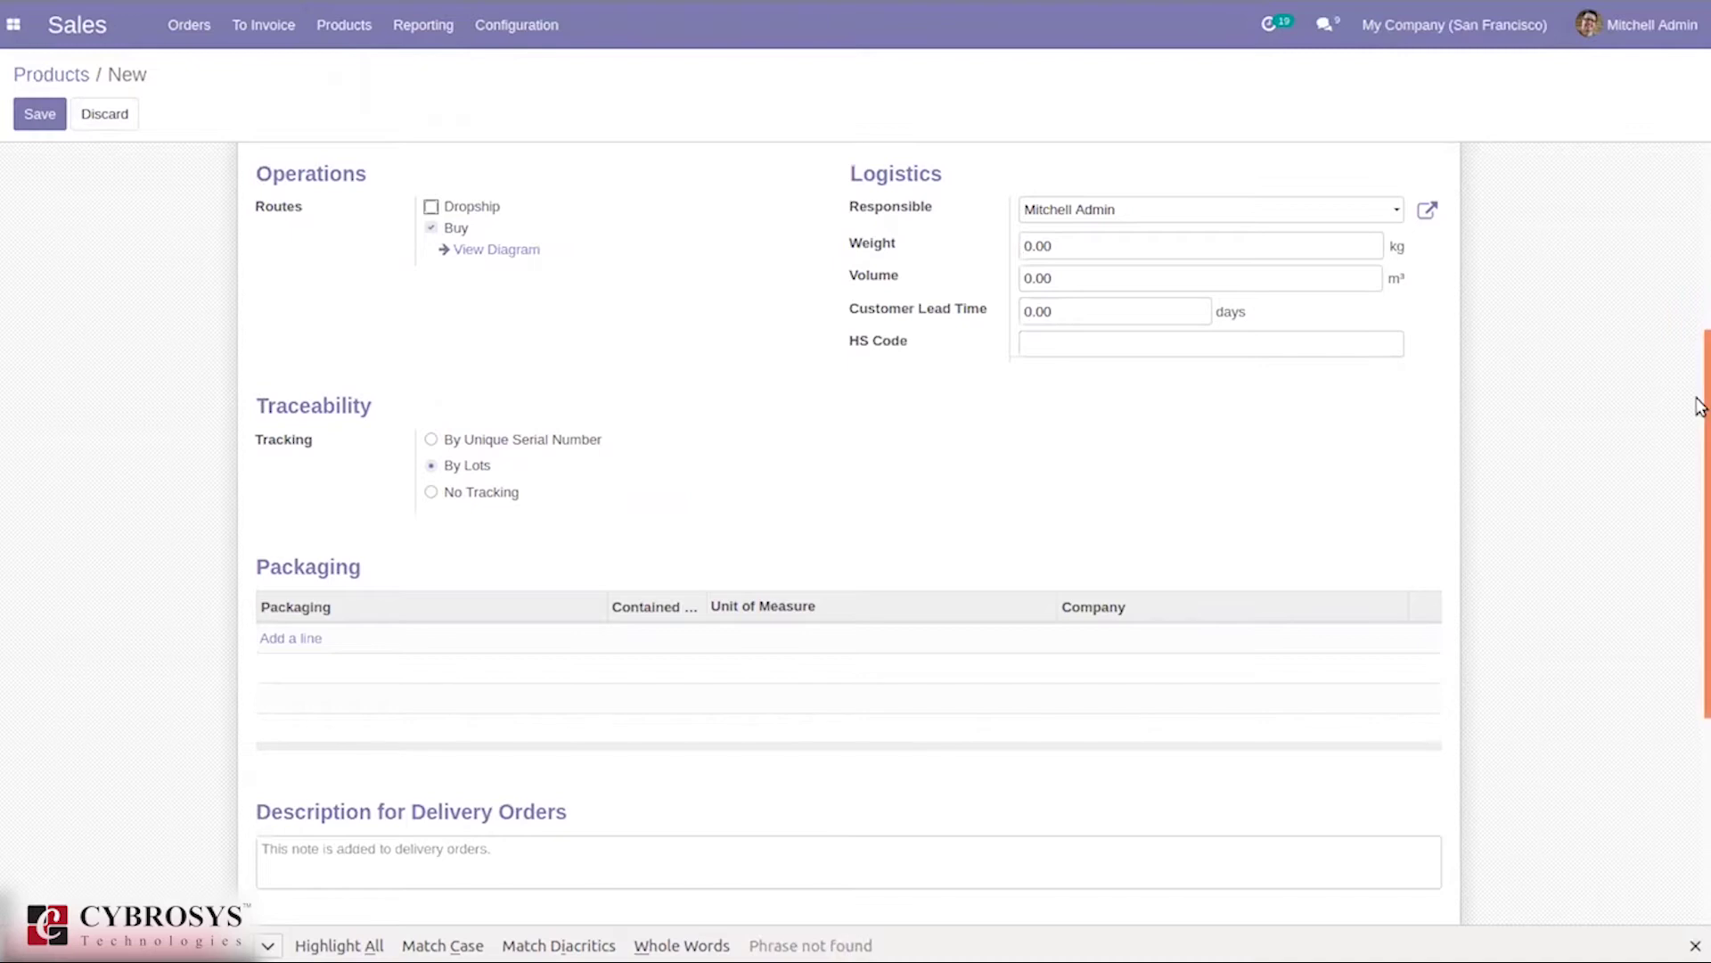
{"action": "left_click_drag", "start_coordinate": [1701, 406], "coordinate": [1700, 238]}
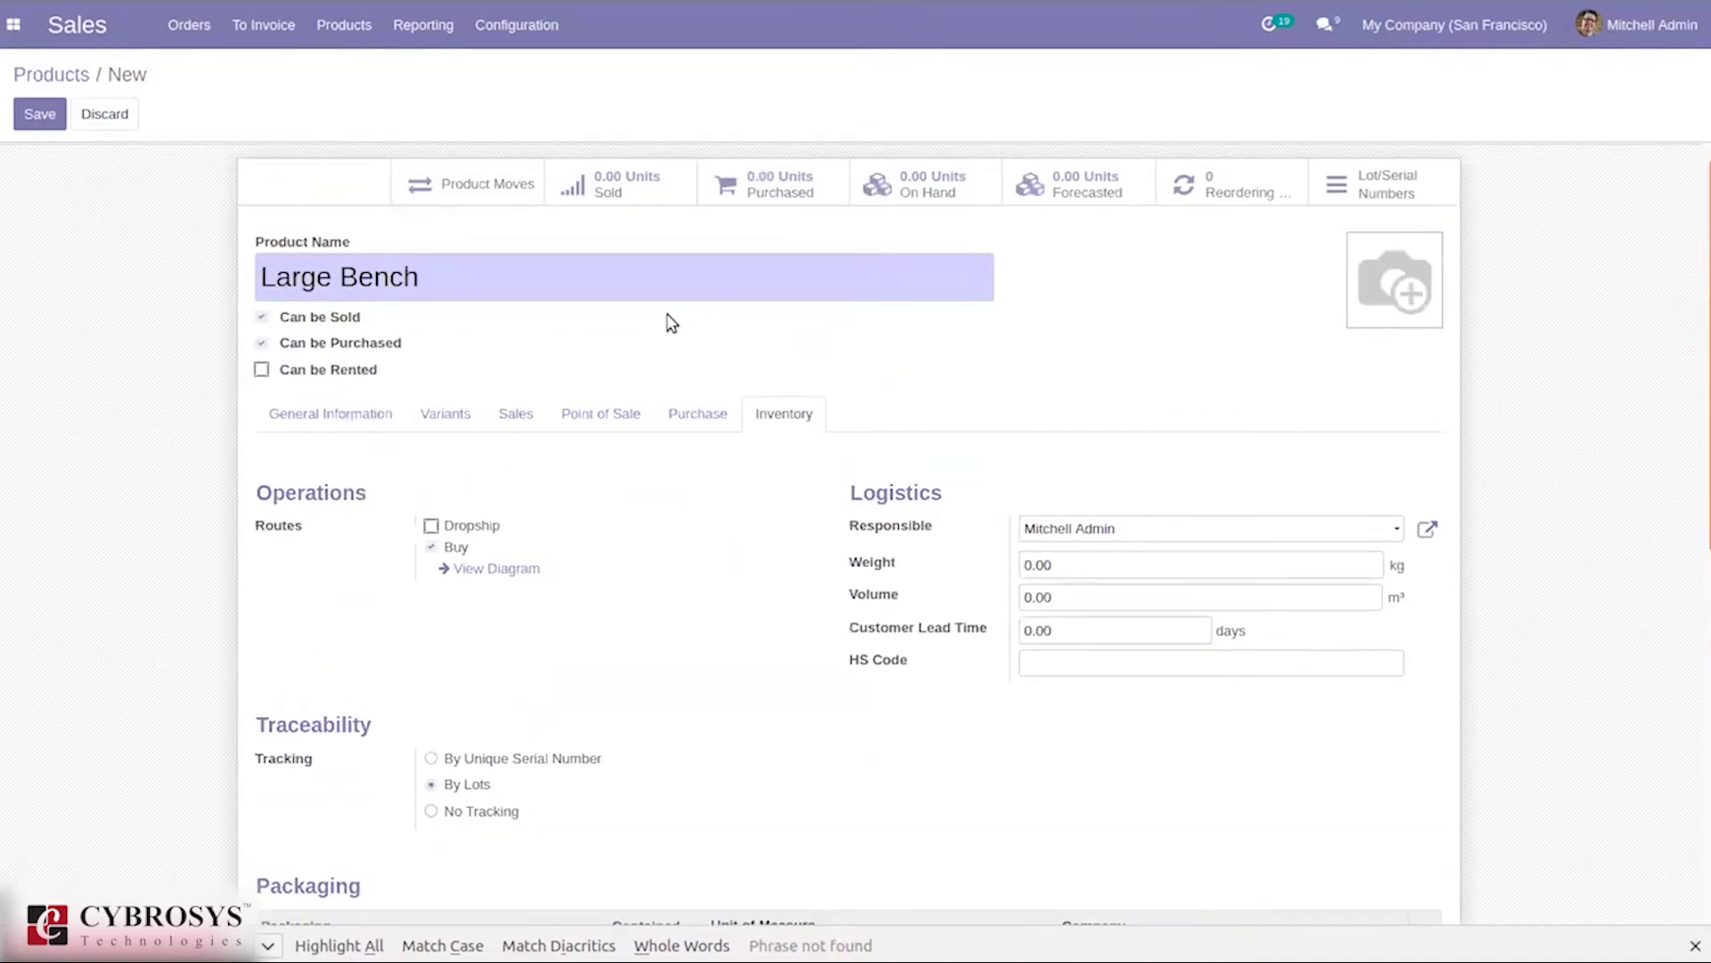
{"action": "left_click", "coordinate": [42, 116]}
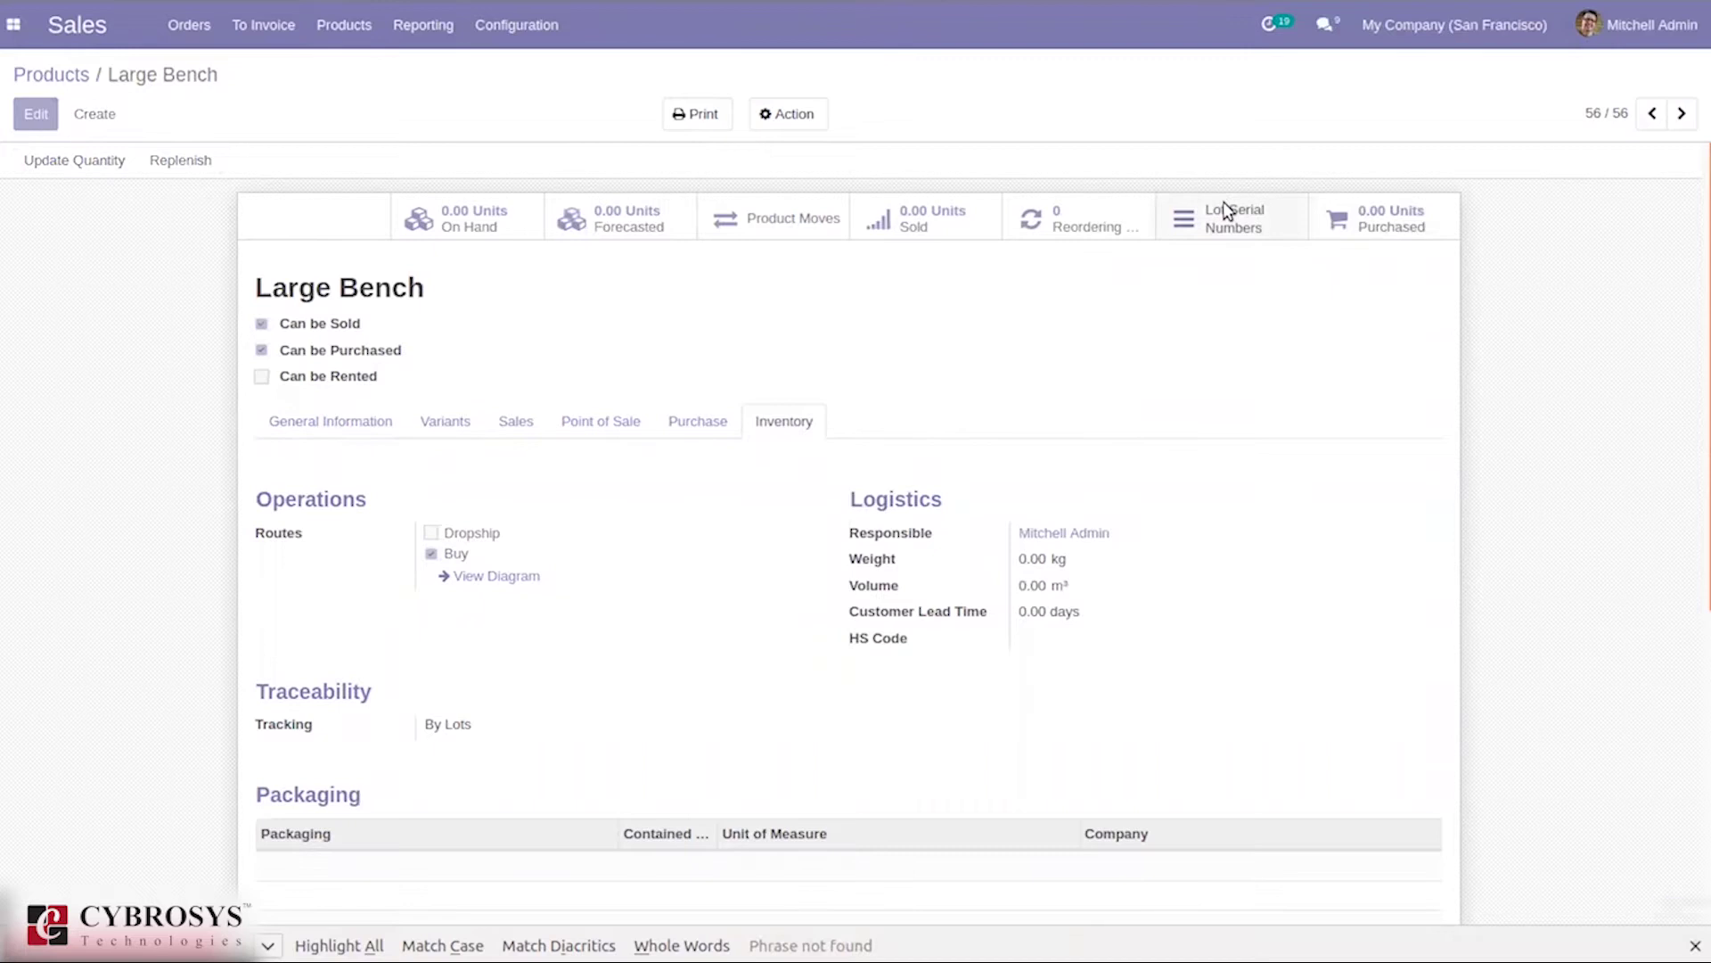
Look at a blank lot/serial number form for Large Bench and return to the product without saving it.
{"action": "left_click", "coordinate": [1229, 211]}
{"action": "left_click", "coordinate": [17, 119]}
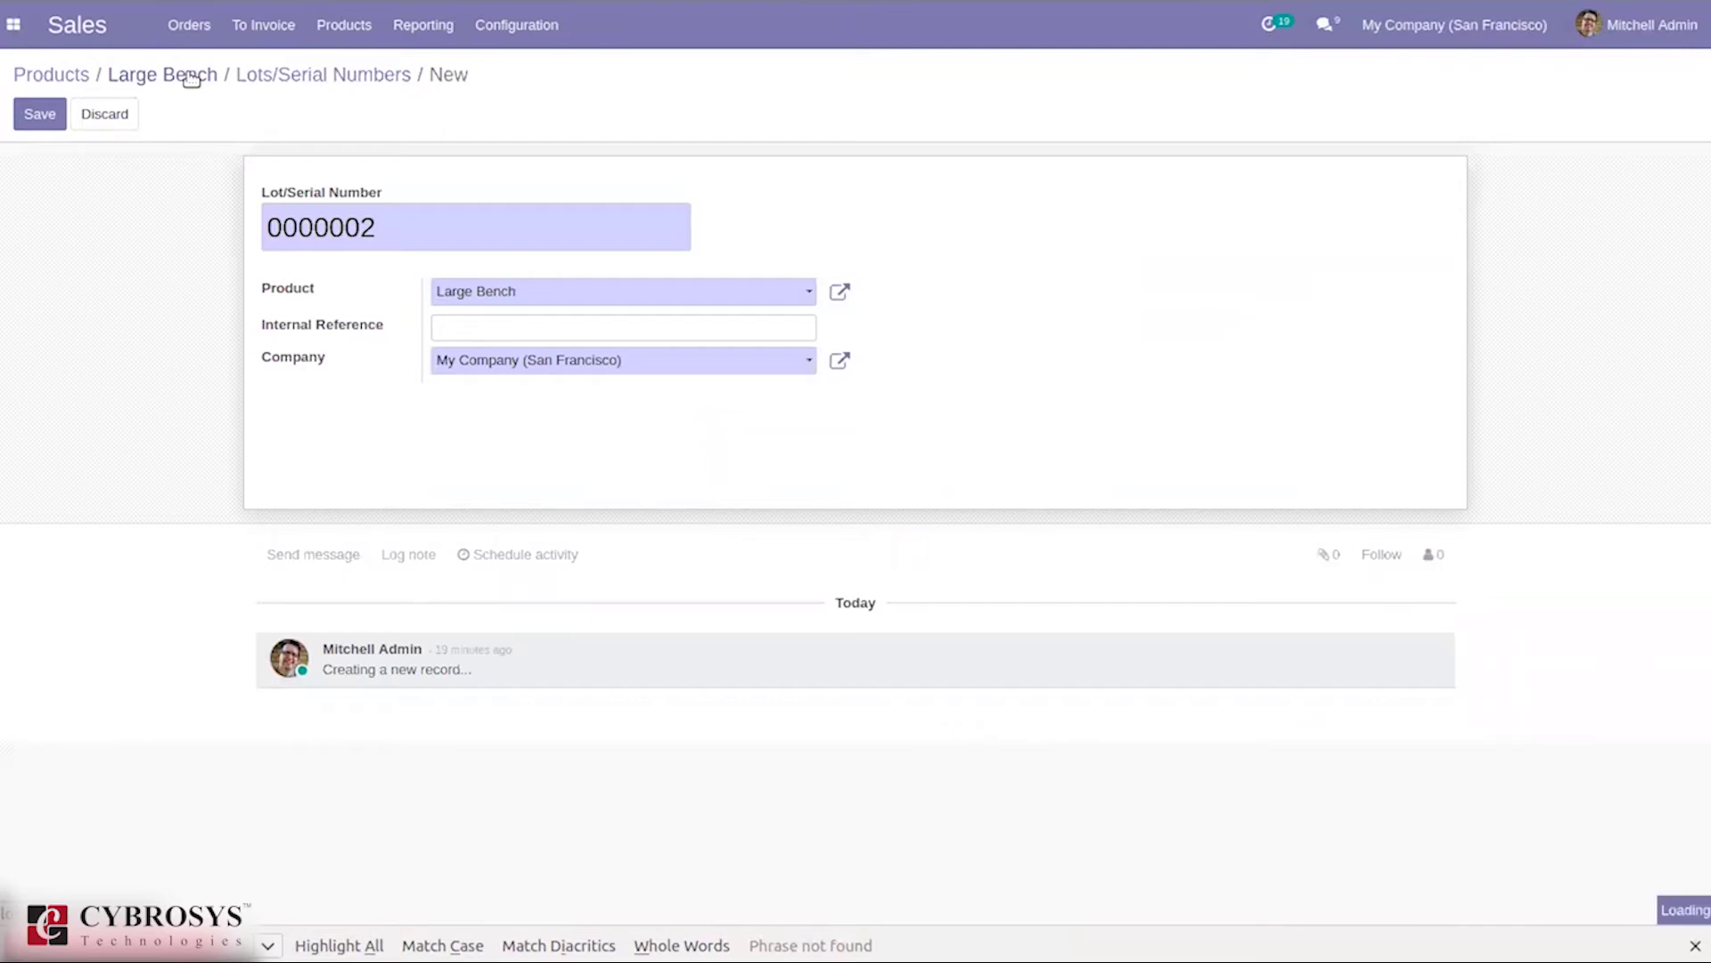
{"action": "left_click", "coordinate": [184, 80]}
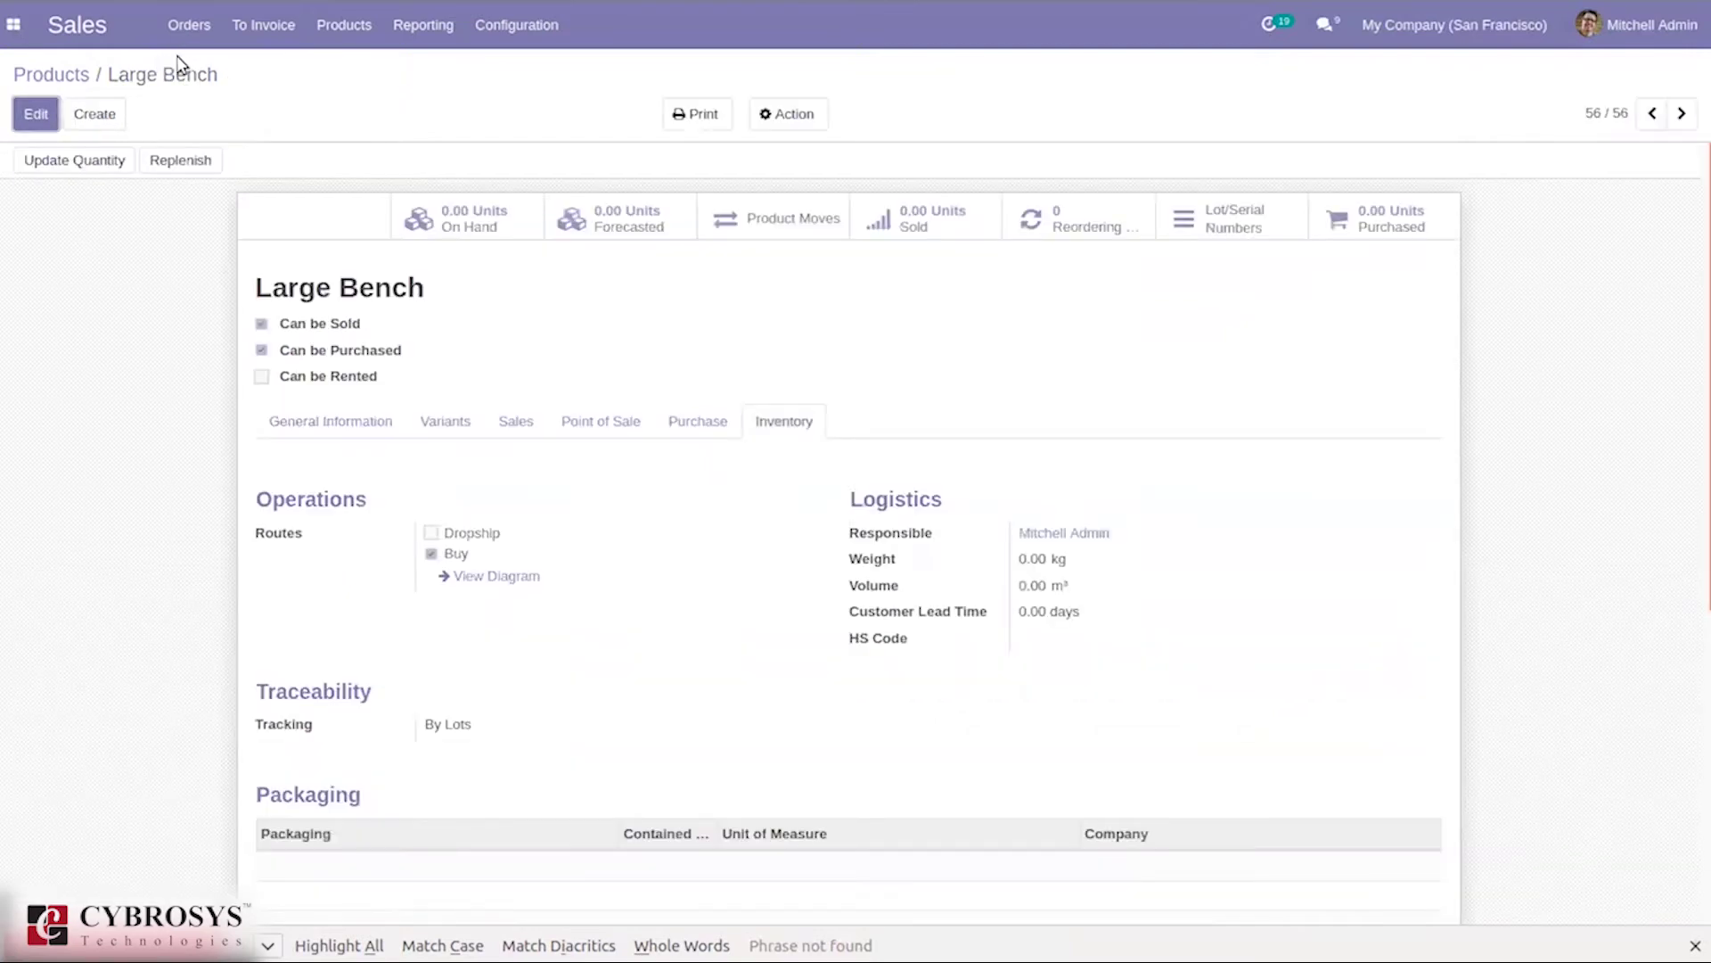
Switch to Inventory, view the lot record of the [FURN_8855] Drawer product, and return to the Lots/Serial Numbers list.
{"action": "left_click", "coordinate": [14, 24]}
{"action": "left_click", "coordinate": [68, 345]}
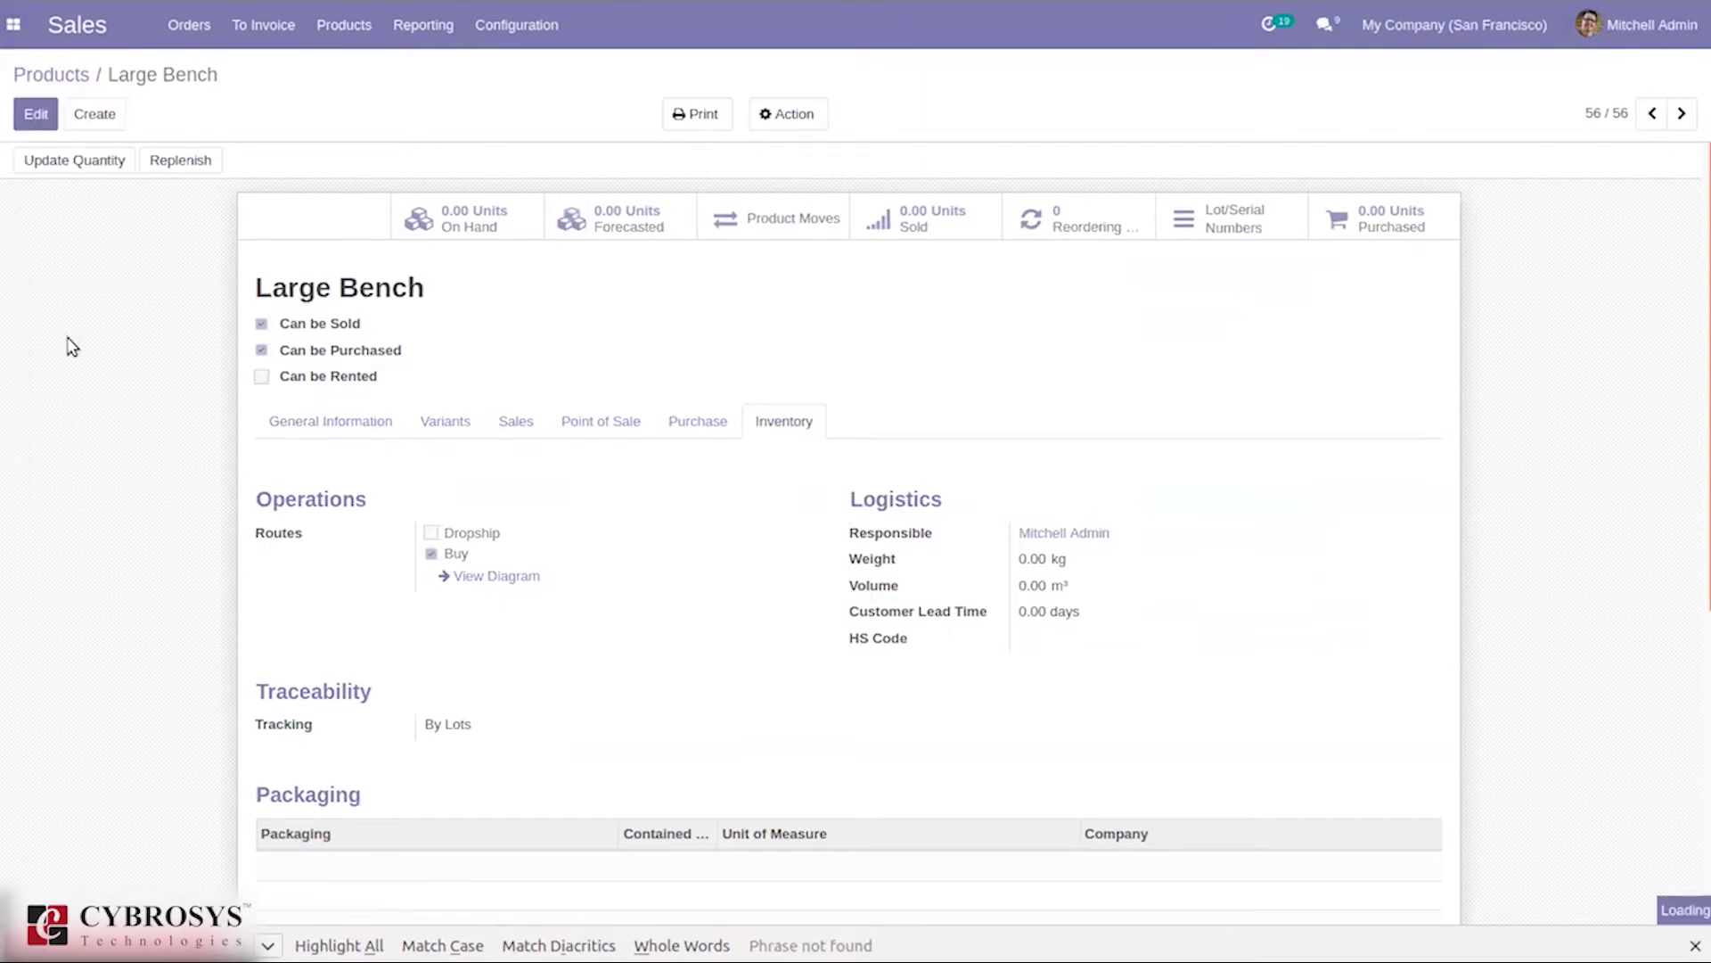
{"action": "left_click", "coordinate": [397, 21]}
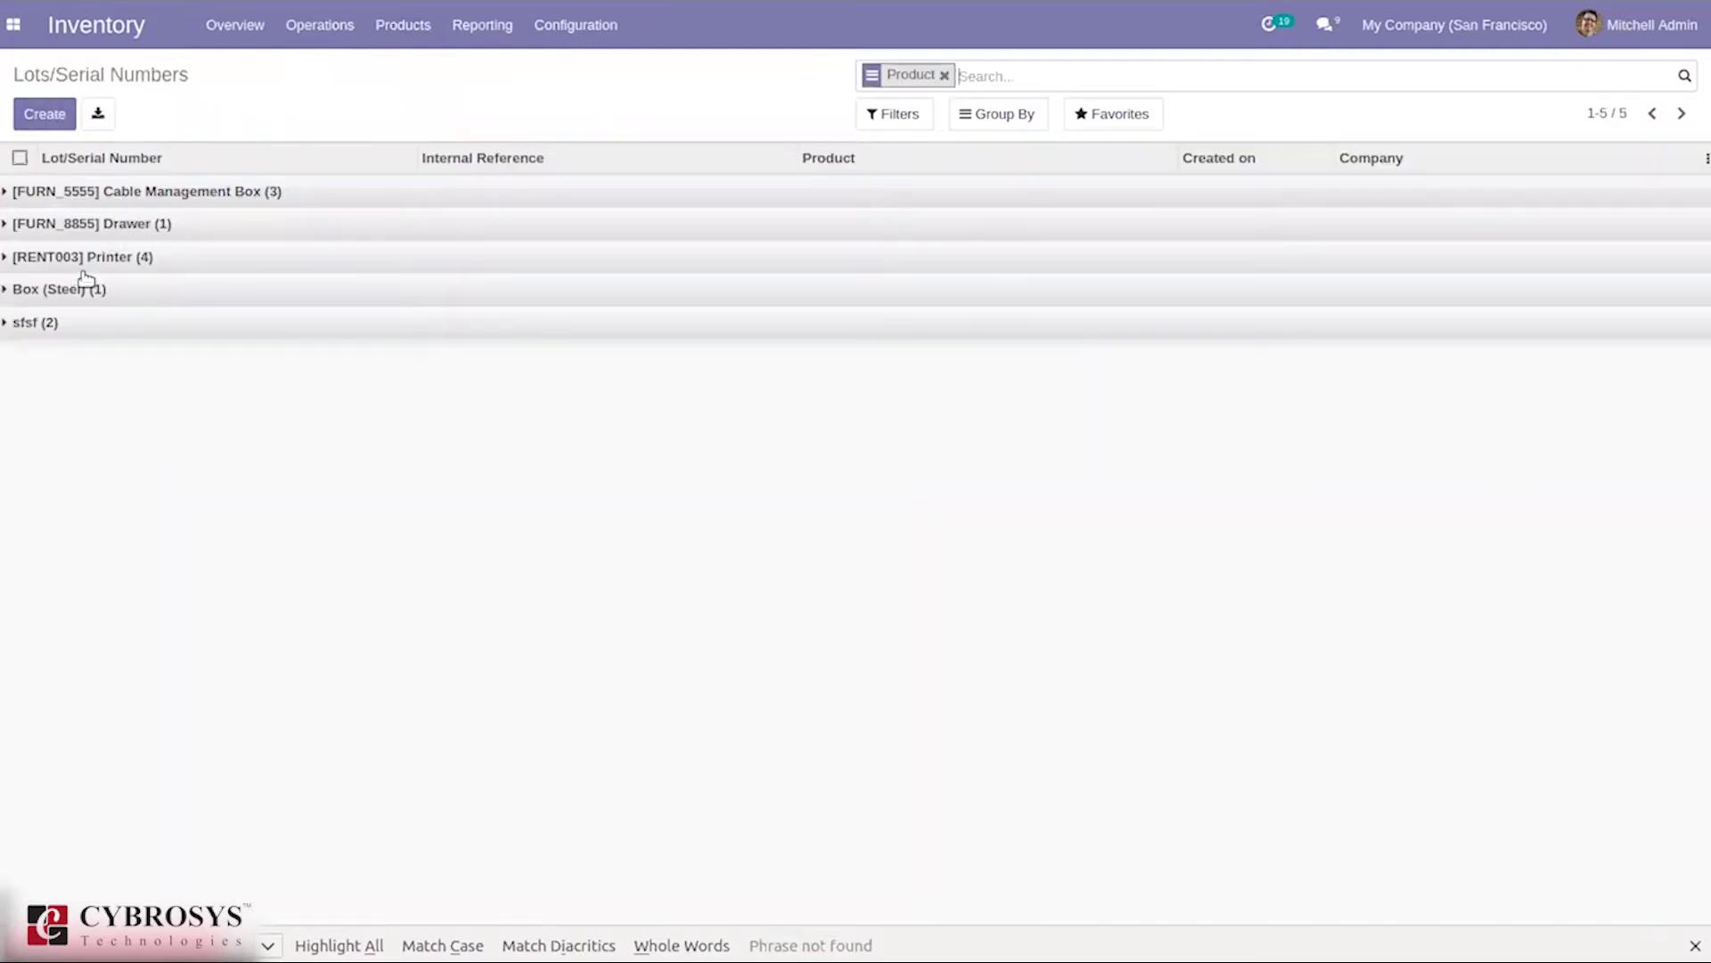
{"action": "left_click", "coordinate": [157, 220]}
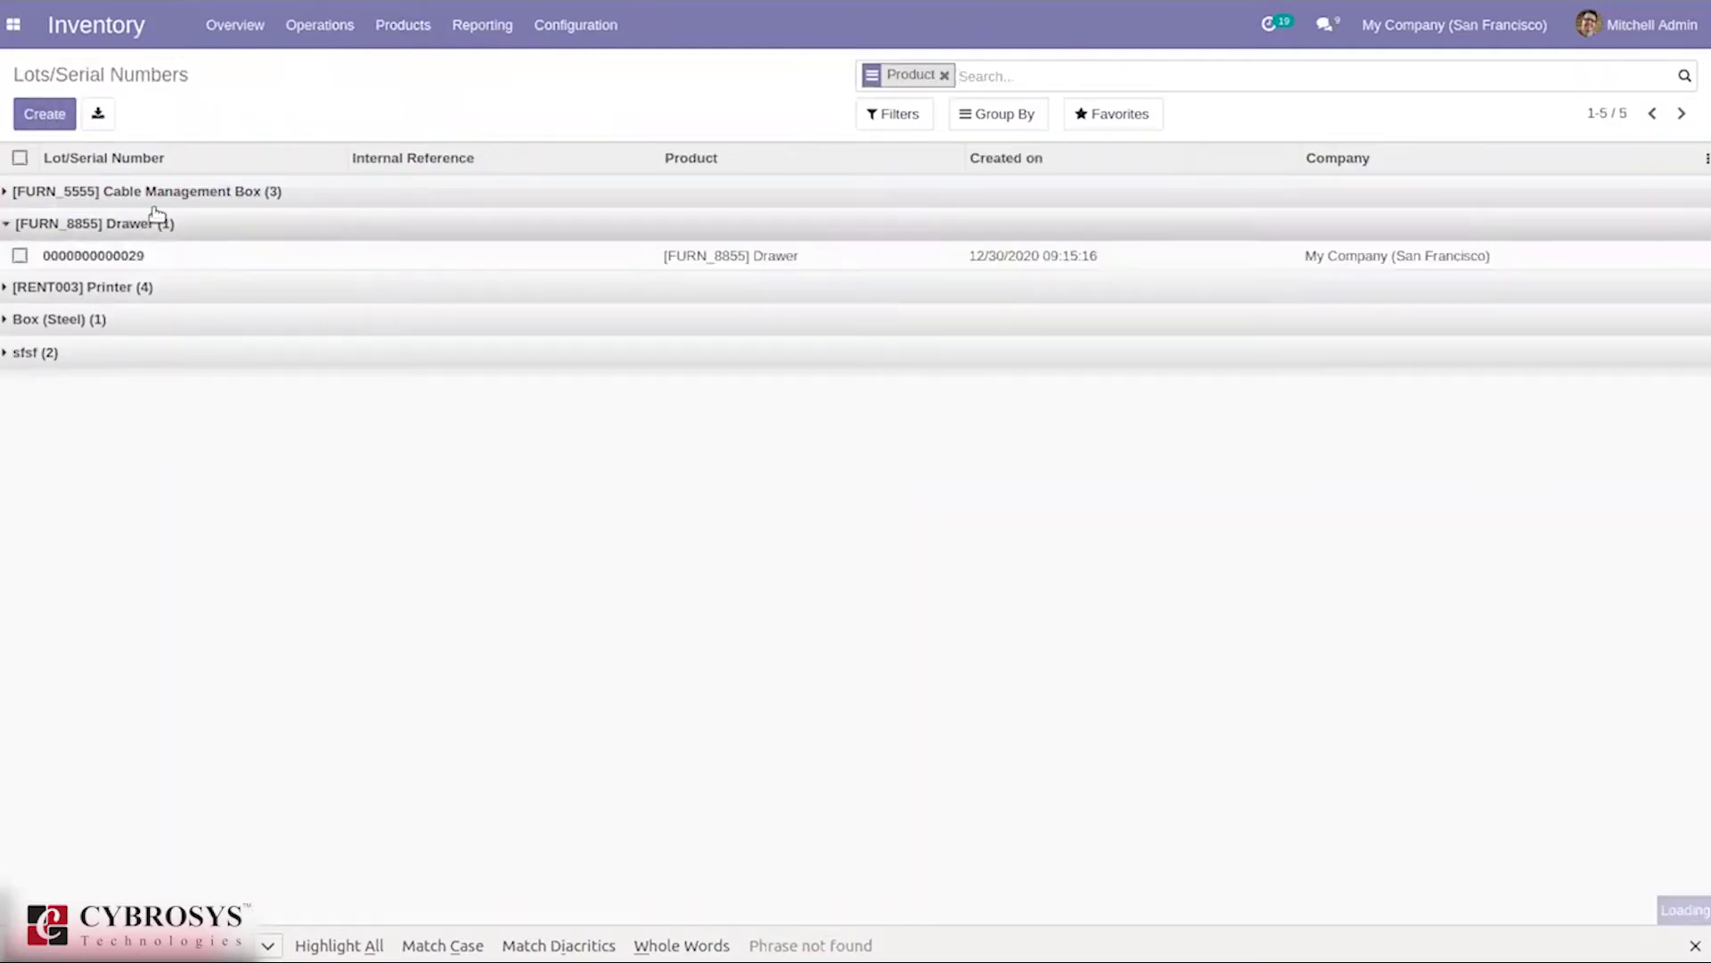
{"action": "left_click", "coordinate": [185, 253]}
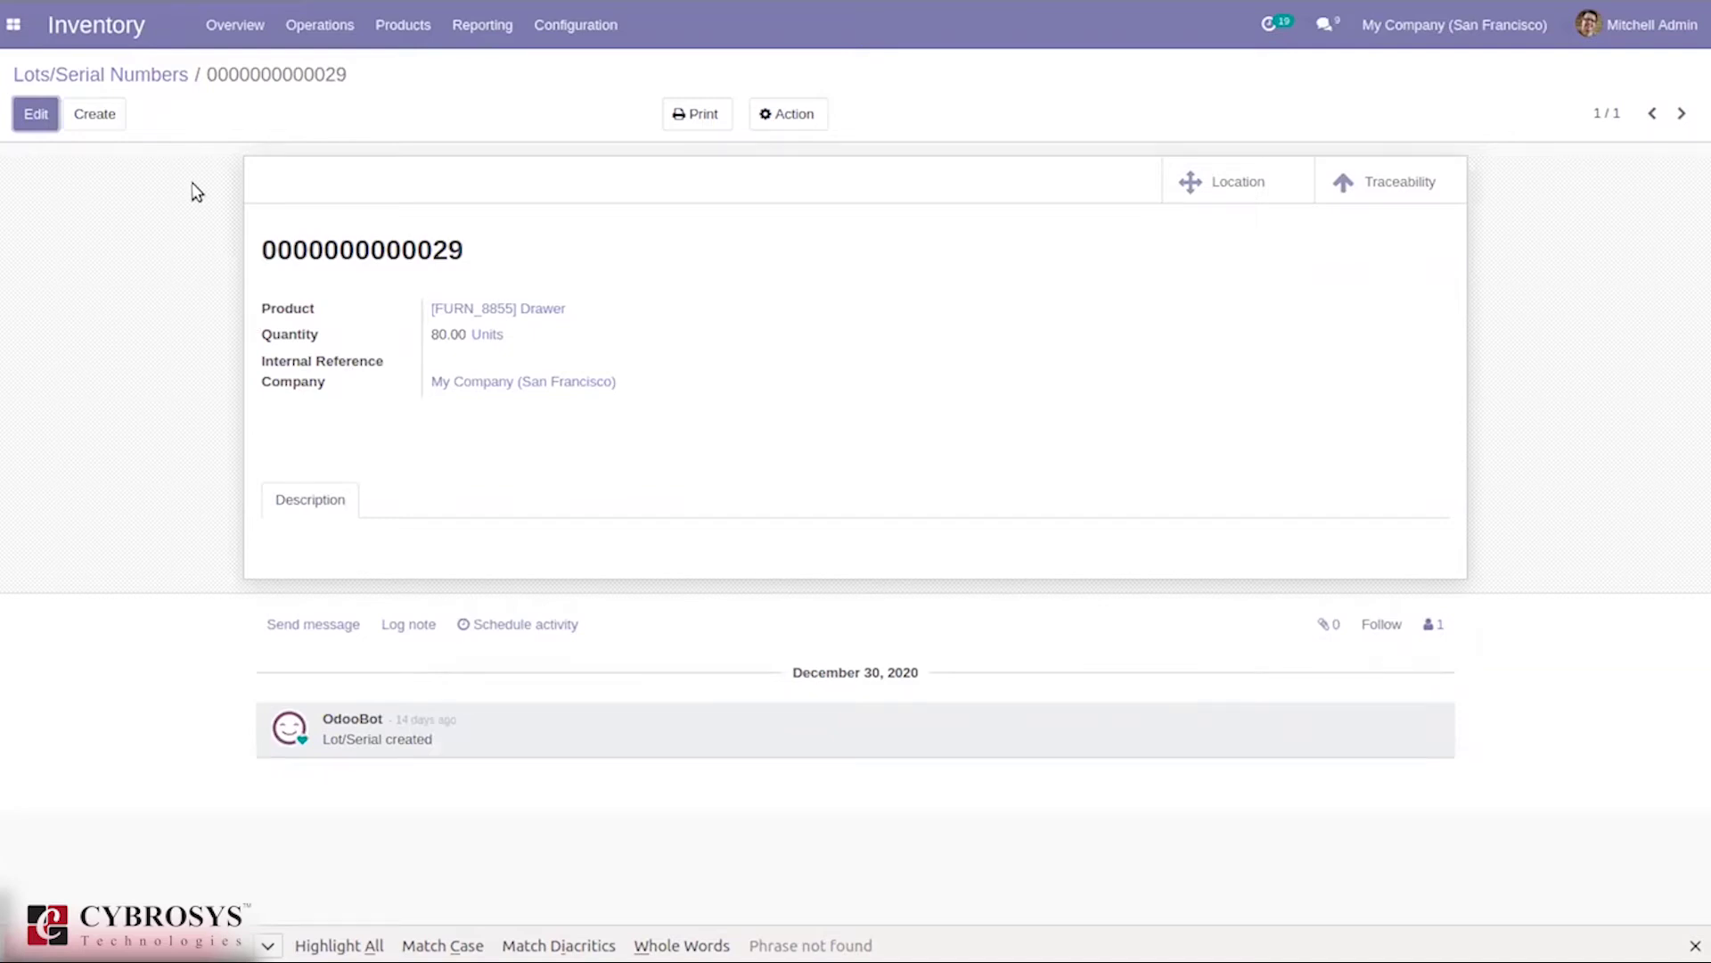
{"action": "left_click", "coordinate": [156, 85]}
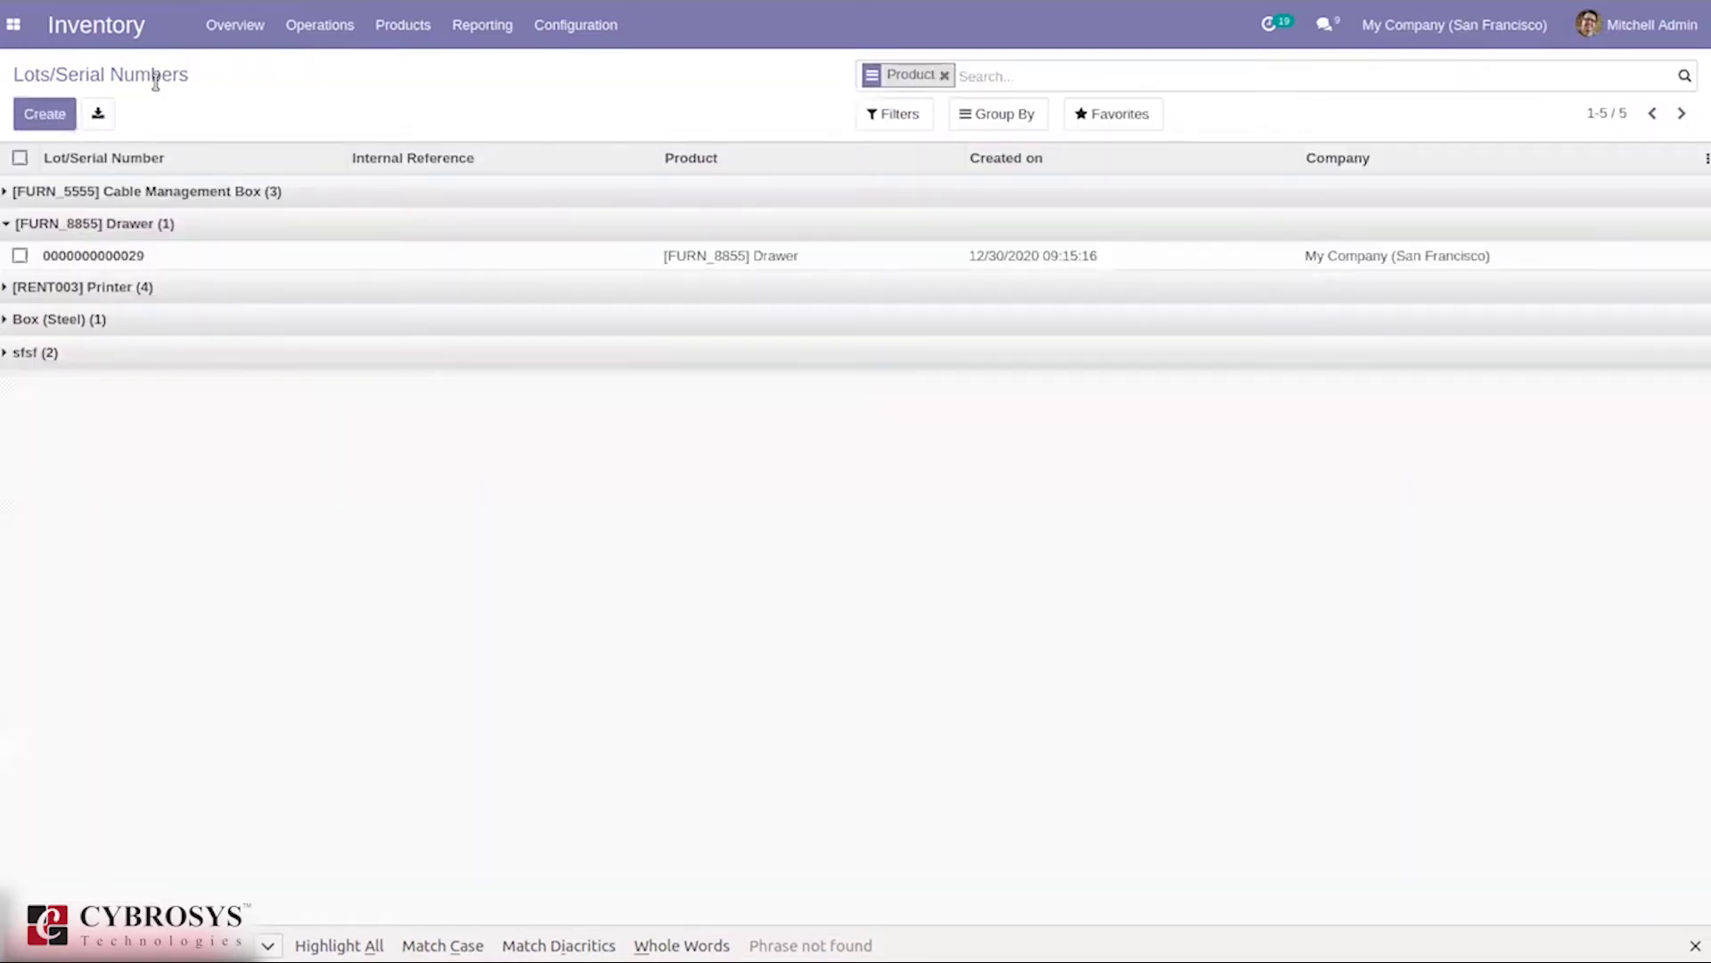
Return to the Sales product list, search it for "lar" to check for Large Bench, and clear the search.
{"action": "left_click", "coordinate": [13, 24]}
{"action": "left_click", "coordinate": [83, 183]}
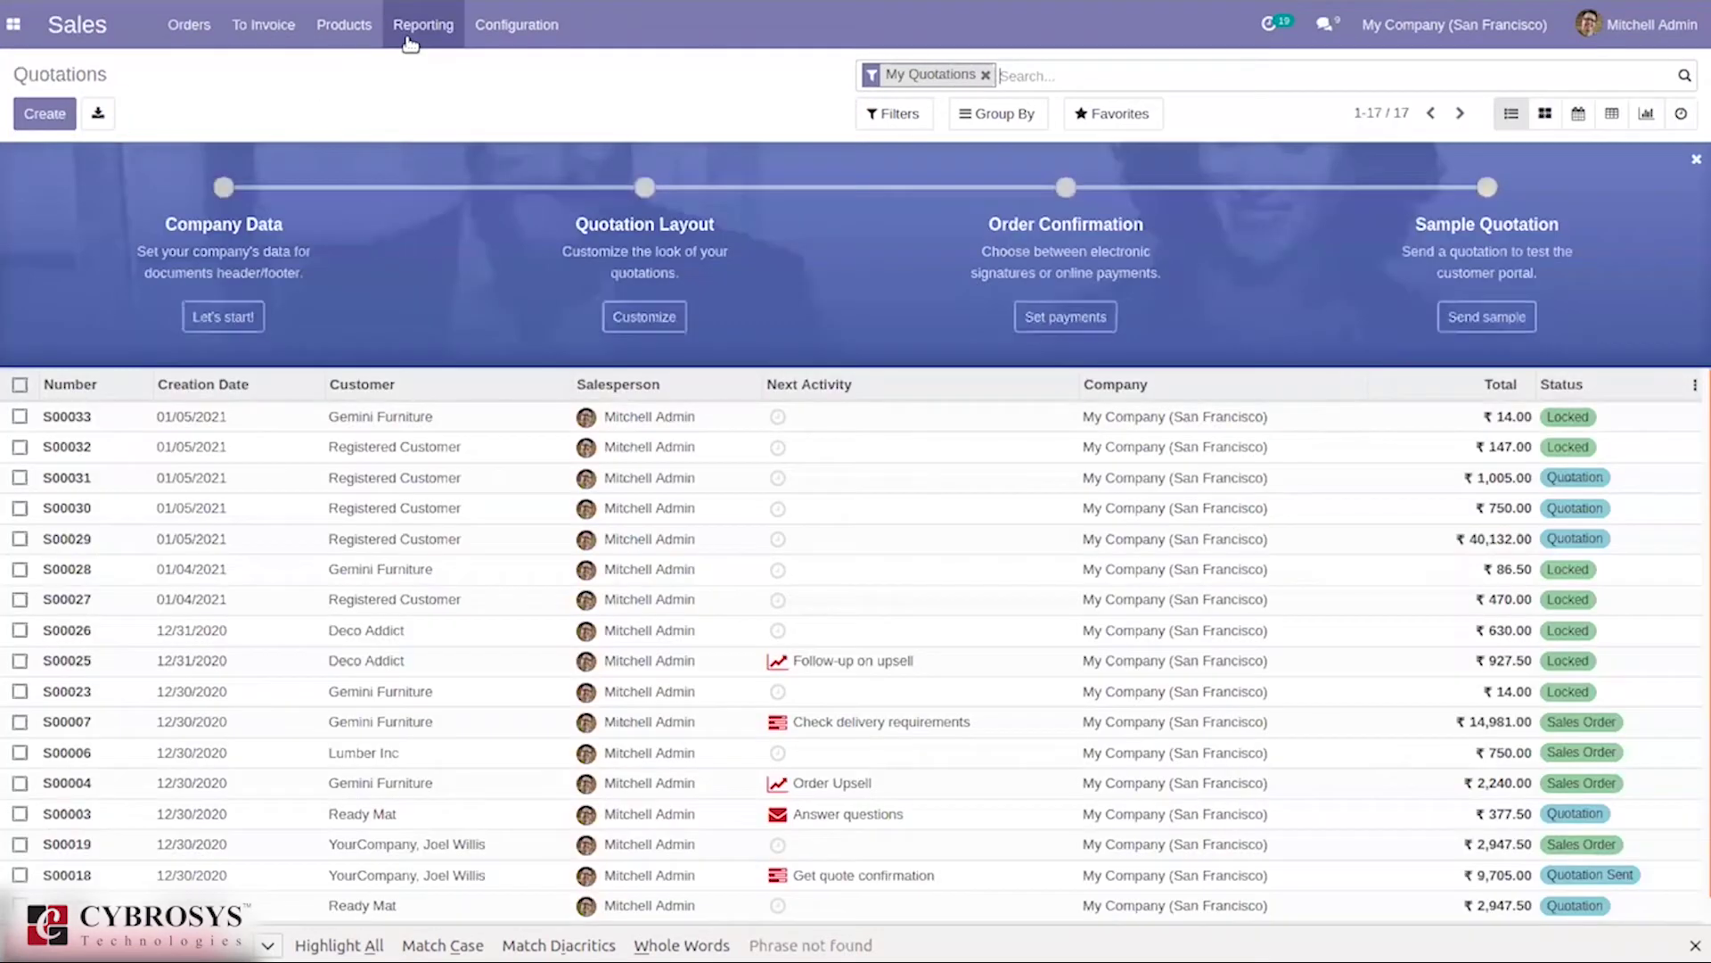
{"action": "left_click", "coordinate": [352, 27]}
{"action": "left_click", "coordinate": [359, 69]}
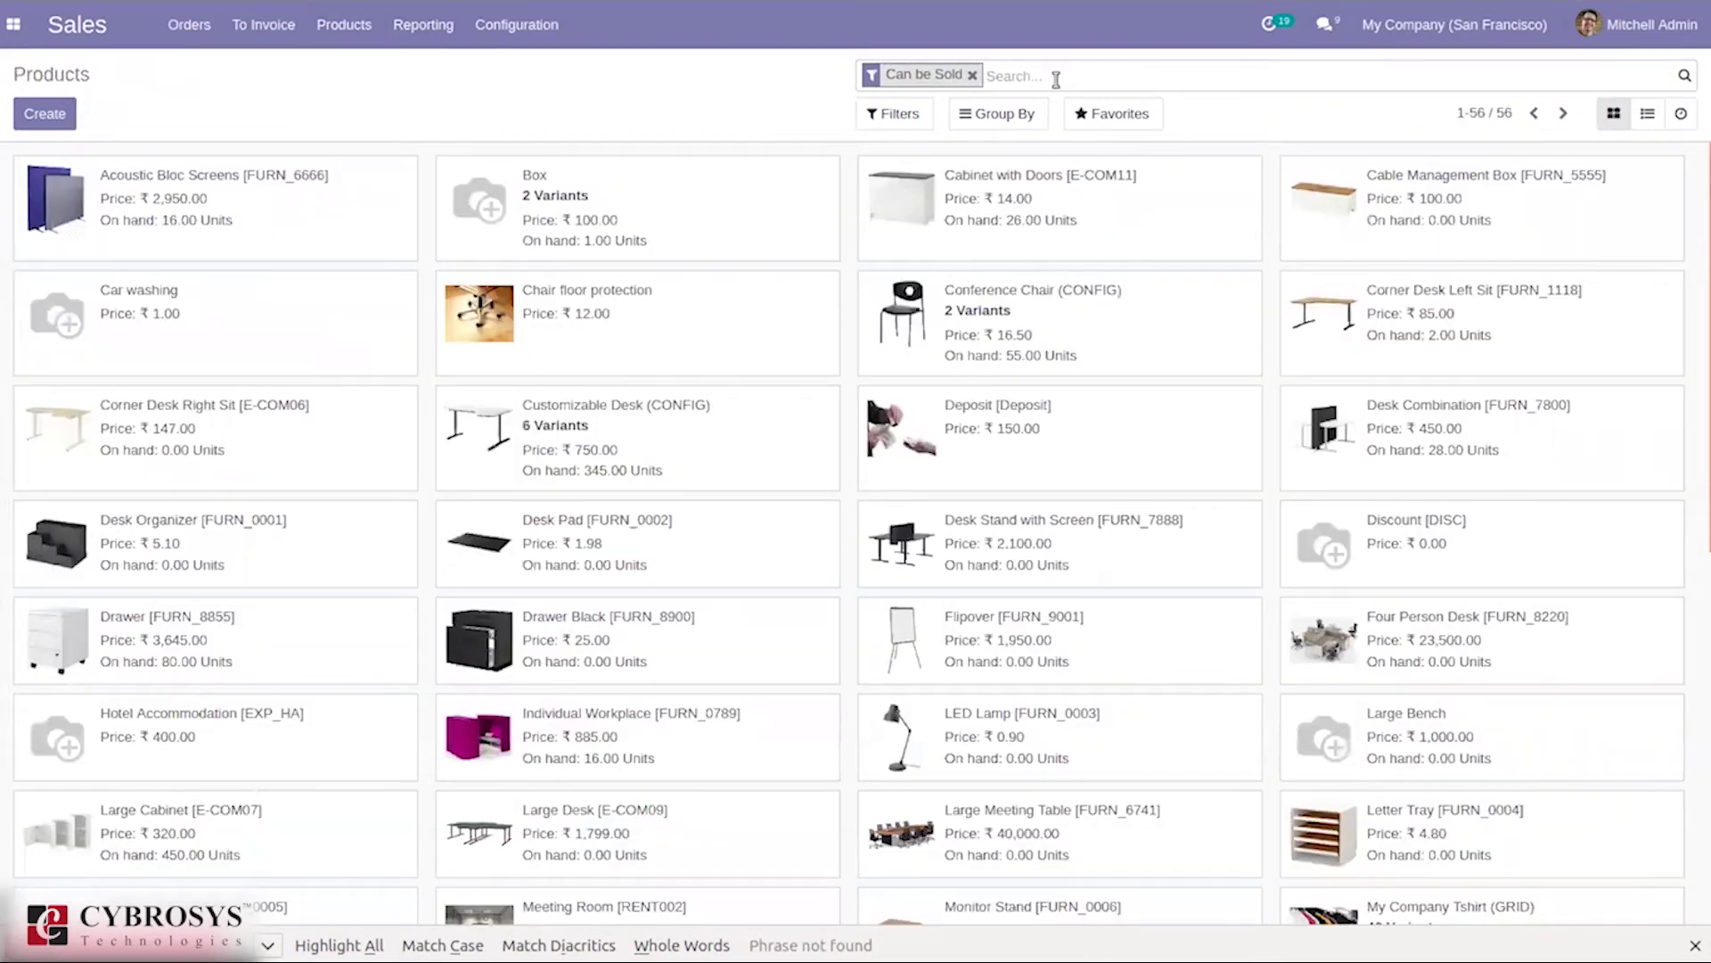
{"action": "type", "text": "la"}
{"action": "key", "text": "Return"}
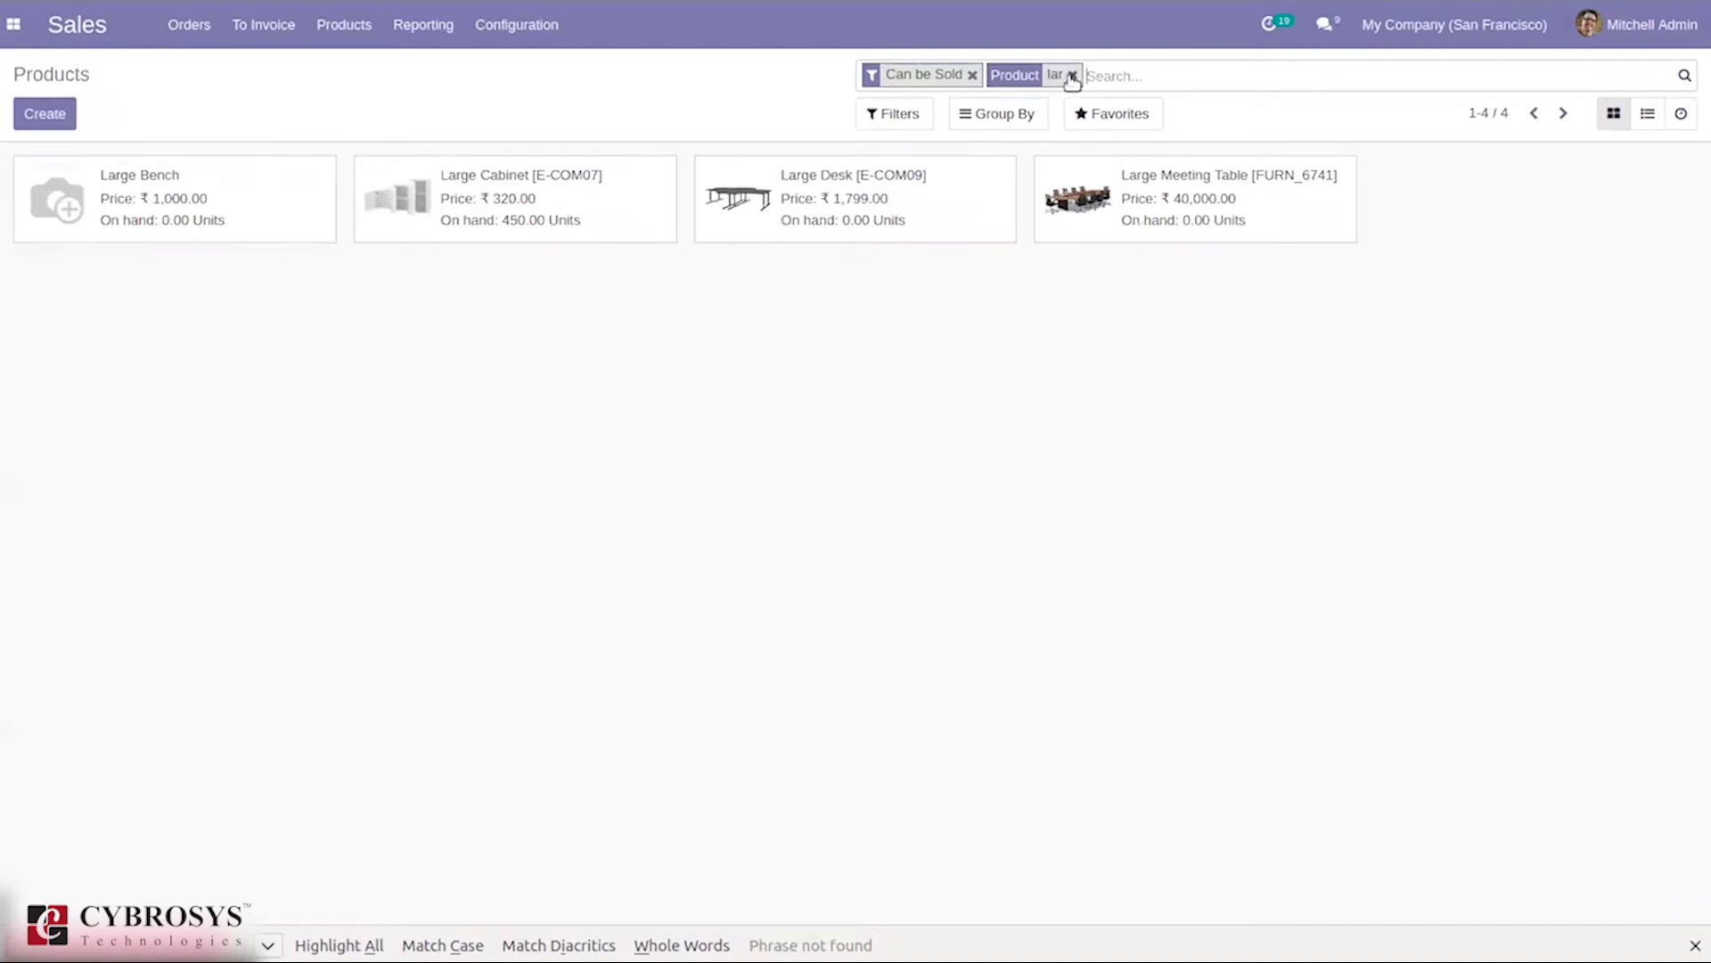
{"action": "left_click", "coordinate": [1073, 75]}
{"action": "left_click", "coordinate": [189, 24]}
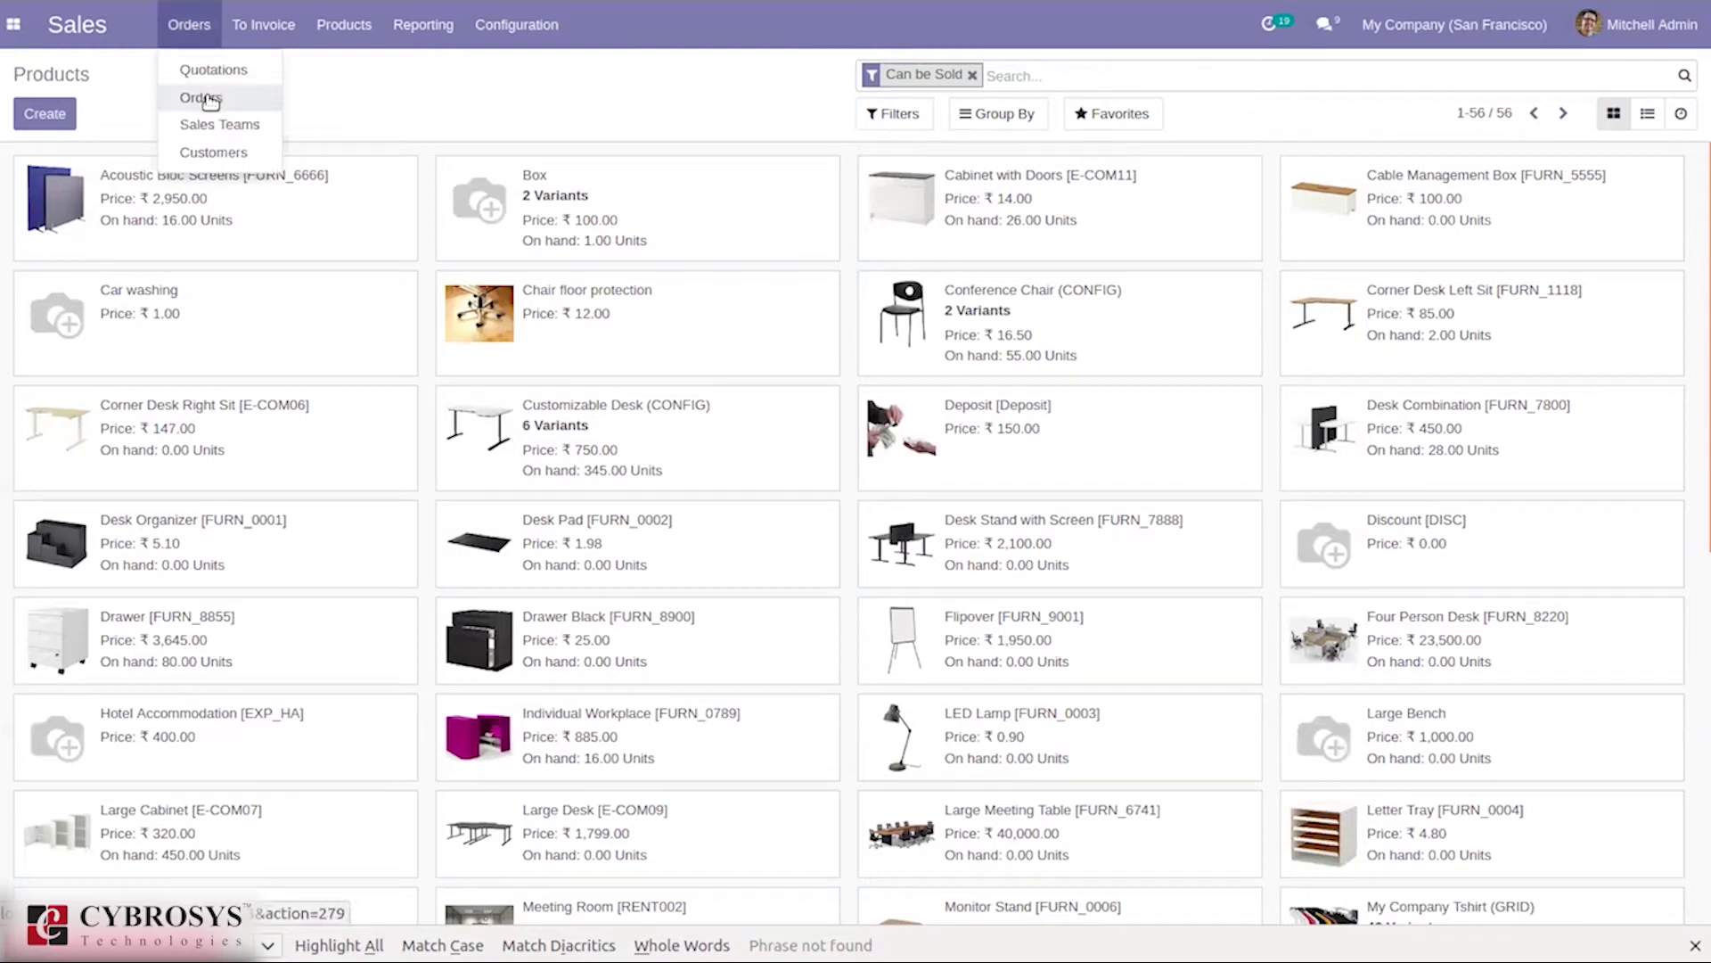
Create a request for quotation in Purchase with vendor Azure Interior and GST treatment Consumer.
{"action": "left_click", "coordinate": [13, 27]}
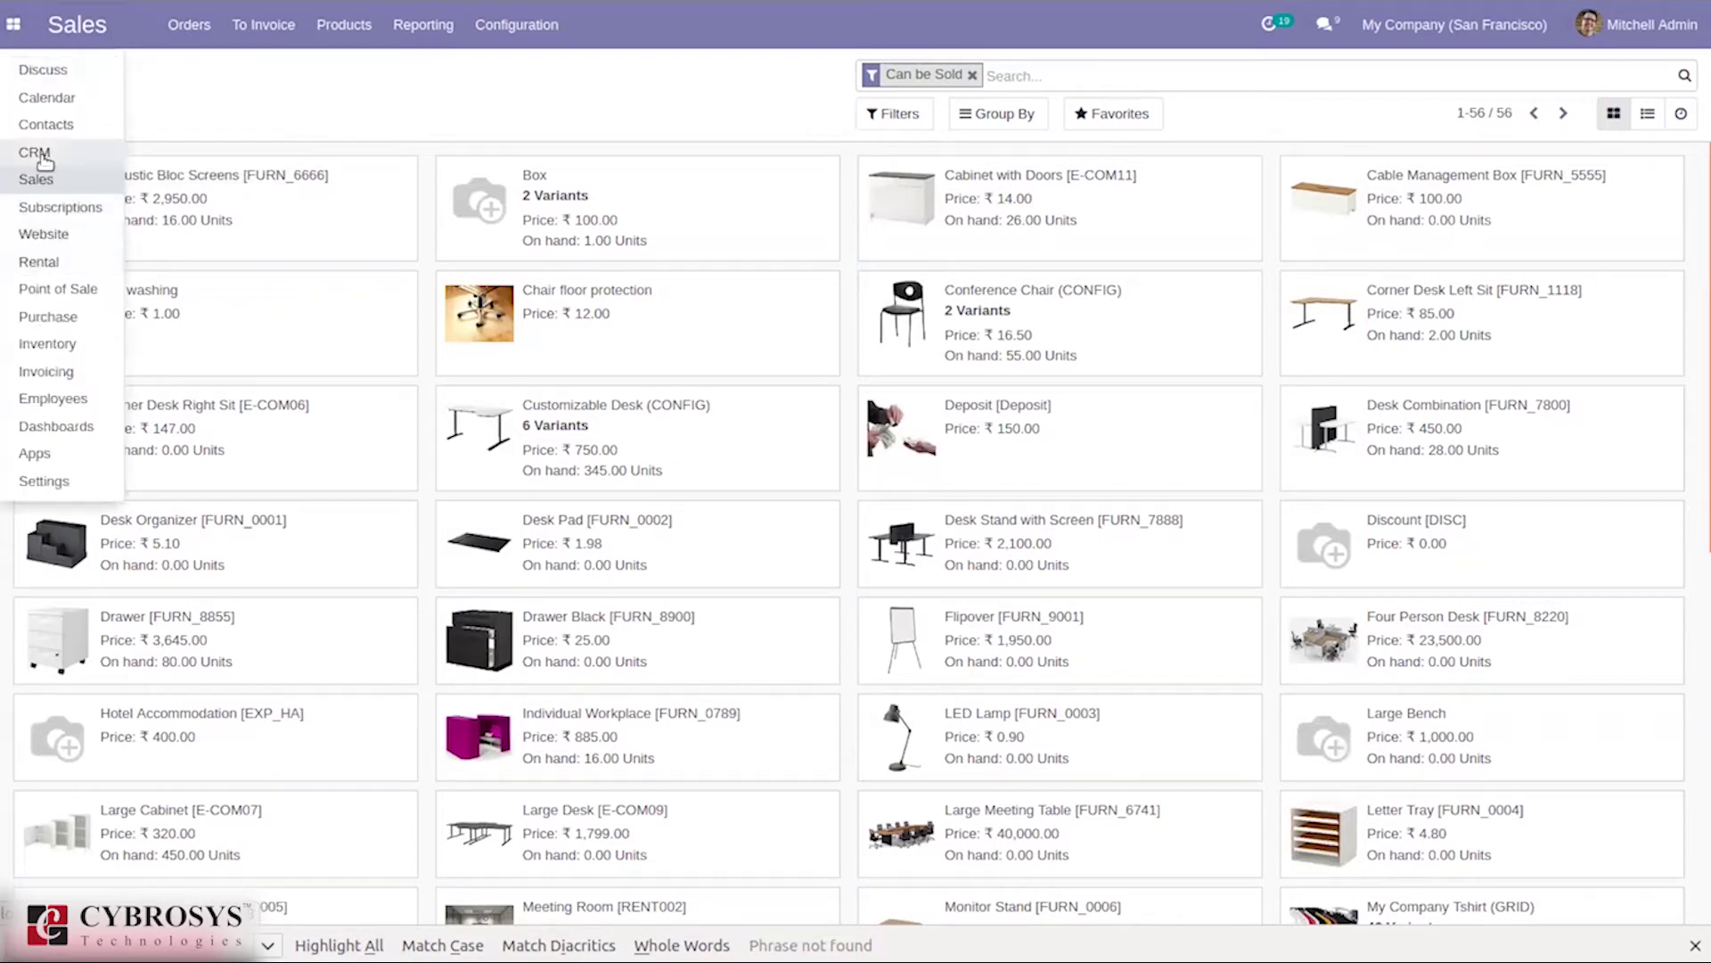
{"action": "left_click", "coordinate": [44, 318]}
{"action": "left_click", "coordinate": [46, 107]}
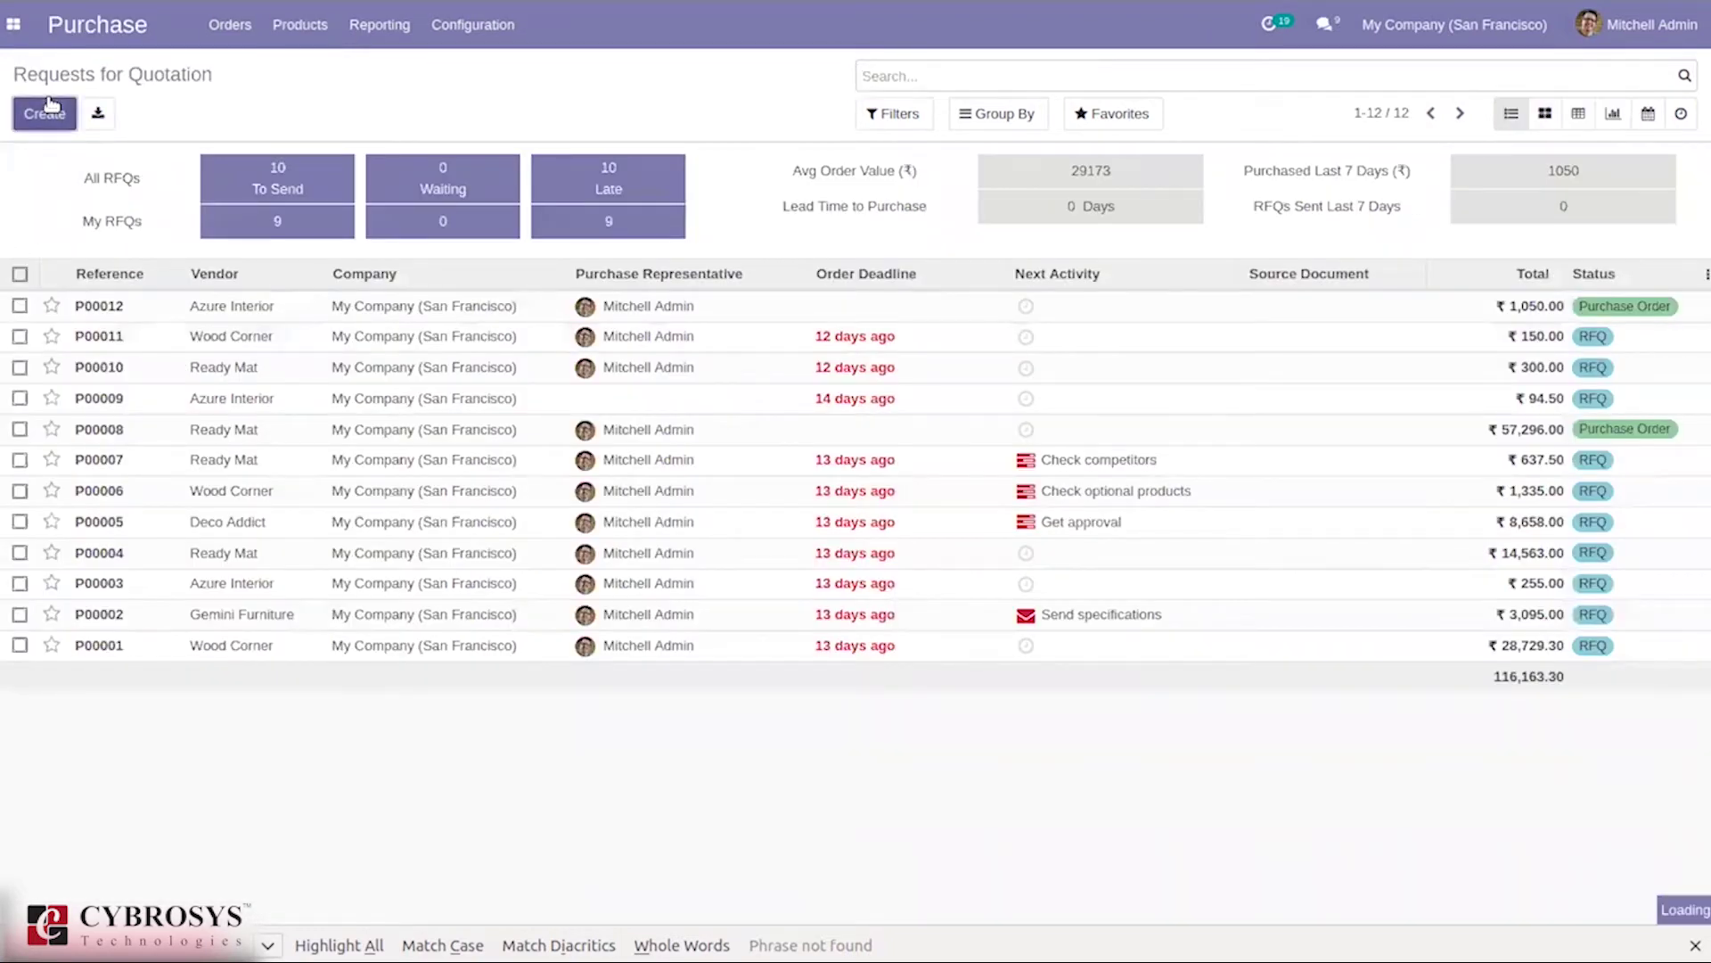
{"action": "left_click", "coordinate": [535, 326]}
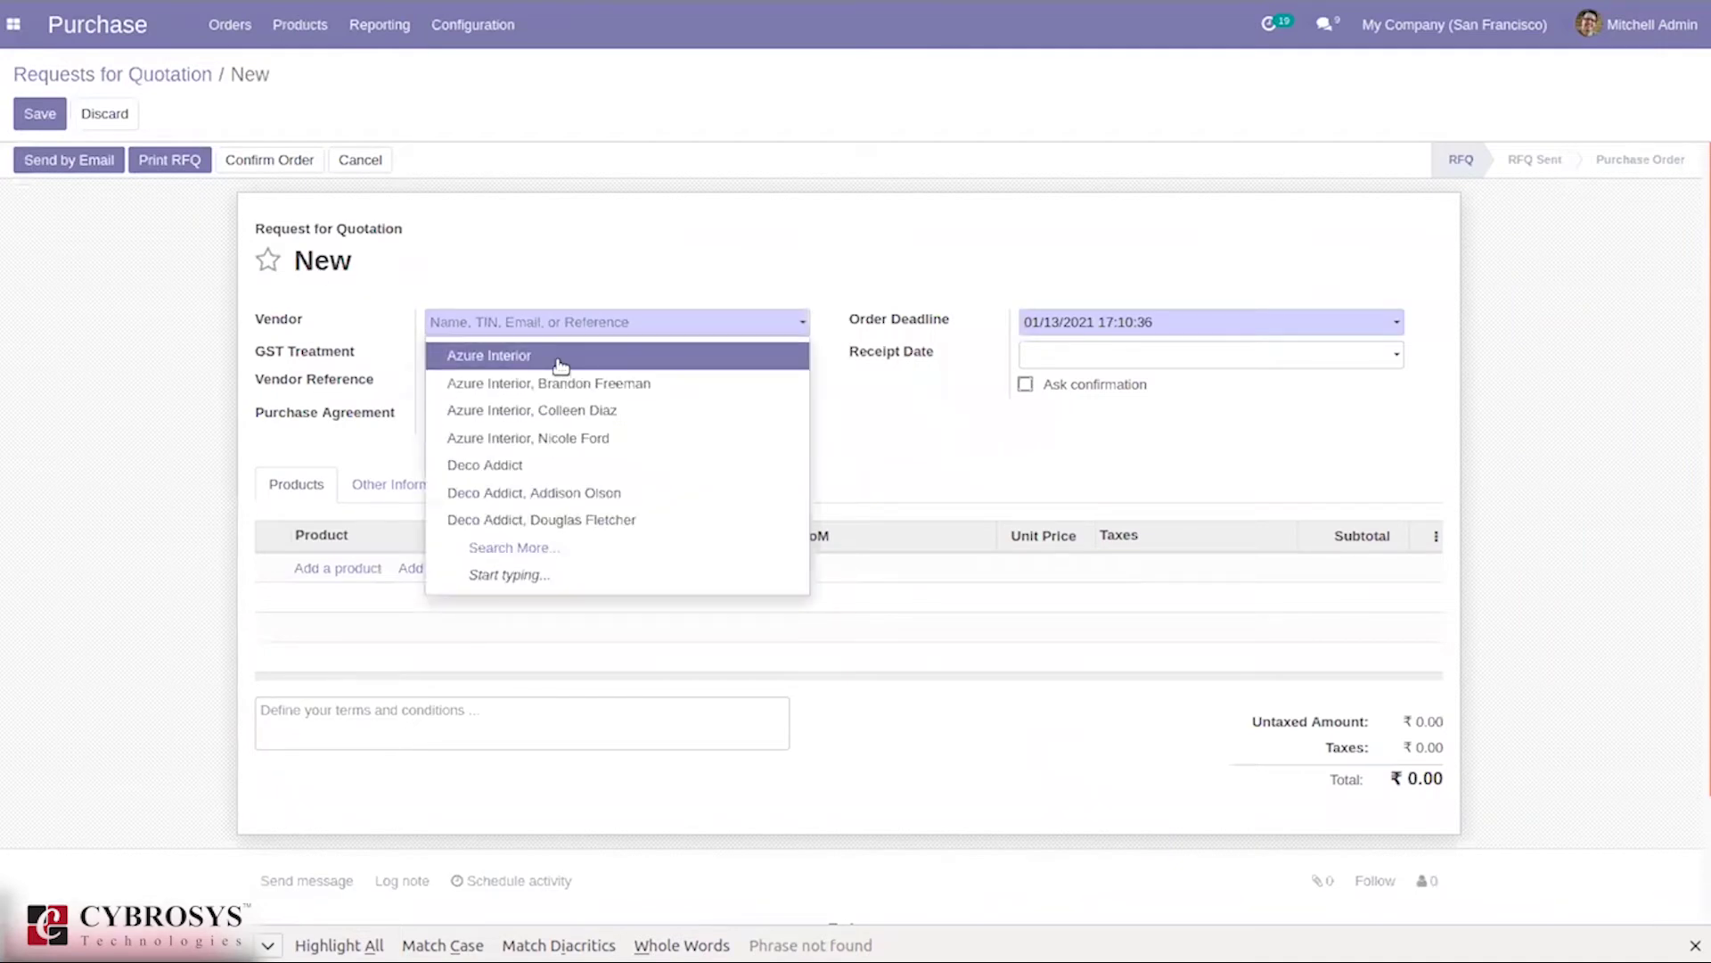
{"action": "left_click", "coordinate": [560, 361]}
{"action": "left_click", "coordinate": [557, 360]}
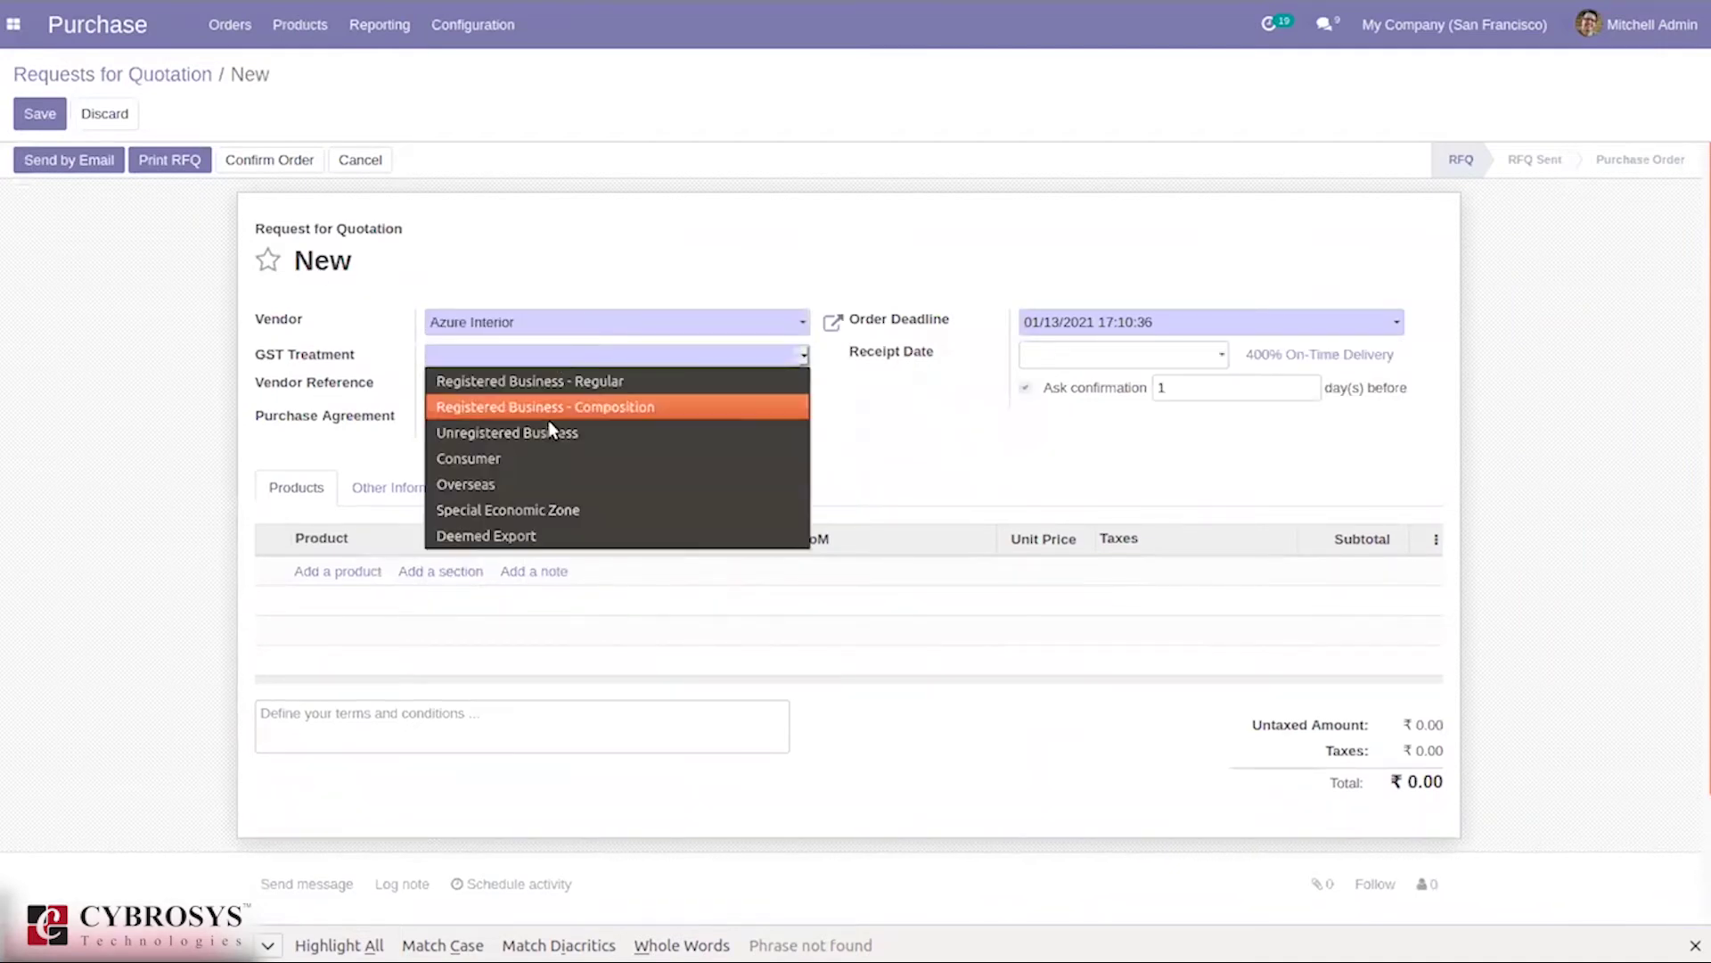
{"action": "left_click", "coordinate": [550, 458]}
Add Large Bench to the request for quotation with a quantity of 5 and a unit price of 1,000.
{"action": "left_click", "coordinate": [319, 578]}
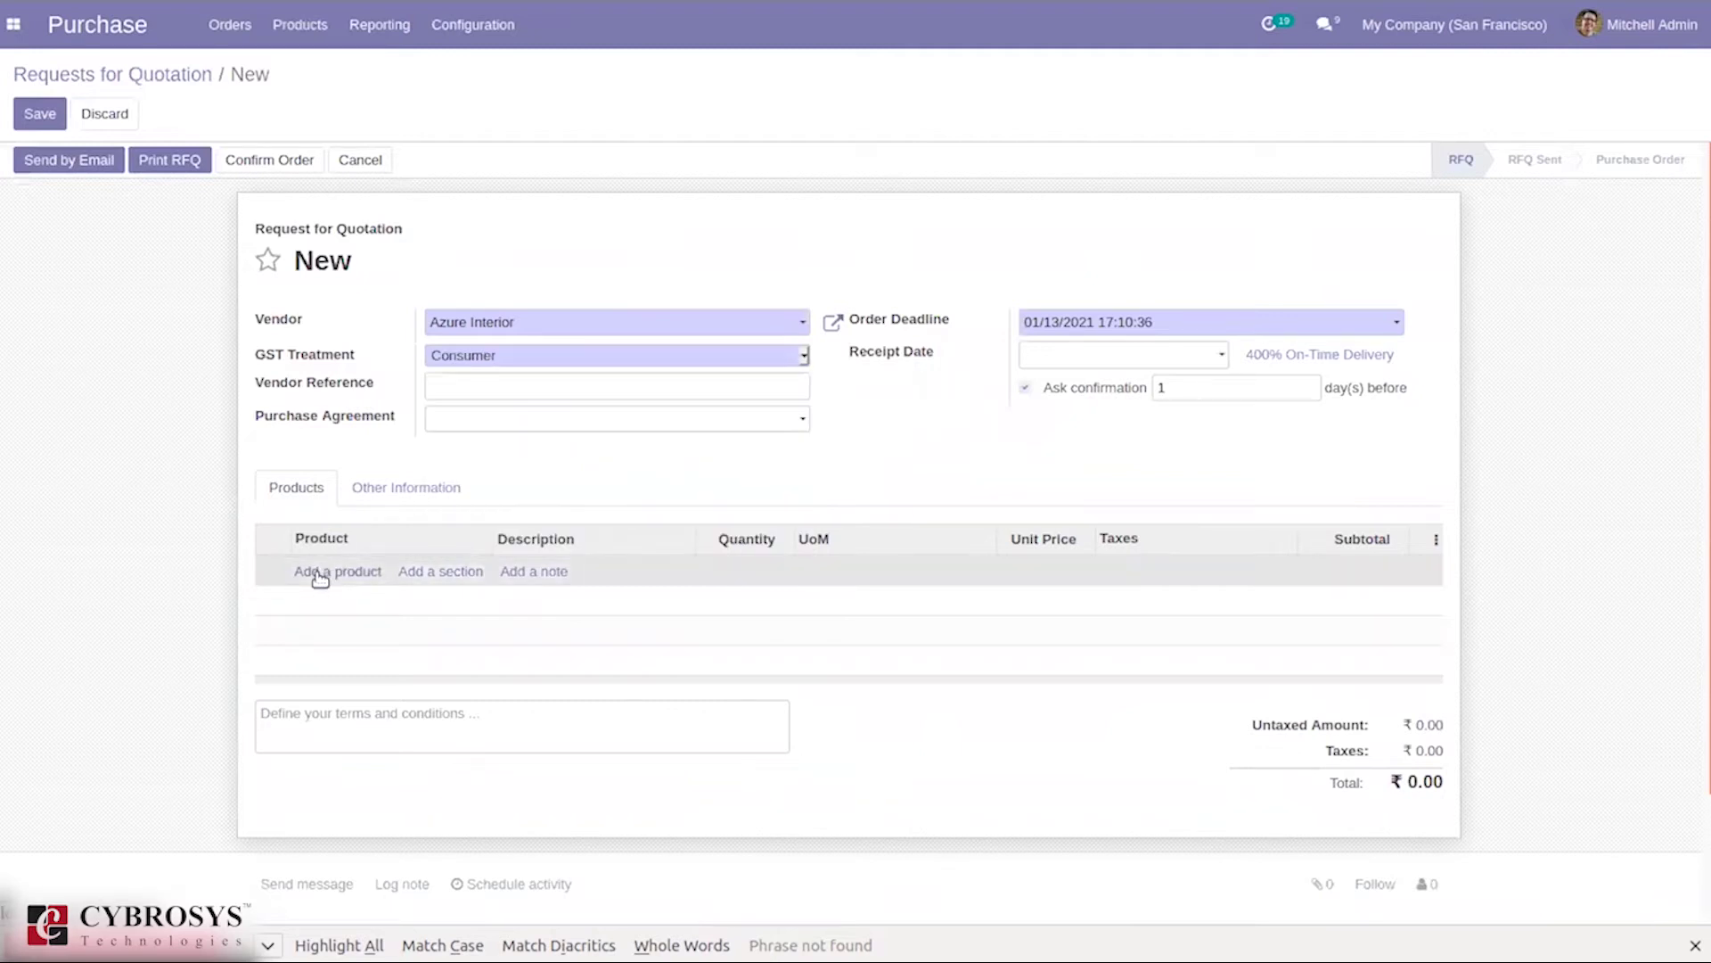
{"action": "type", "text": "lar"}
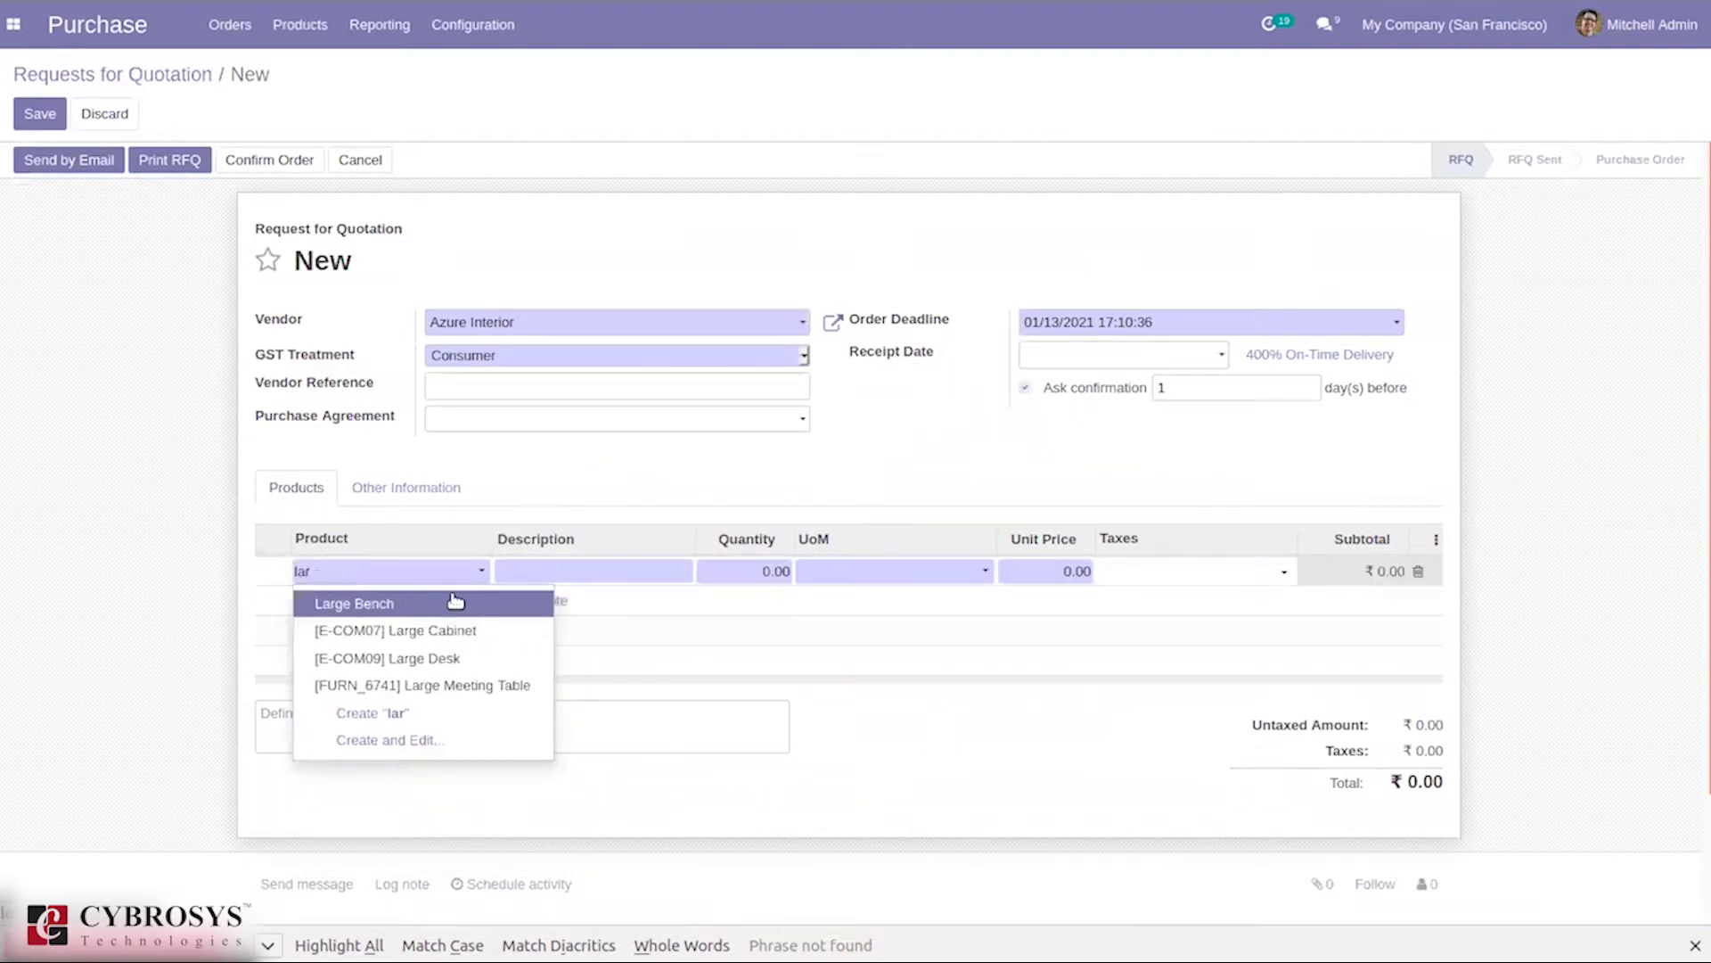
{"action": "left_click", "coordinate": [455, 602]}
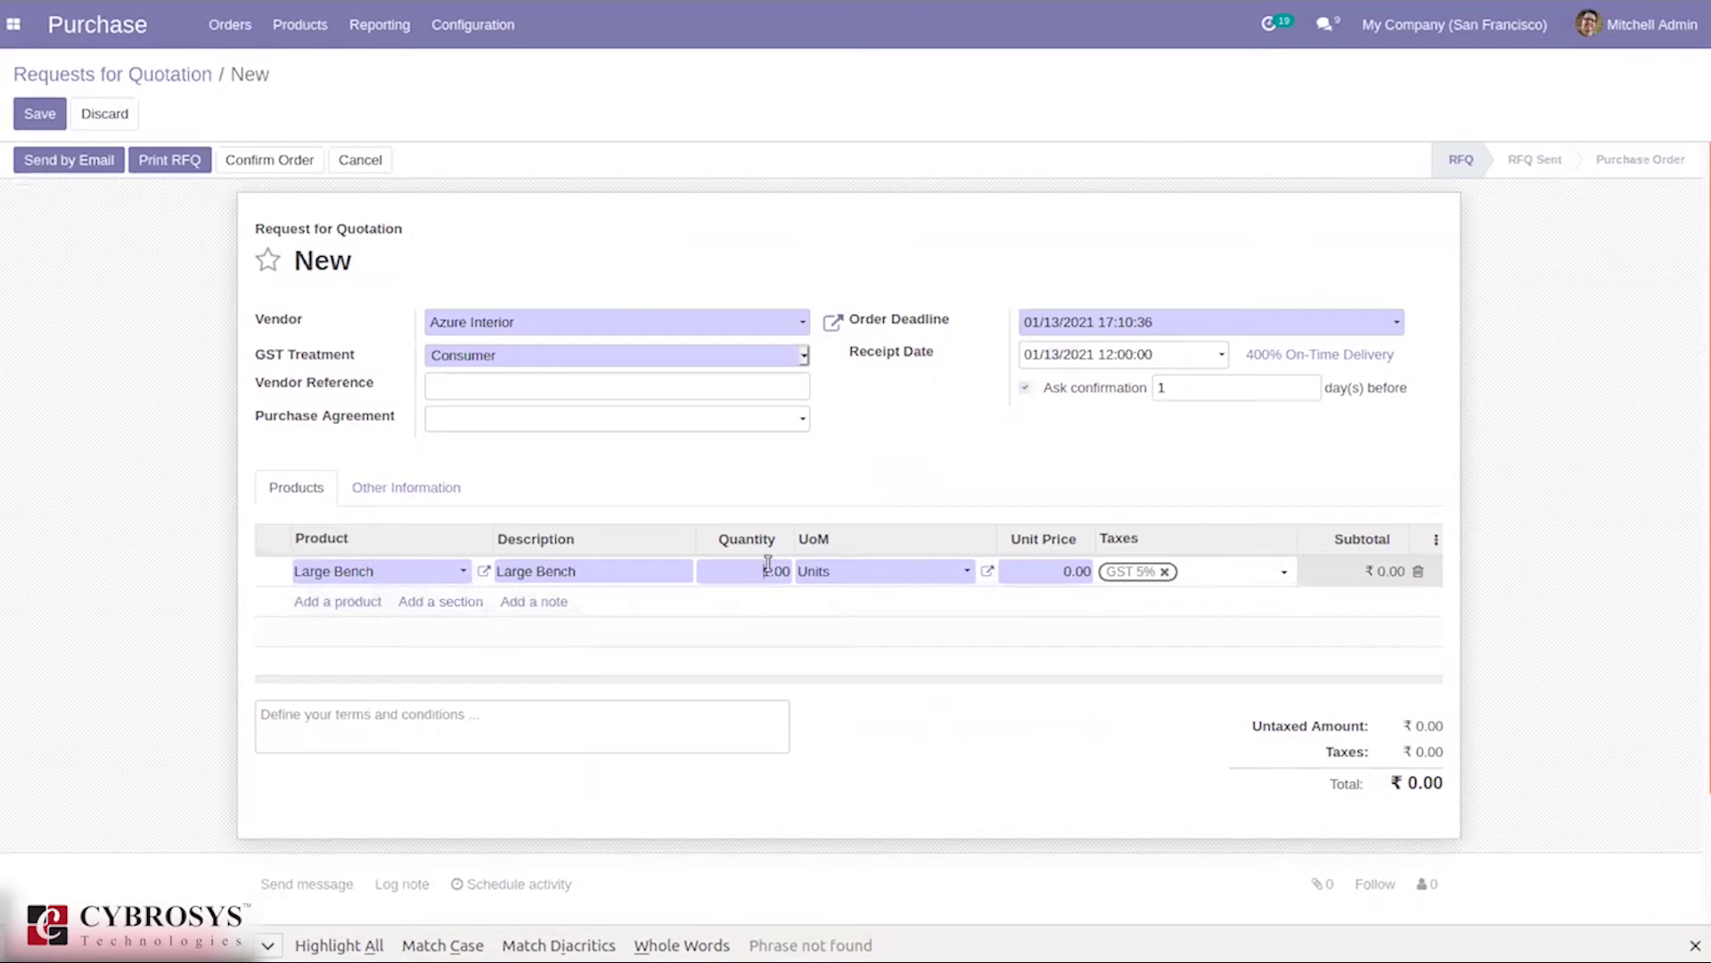
{"action": "type", "text": "5"}
{"action": "type", "text": "40"}
{"action": "left_click", "coordinate": [1547, 496]}
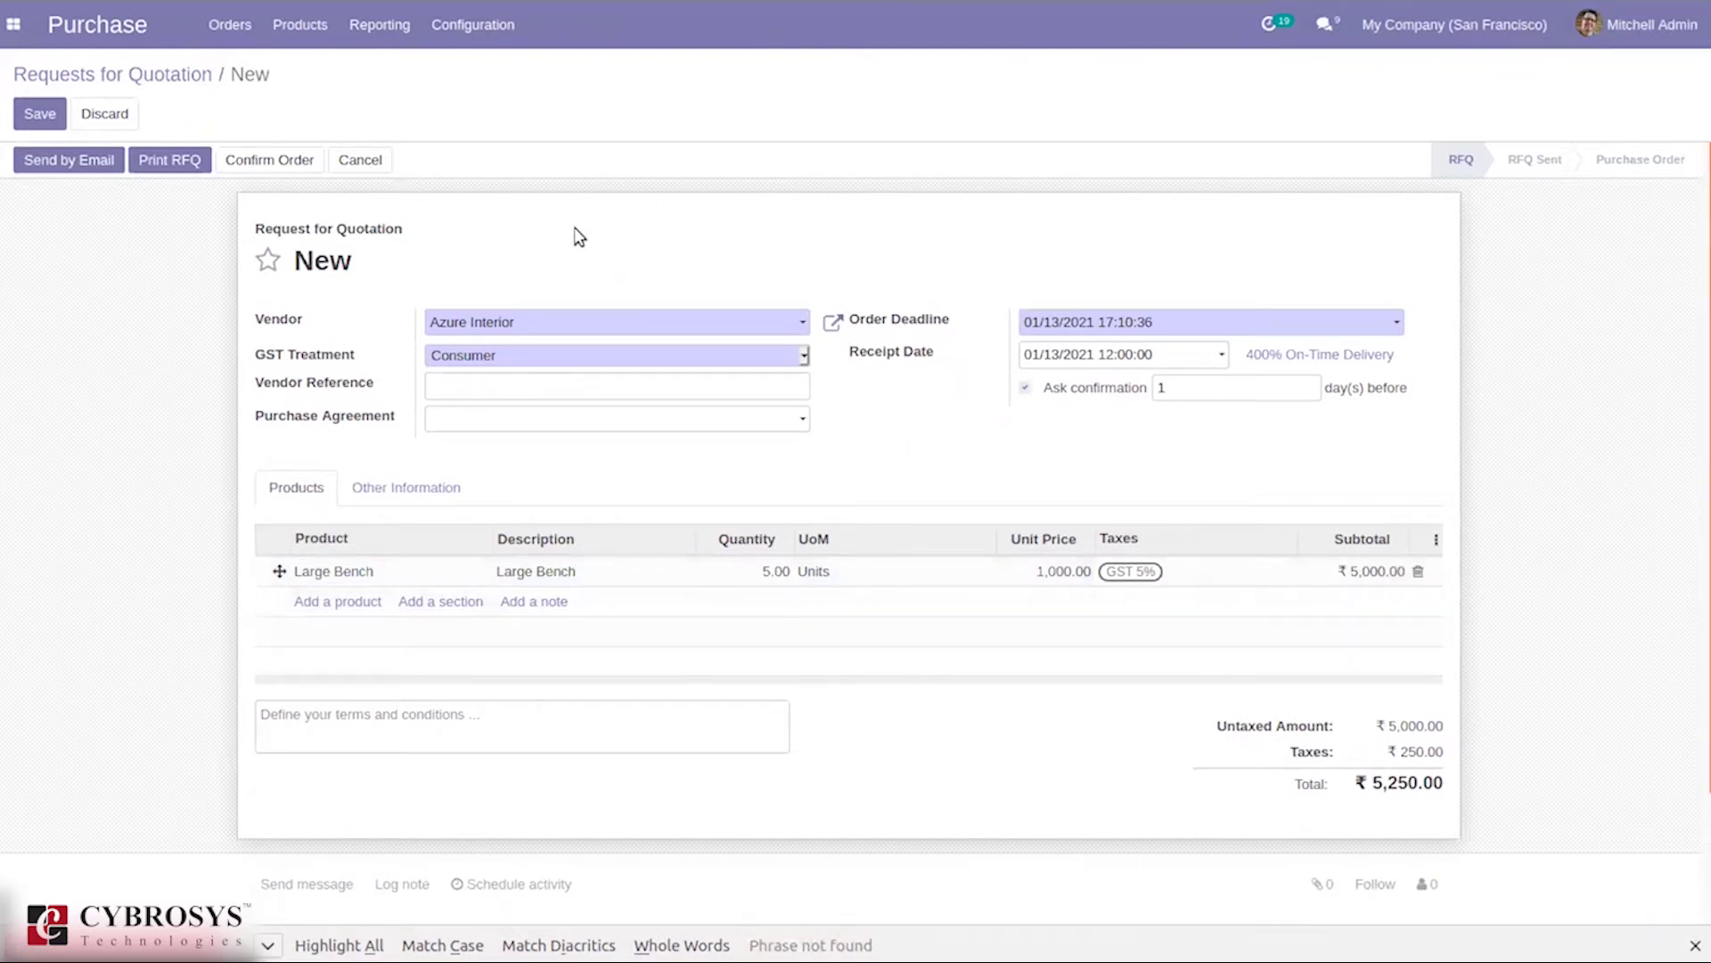
Confirm the Large Bench order, open its receipt, and try to validate the receipt without lot numbers.
{"action": "left_click", "coordinate": [244, 162]}
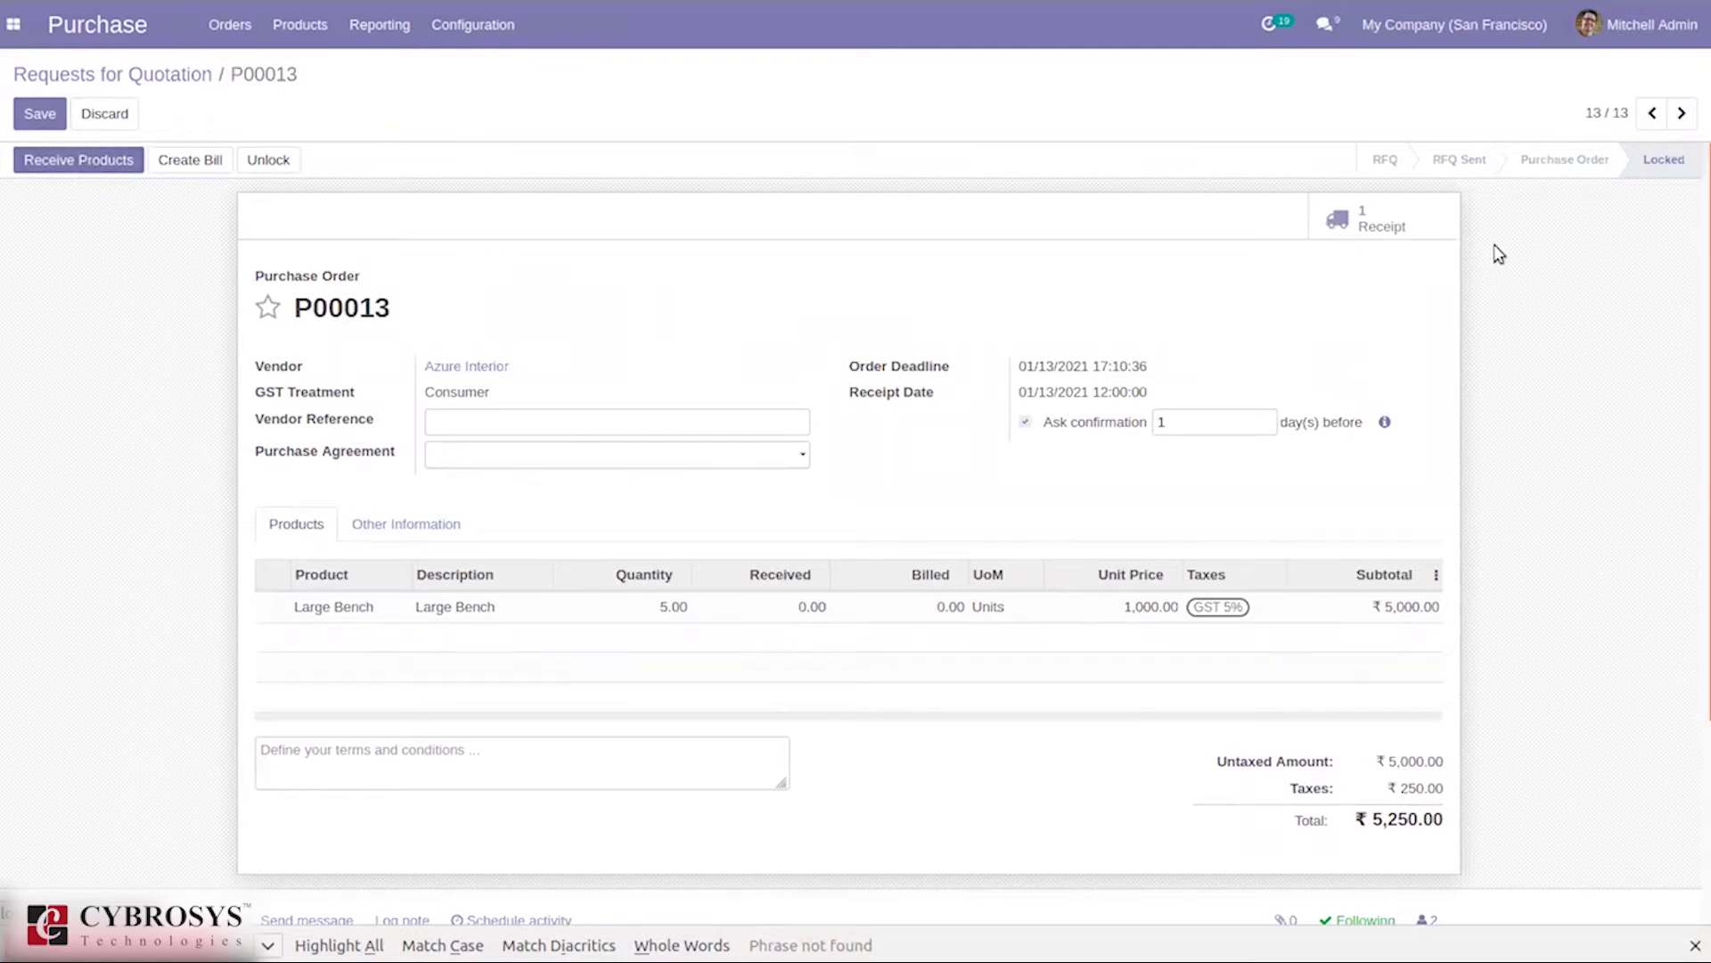
{"action": "left_click", "coordinate": [87, 171]}
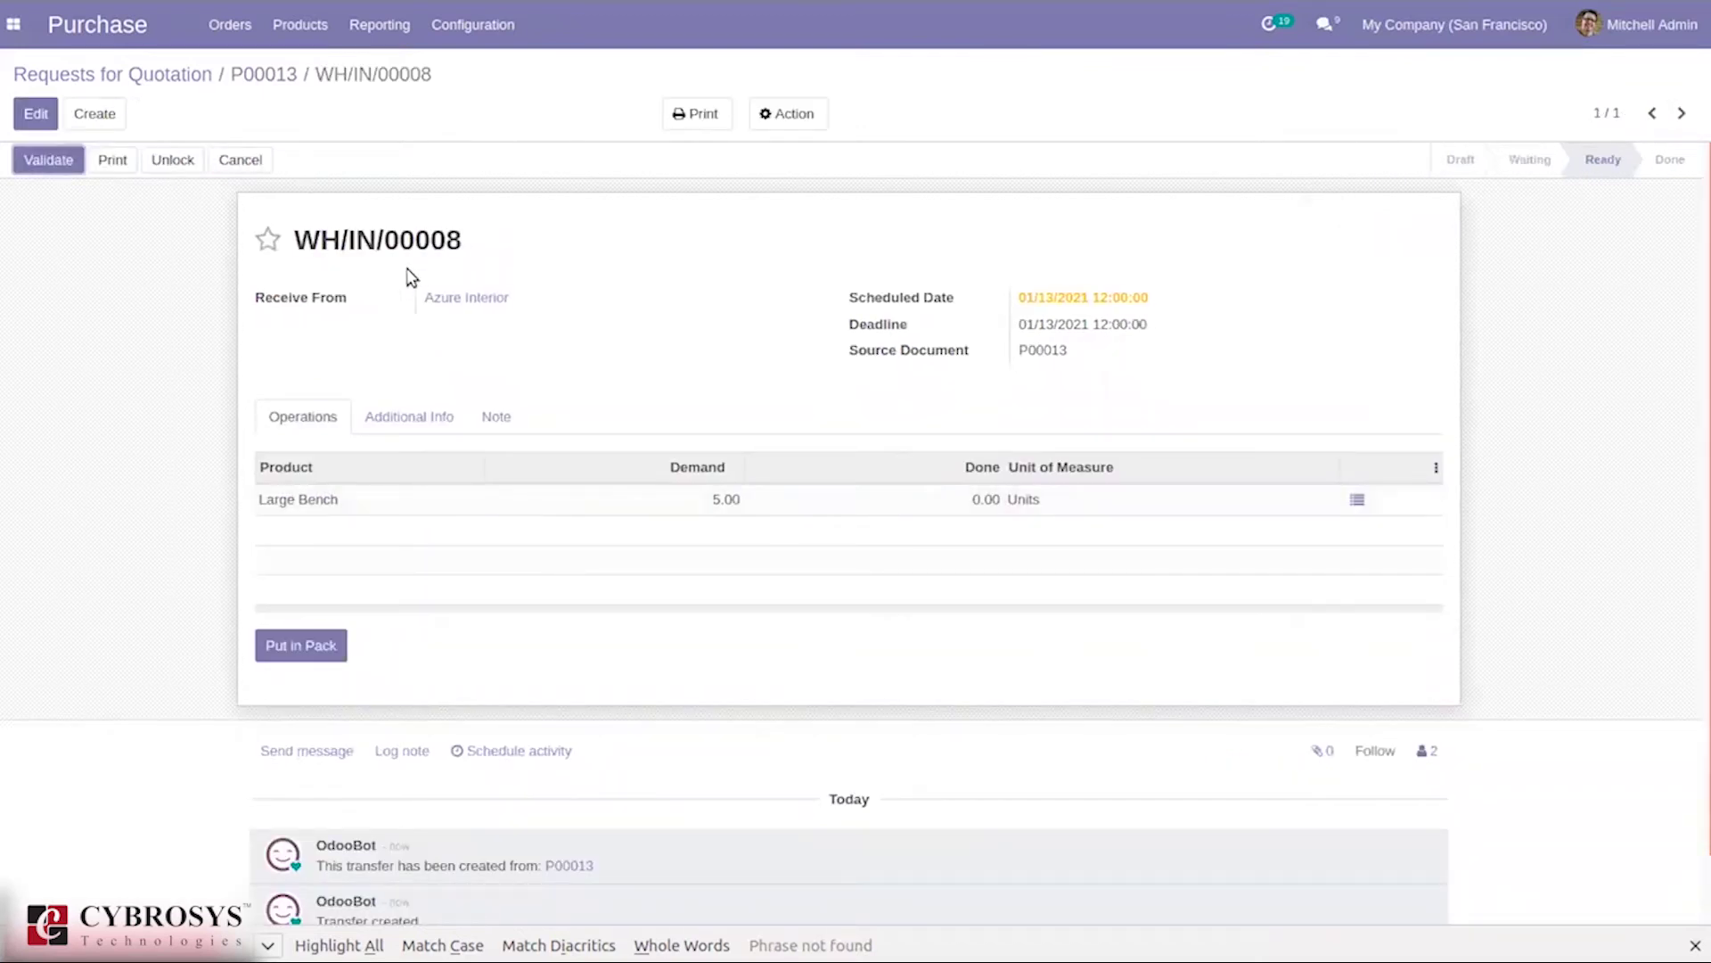
{"action": "left_click", "coordinate": [31, 161]}
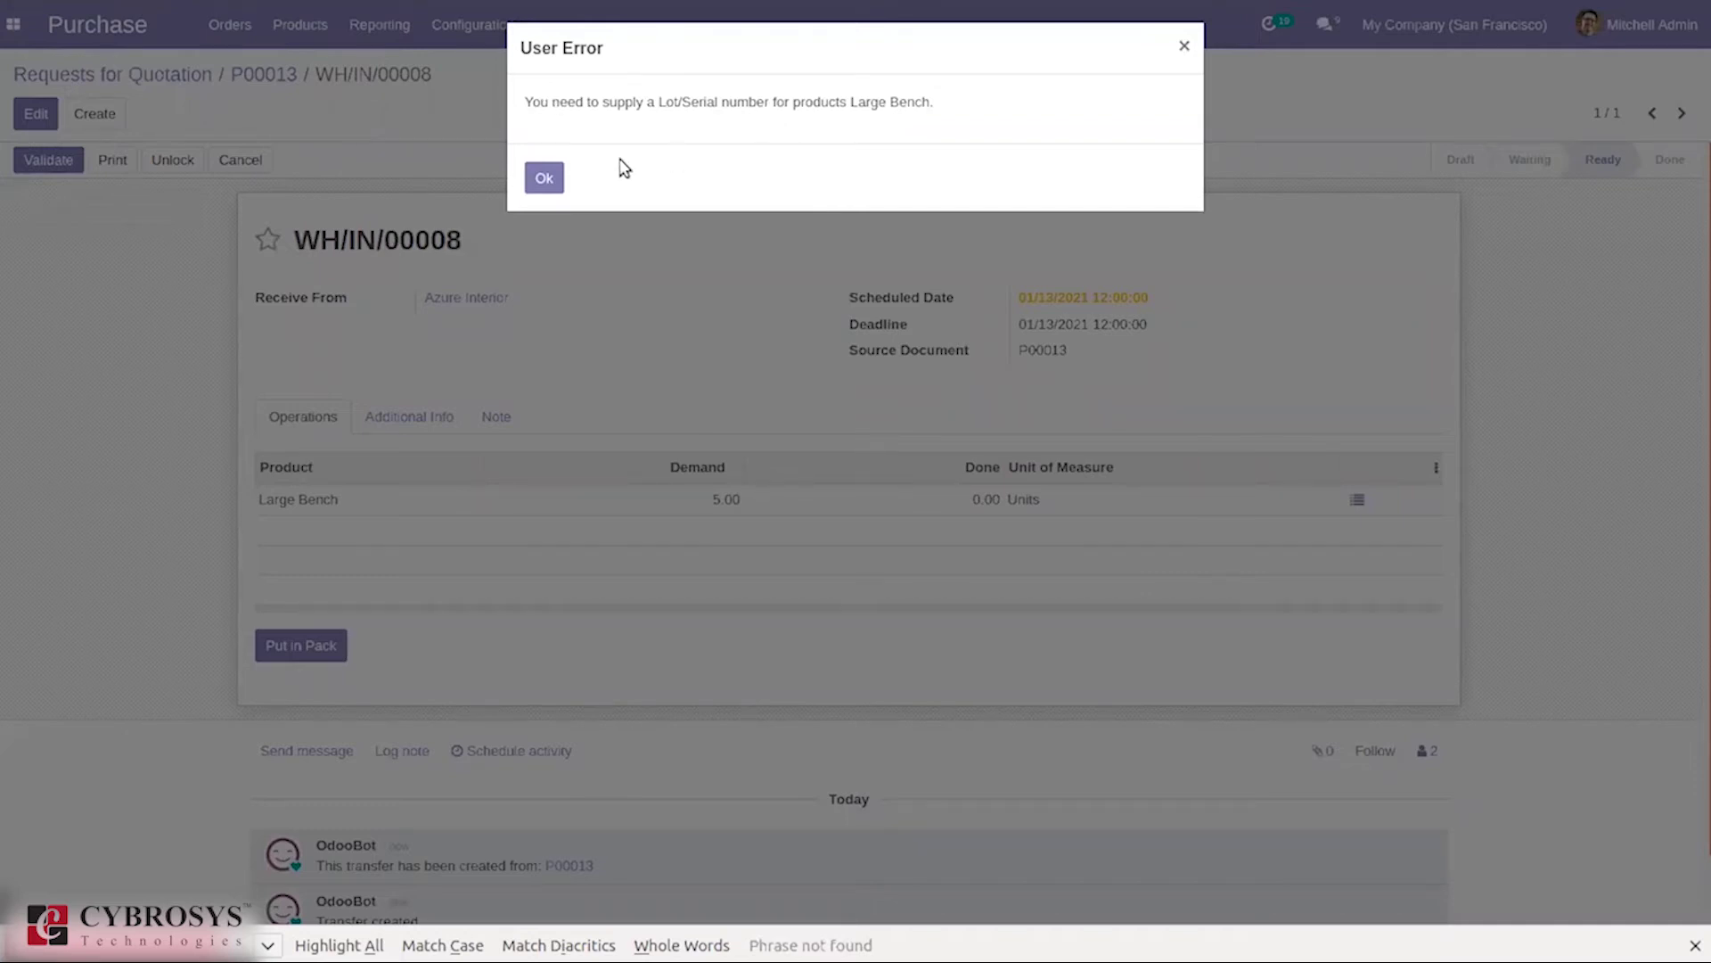
{"action": "left_click", "coordinate": [546, 175]}
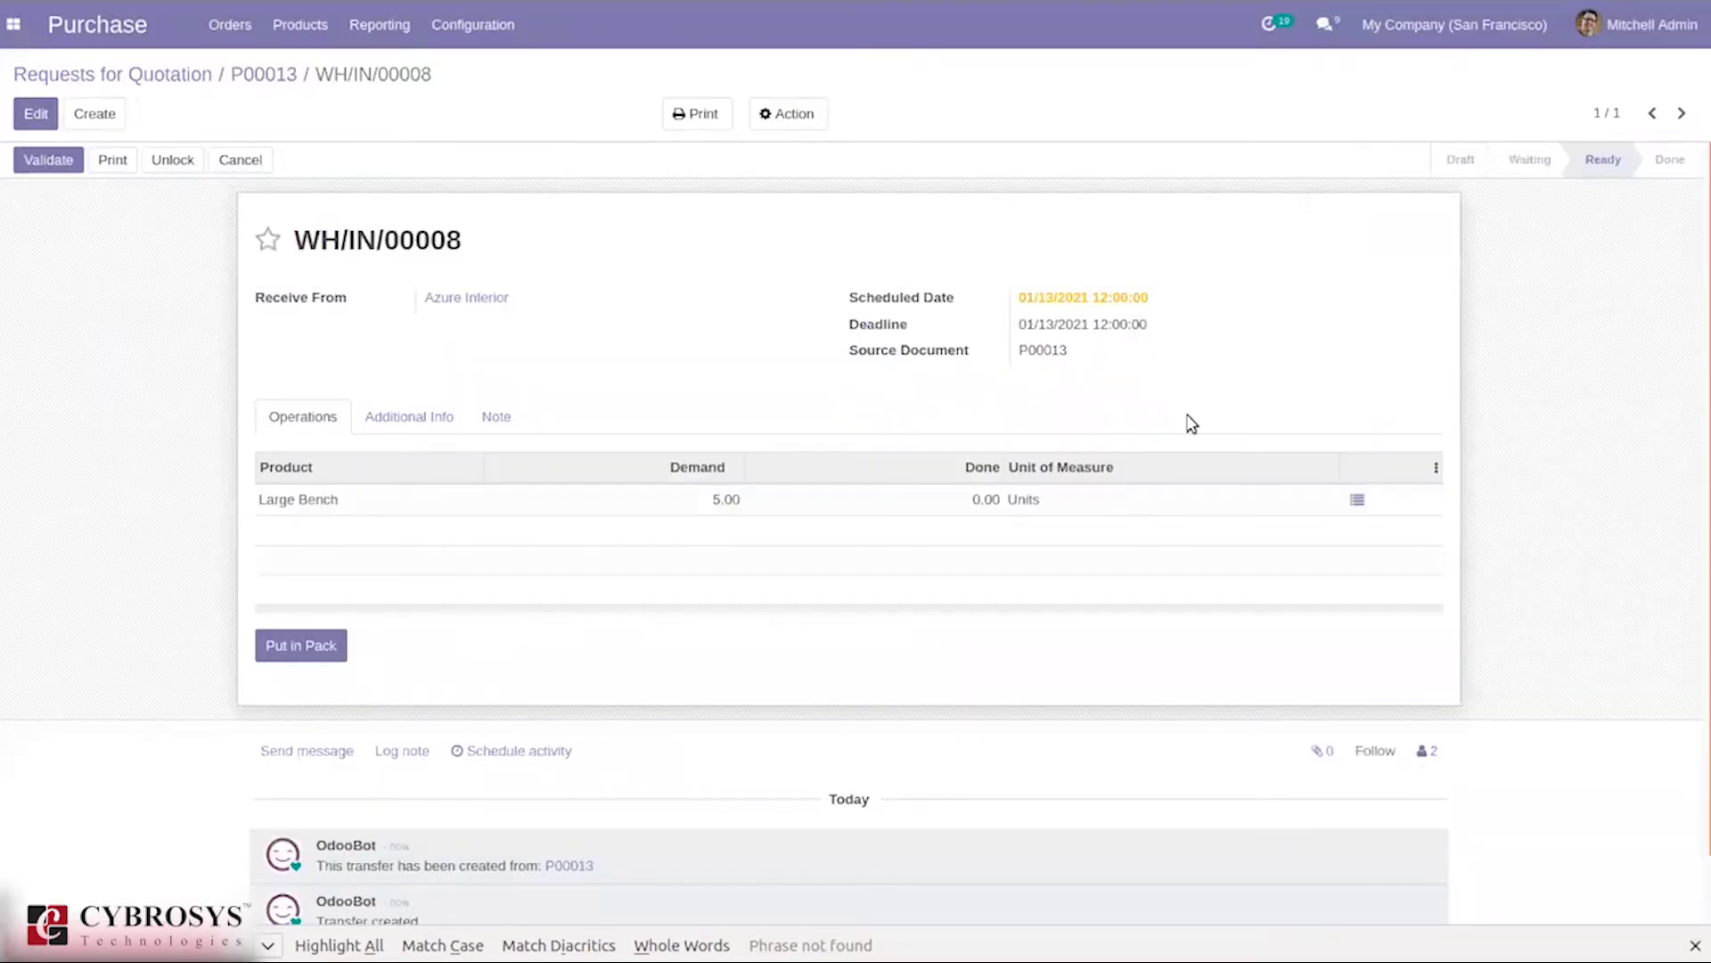
{"action": "left_click", "coordinate": [1358, 500]}
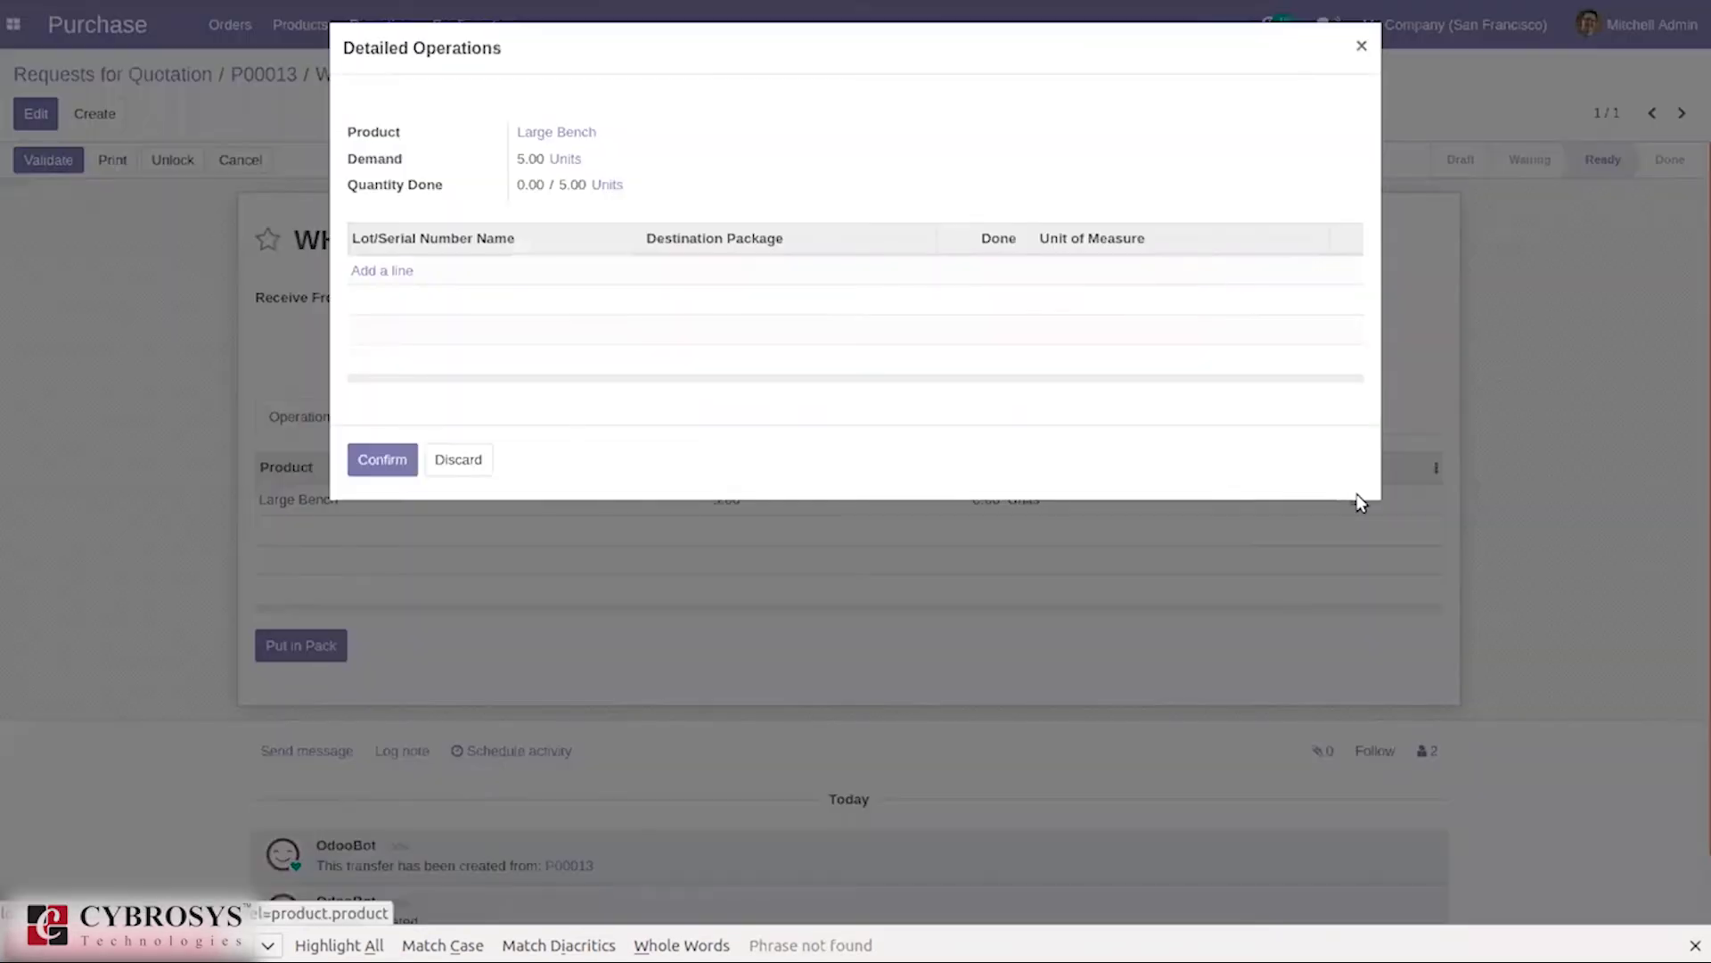
{"action": "left_click", "coordinate": [383, 271]}
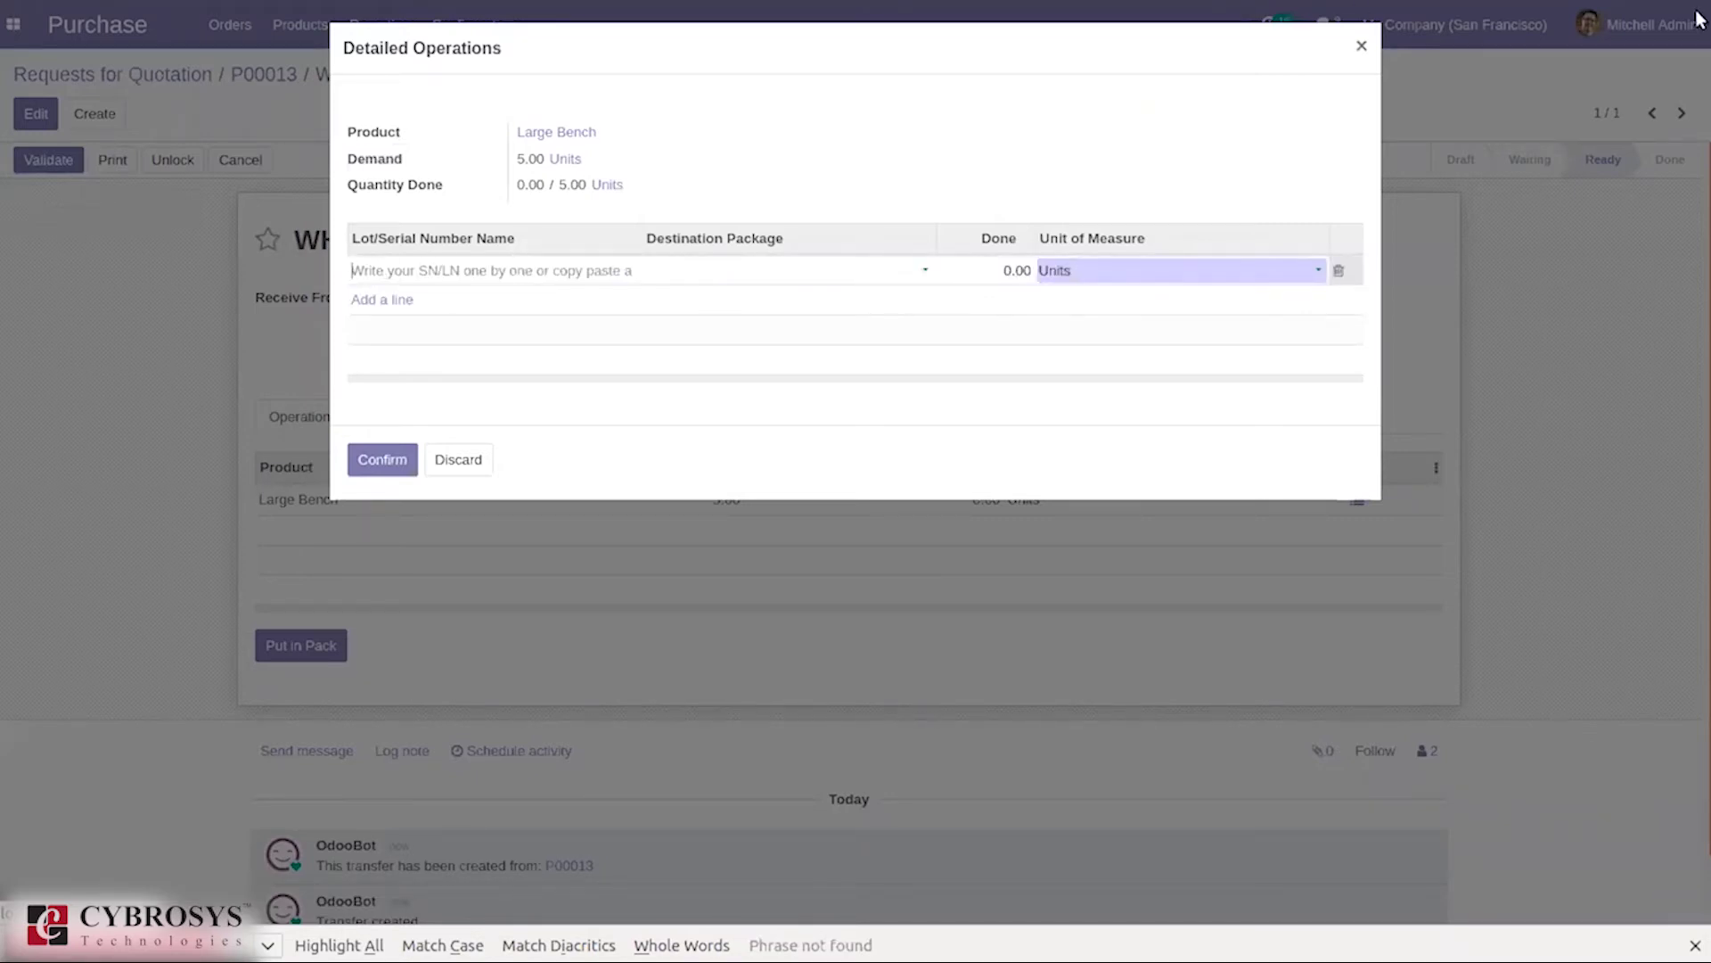
{"action": "left_click", "coordinate": [1361, 46]}
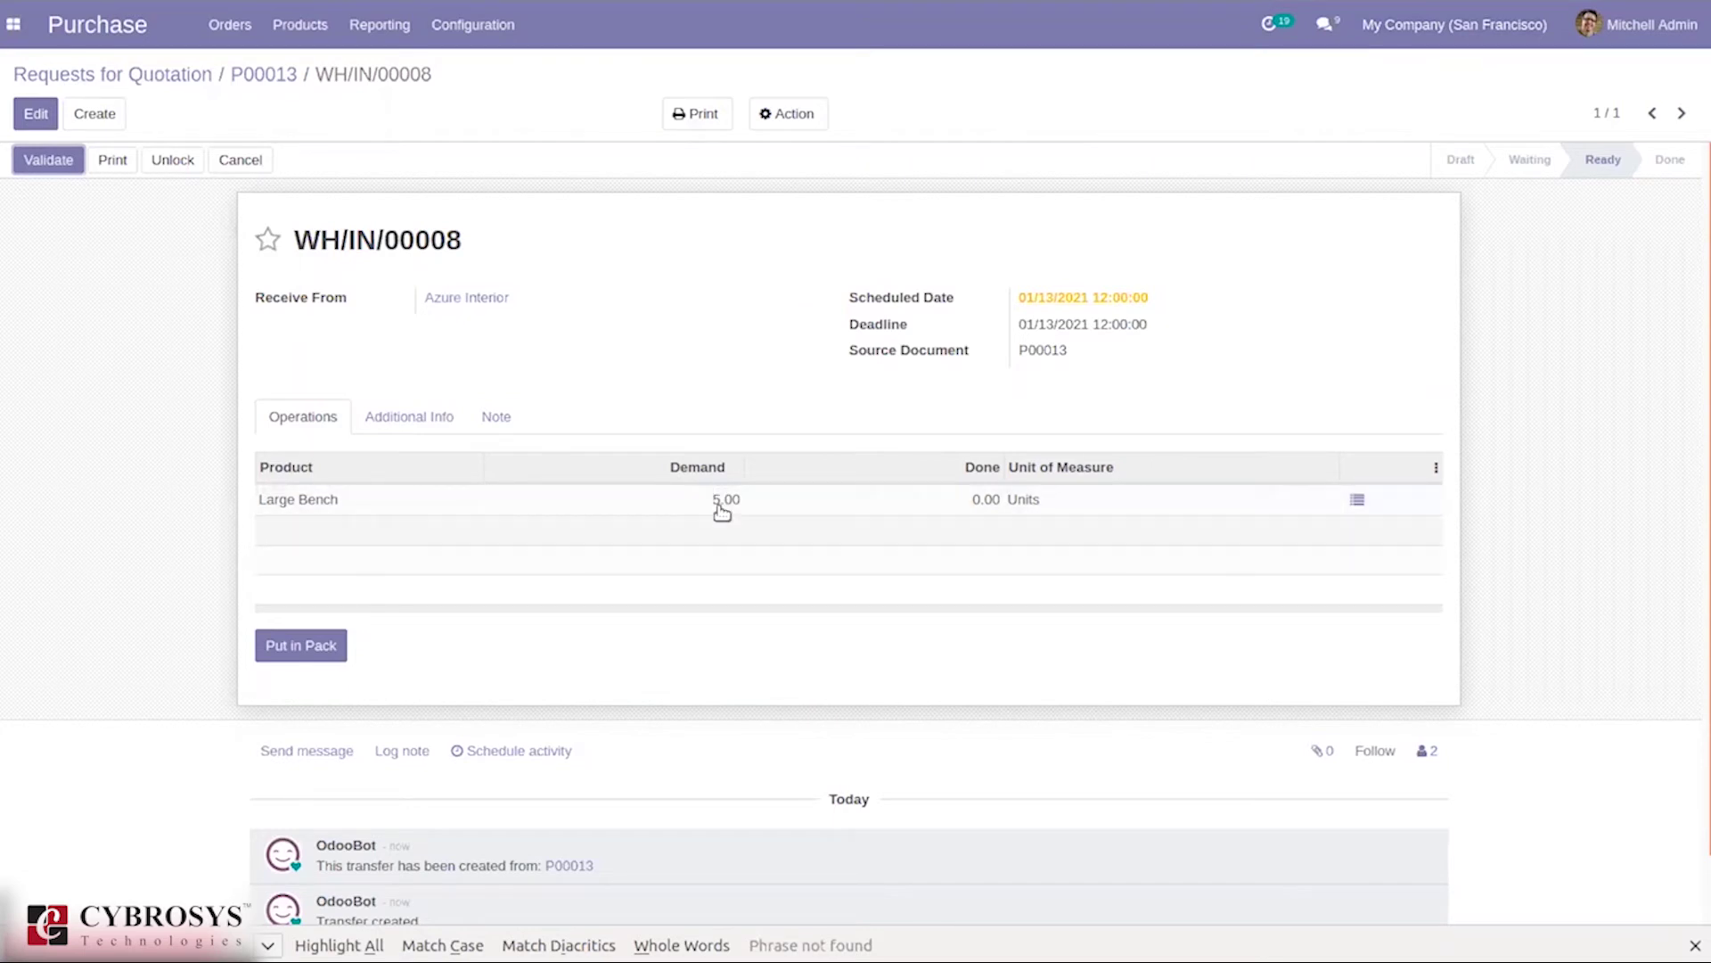
Add lot34234 with a done quantity of 2 to the detailed operations of Large Bench.
{"action": "left_click", "coordinate": [1357, 499]}
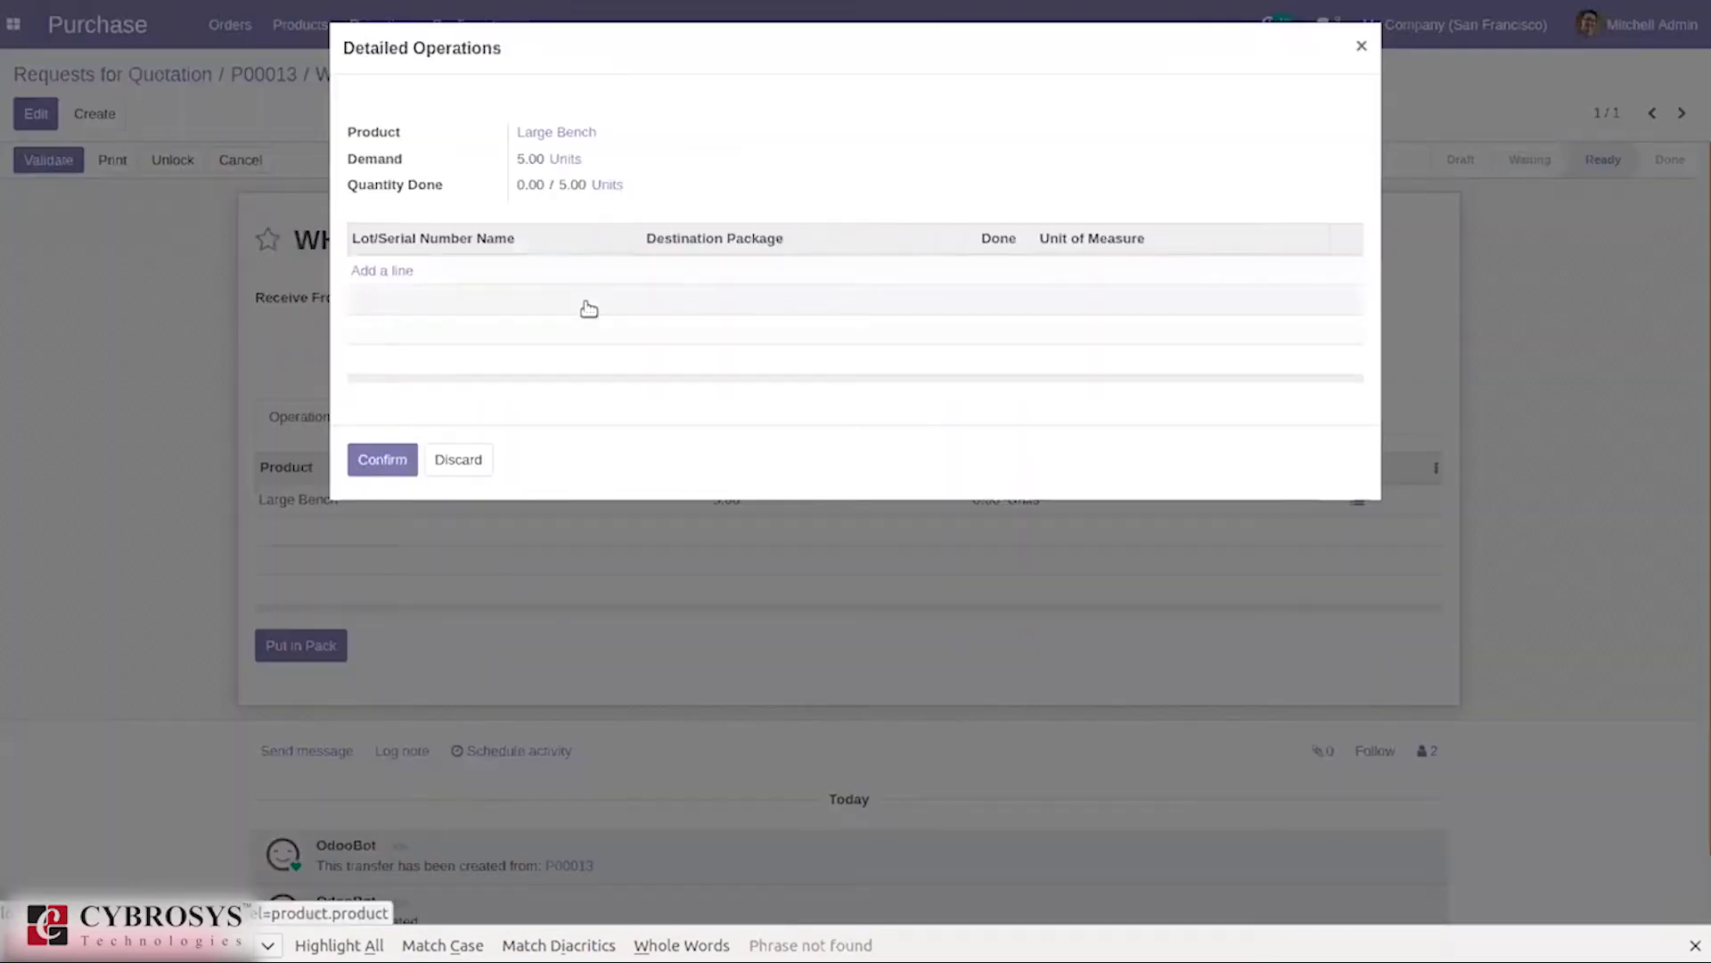
{"action": "left_click", "coordinate": [357, 269]}
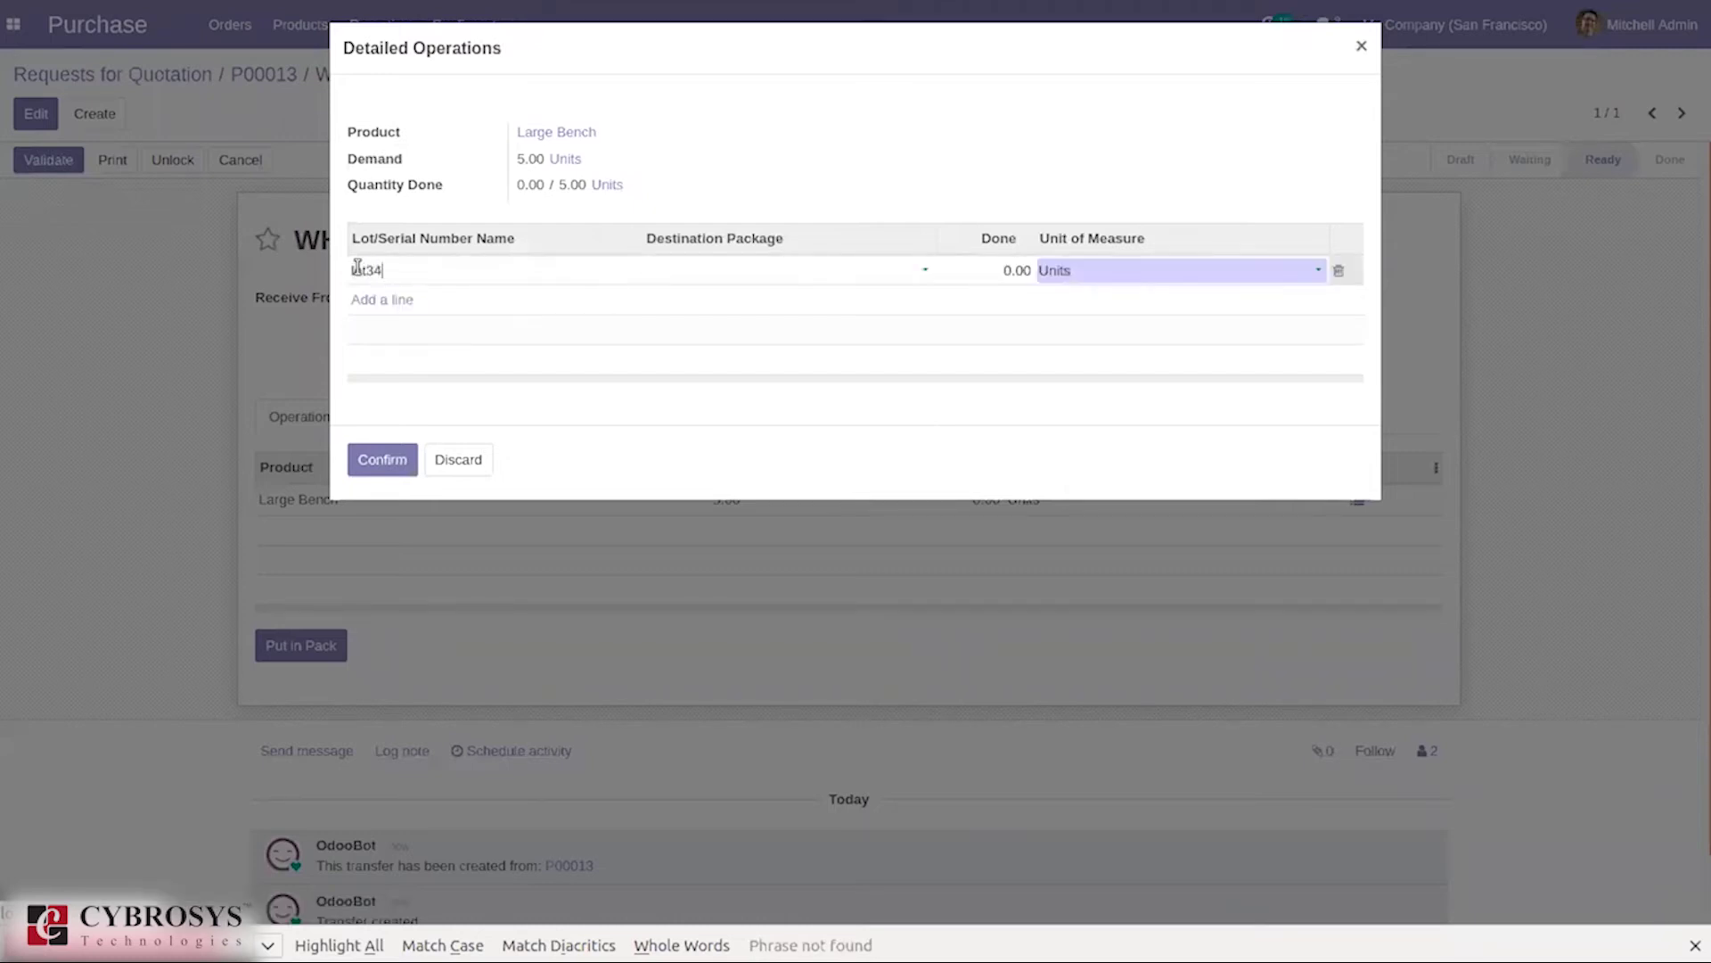
{"action": "left_click", "coordinate": [1008, 267]}
{"action": "type", "text": "5"}
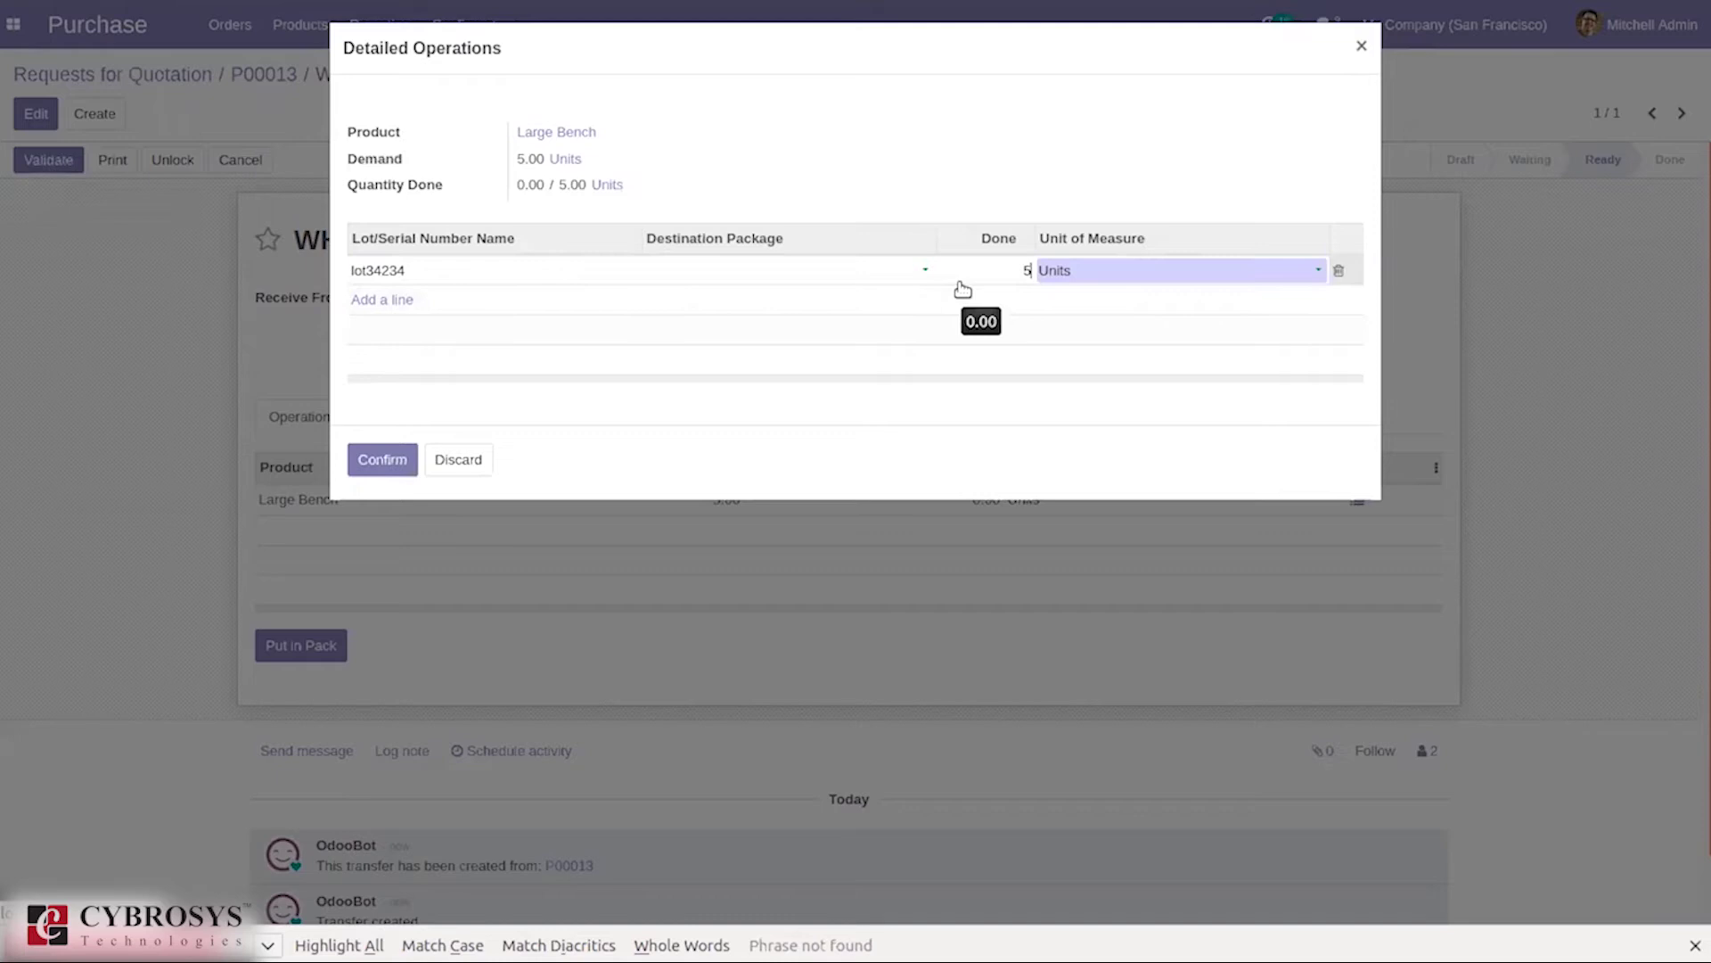
{"action": "key", "text": "BackSpace"}
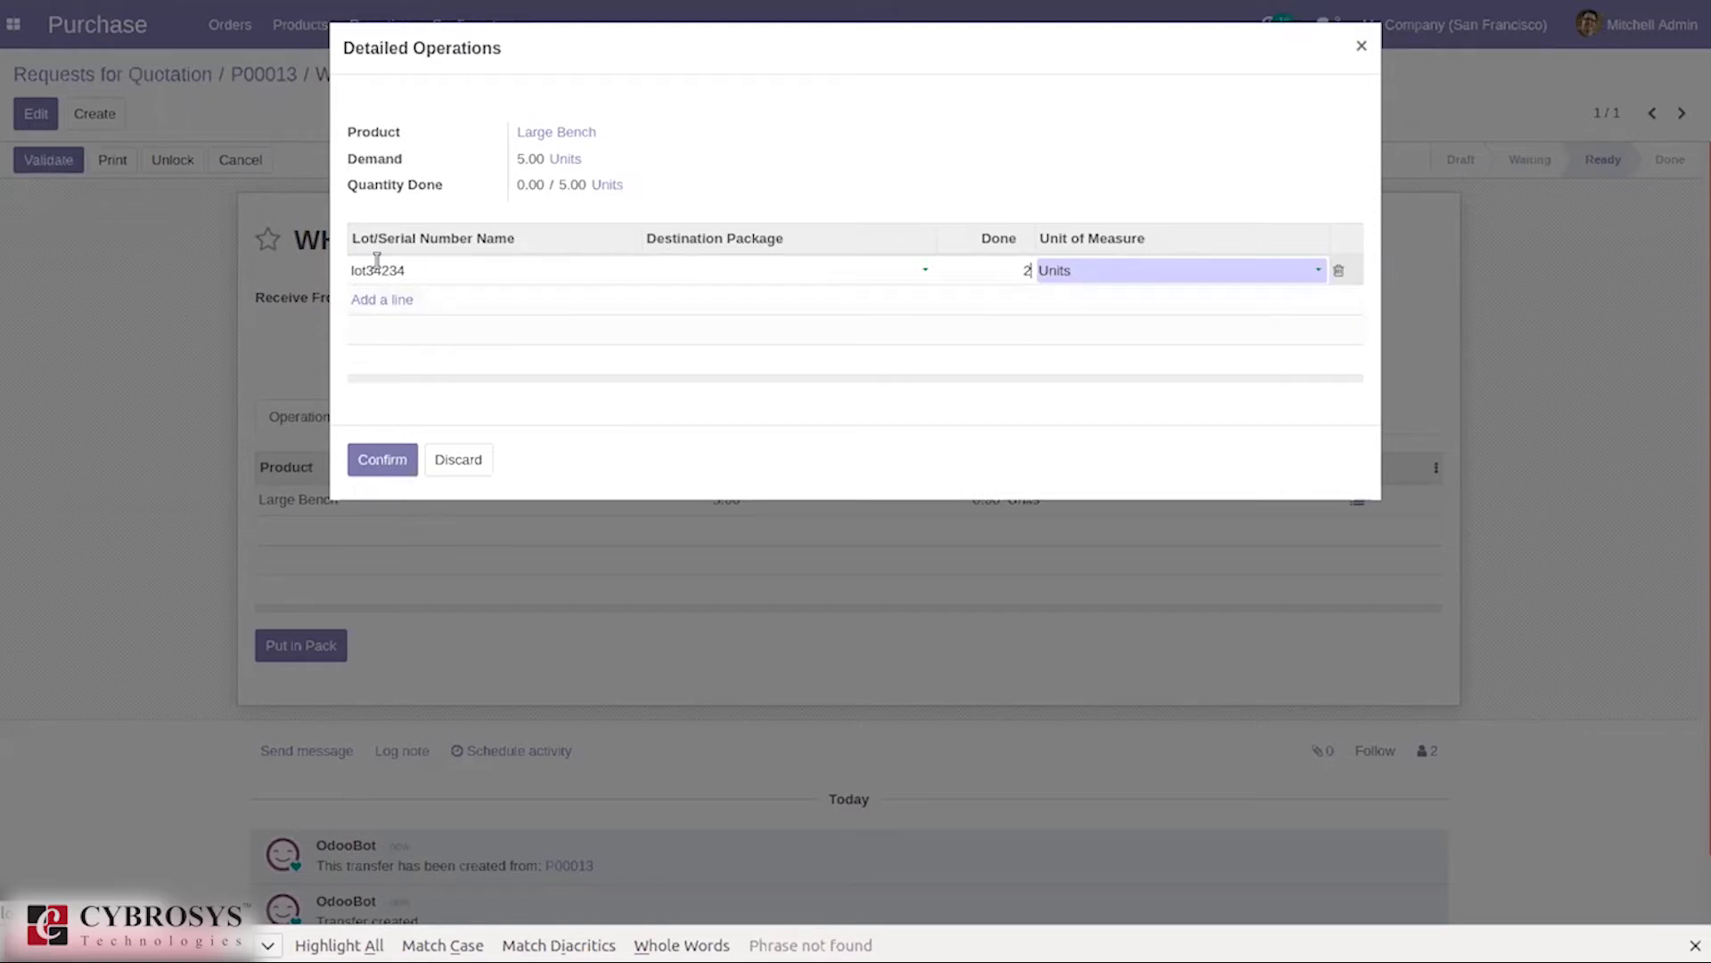
Add a second lot, lot345345, with a done quantity of 3, confirm the lots, and validate the receipt.
{"action": "left_click", "coordinate": [381, 299]}
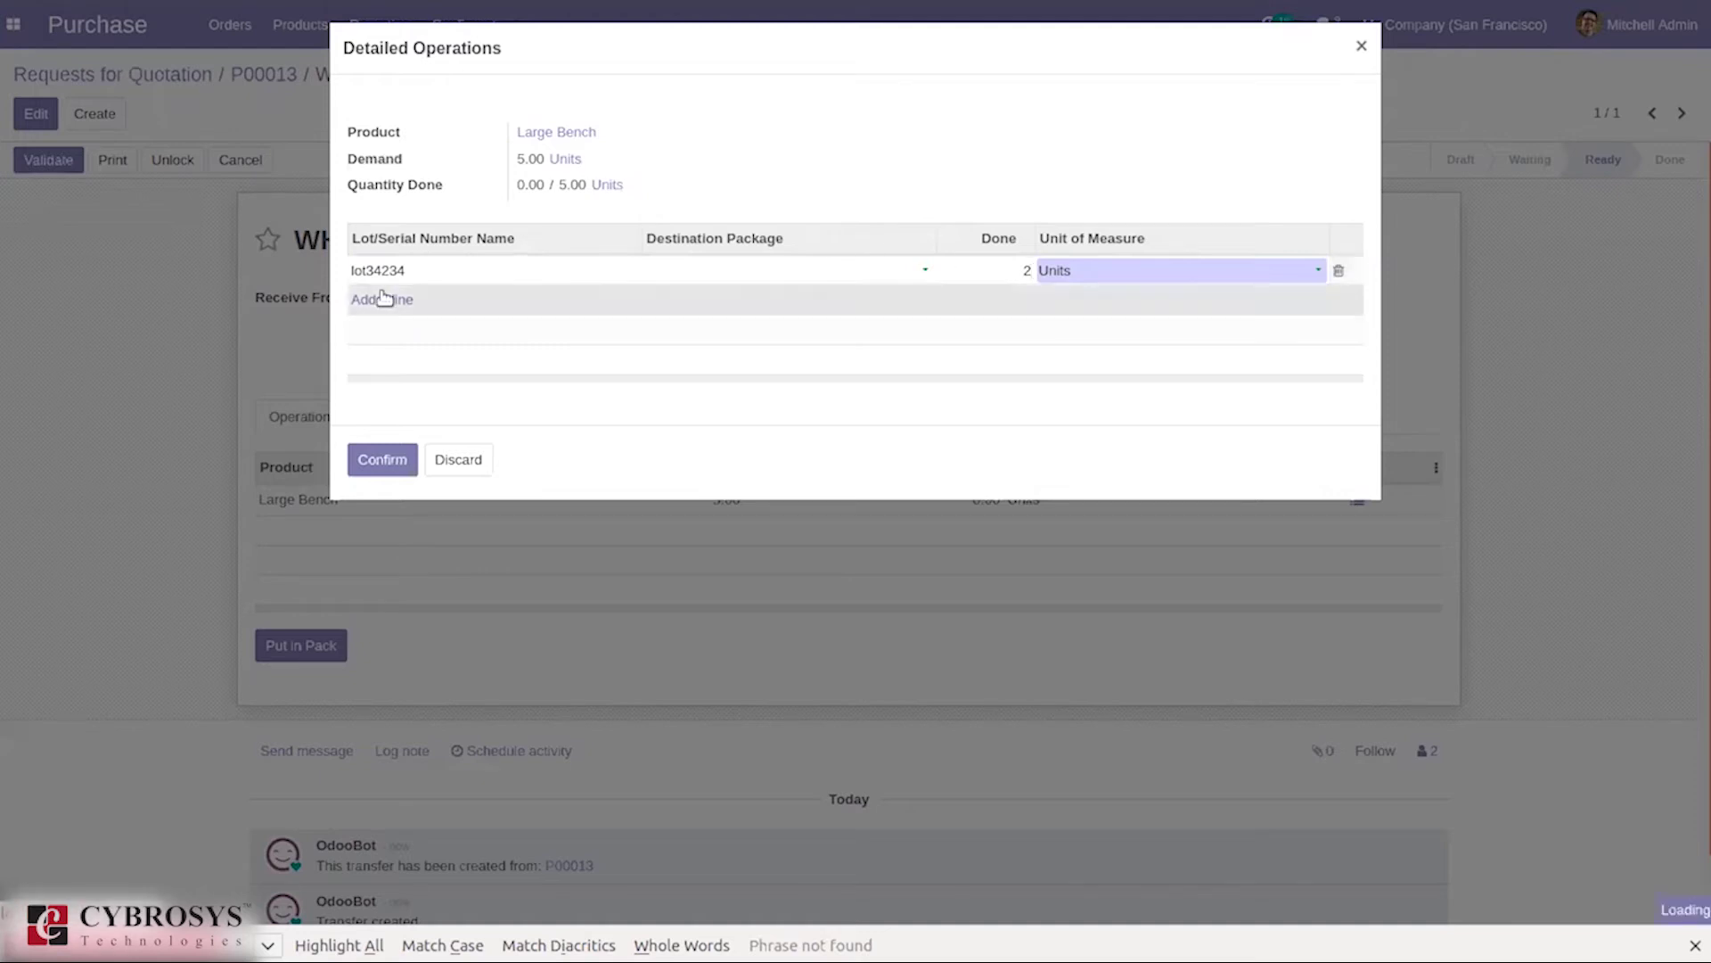
{"action": "type", "text": "lot345"}
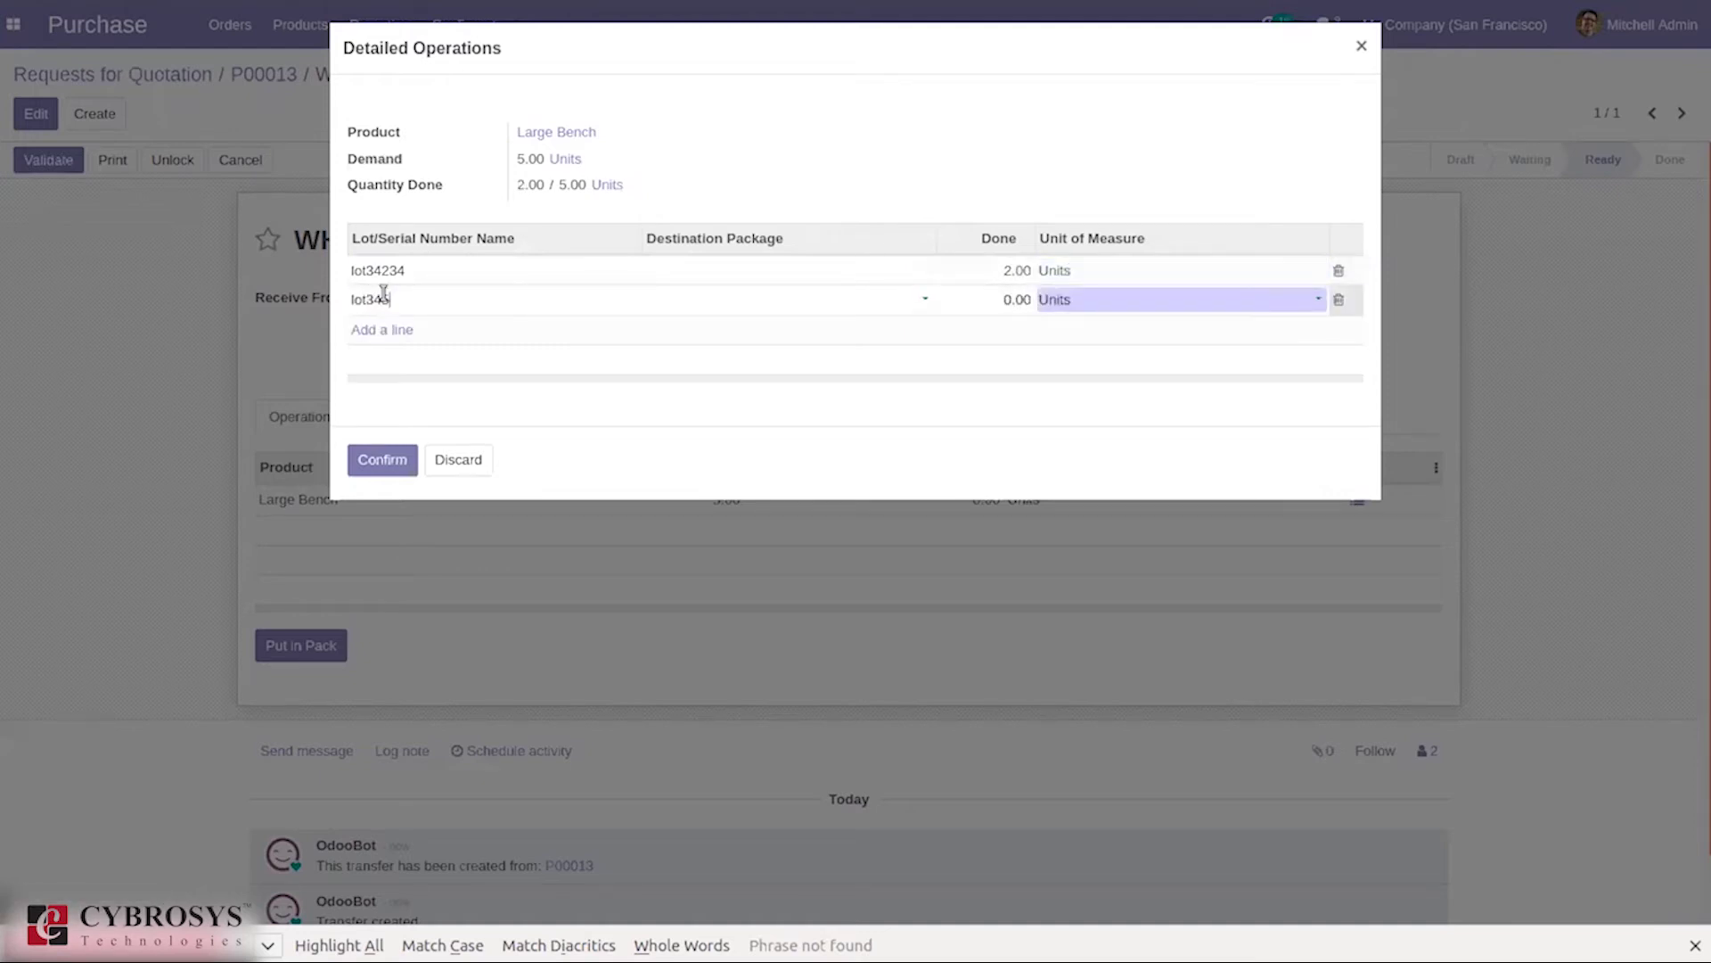
{"action": "left_click", "coordinate": [1012, 298]}
{"action": "type", "text": "3"}
{"action": "left_click", "coordinate": [365, 461]}
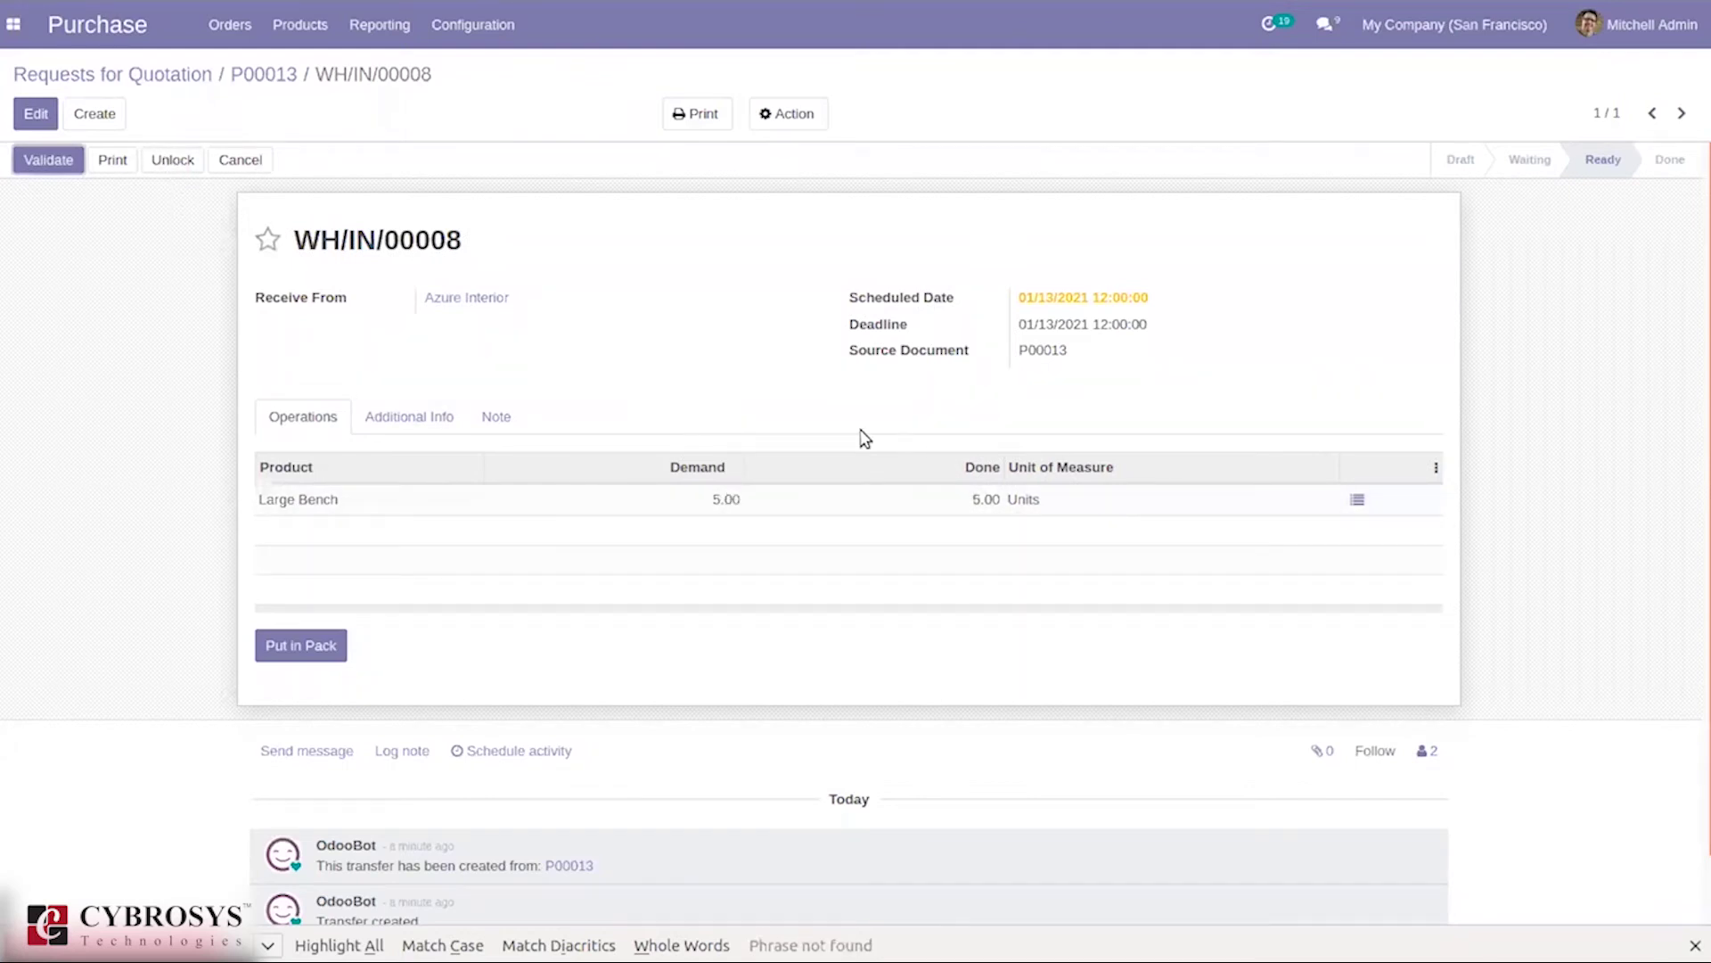
{"action": "left_click", "coordinate": [66, 163]}
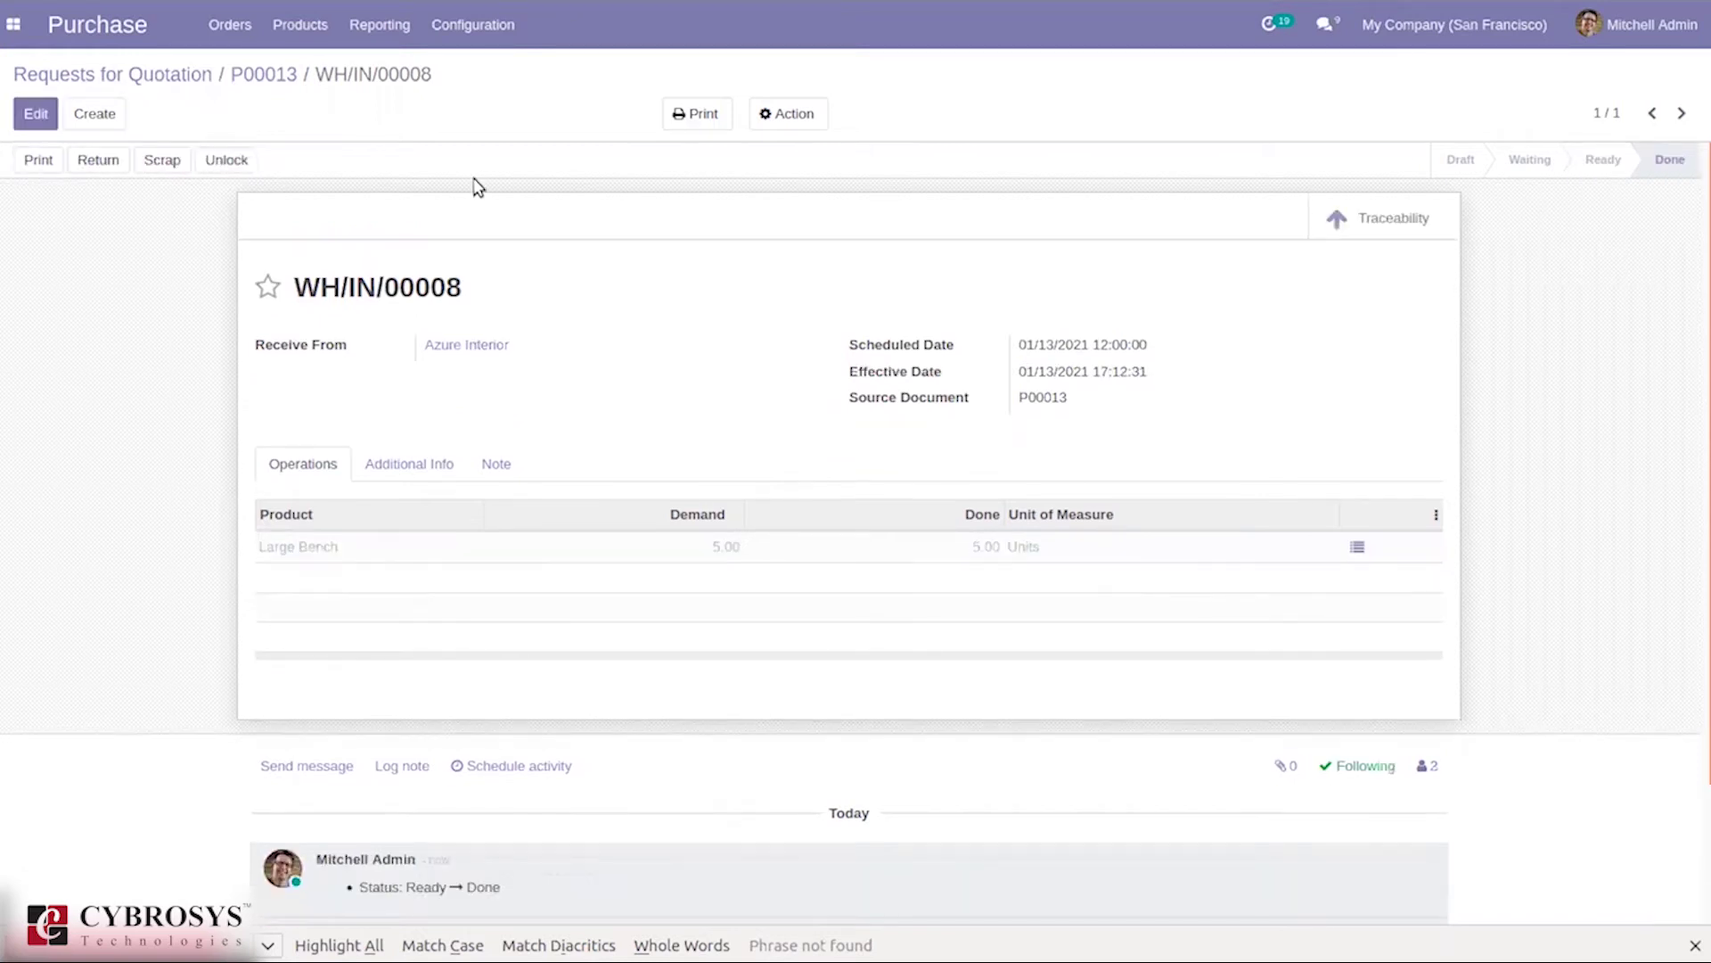
View the receipt's traceability report, then check the receipt's additional information.
{"action": "mouse_move", "coordinate": [875, 374]}
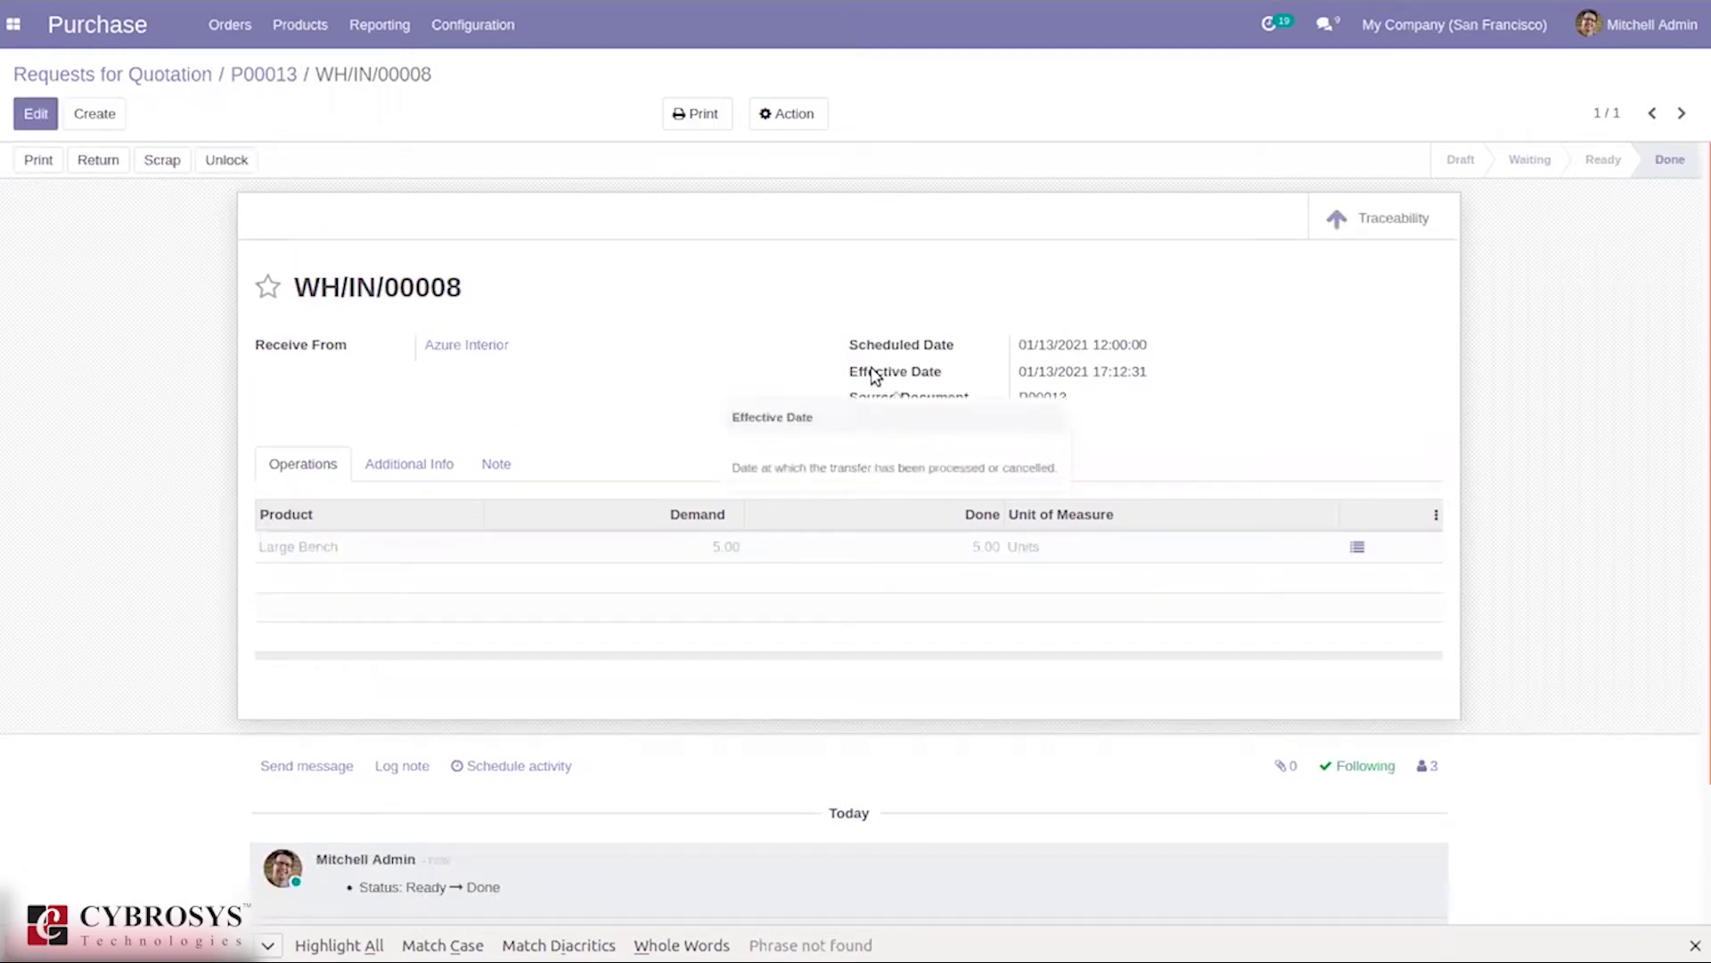
{"action": "left_click", "coordinate": [1395, 219]}
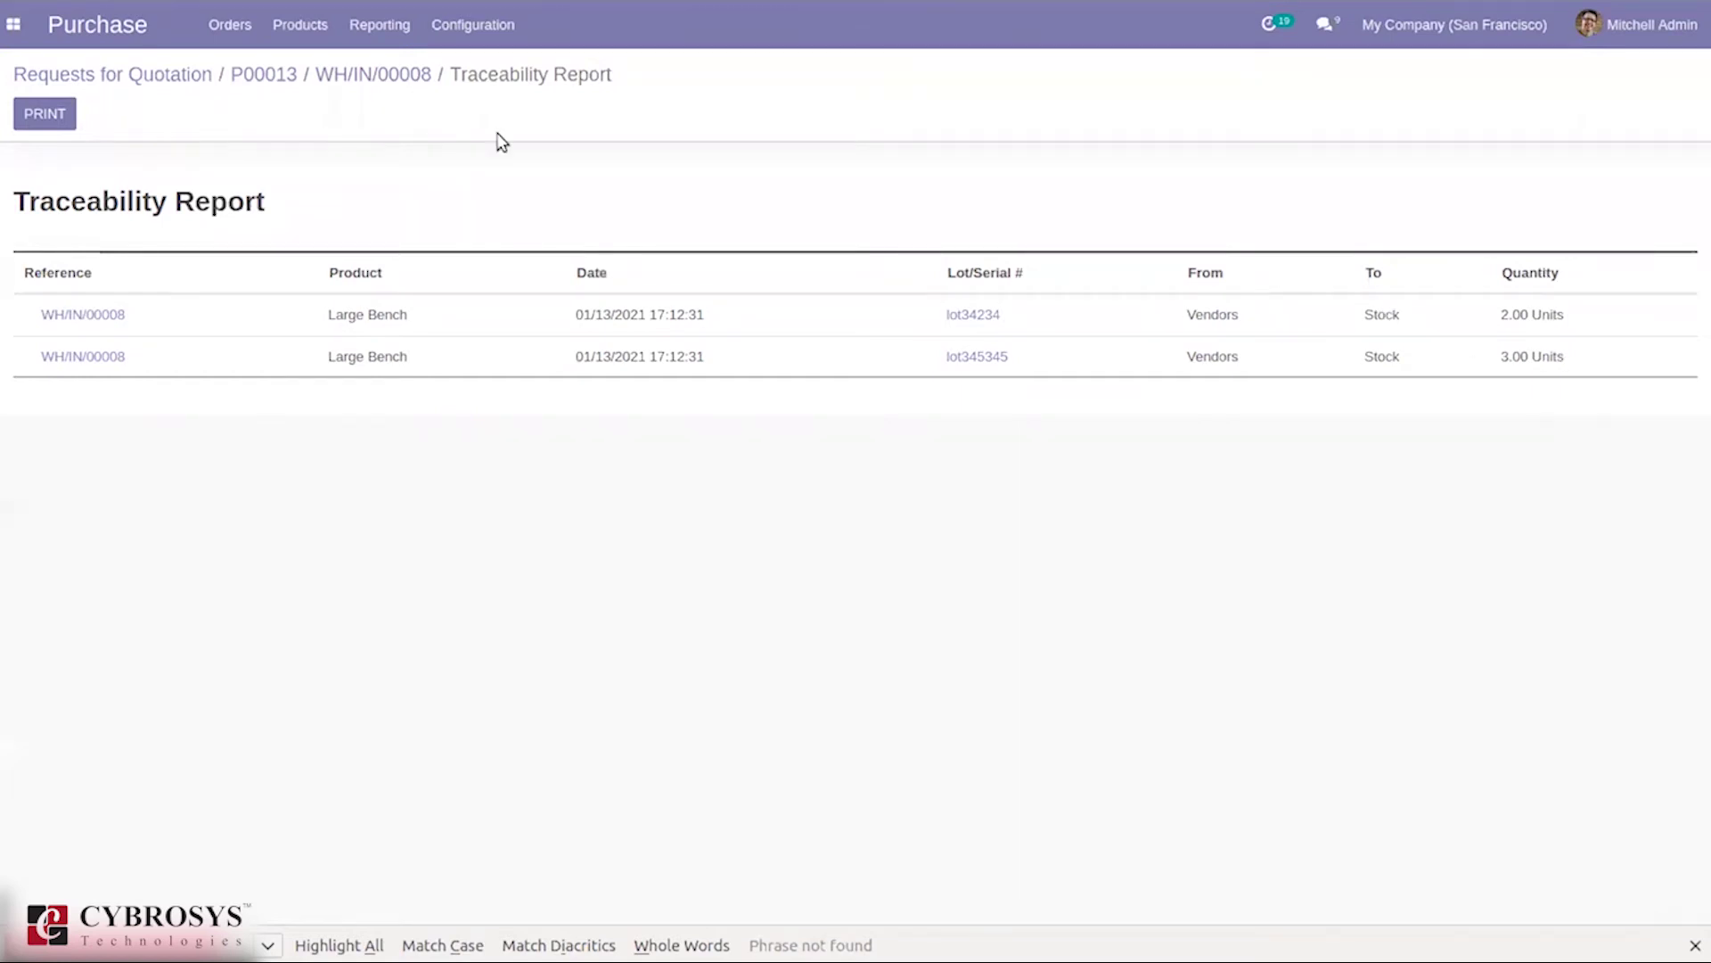
{"action": "left_click", "coordinate": [333, 85]}
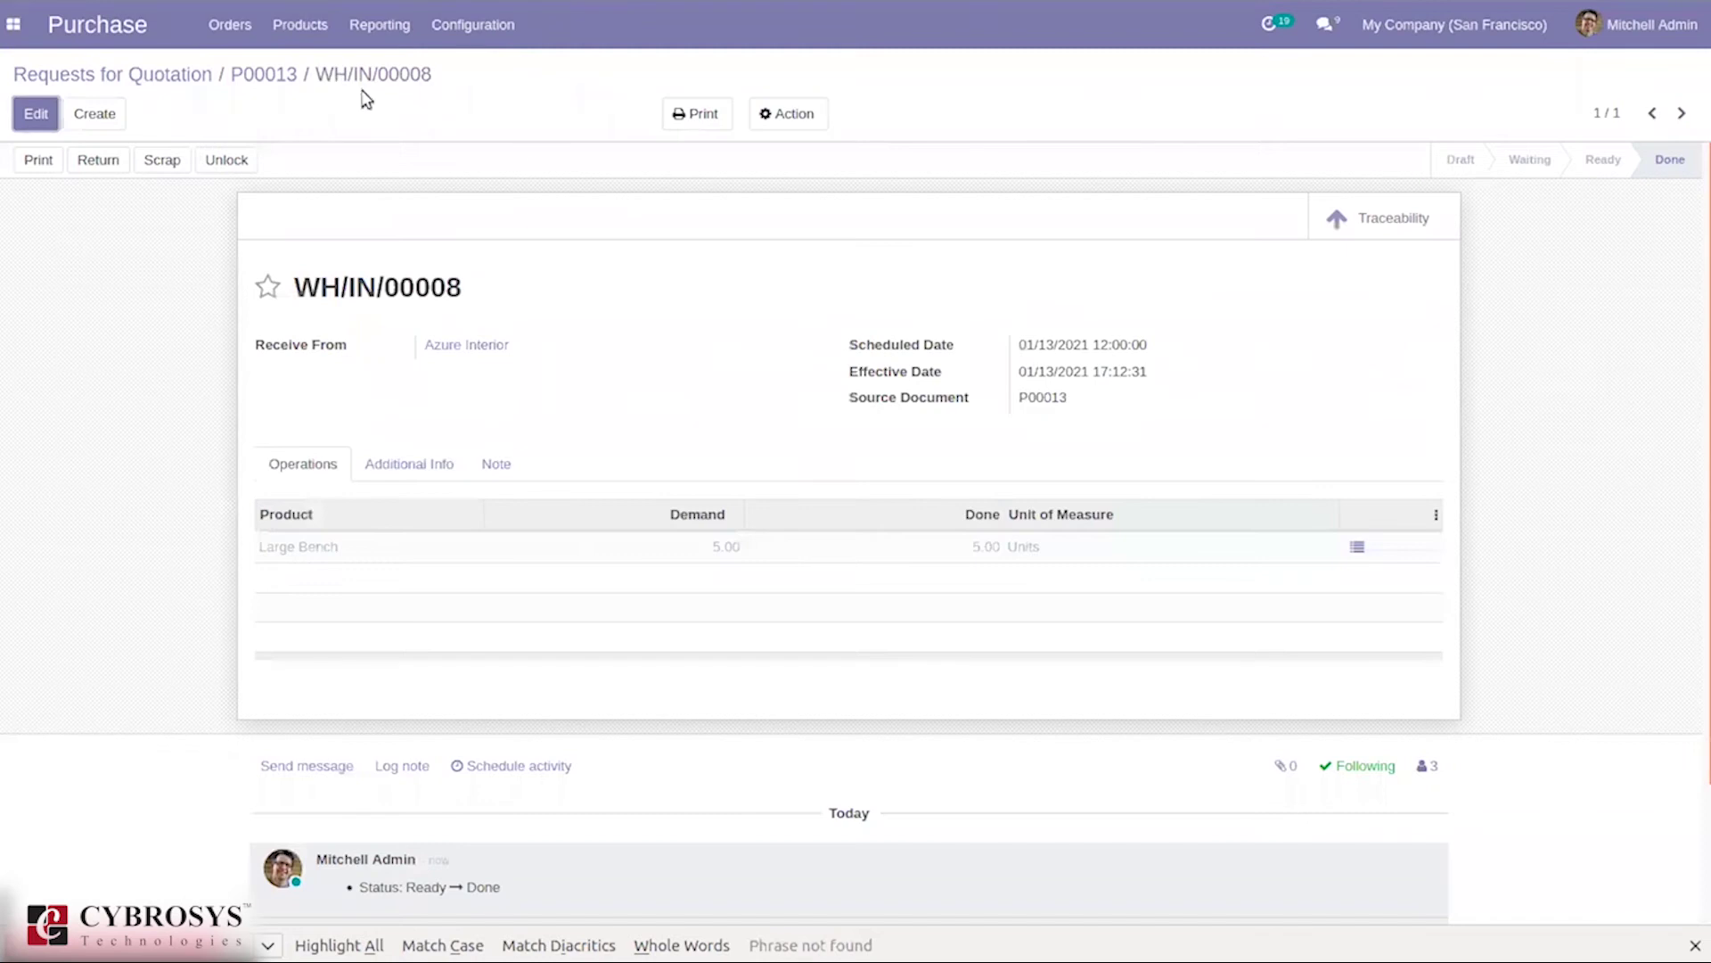
{"action": "left_click", "coordinate": [387, 465]}
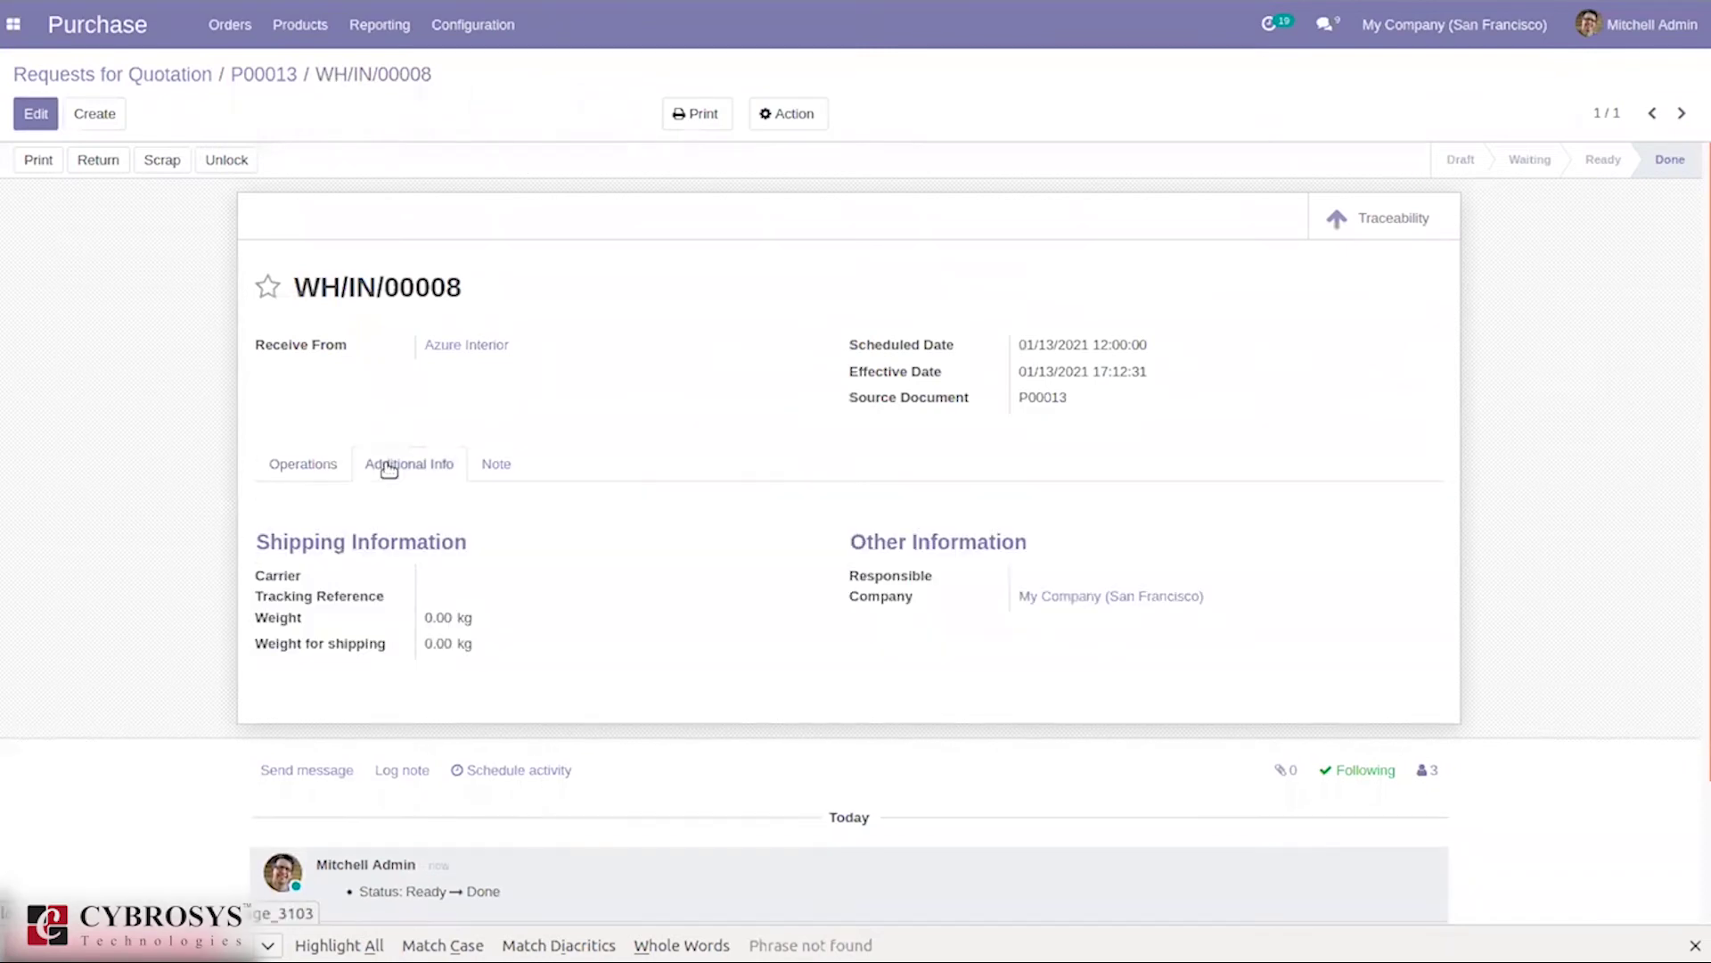
{"action": "left_click", "coordinate": [297, 462]}
Return to purchase order P00013, check its other information, and create the vendor bill.
{"action": "left_click", "coordinate": [251, 85]}
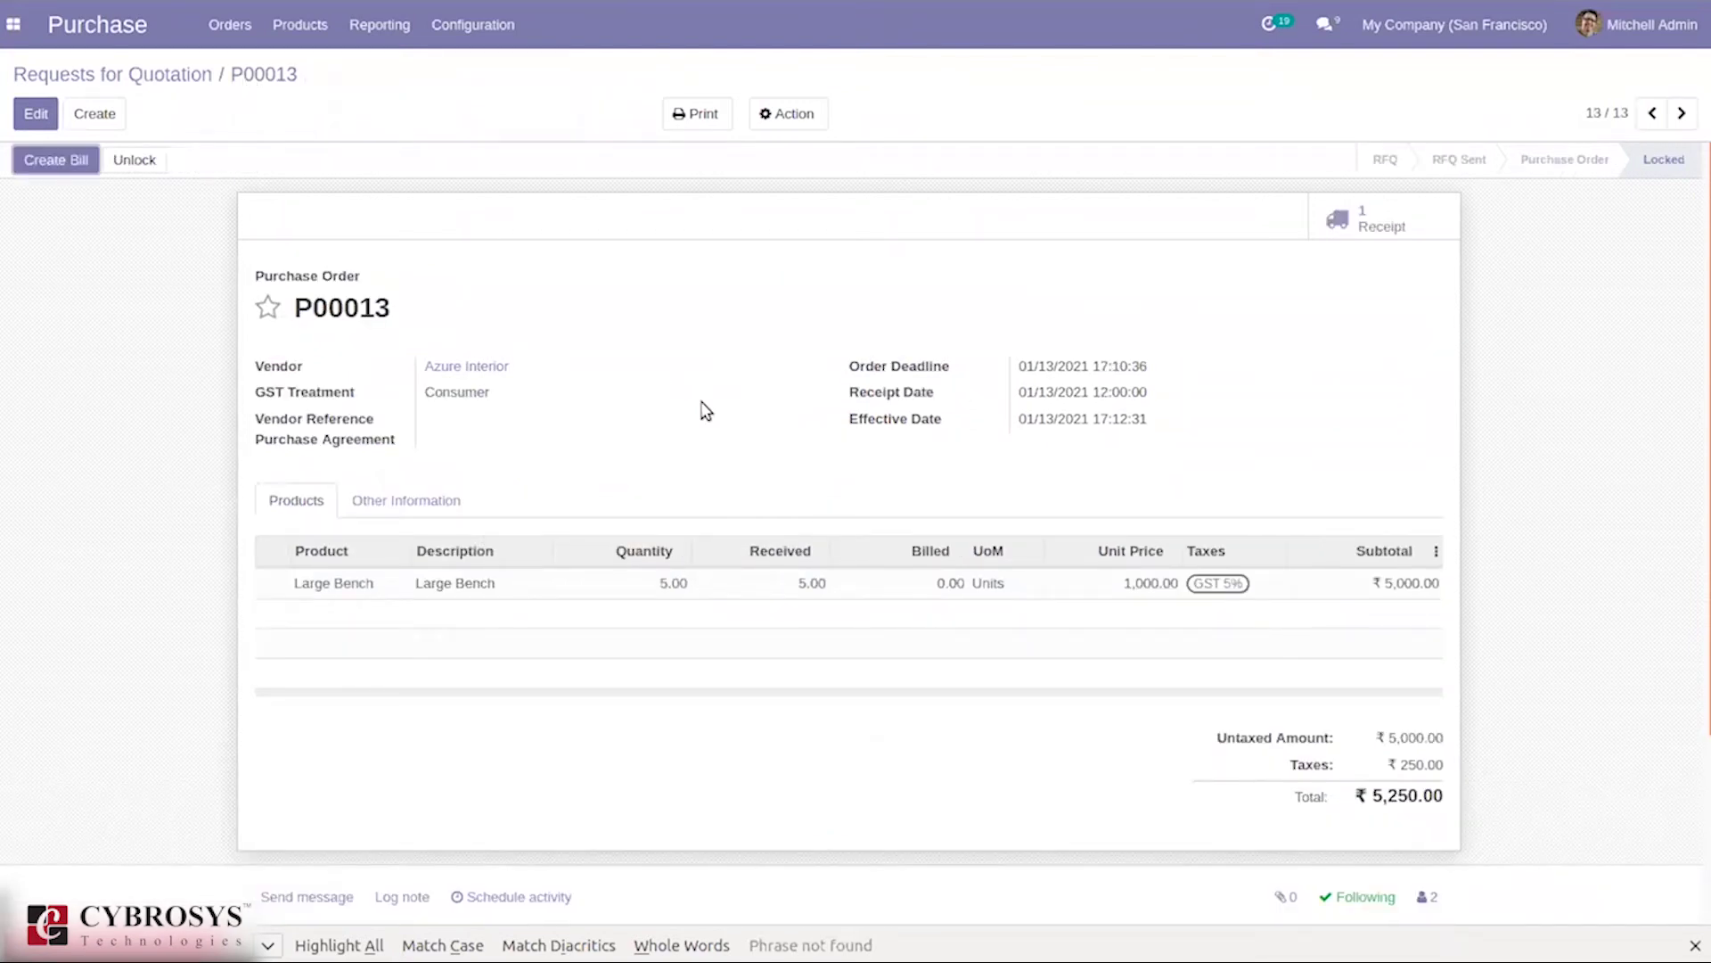
{"action": "left_click", "coordinate": [392, 499]}
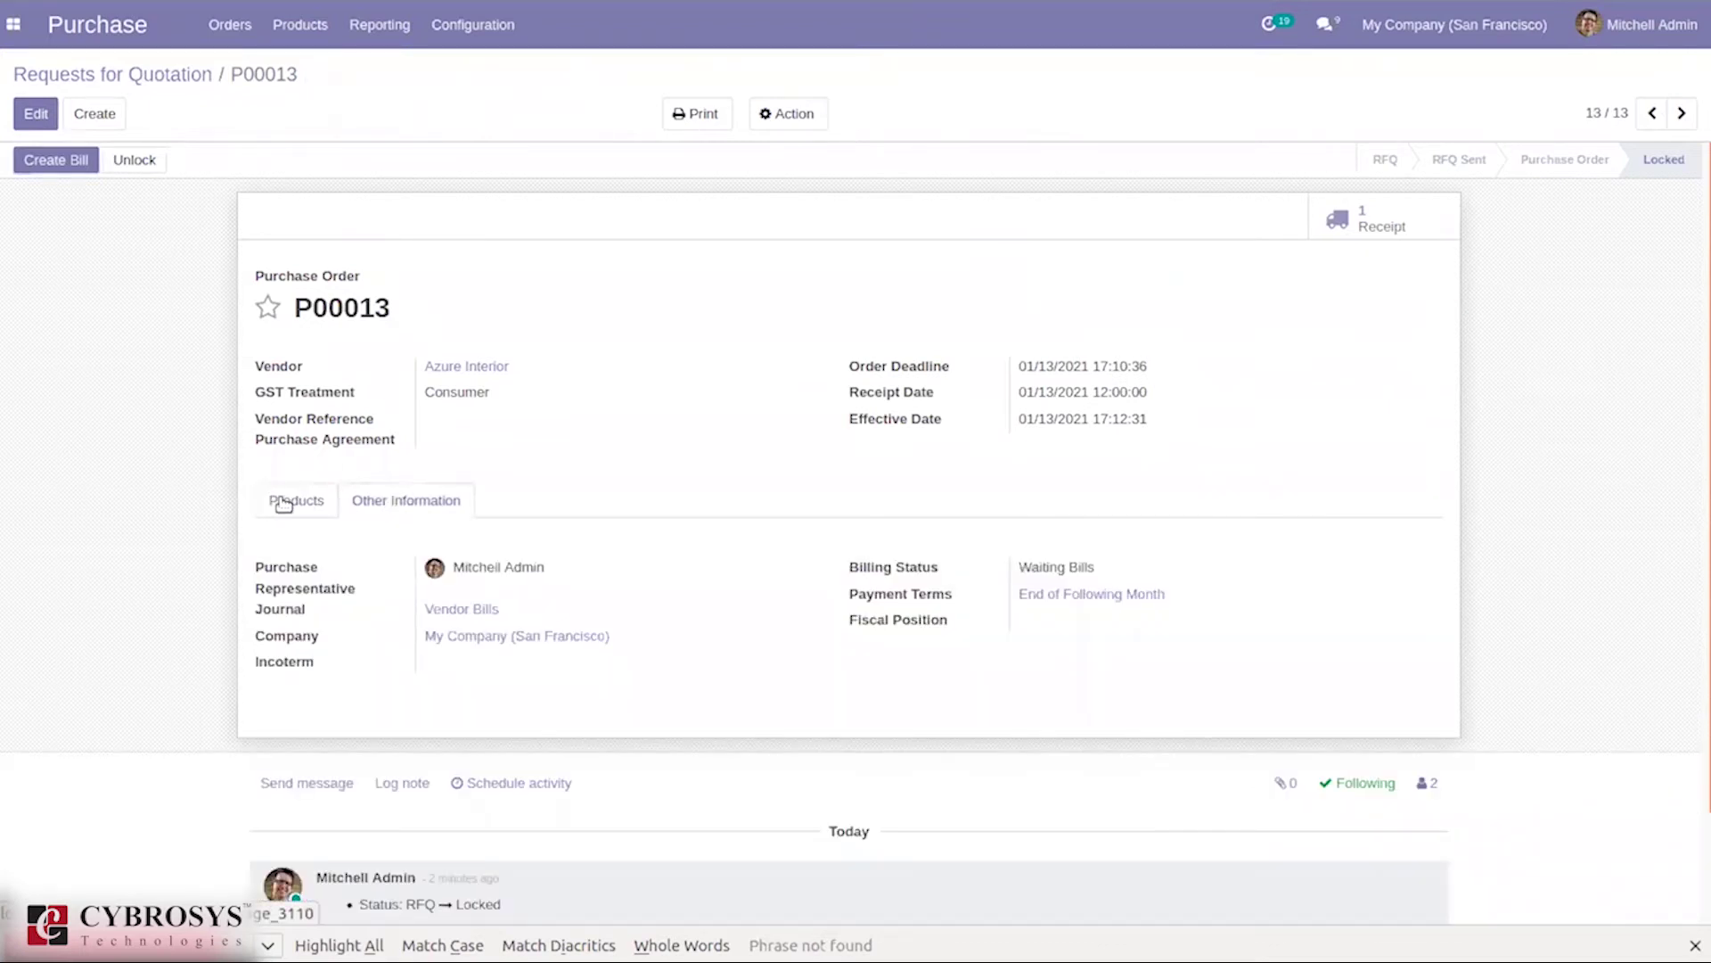
{"action": "left_click", "coordinate": [284, 504]}
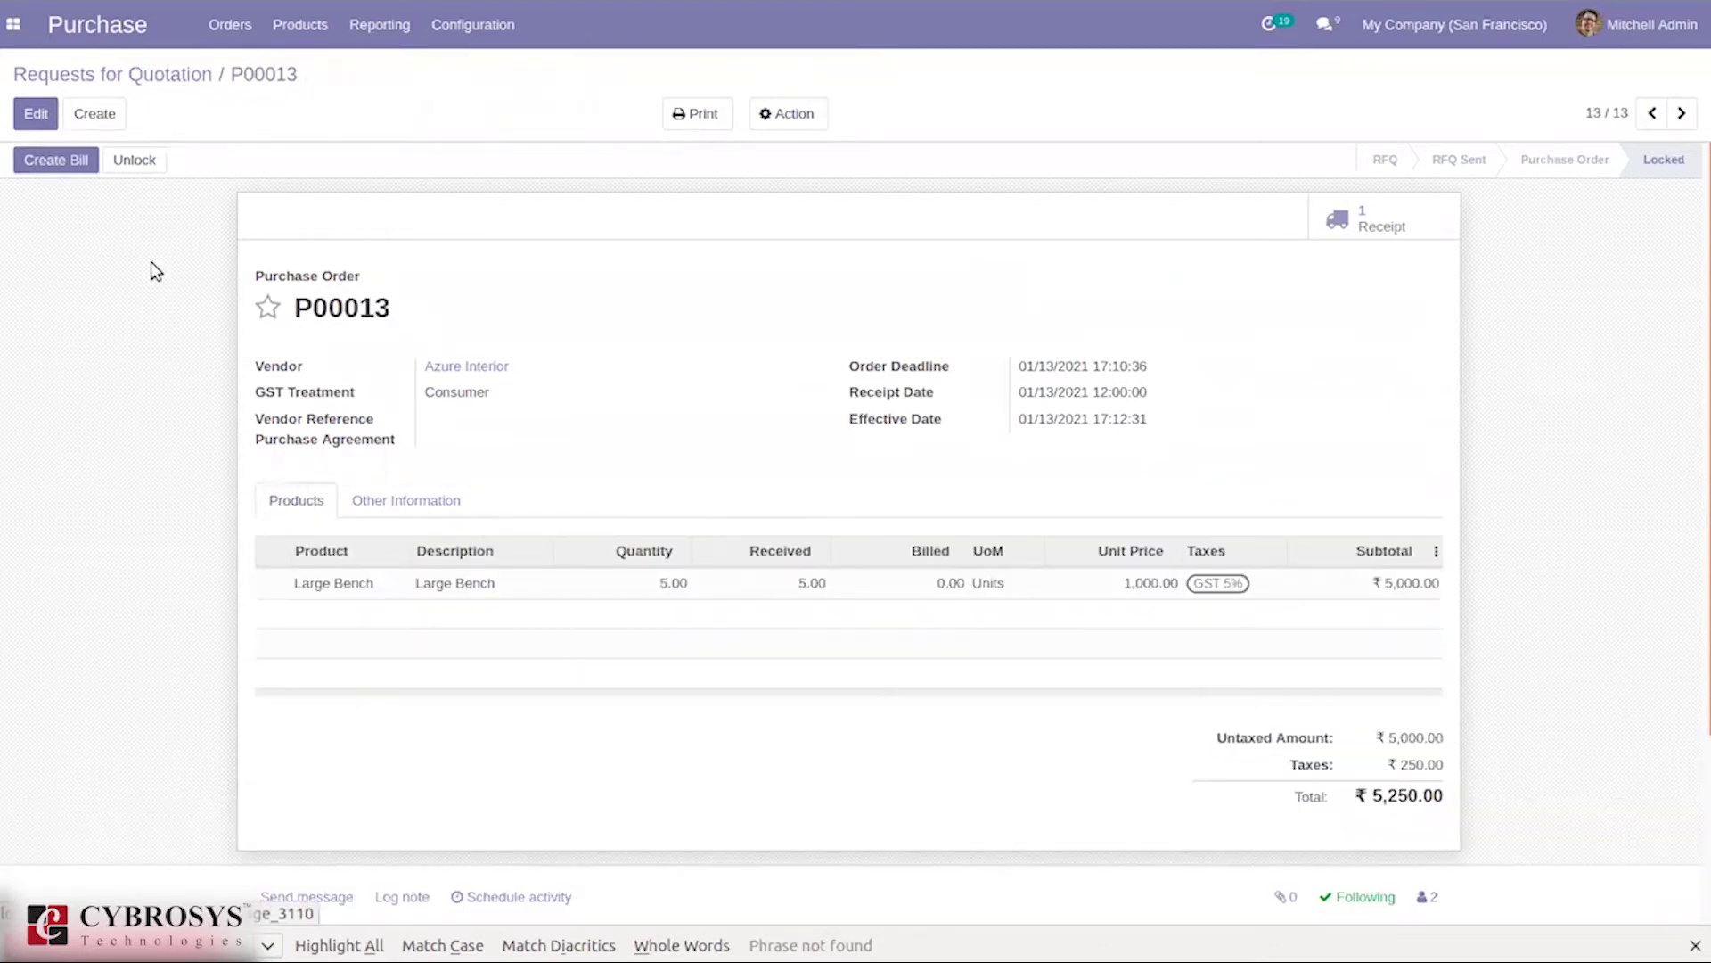
{"action": "left_click", "coordinate": [46, 165]}
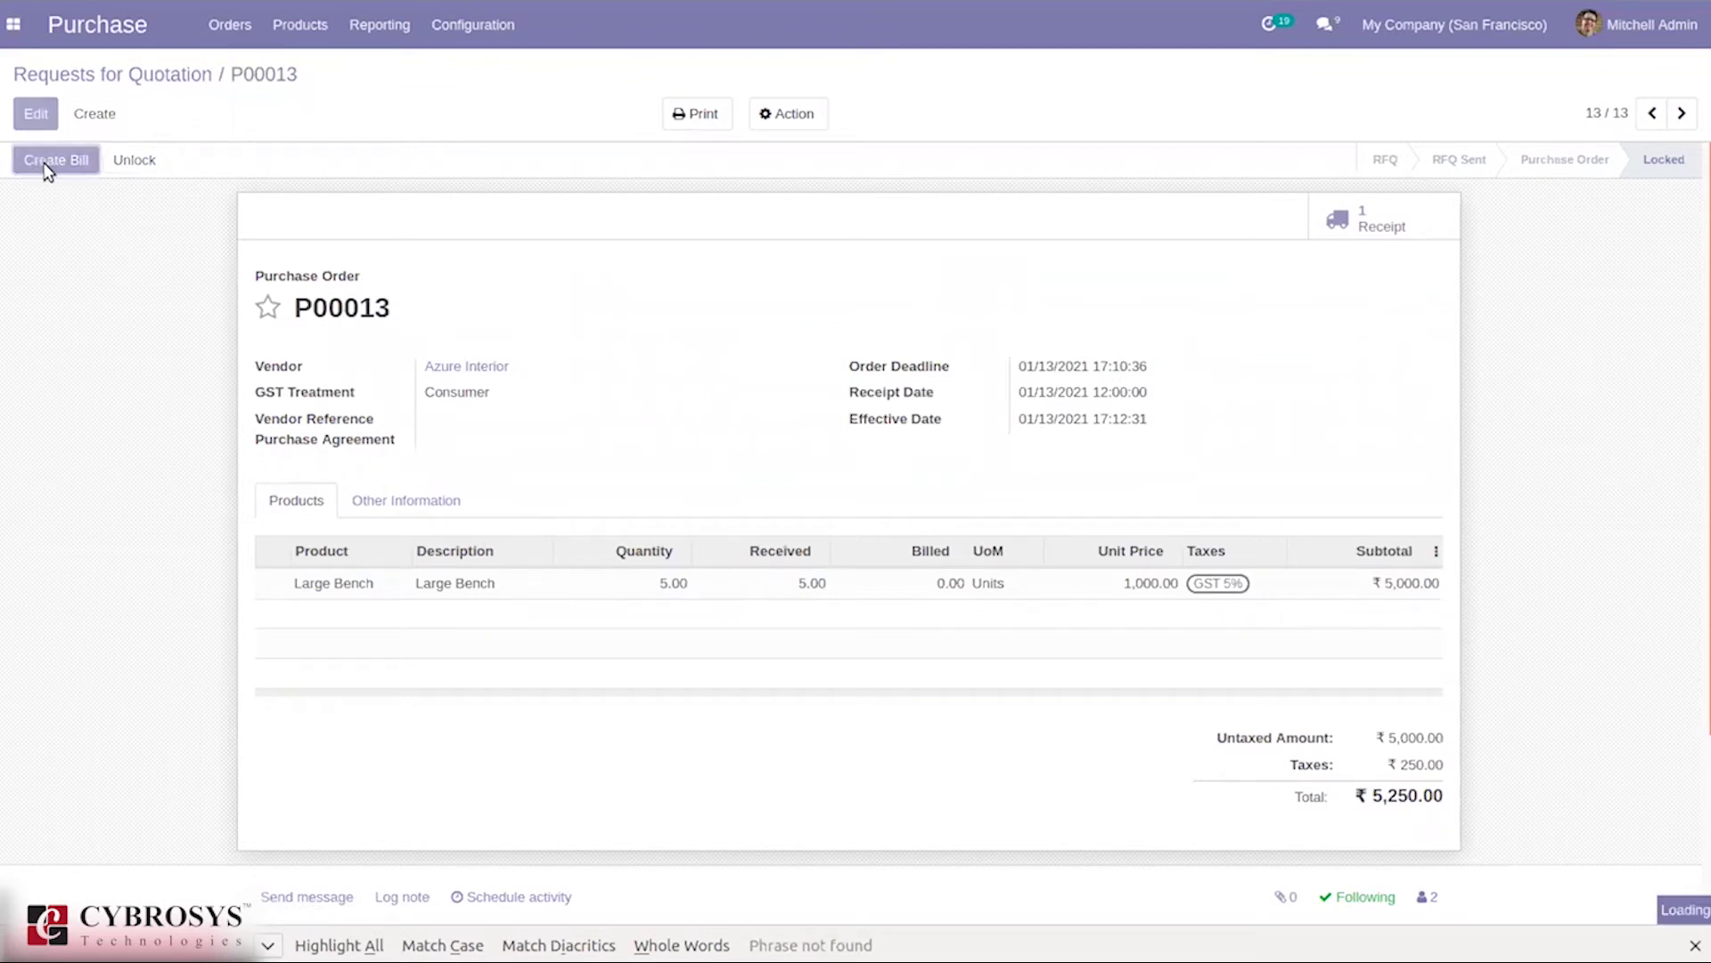
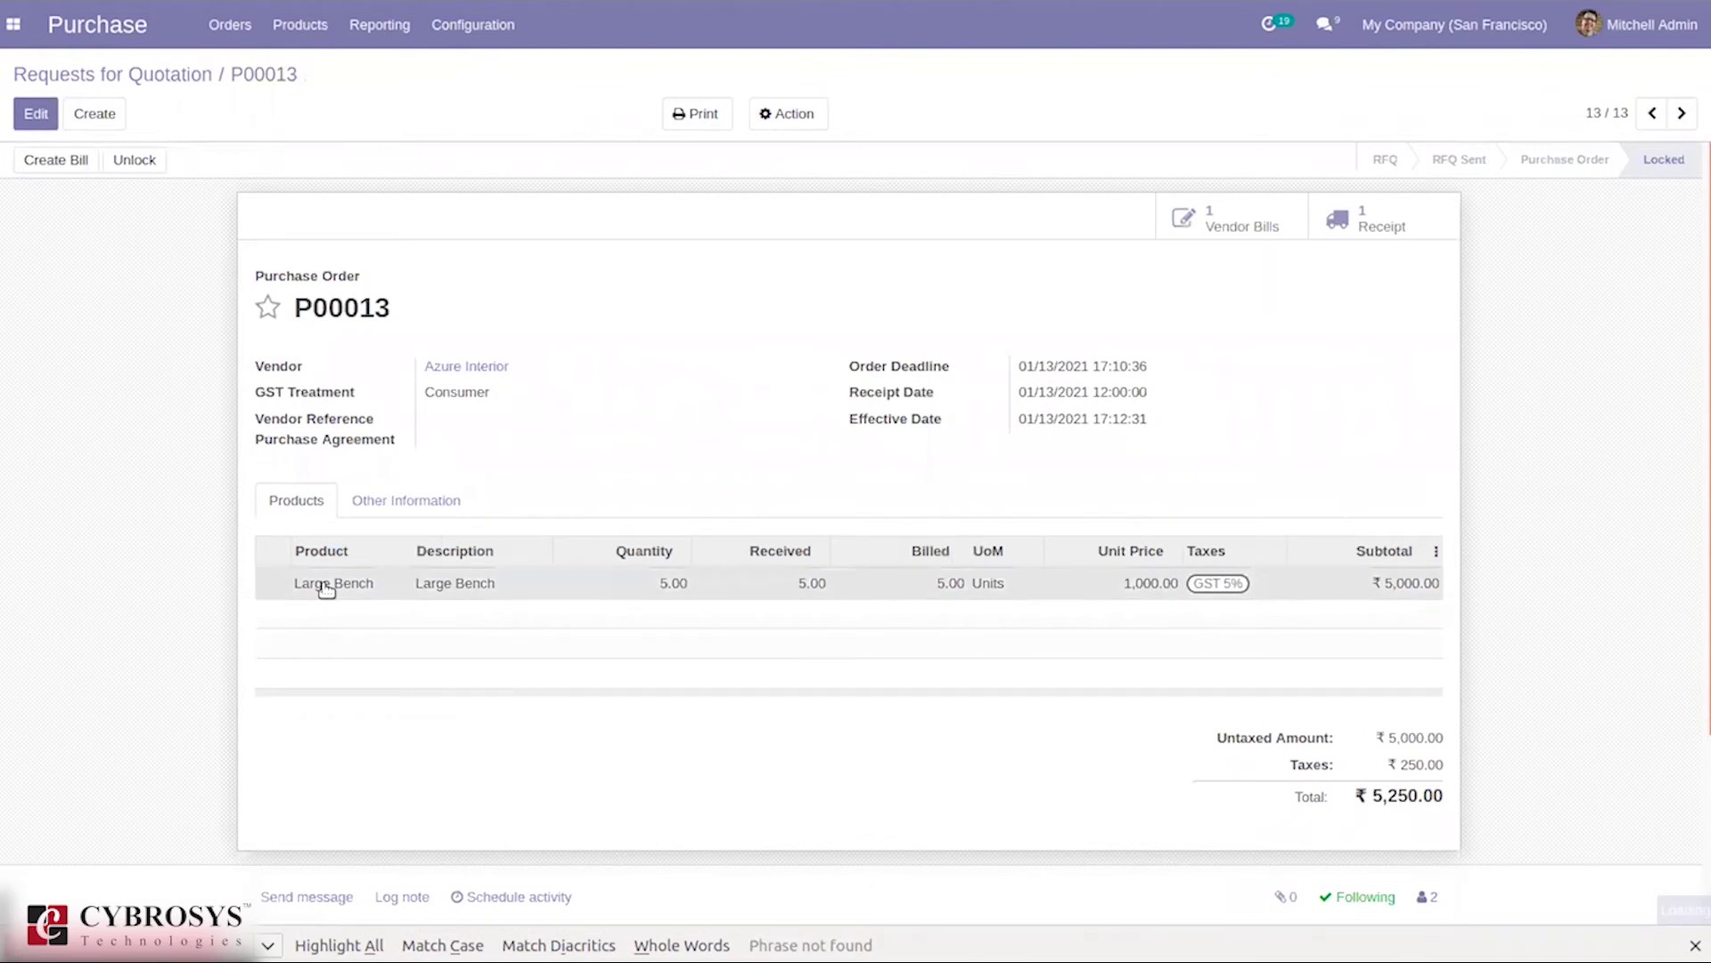
Open the Large Bench product from the order line, examine its on-hand quantities by lot, and leave without adding a quantity line.
{"action": "left_click", "coordinate": [327, 588]}
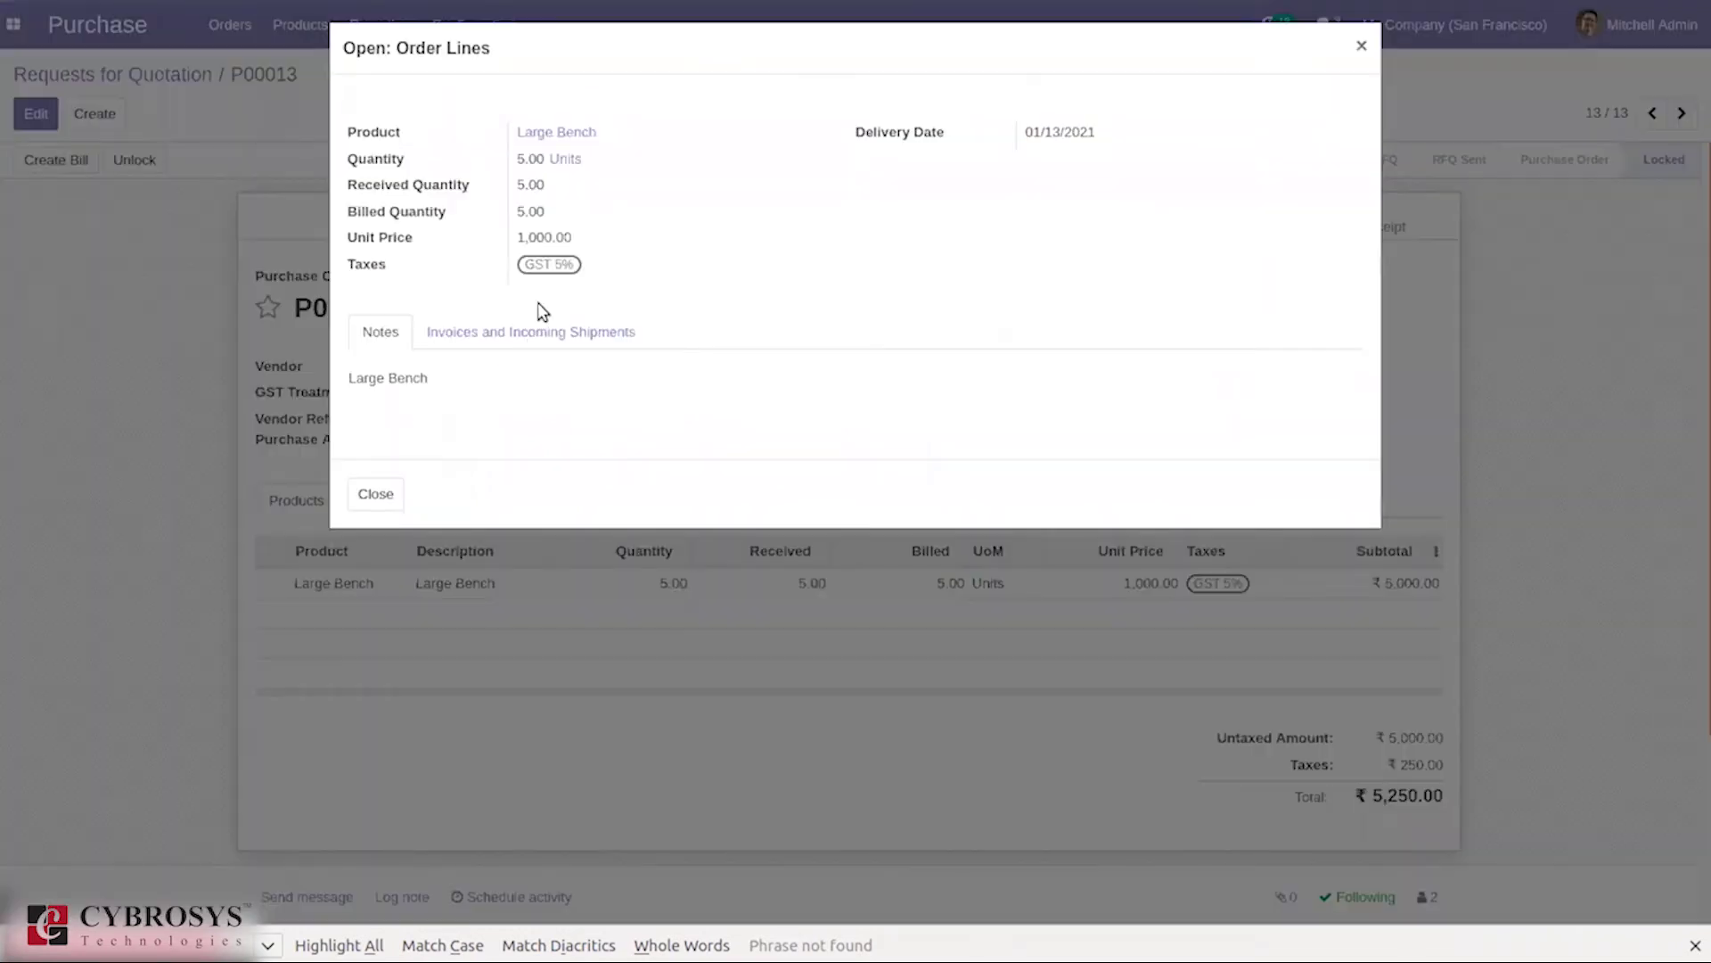
{"action": "left_click", "coordinate": [556, 136]}
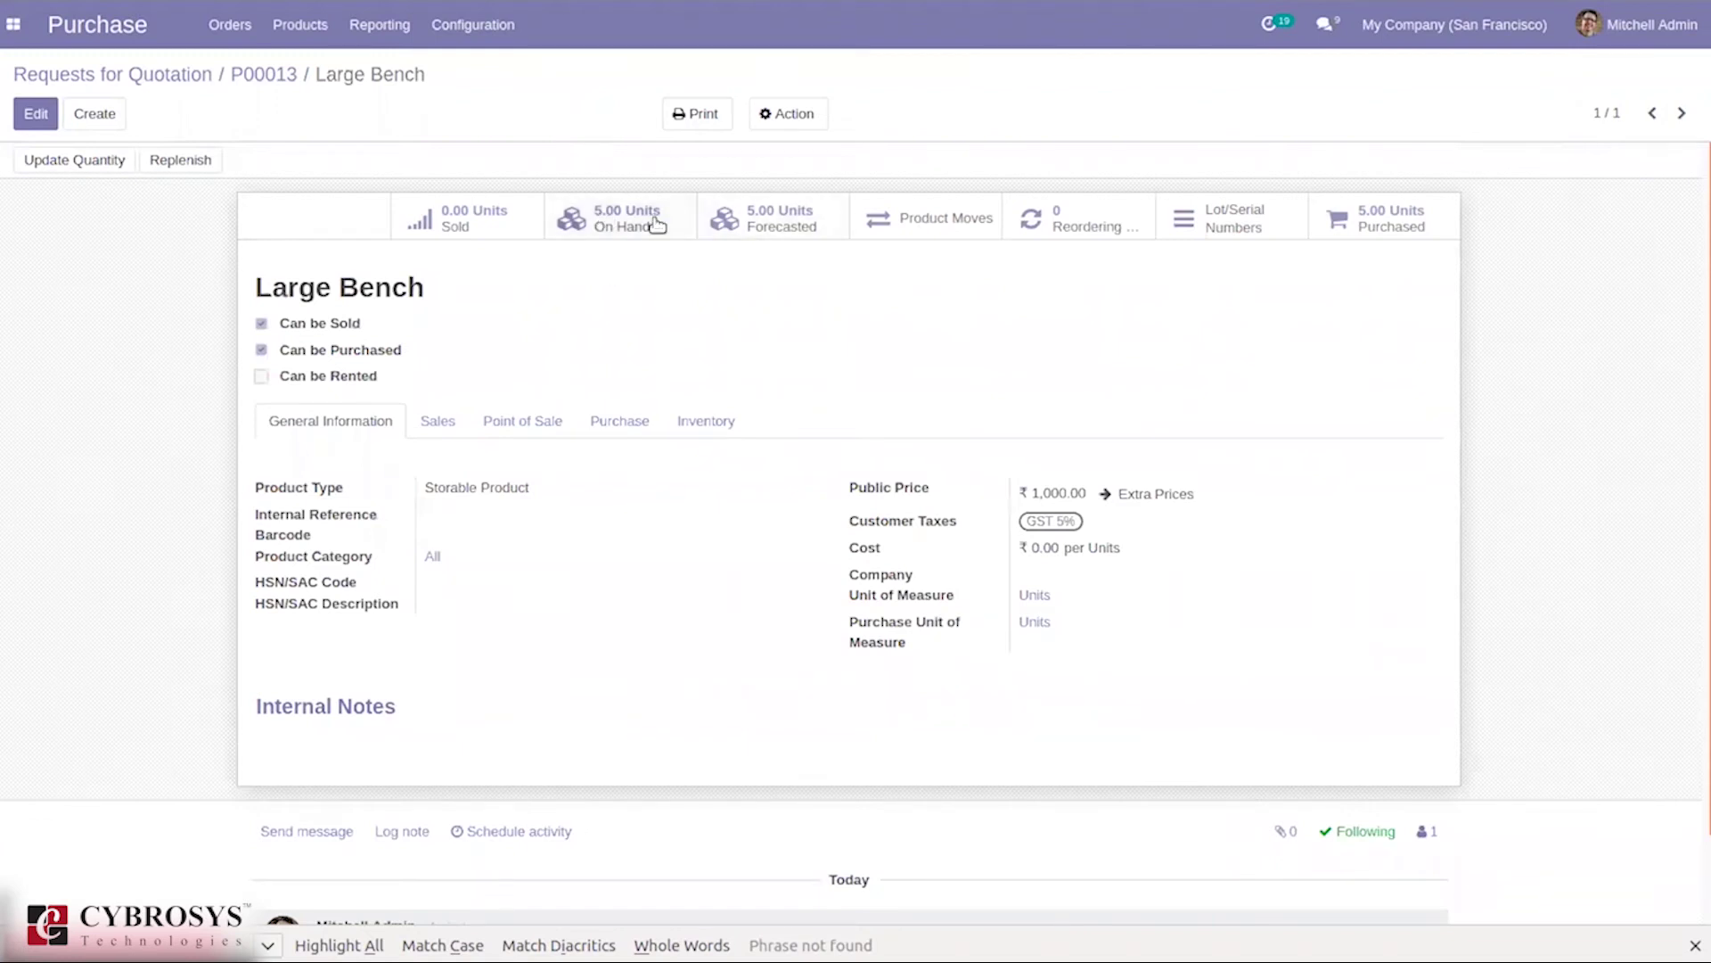
{"action": "left_click", "coordinate": [651, 222]}
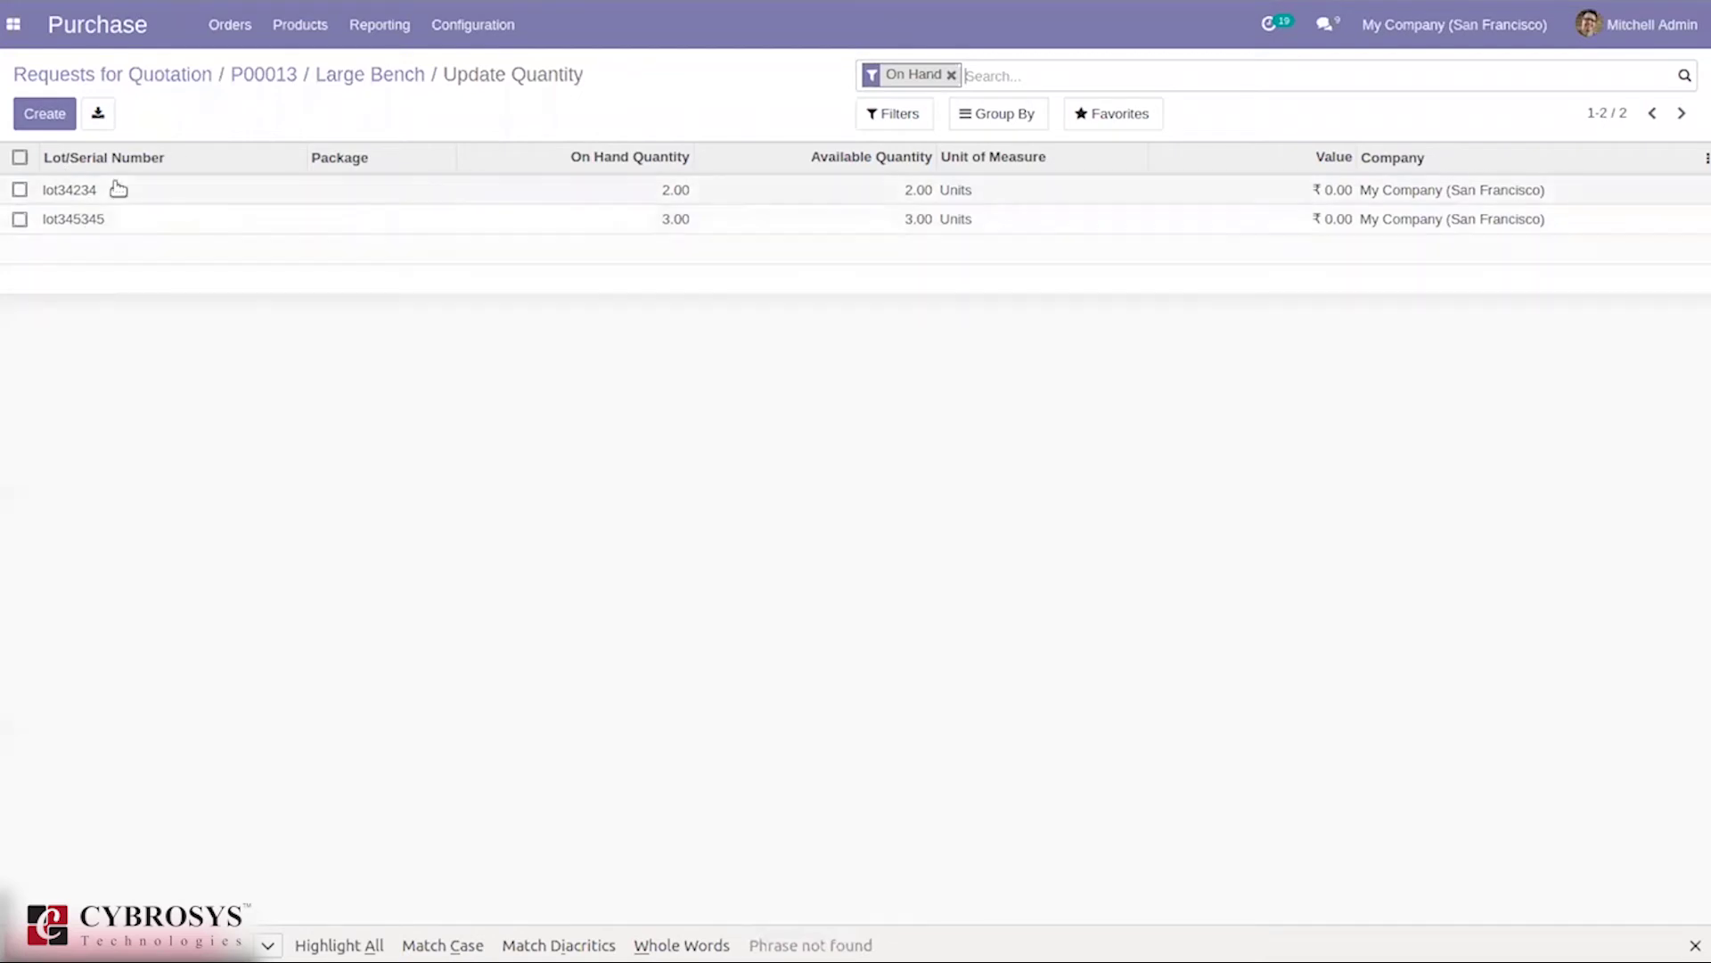
{"action": "left_click", "coordinate": [40, 116]}
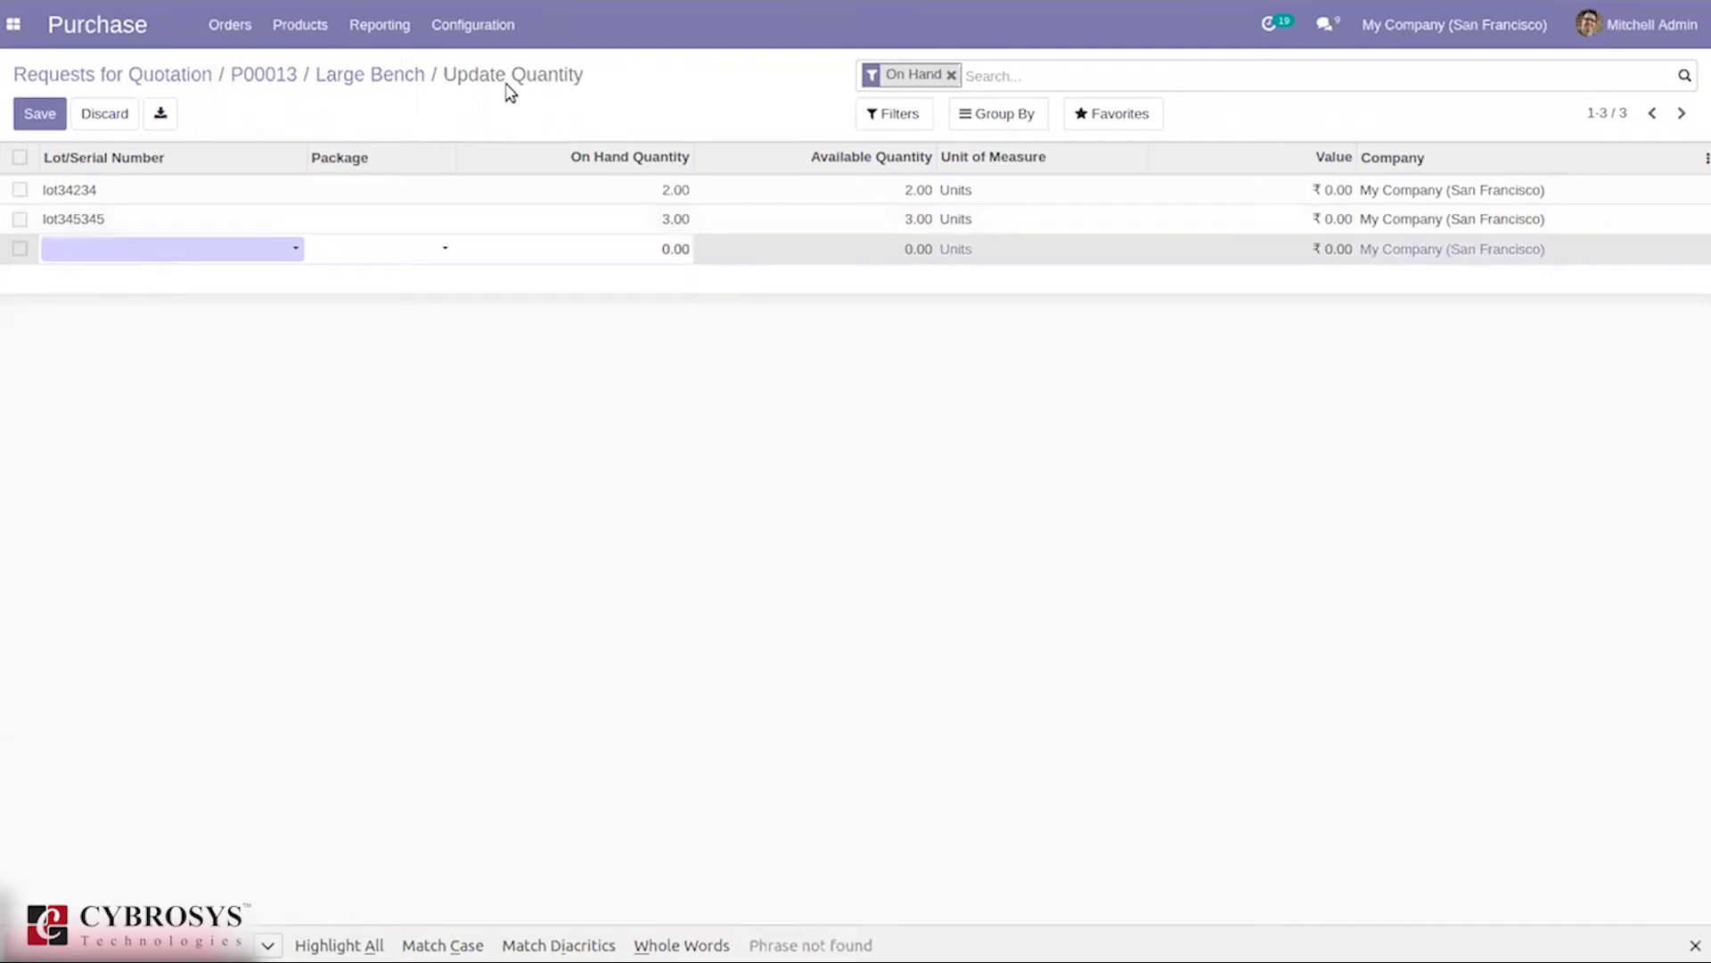
{"action": "left_click", "coordinate": [348, 75]}
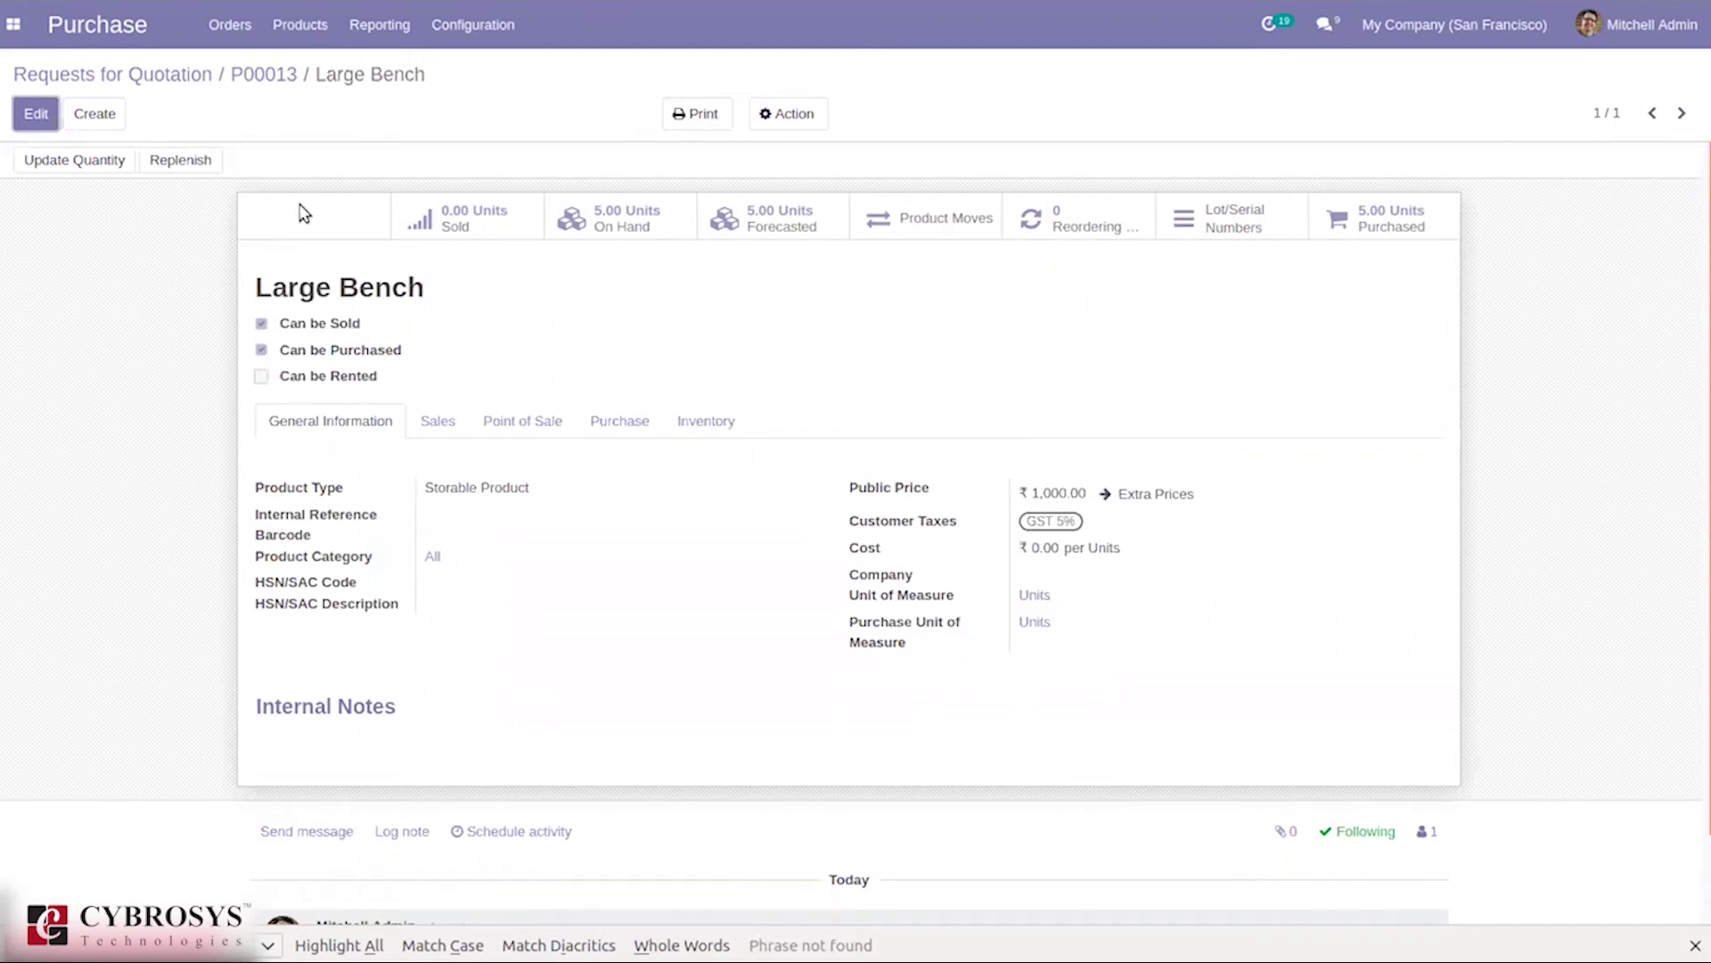
{"action": "left_click", "coordinate": [235, 72]}
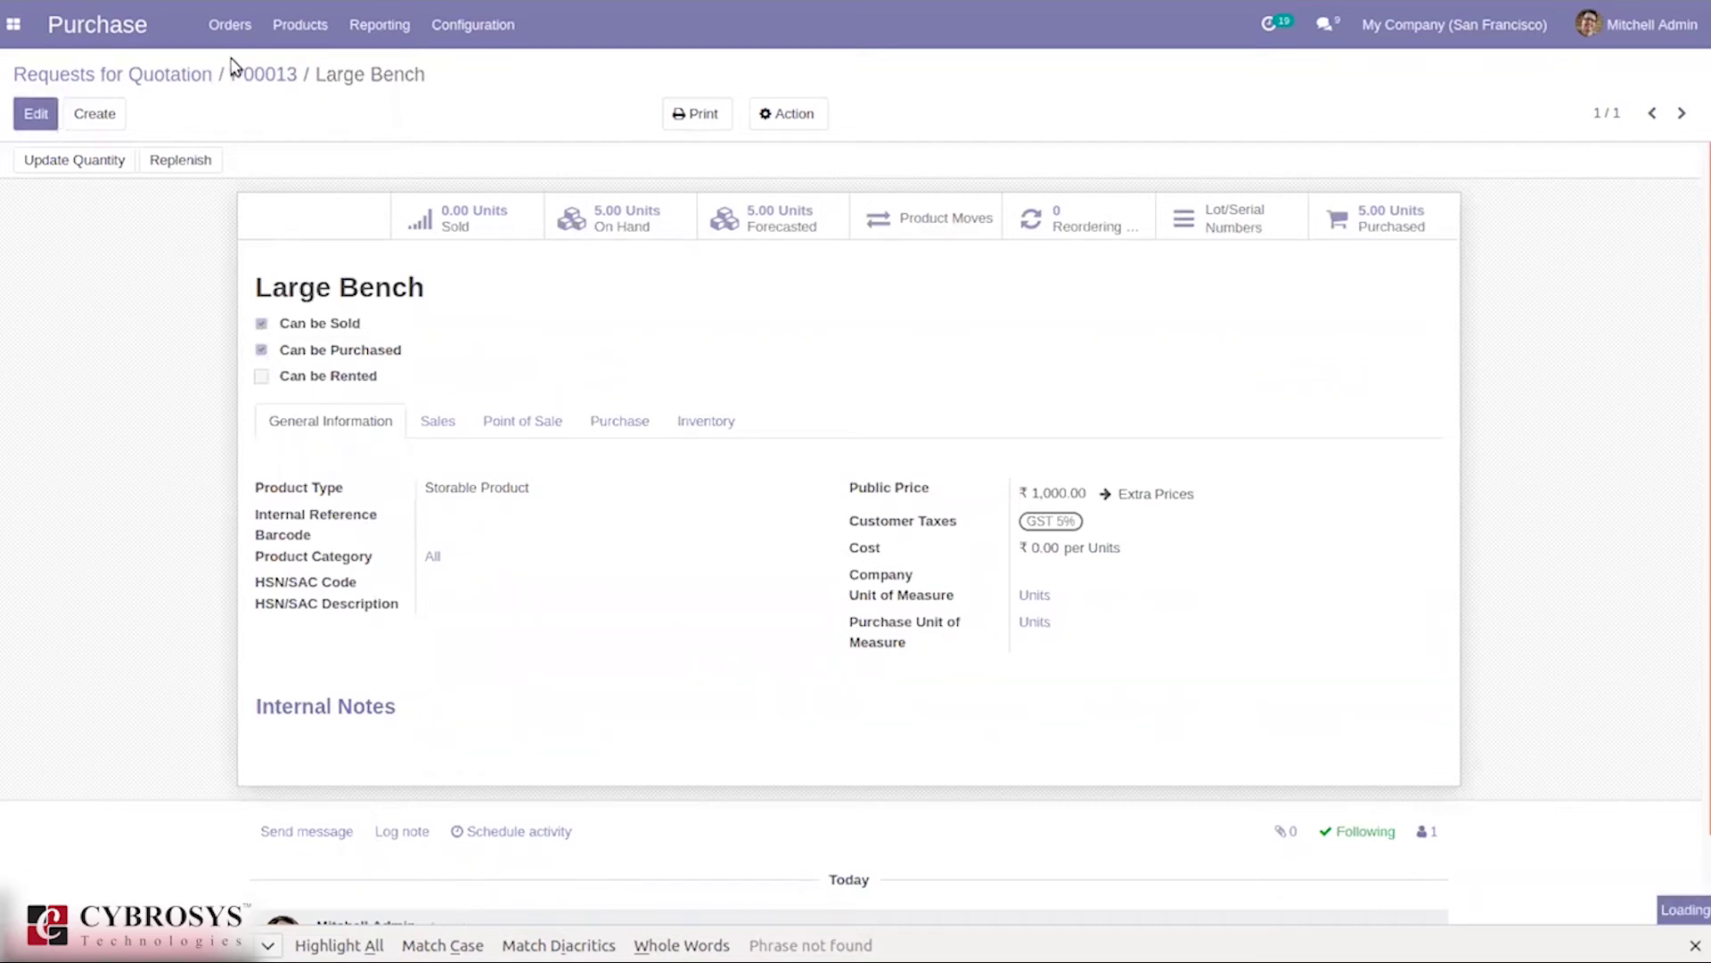
Start a new product named Pen in the Purchase product list with the type Storable Product.
{"action": "left_click", "coordinate": [300, 25]}
{"action": "left_click", "coordinate": [324, 69]}
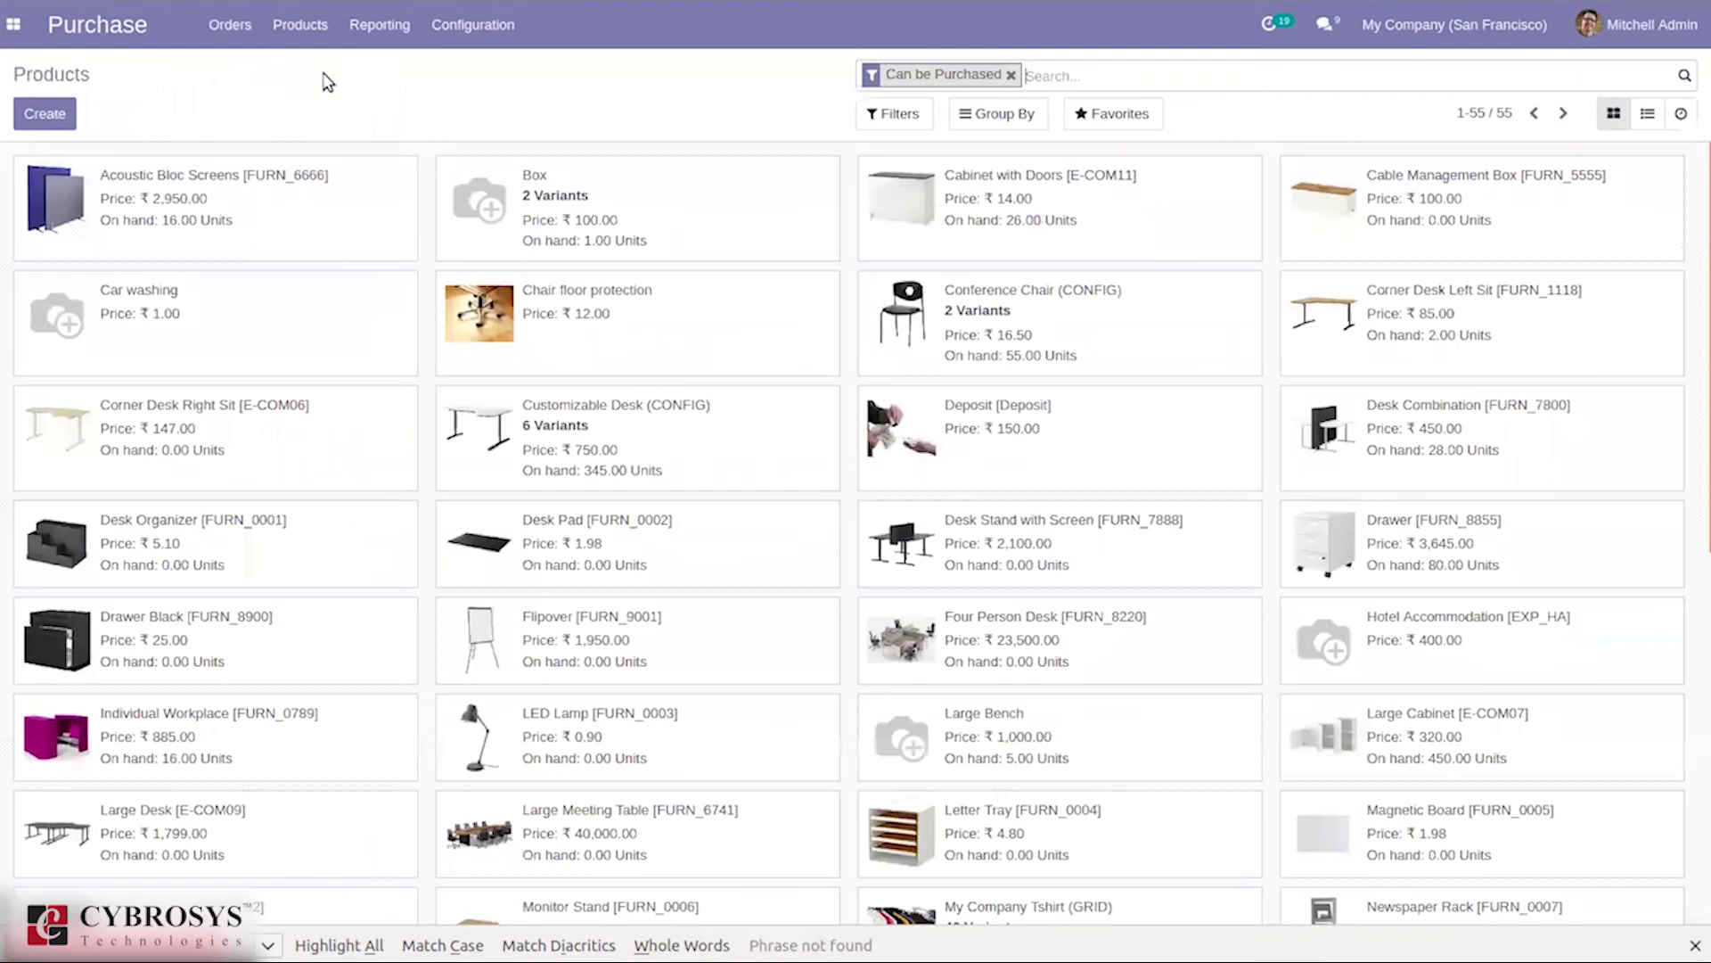
{"action": "left_click", "coordinate": [45, 113]}
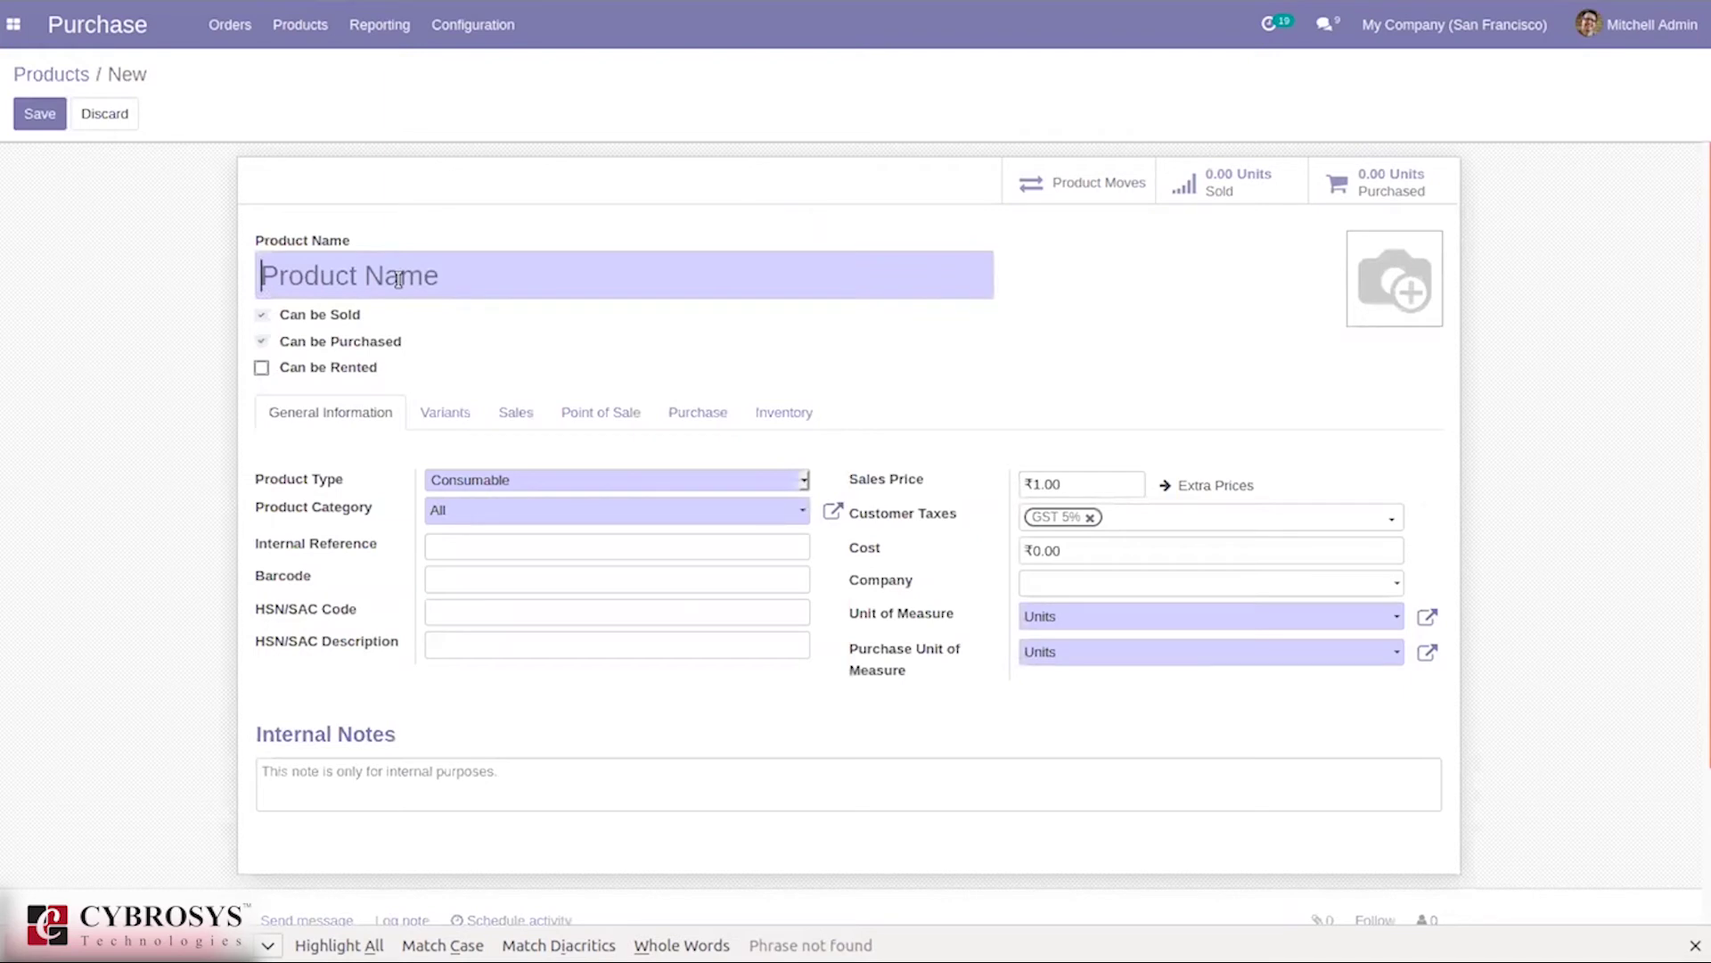
{"action": "type", "text": "Pen"}
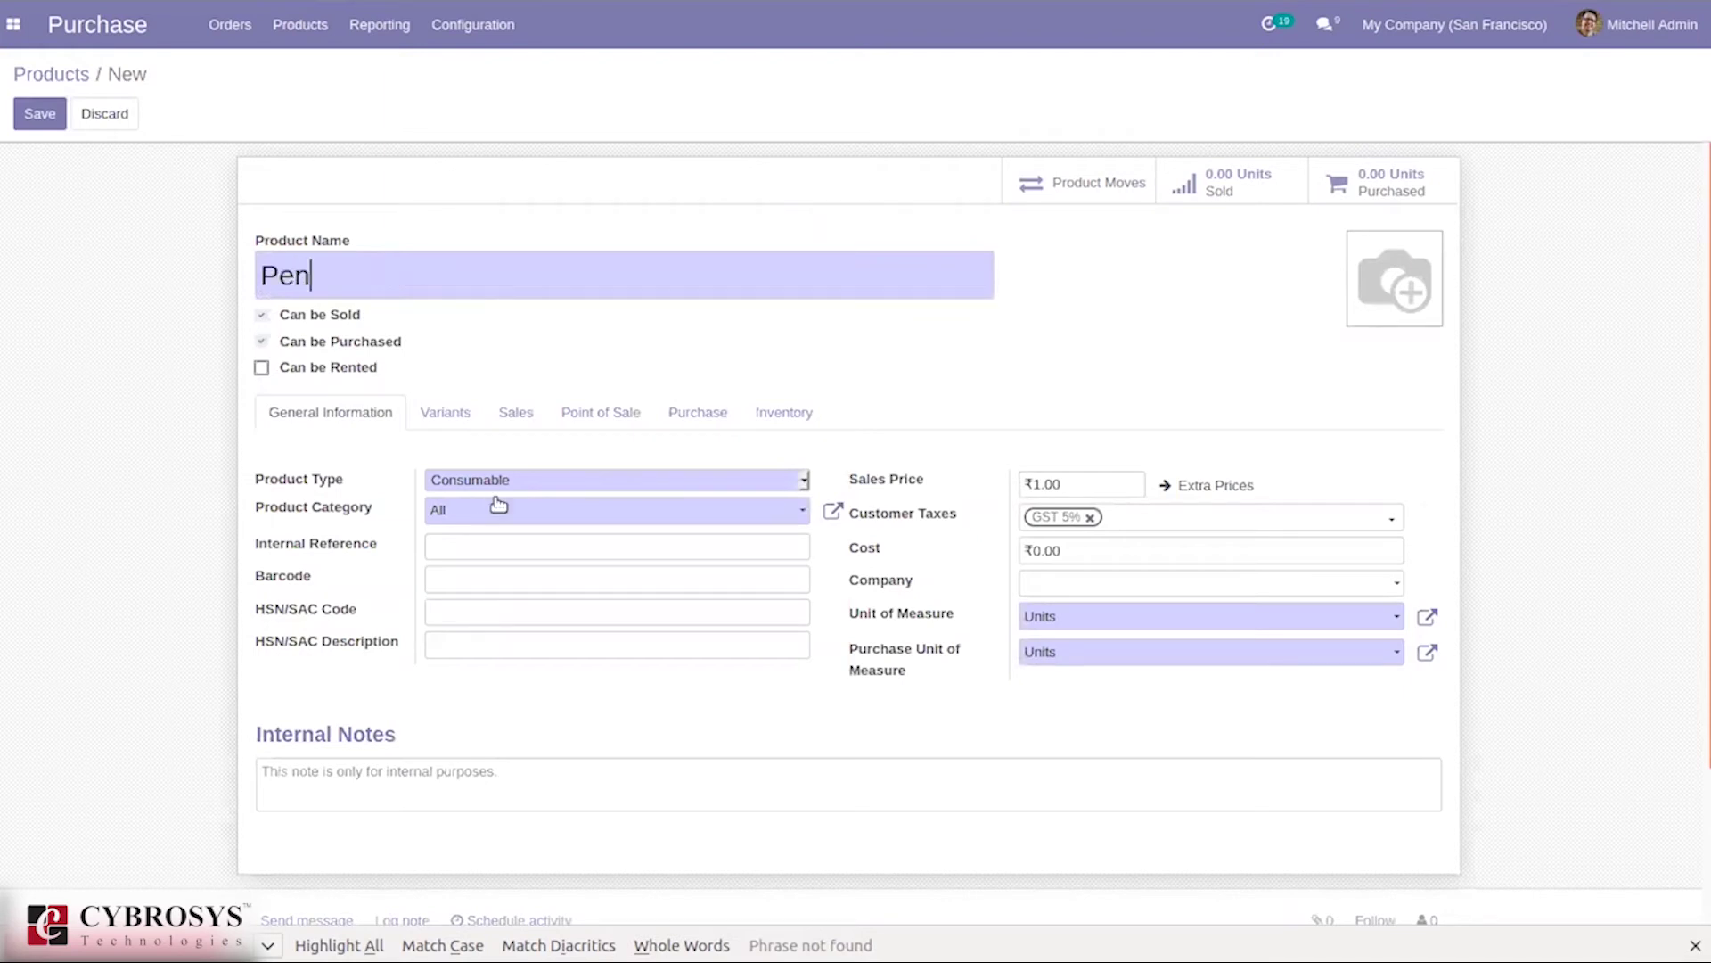
{"action": "left_click", "coordinate": [475, 479]}
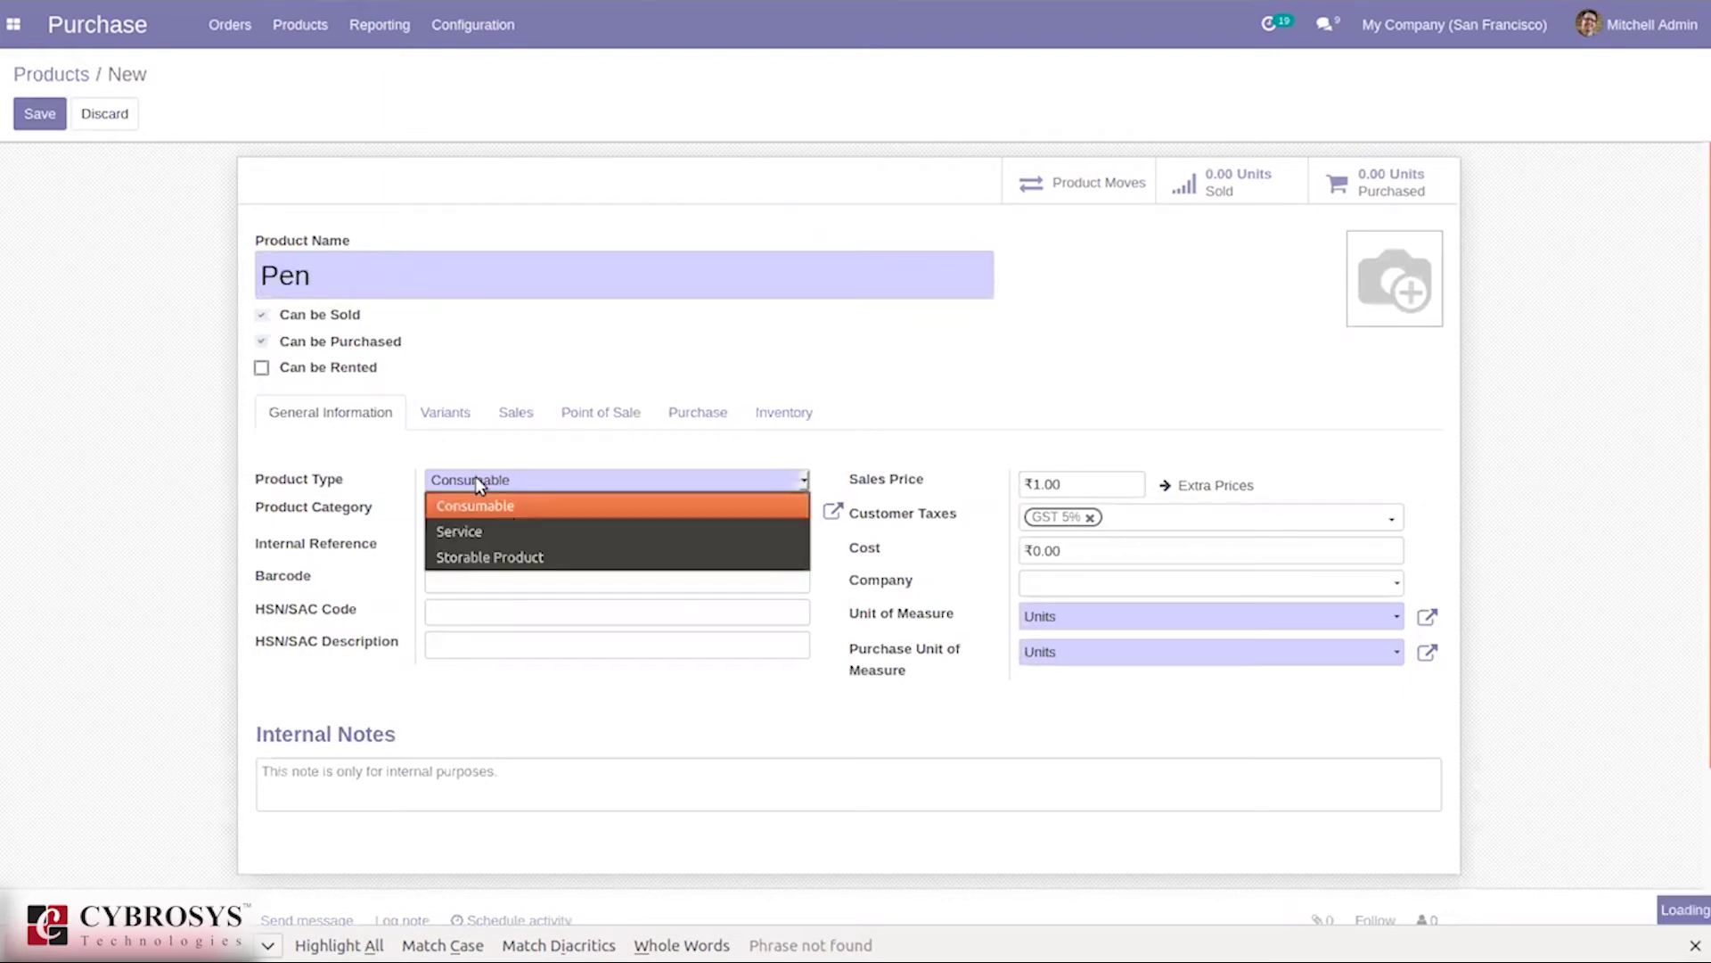
{"action": "left_click", "coordinate": [517, 555]}
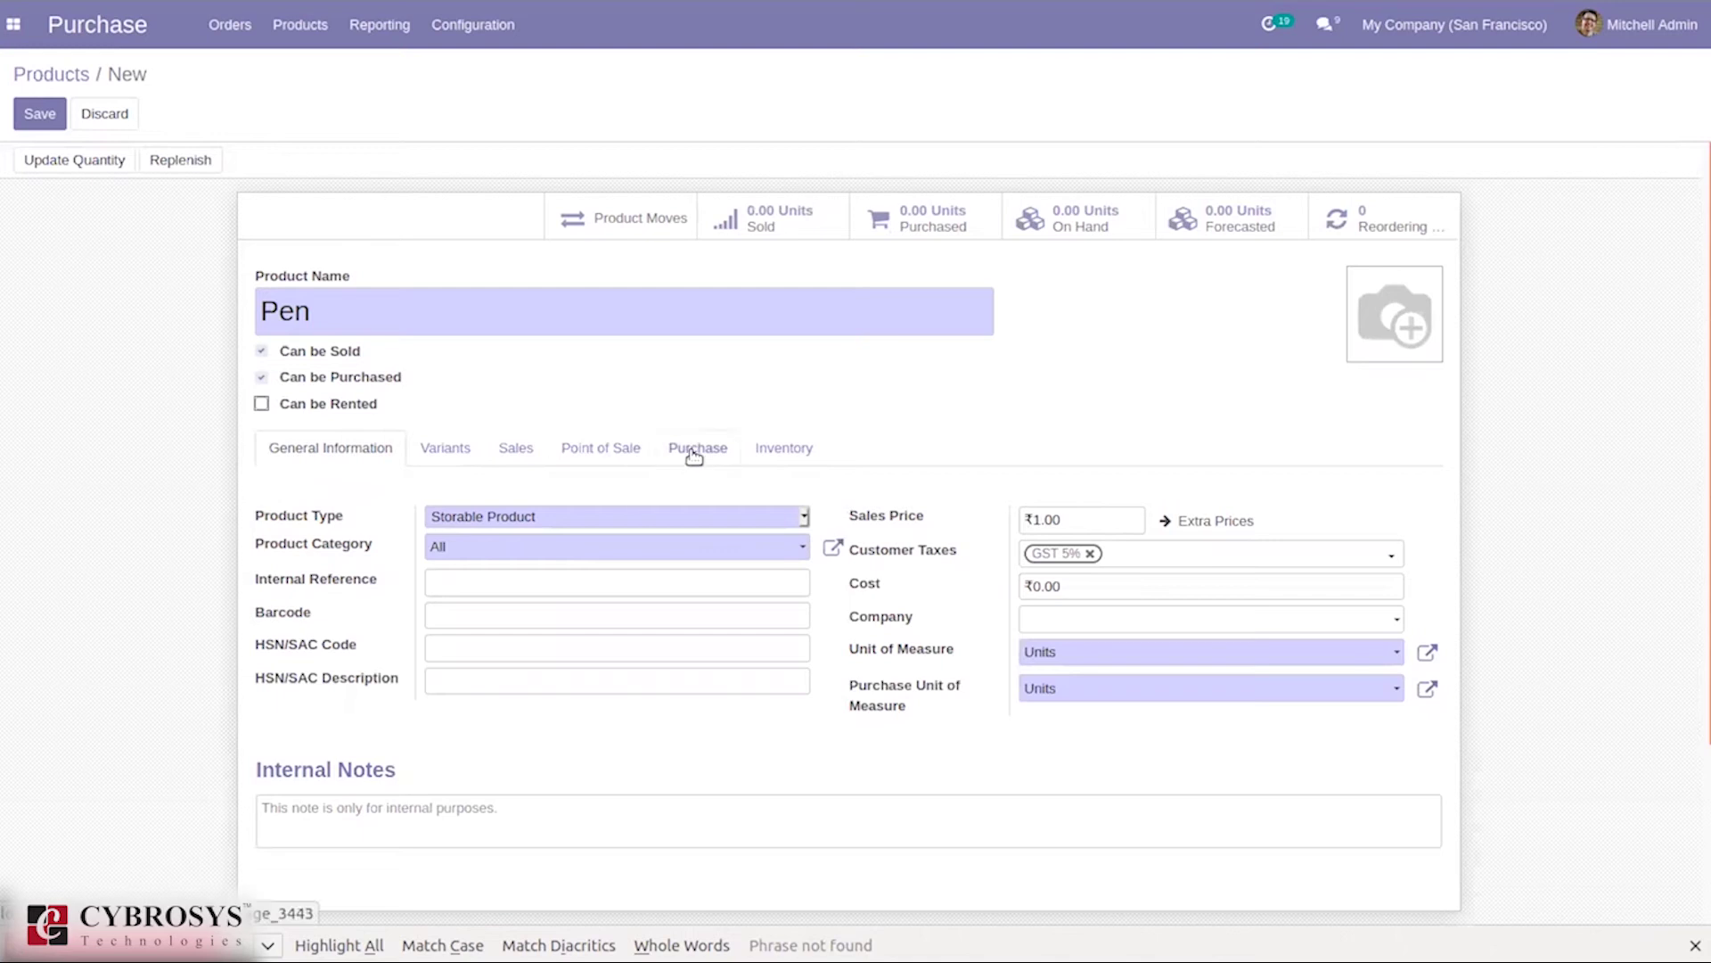
Set Pen's sales price to 10.00 and add Azure Interior as its vendor at a price of 12.
{"action": "type", "text": "0"}
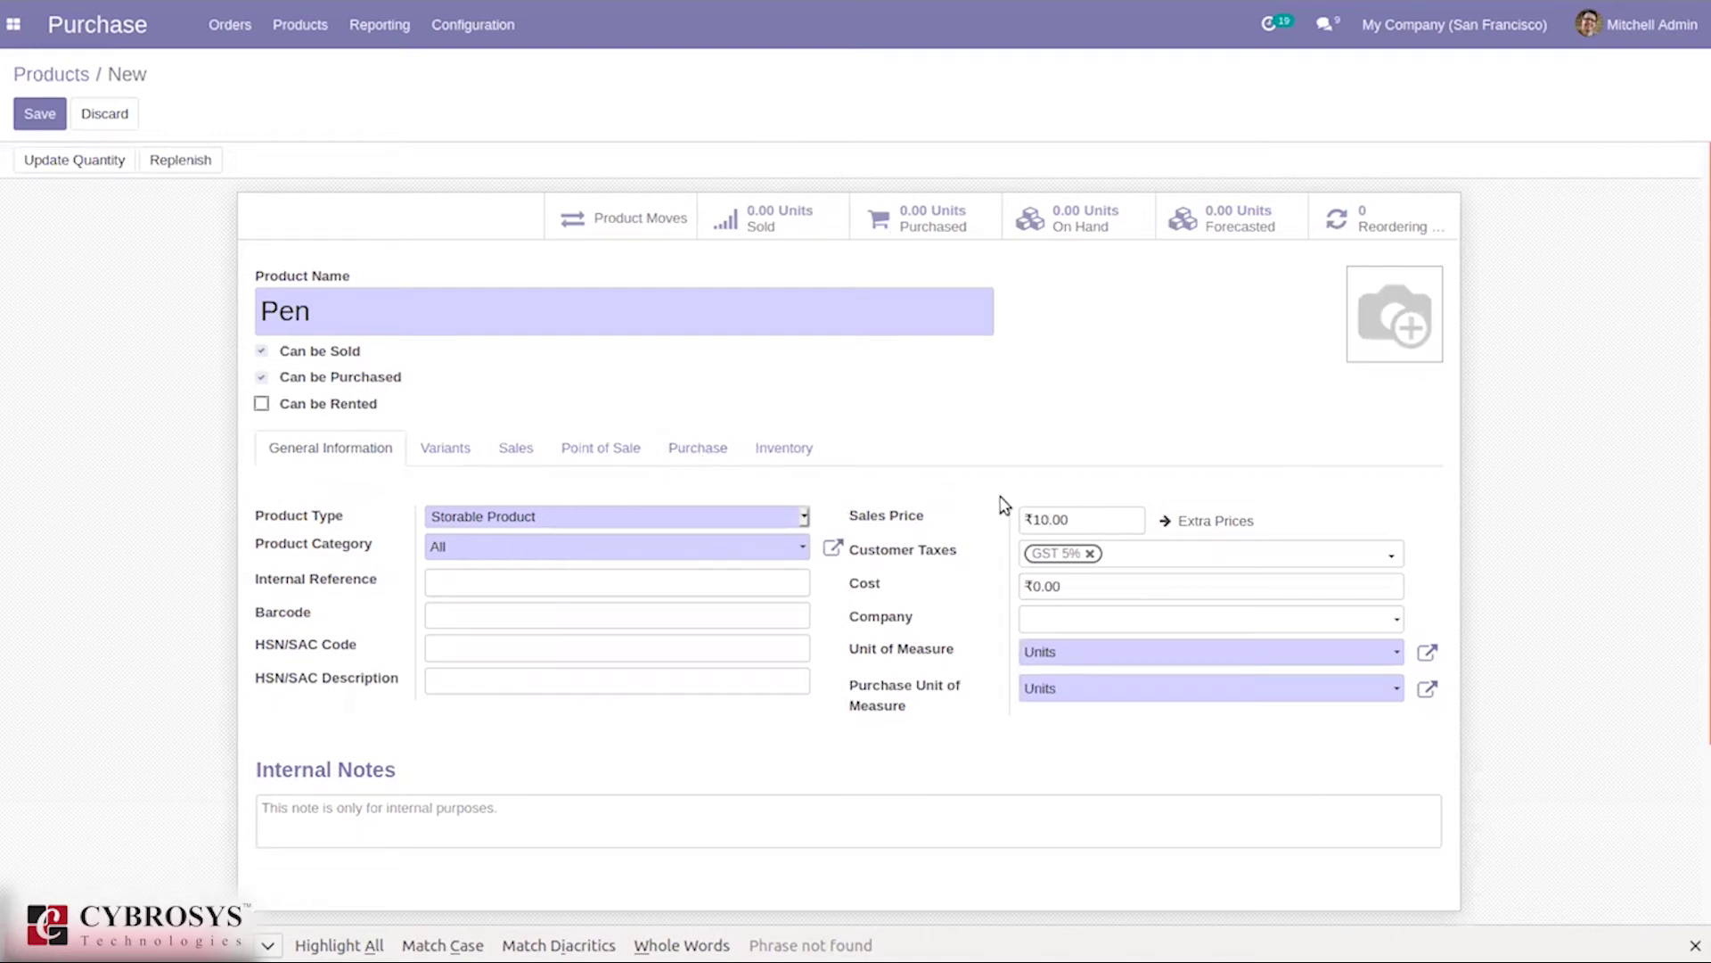
{"action": "left_click", "coordinate": [708, 447]}
{"action": "left_click", "coordinate": [315, 533]}
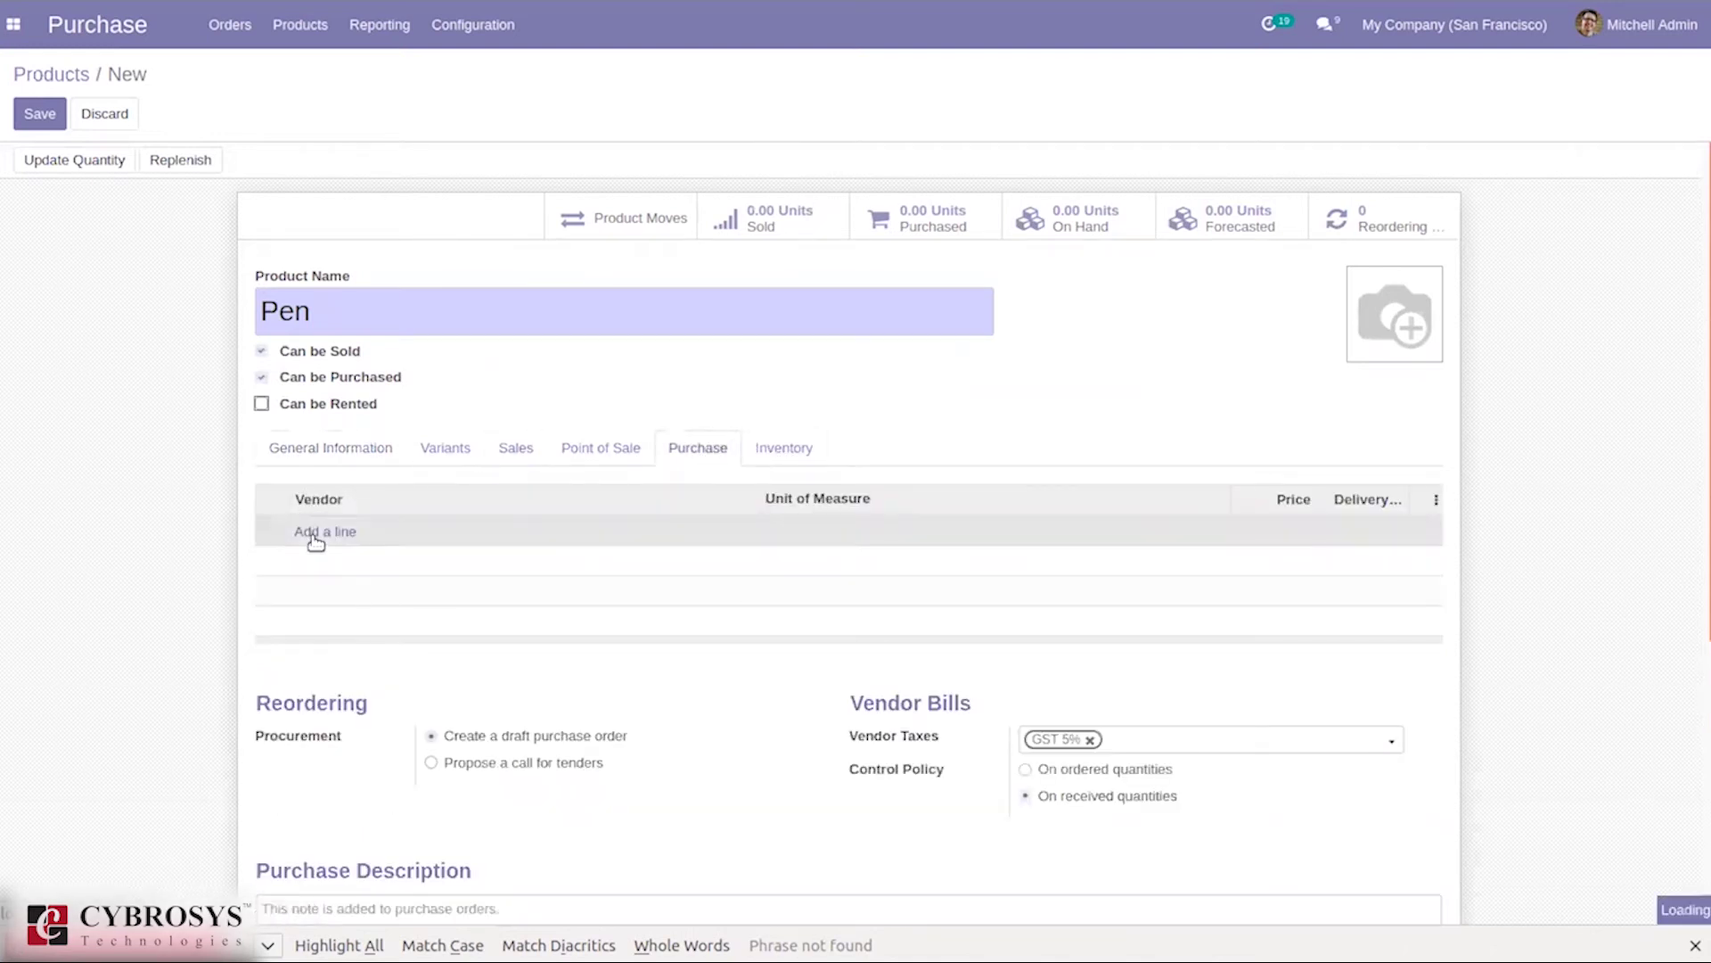
{"action": "type", "text": "a"}
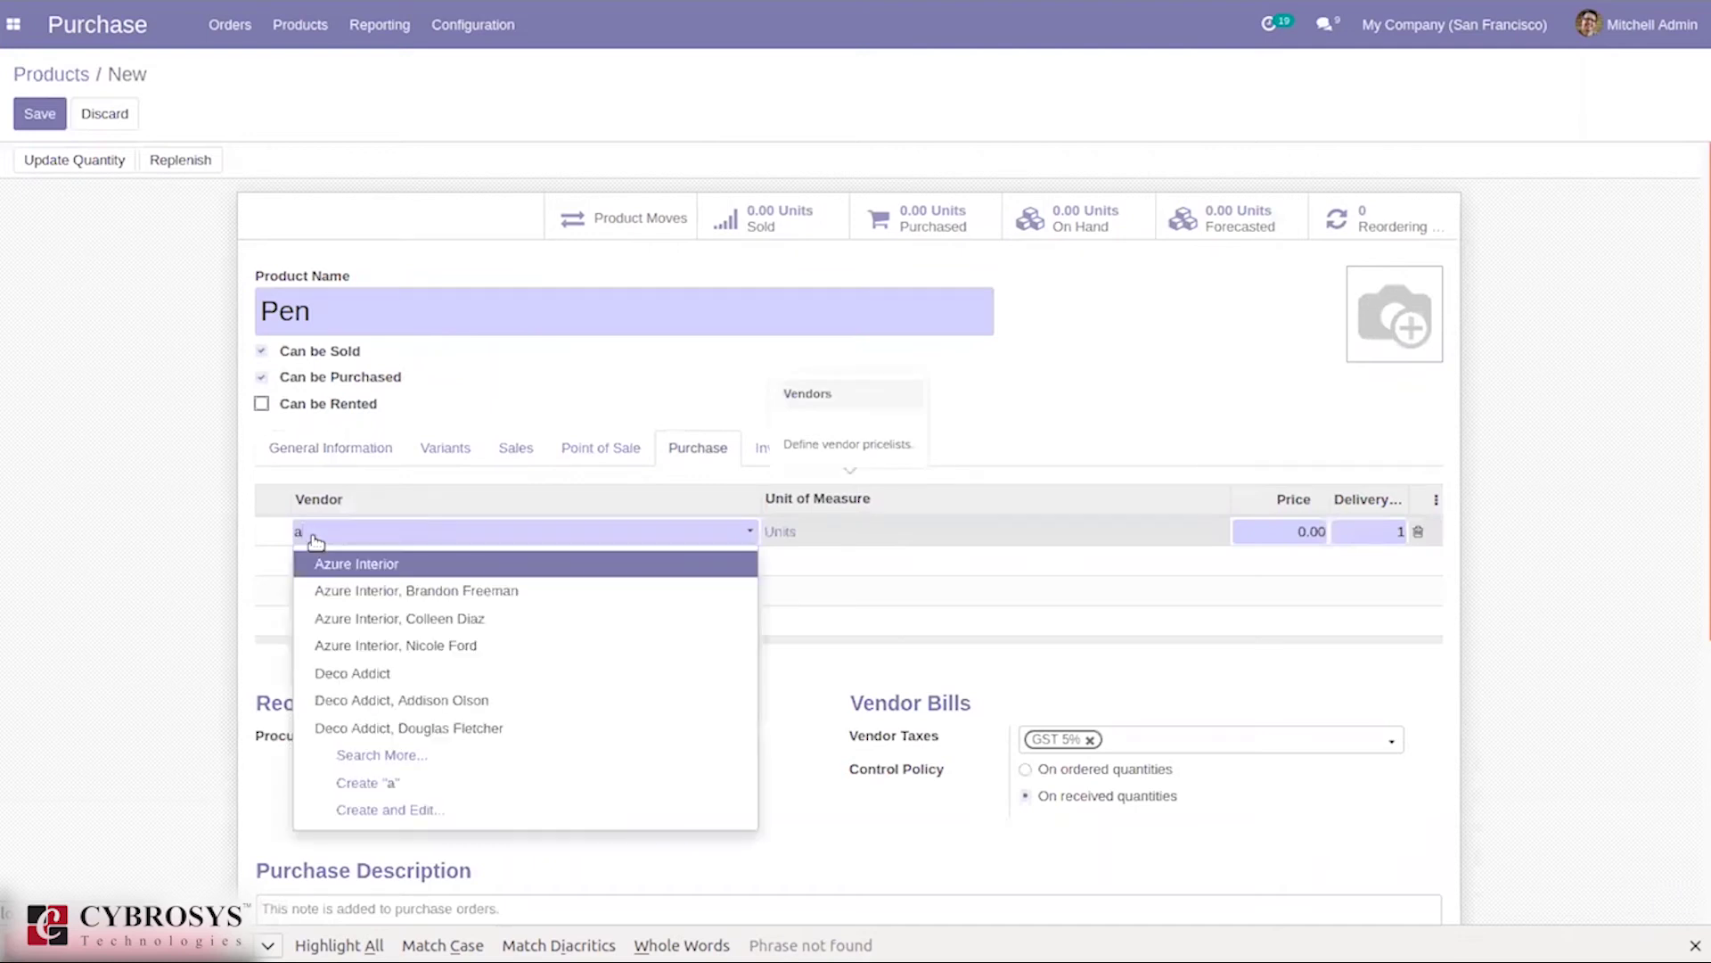
{"action": "left_click", "coordinate": [393, 559]}
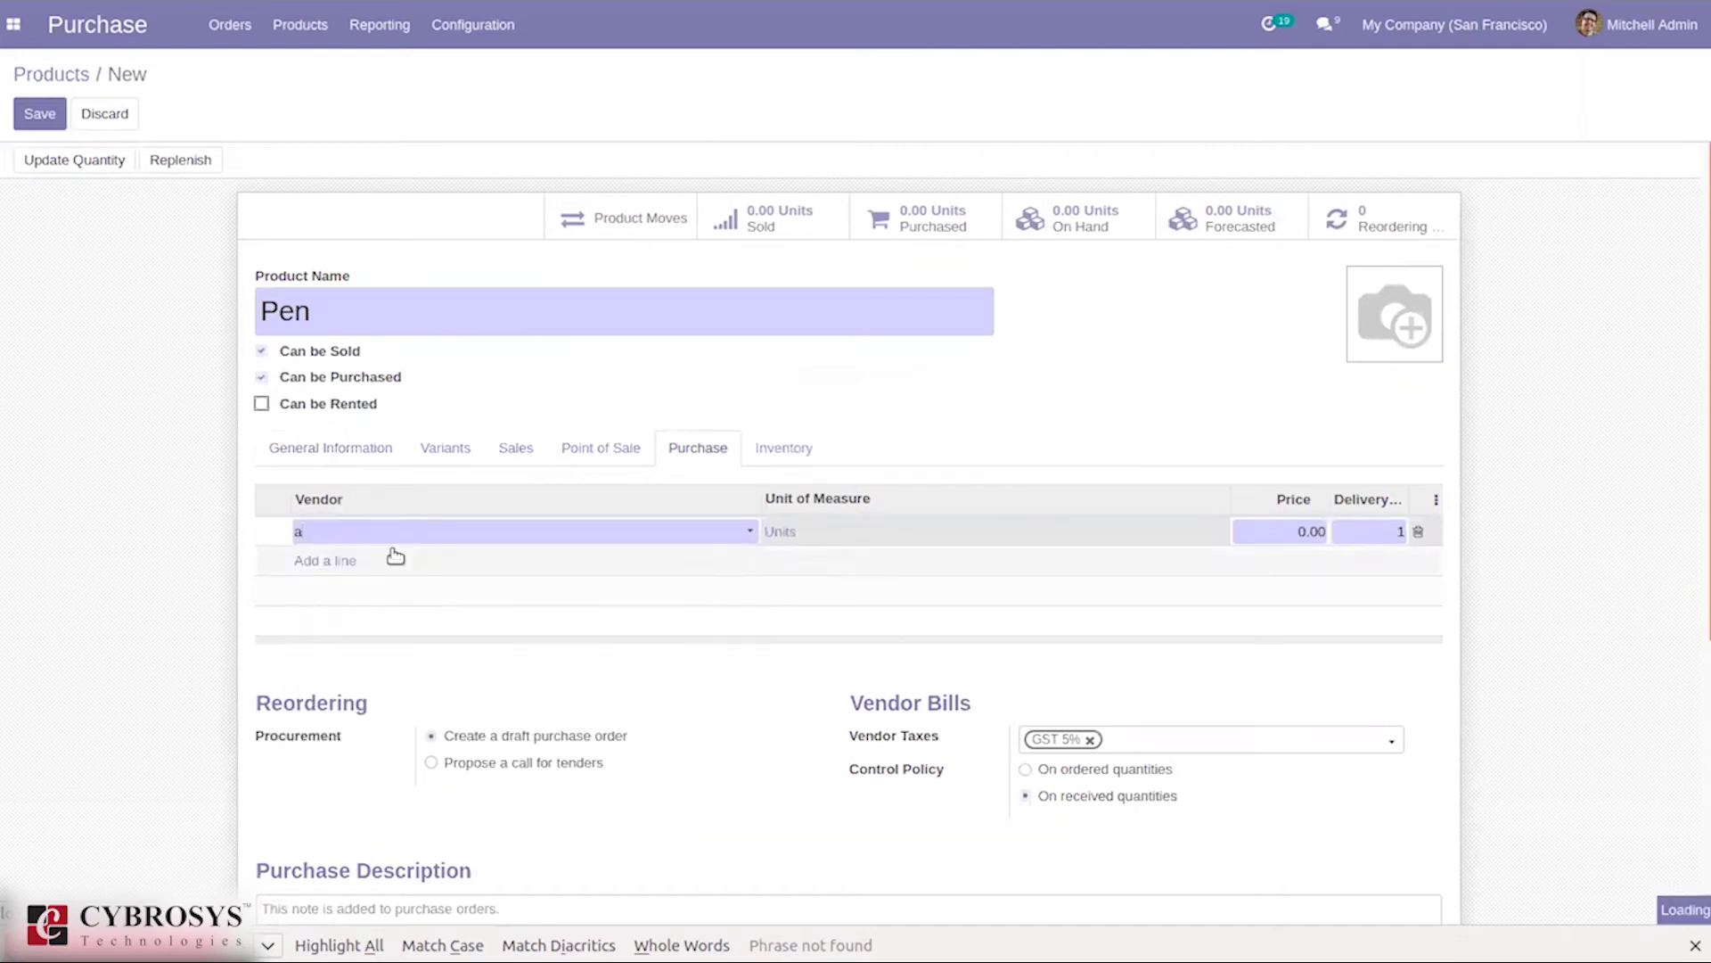
{"action": "left_click", "coordinate": [1303, 533]}
{"action": "type", "text": "12"}
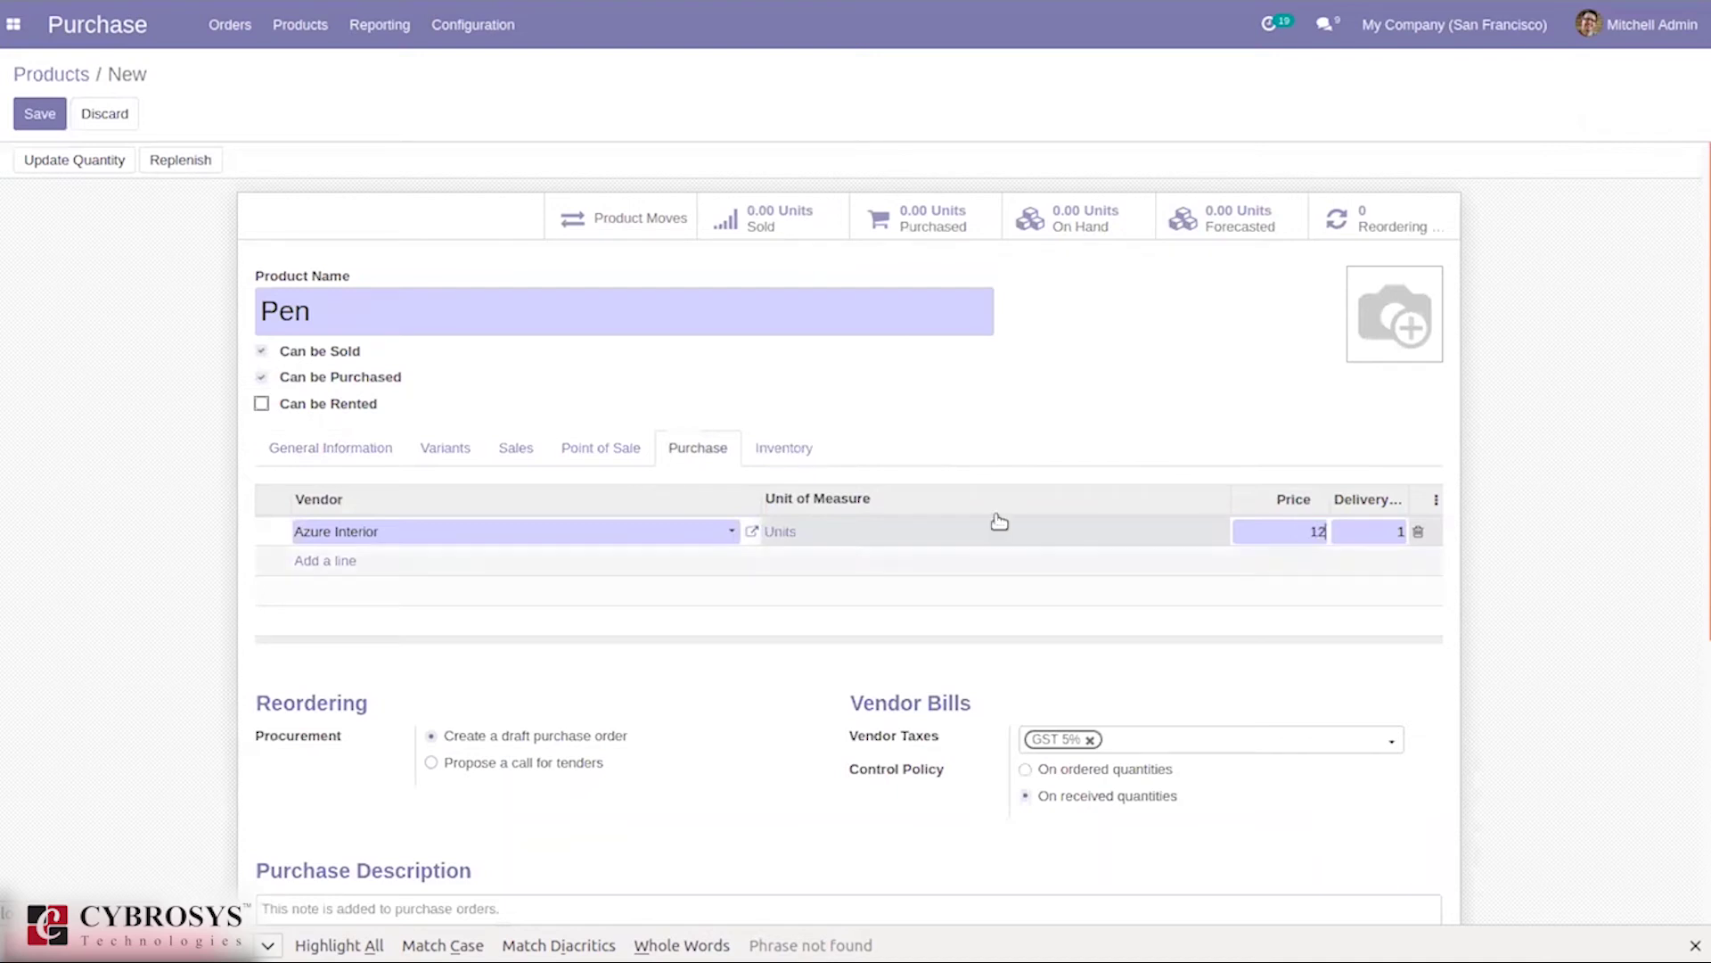
Set Pen's tracking to By Unique Serial Number, save the product, and open its lot/serial numbers list.
{"action": "left_click", "coordinate": [820, 447]}
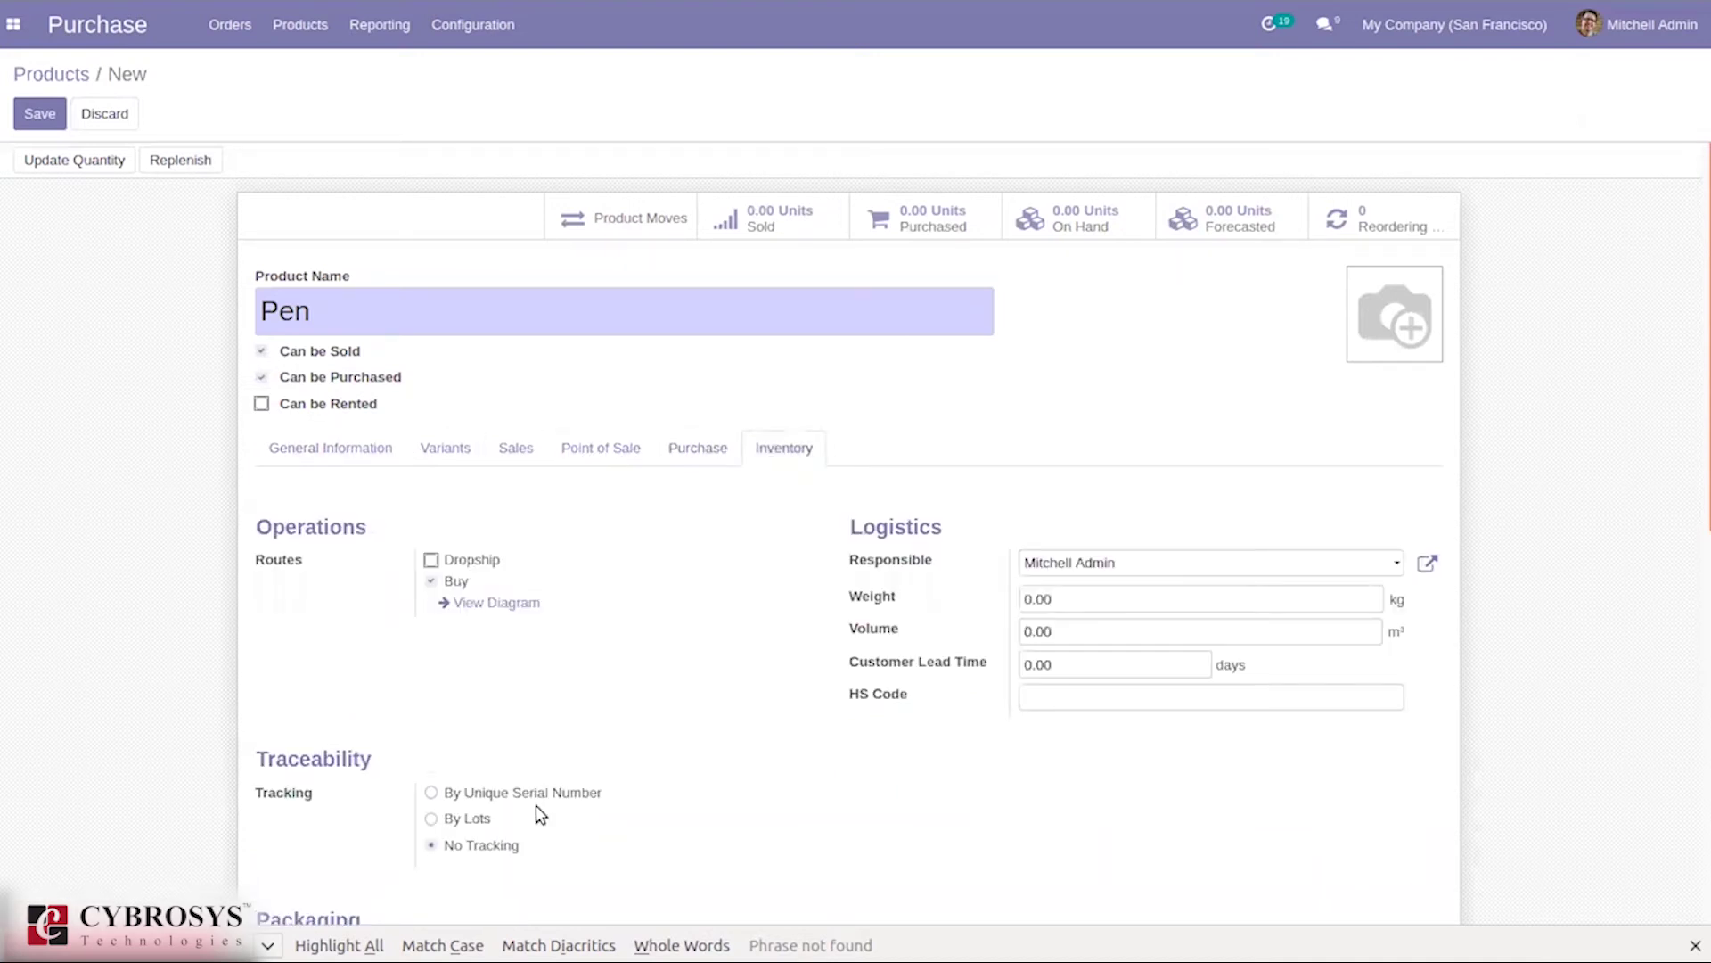
{"action": "left_click", "coordinate": [455, 796]}
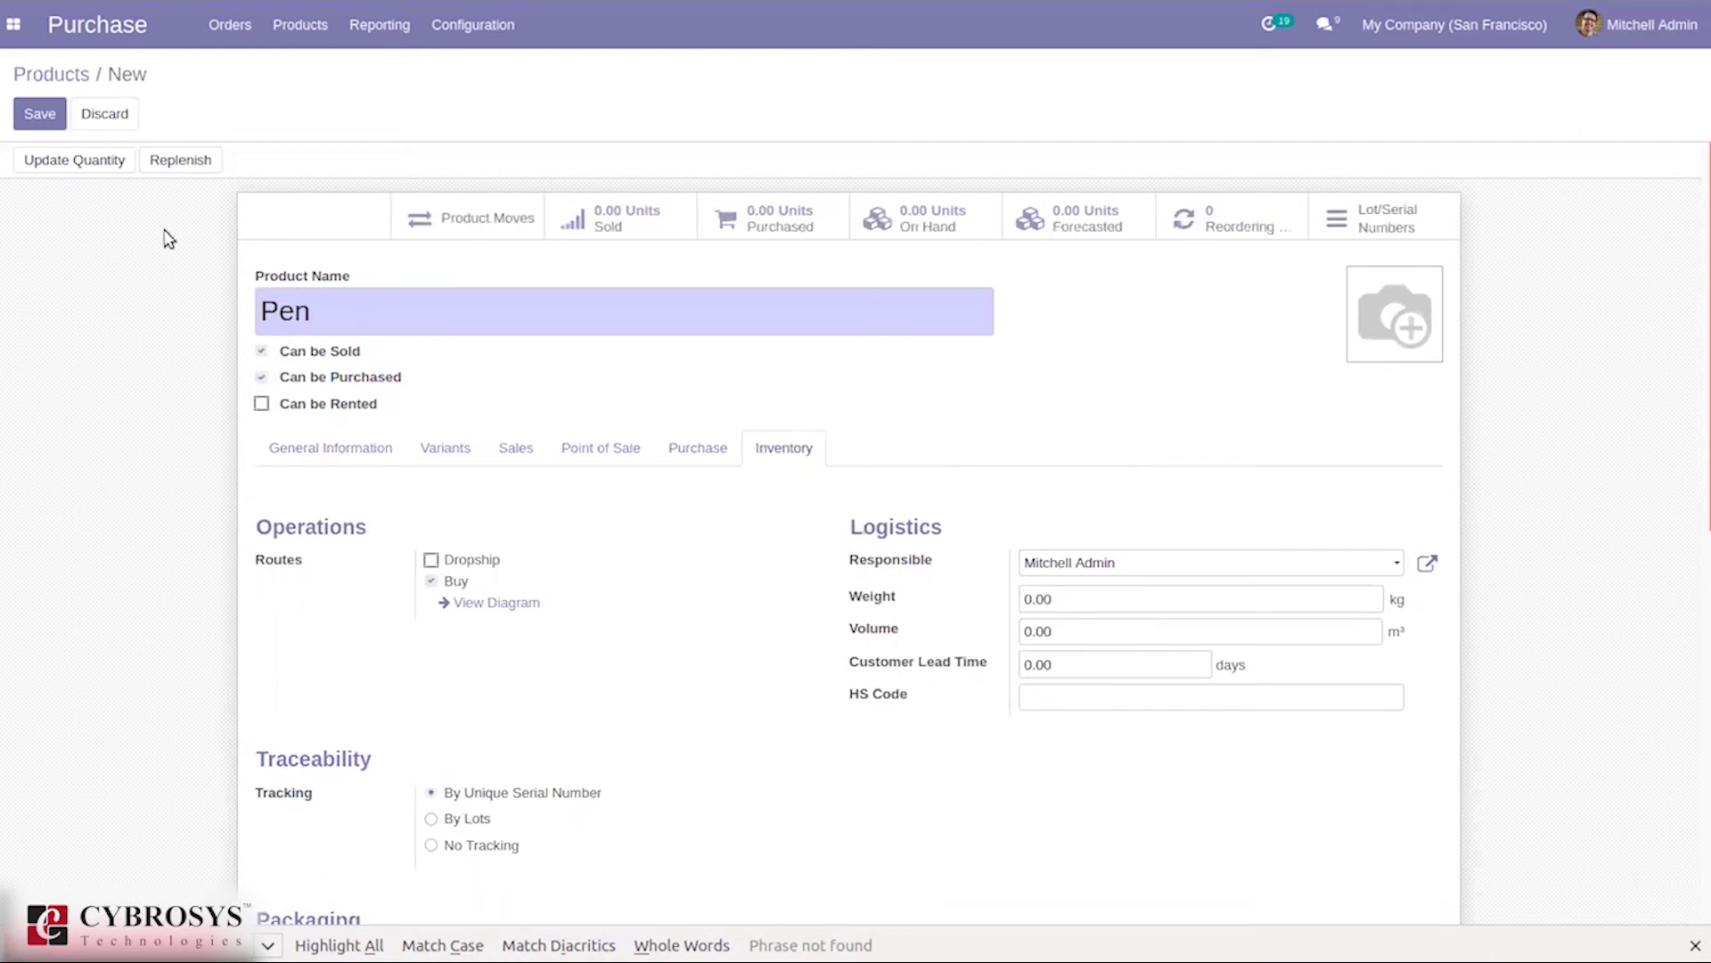
{"action": "left_click", "coordinate": [27, 112]}
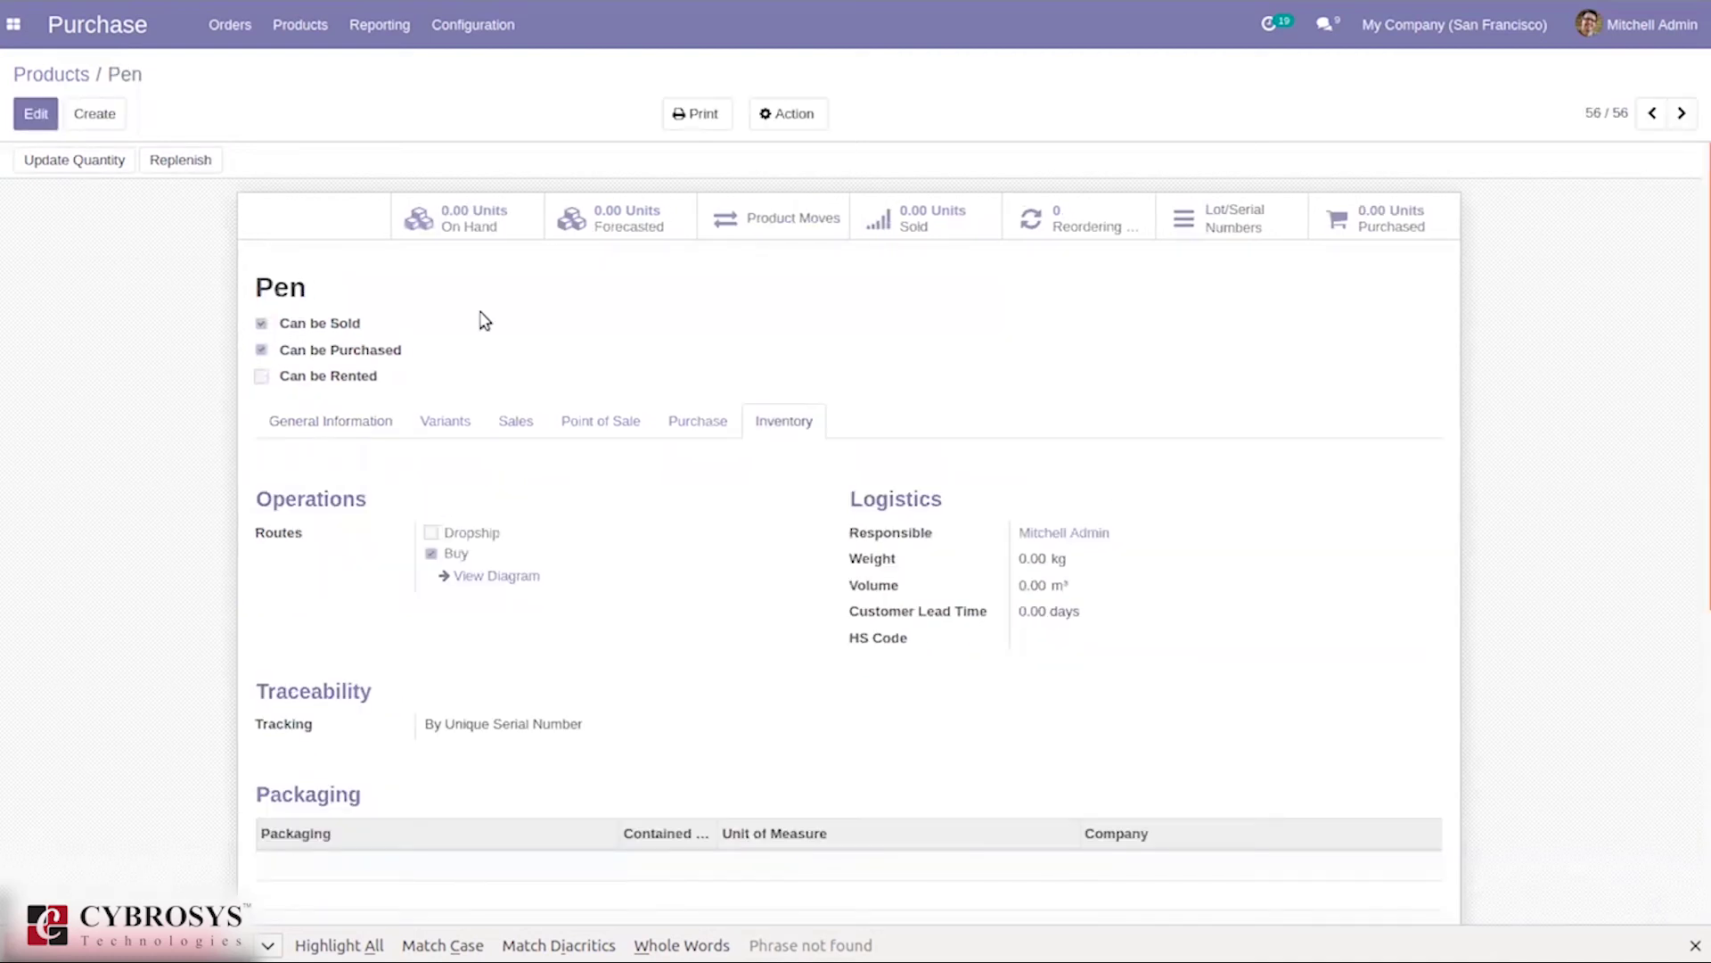
{"action": "left_click", "coordinate": [1242, 223]}
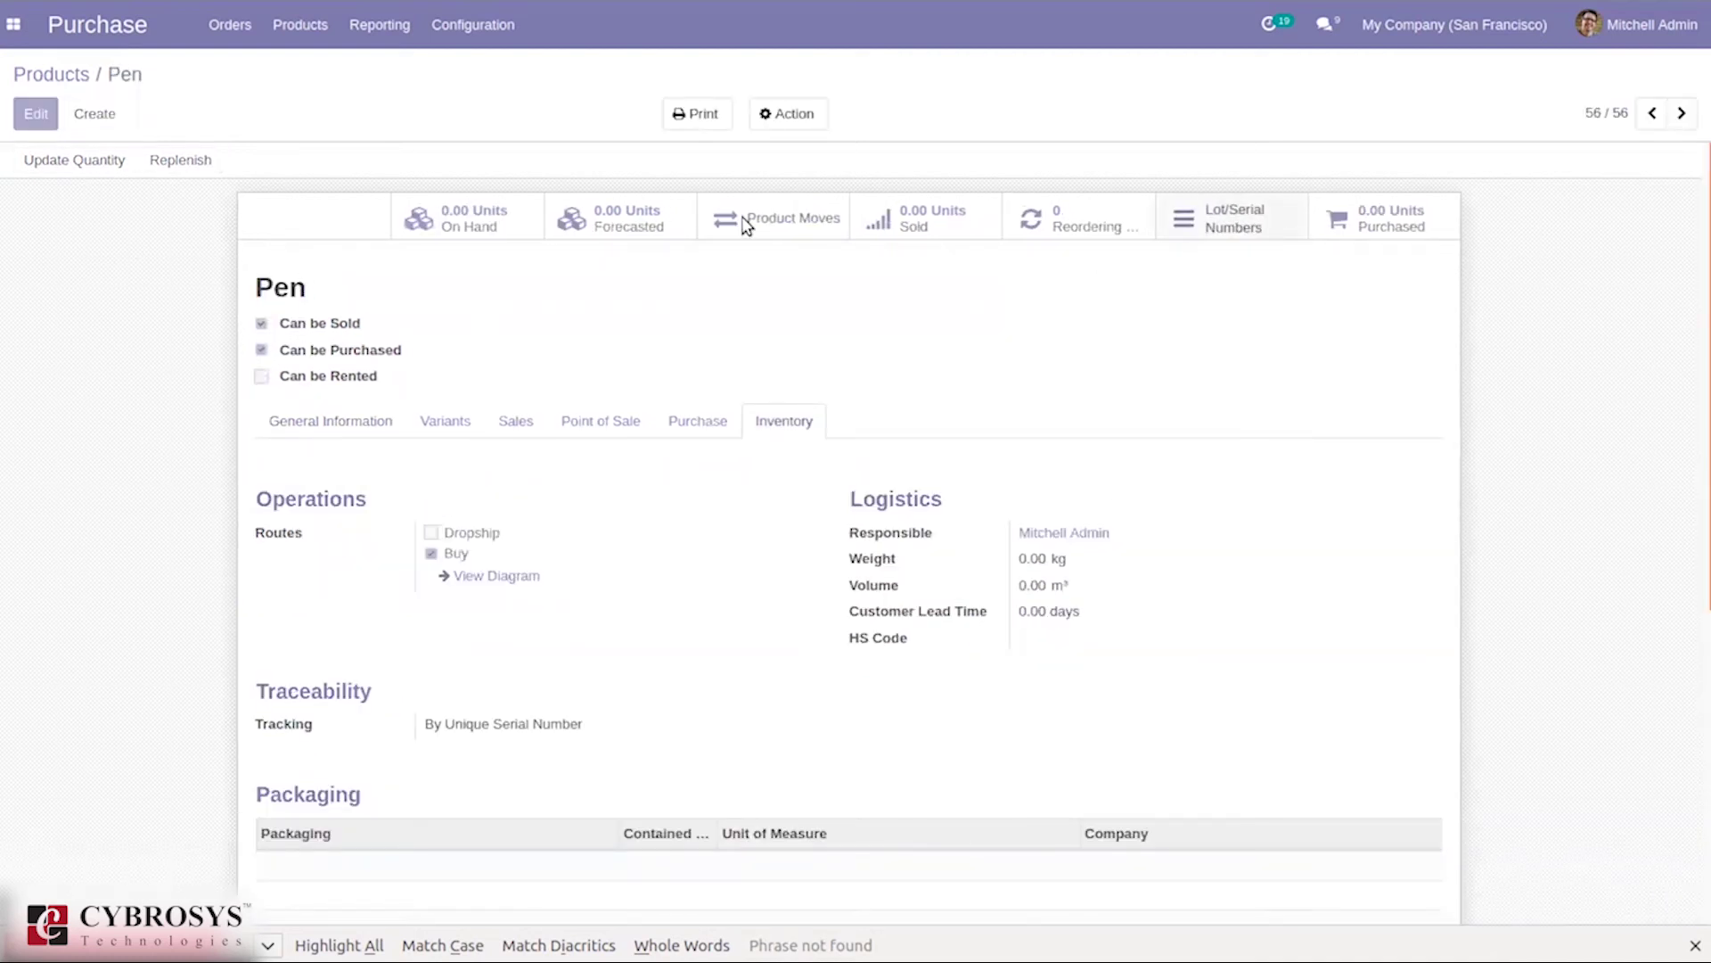
Create a new purchase order with Azure Interior as the vendor and Consumer as the GST treatment.
{"action": "left_click", "coordinate": [238, 24]}
{"action": "left_click", "coordinate": [264, 98]}
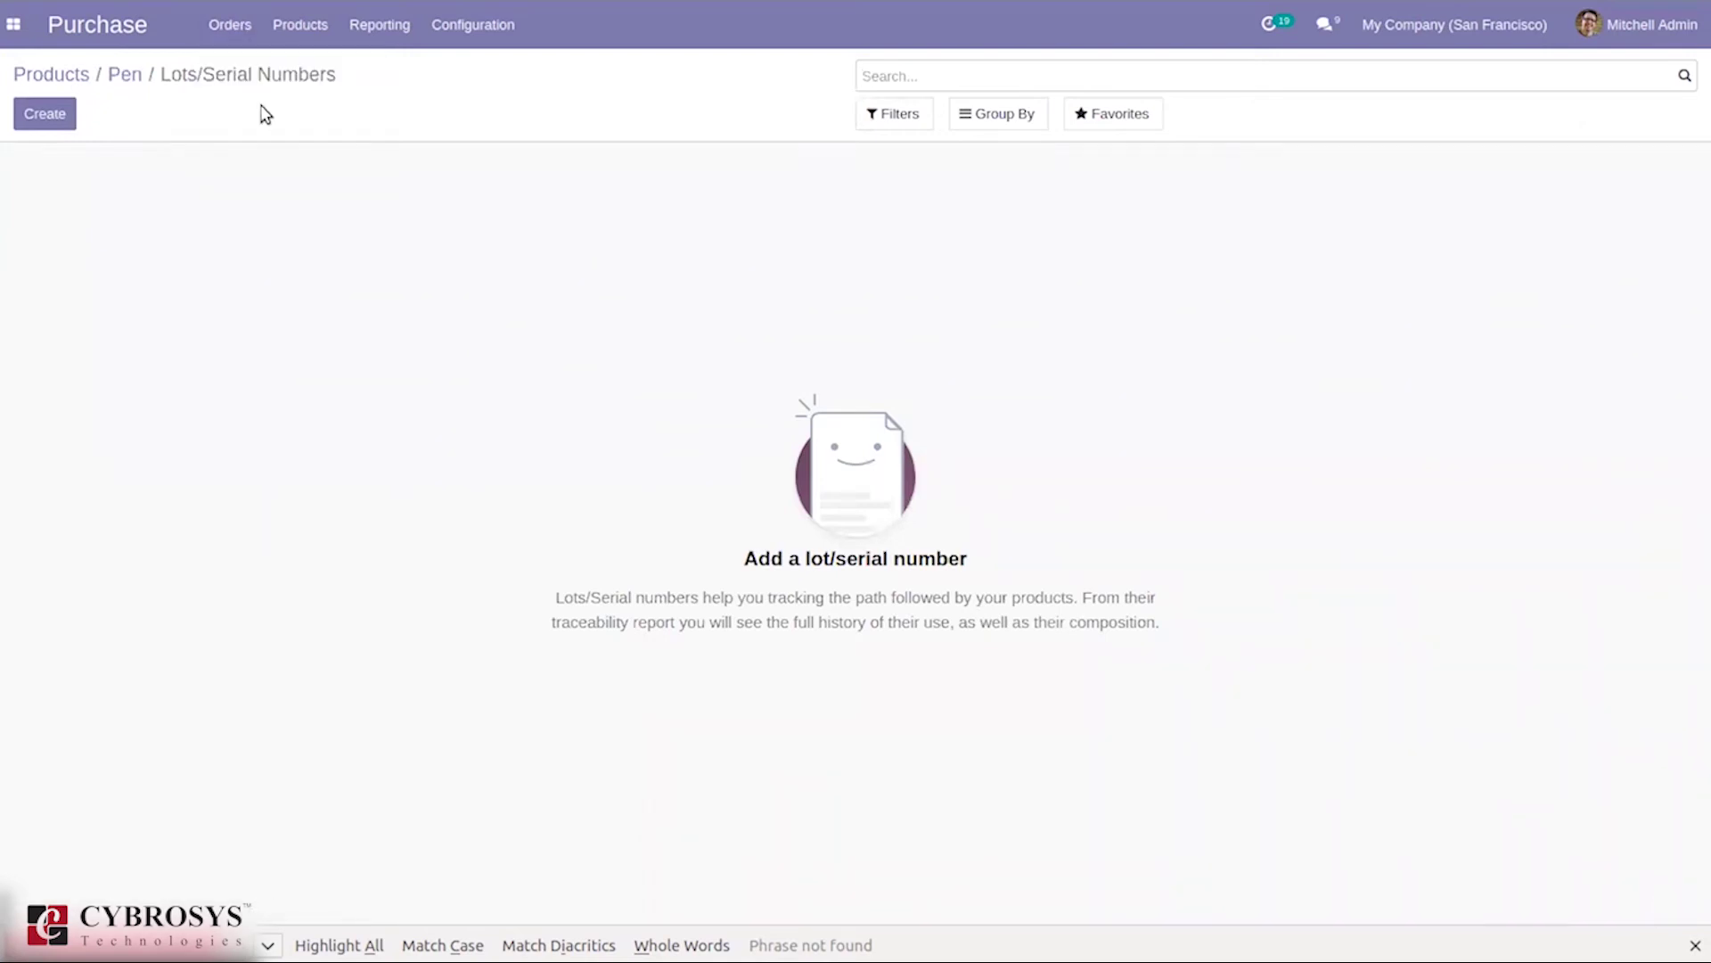
{"action": "left_click", "coordinate": [41, 113]}
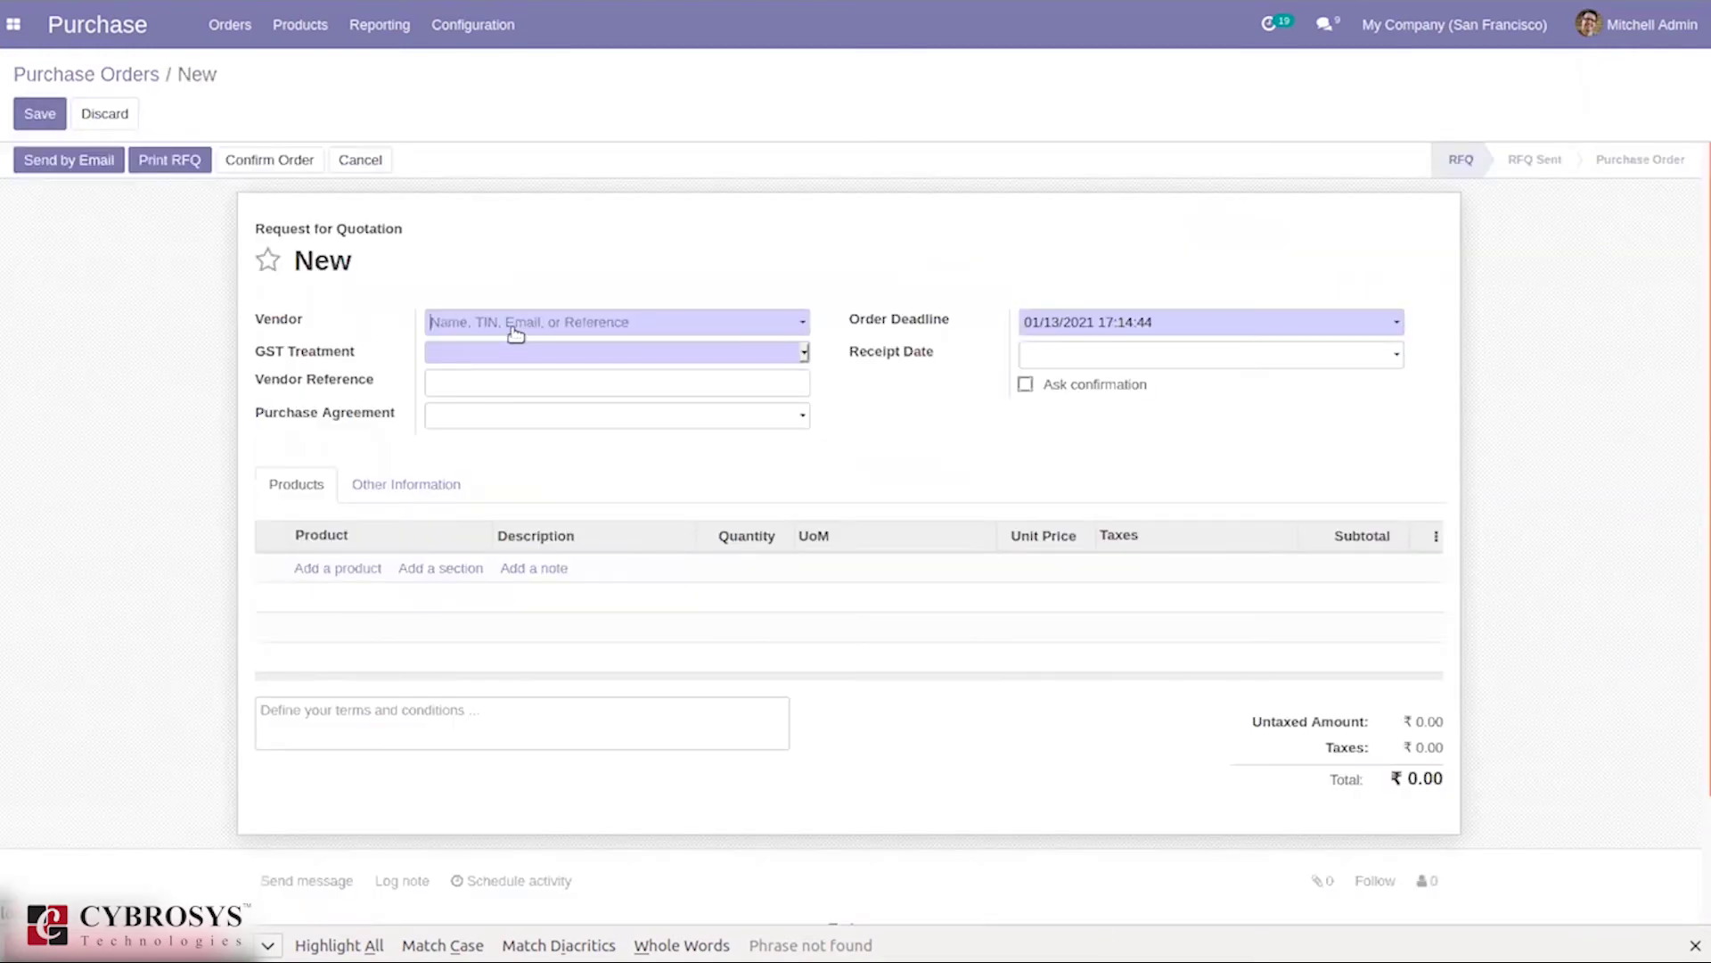
{"action": "left_click", "coordinate": [515, 333]}
{"action": "type", "text": "a"}
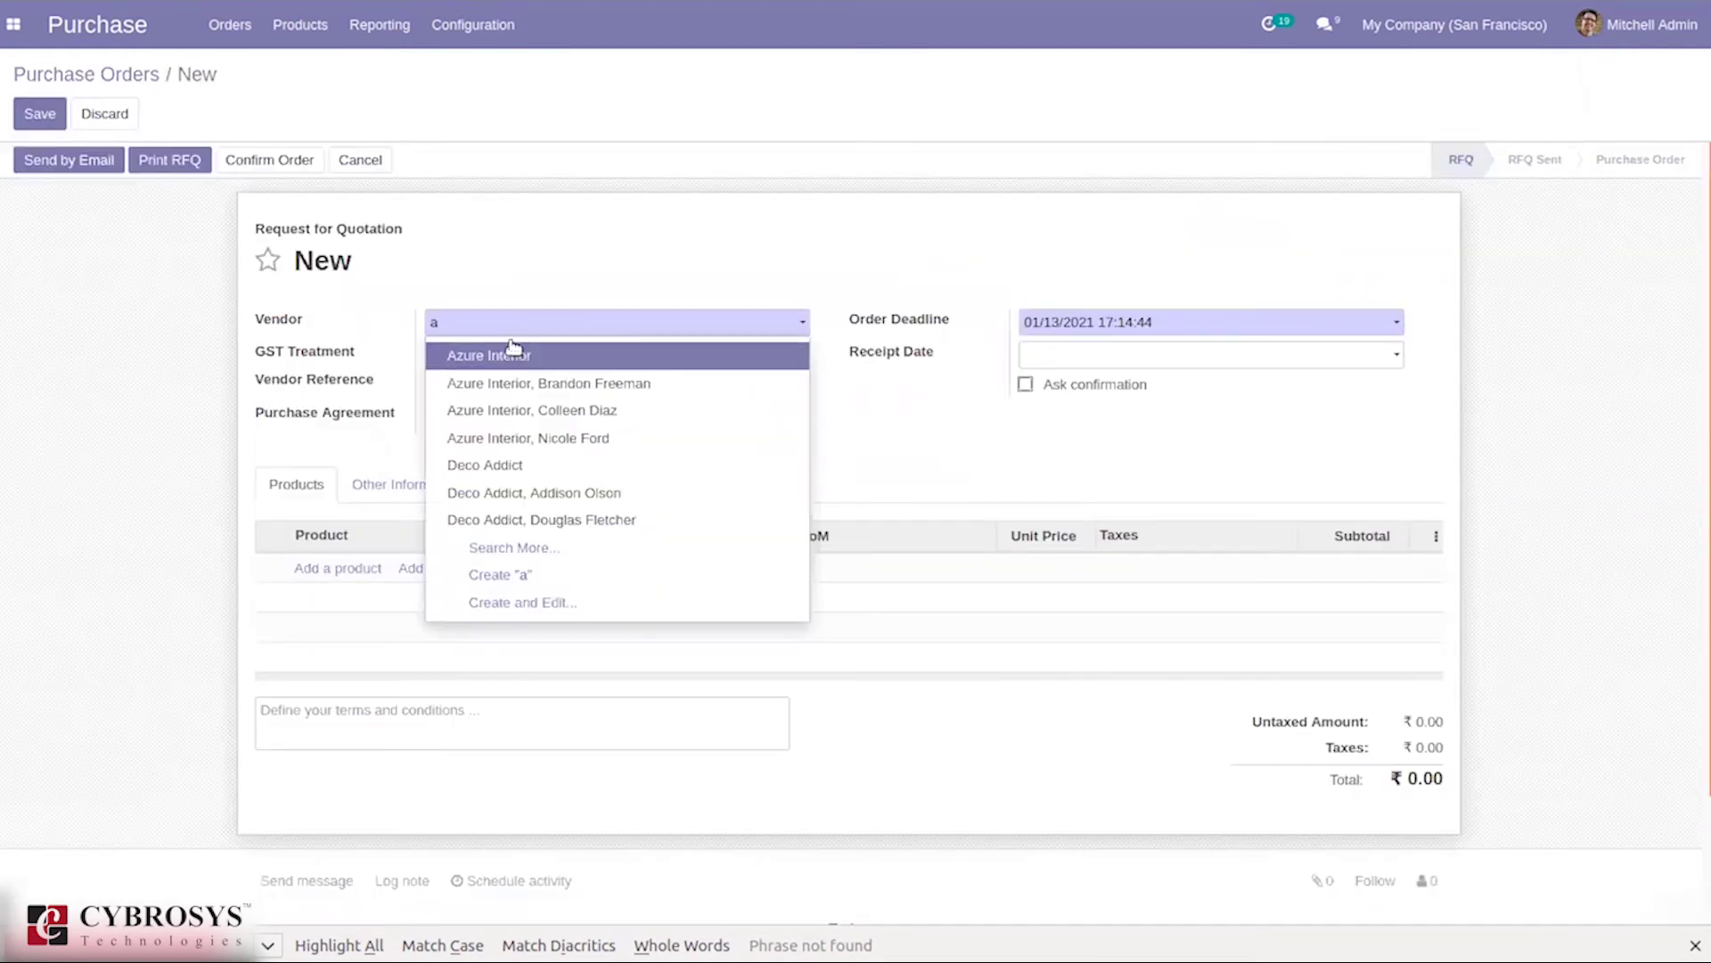
{"action": "left_click", "coordinate": [514, 355]}
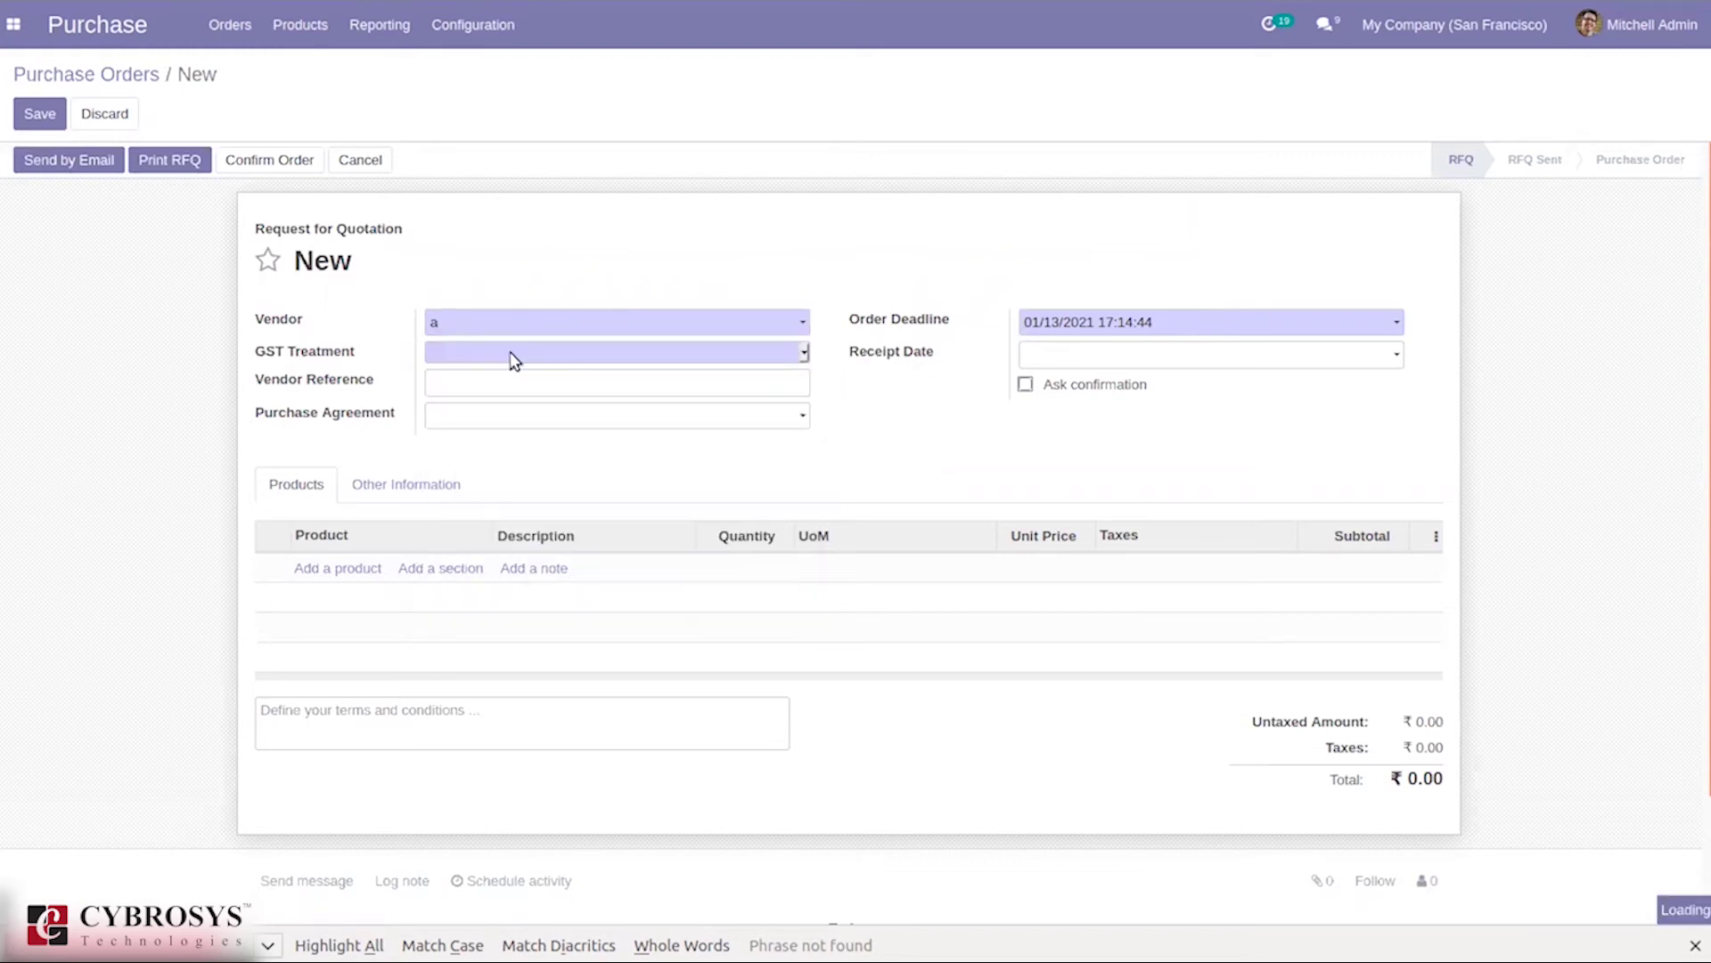
{"action": "left_click", "coordinate": [514, 356]}
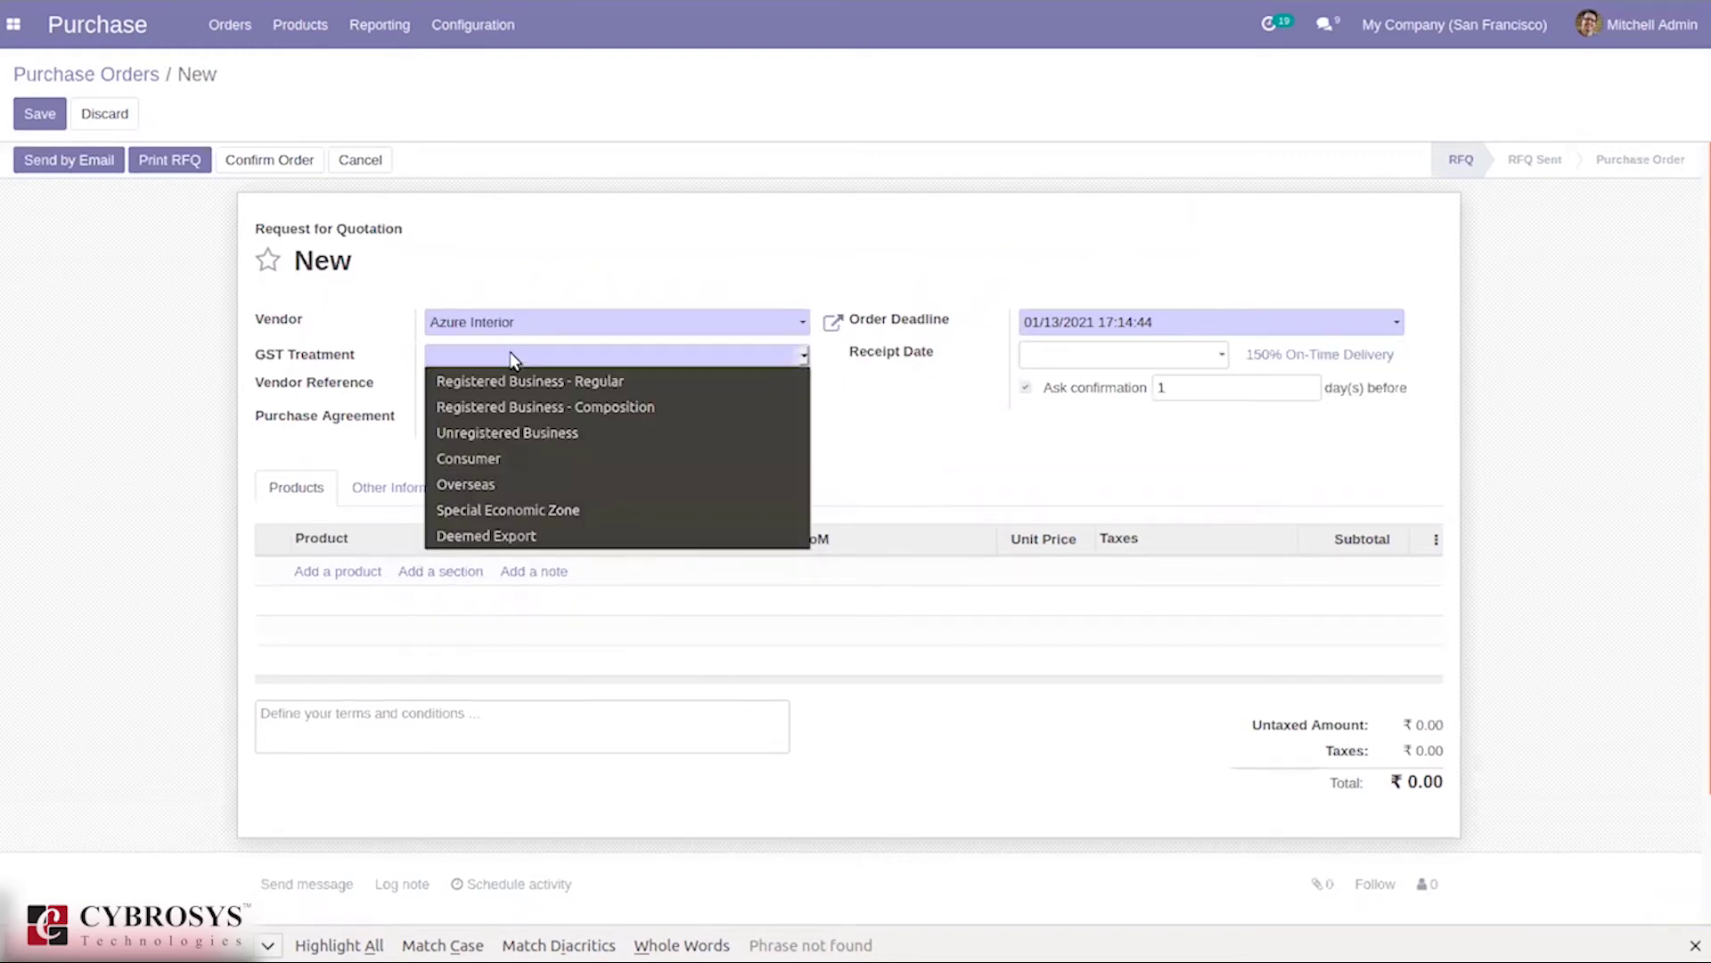
{"action": "left_click", "coordinate": [546, 459]}
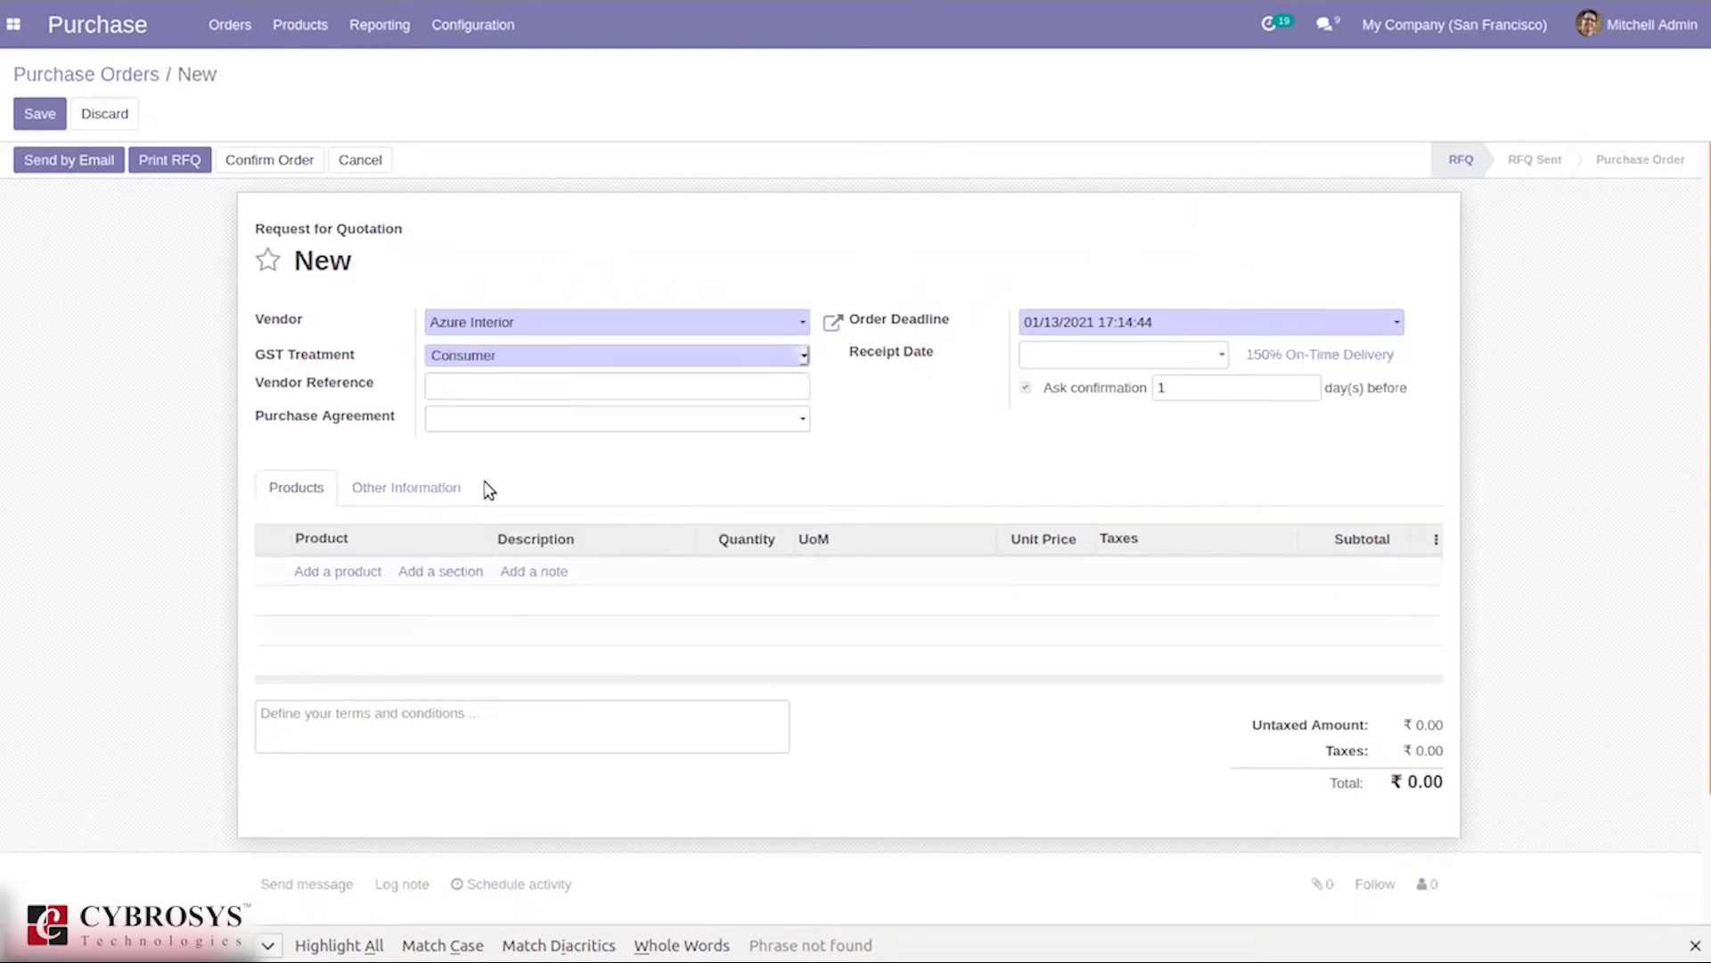
Add the product Pen to the order lines with a quantity of 5.
{"action": "left_click", "coordinate": [319, 575]}
{"action": "type", "text": "pe"}
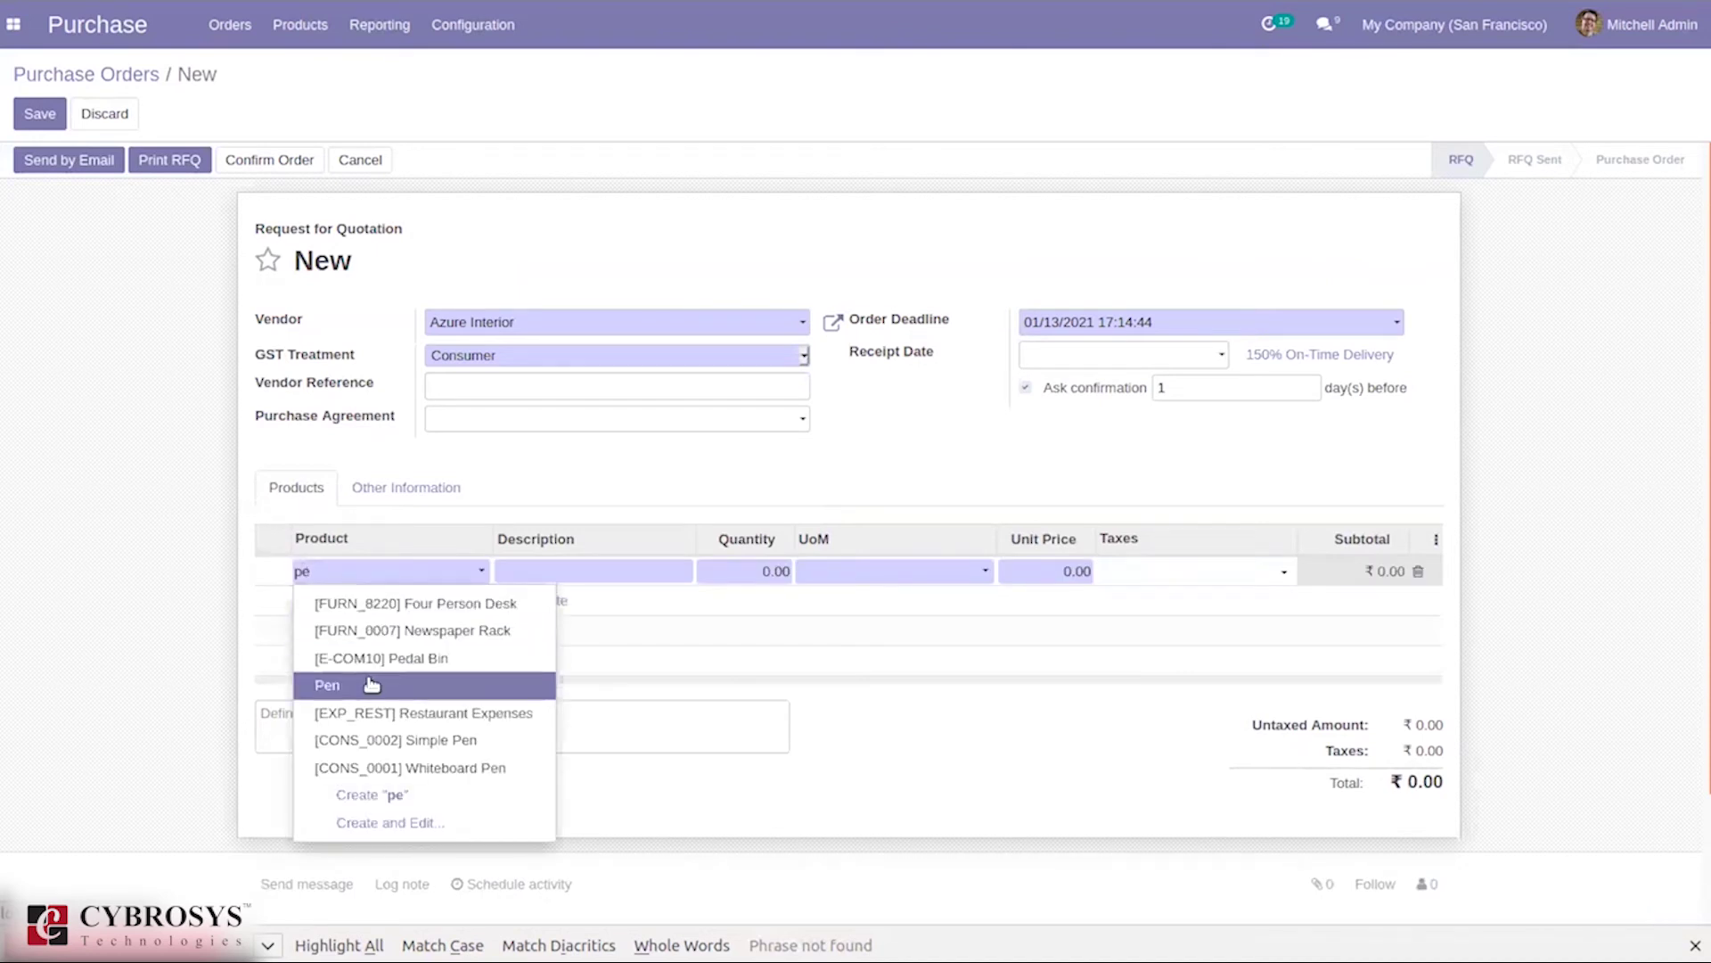
{"action": "left_click", "coordinate": [322, 684]}
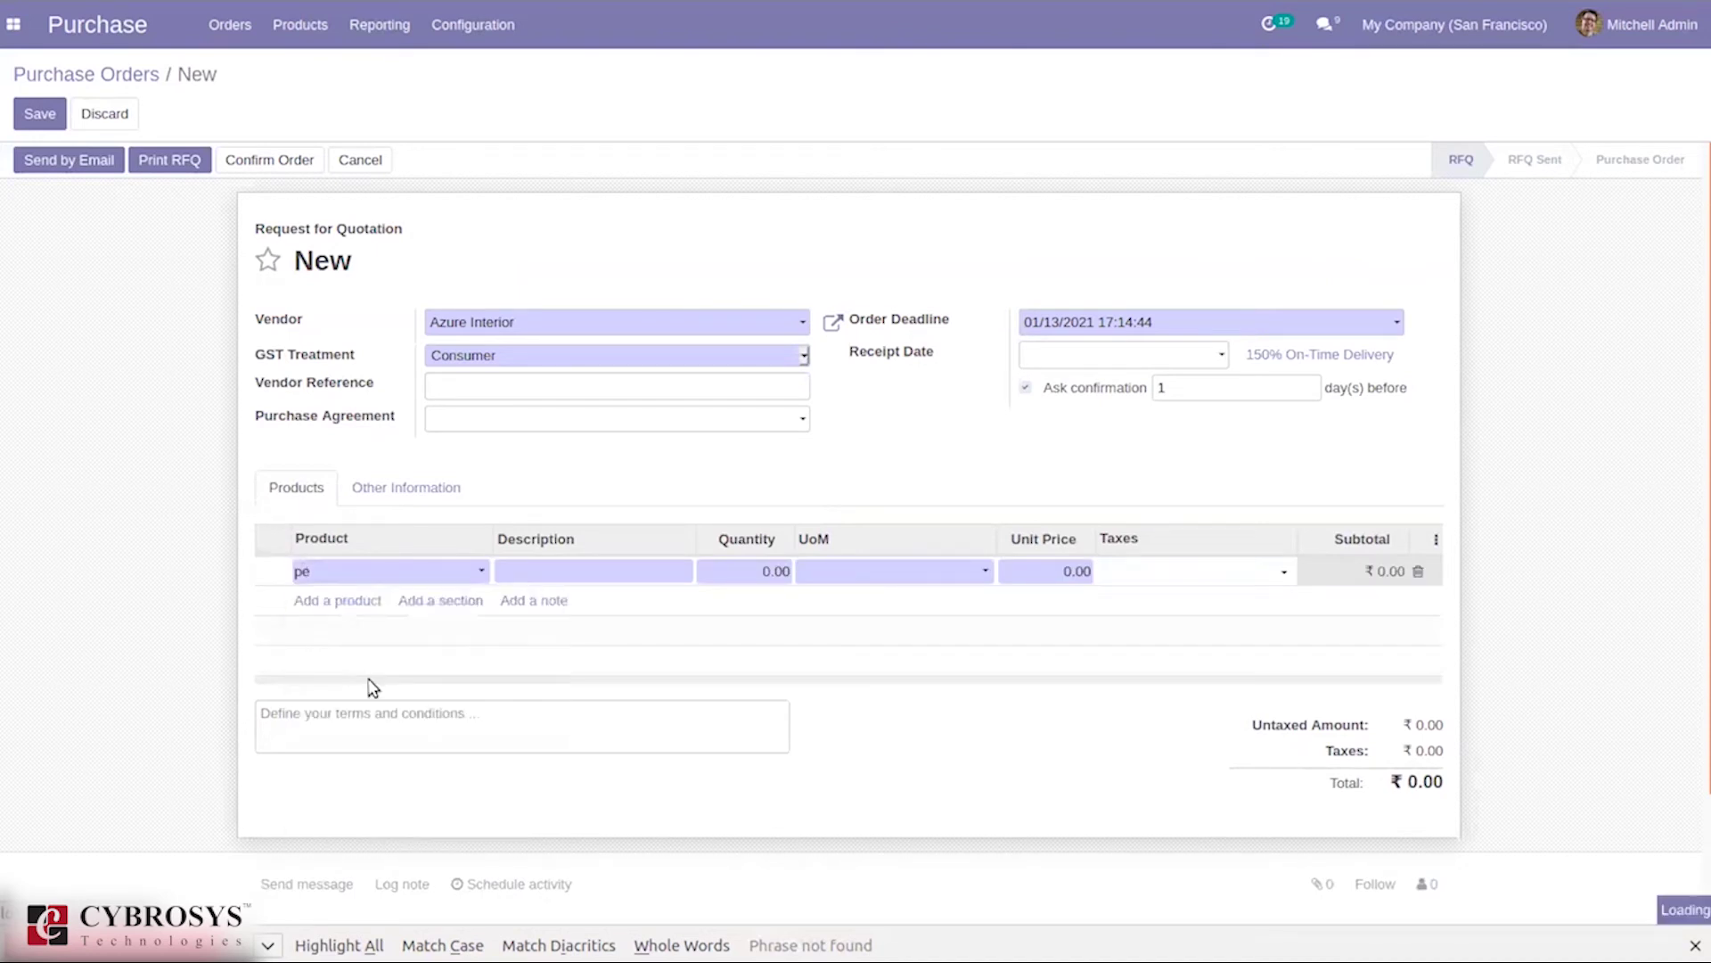
{"action": "left_click", "coordinate": [782, 571]}
{"action": "type", "text": "5"}
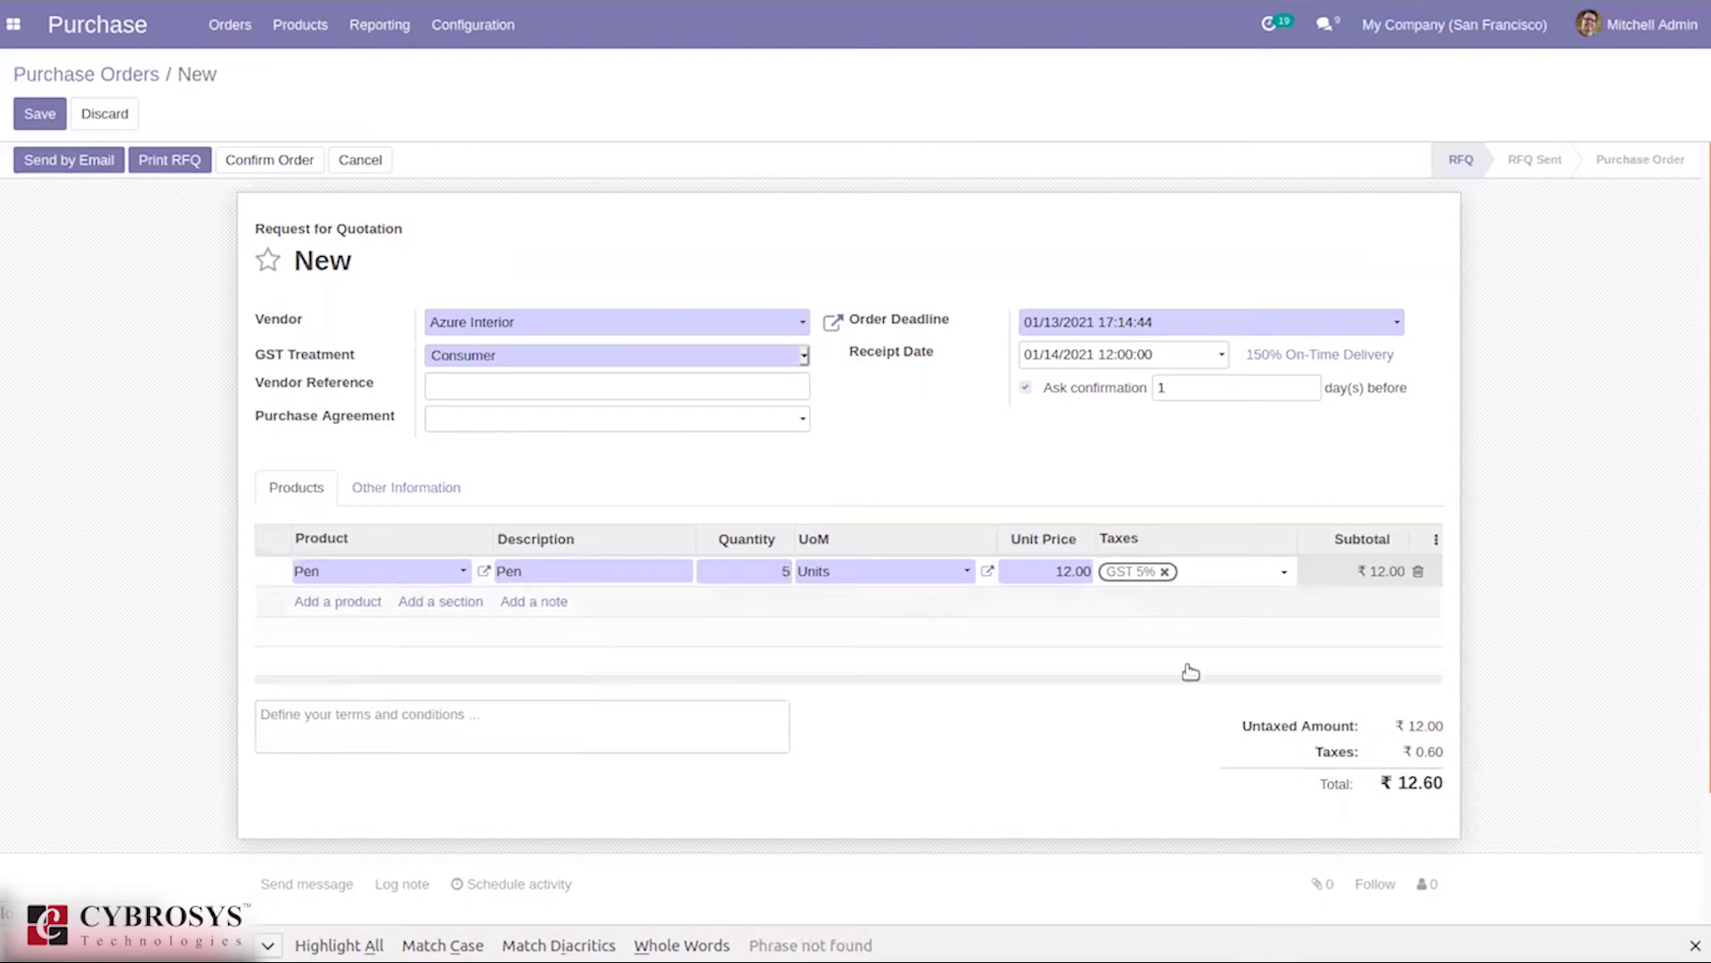
{"action": "left_click", "coordinate": [1190, 669]}
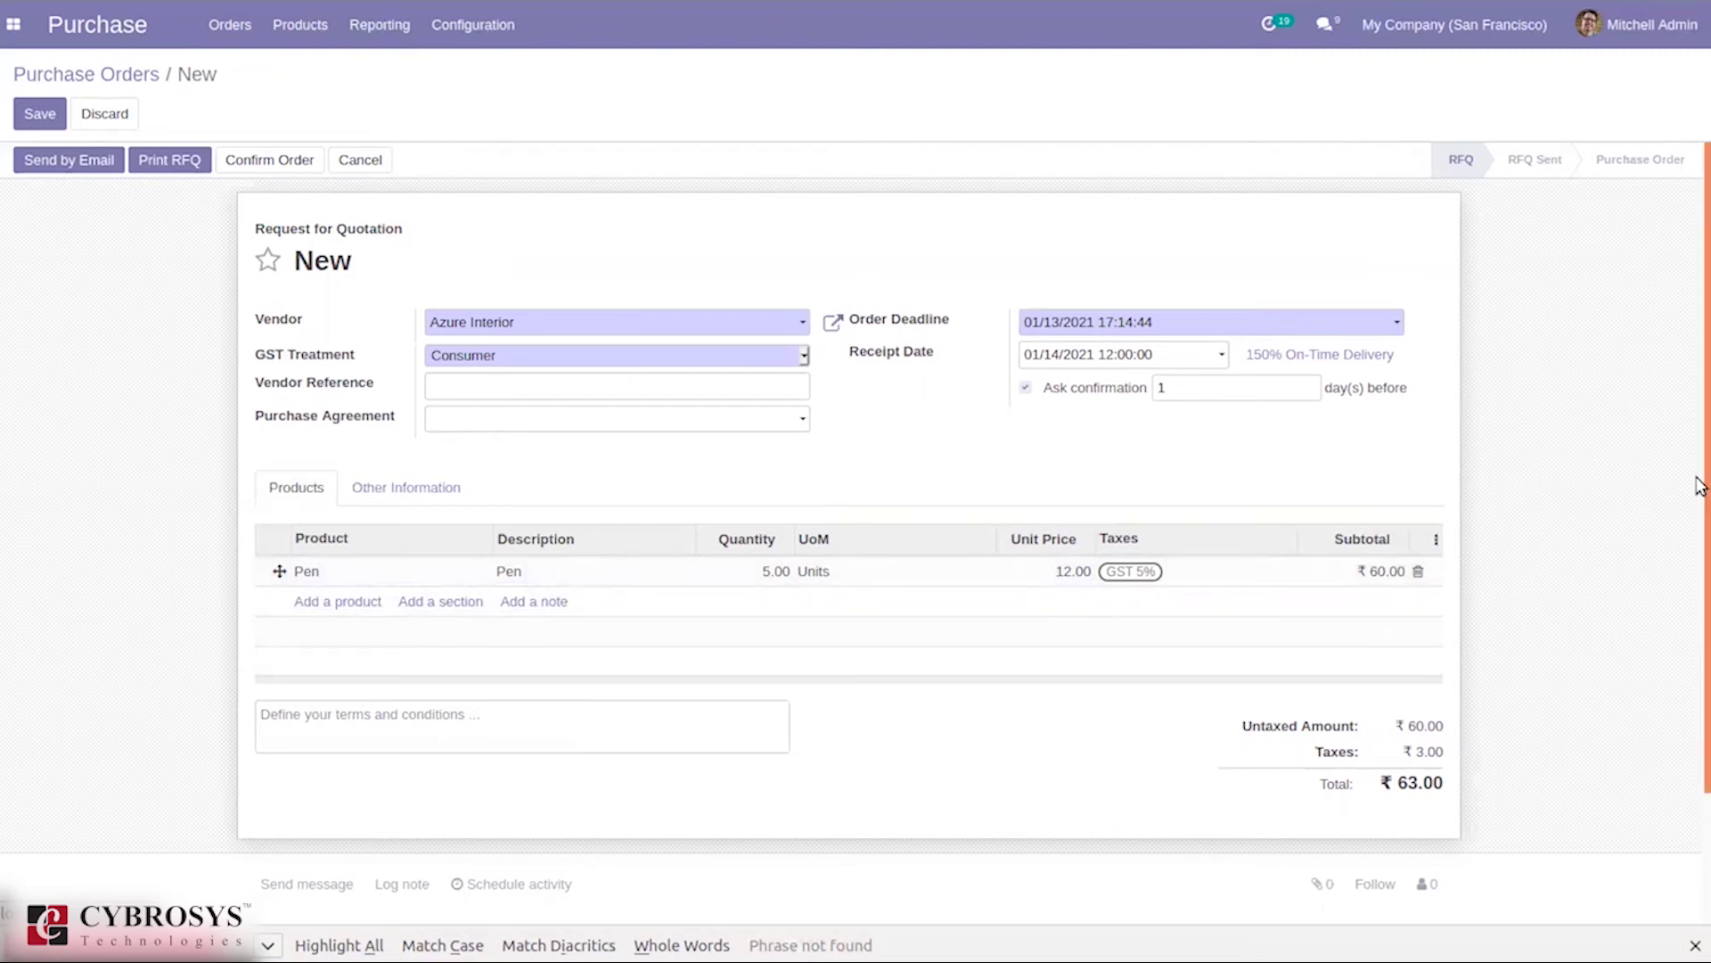
Confirm the purchase order and try to validate its receipt without serial numbers.
{"action": "left_click", "coordinate": [239, 164]}
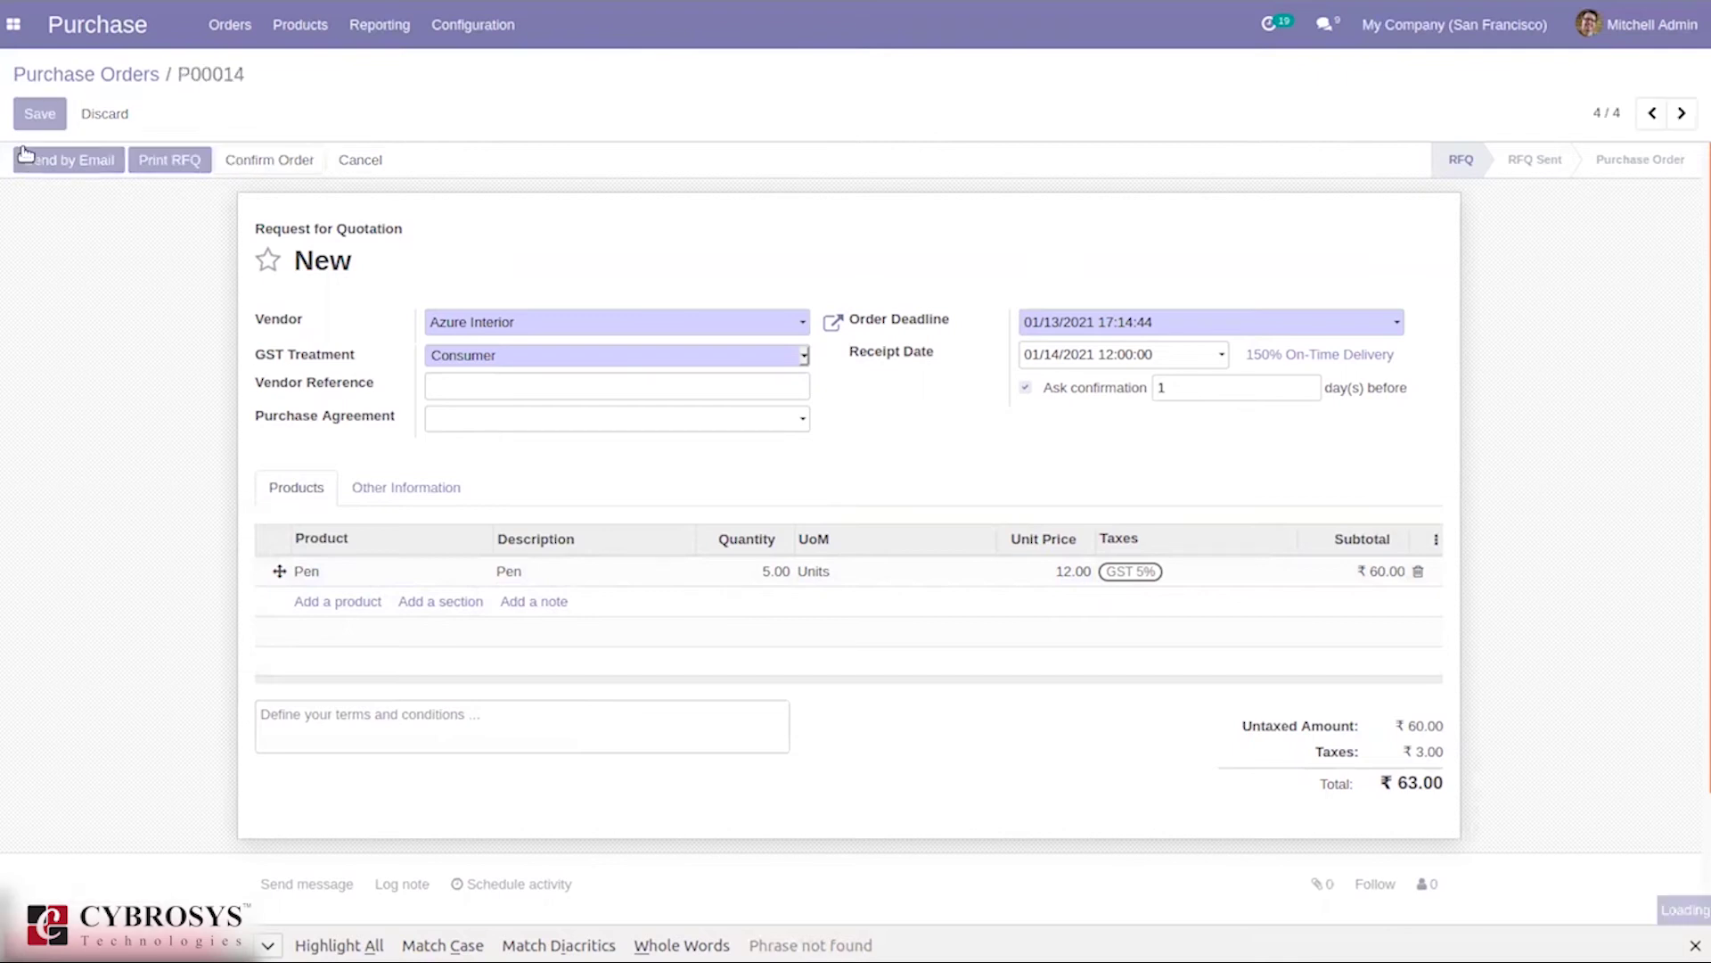
{"action": "left_click", "coordinate": [75, 168]}
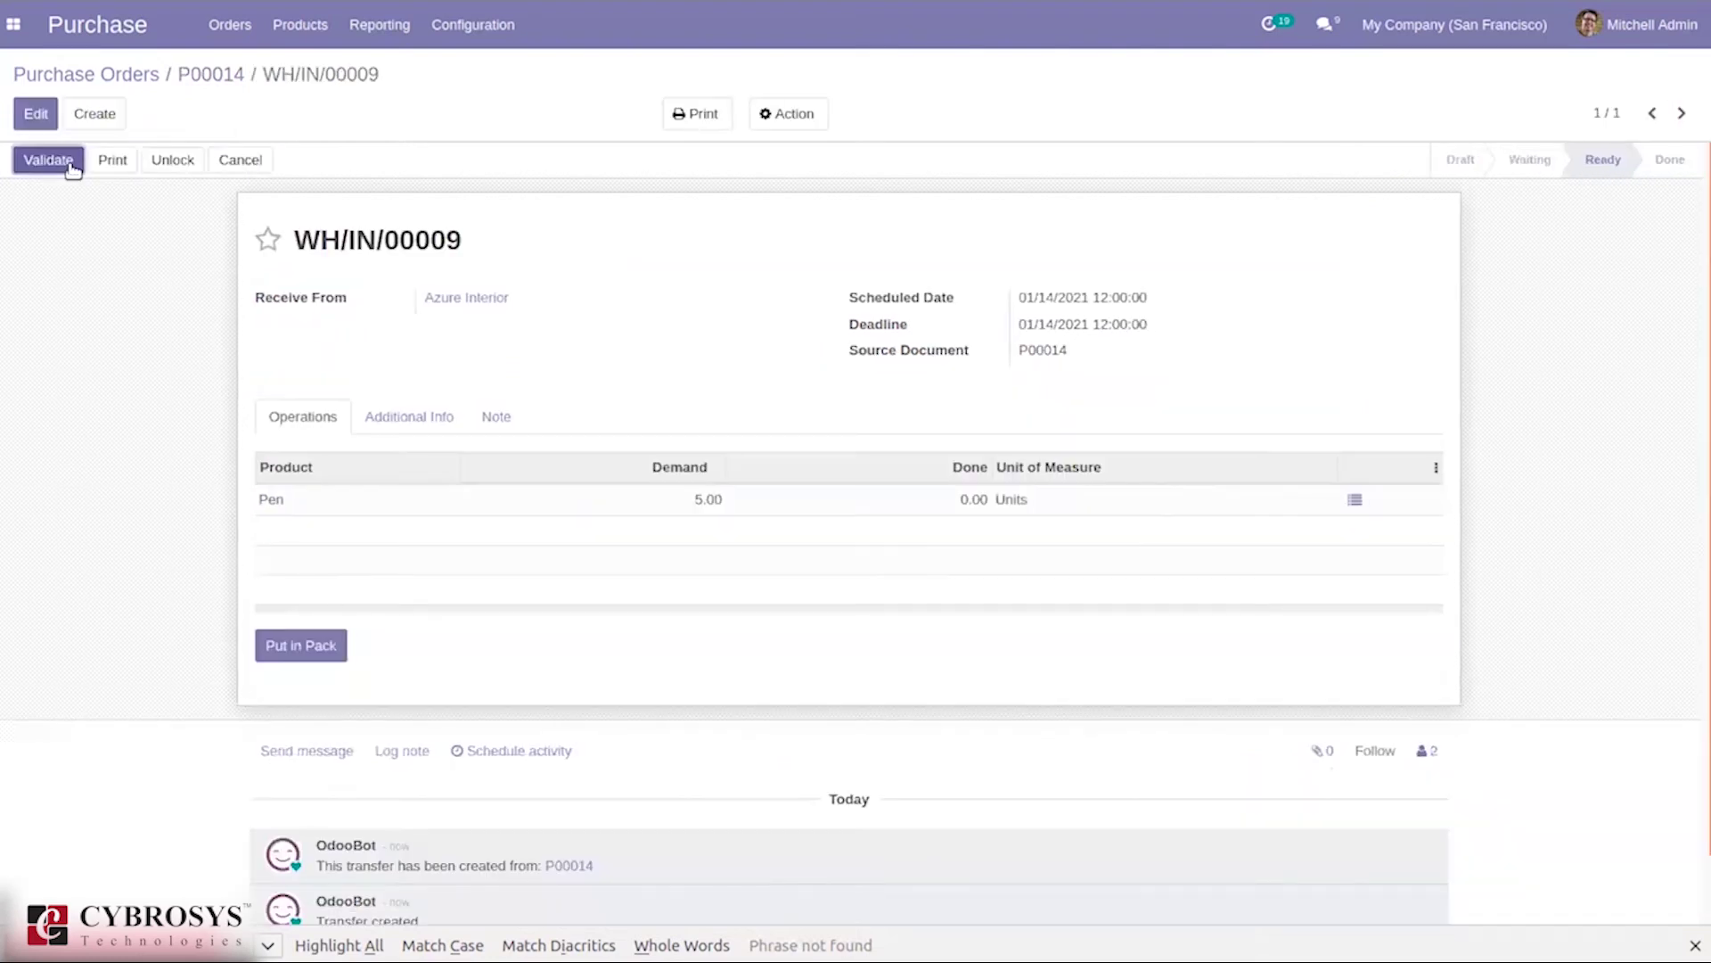
{"action": "left_click", "coordinate": [69, 164]}
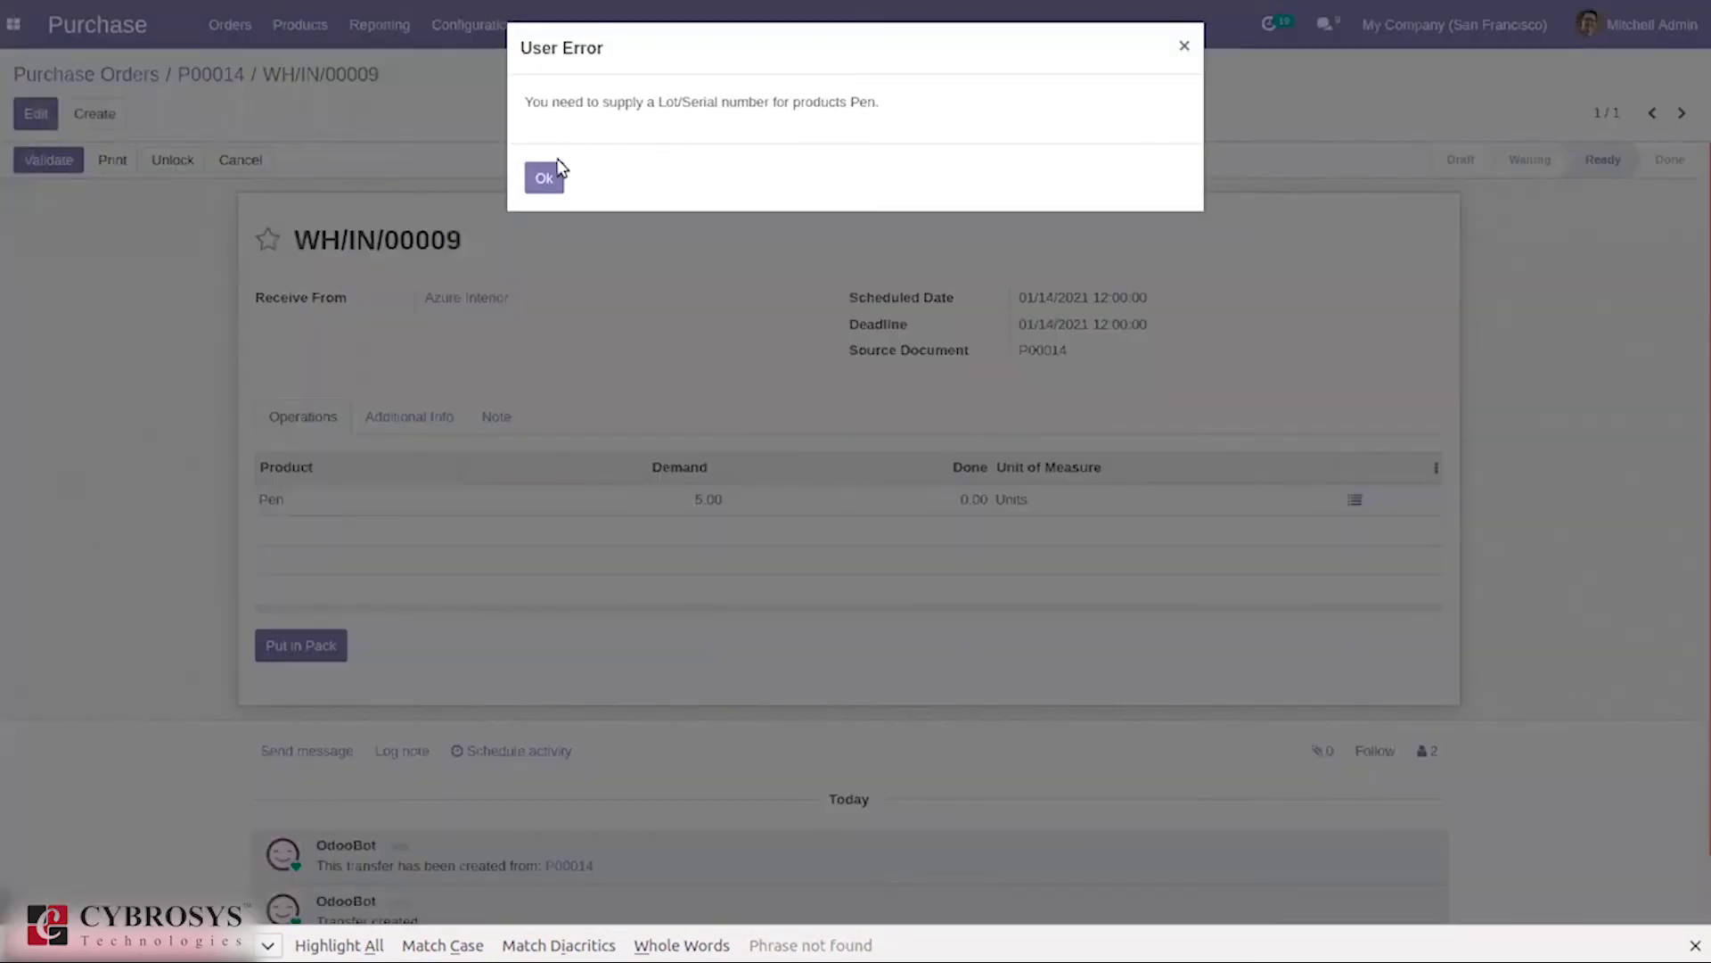
{"action": "left_click", "coordinate": [544, 179]}
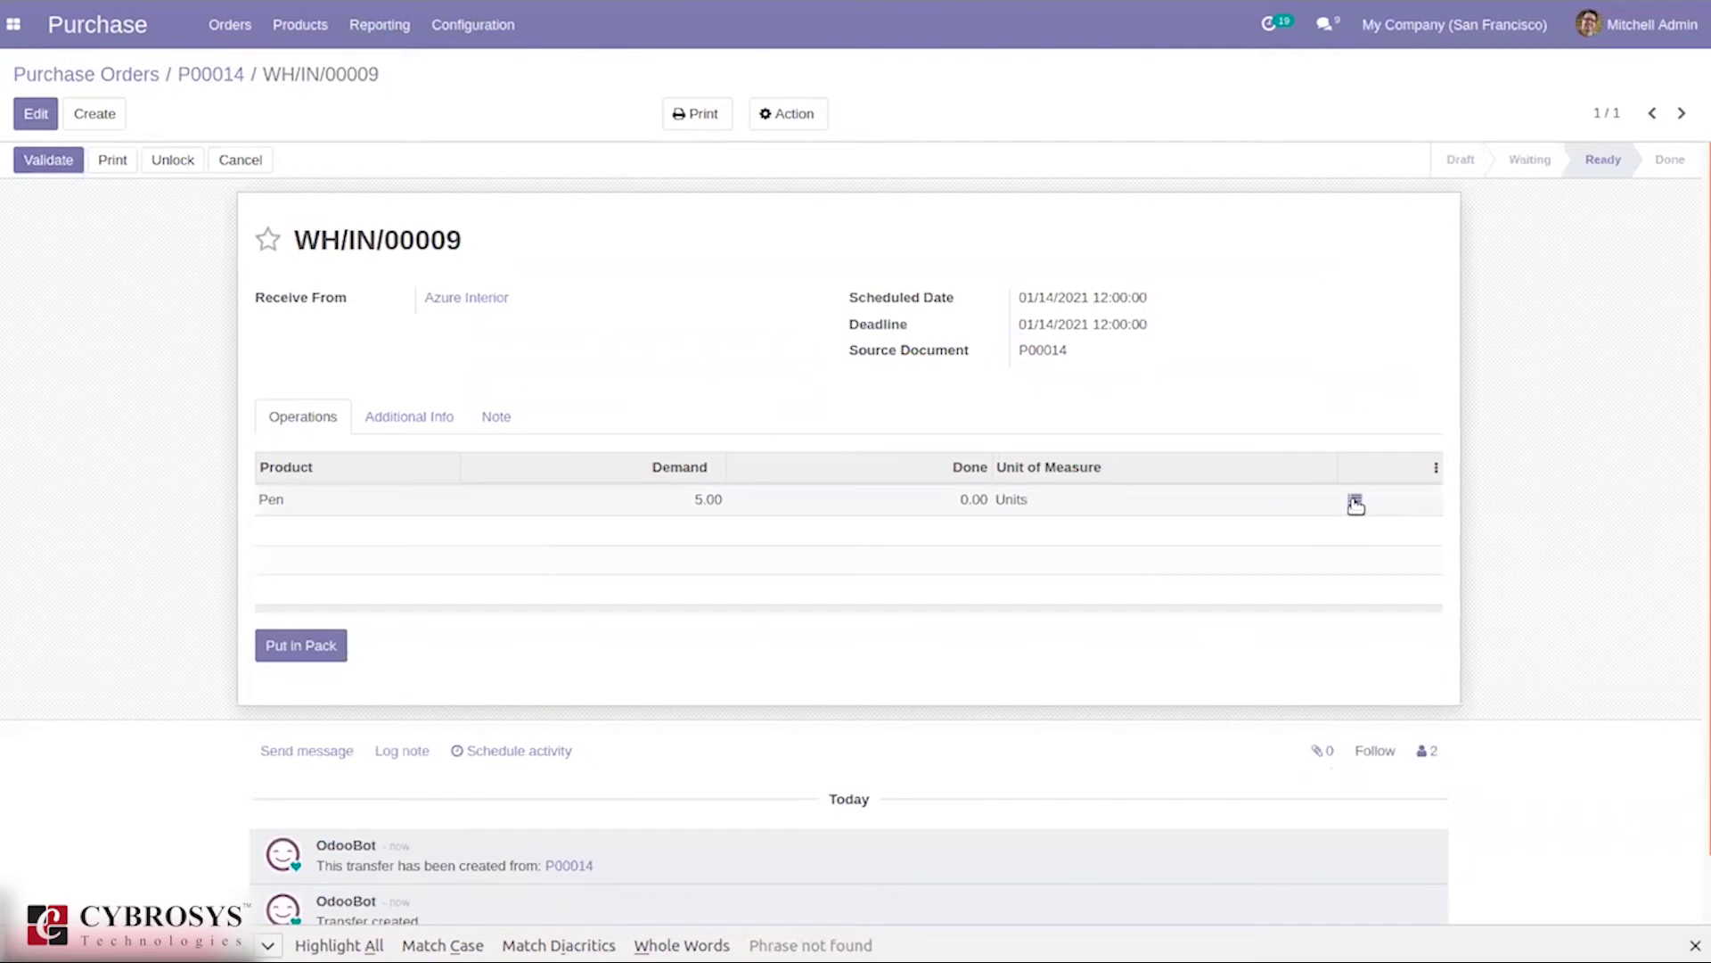
In Pen's detailed operations, try to assign 5 serial numbers with "ser" as the first serial number.
{"action": "left_click", "coordinate": [1356, 501]}
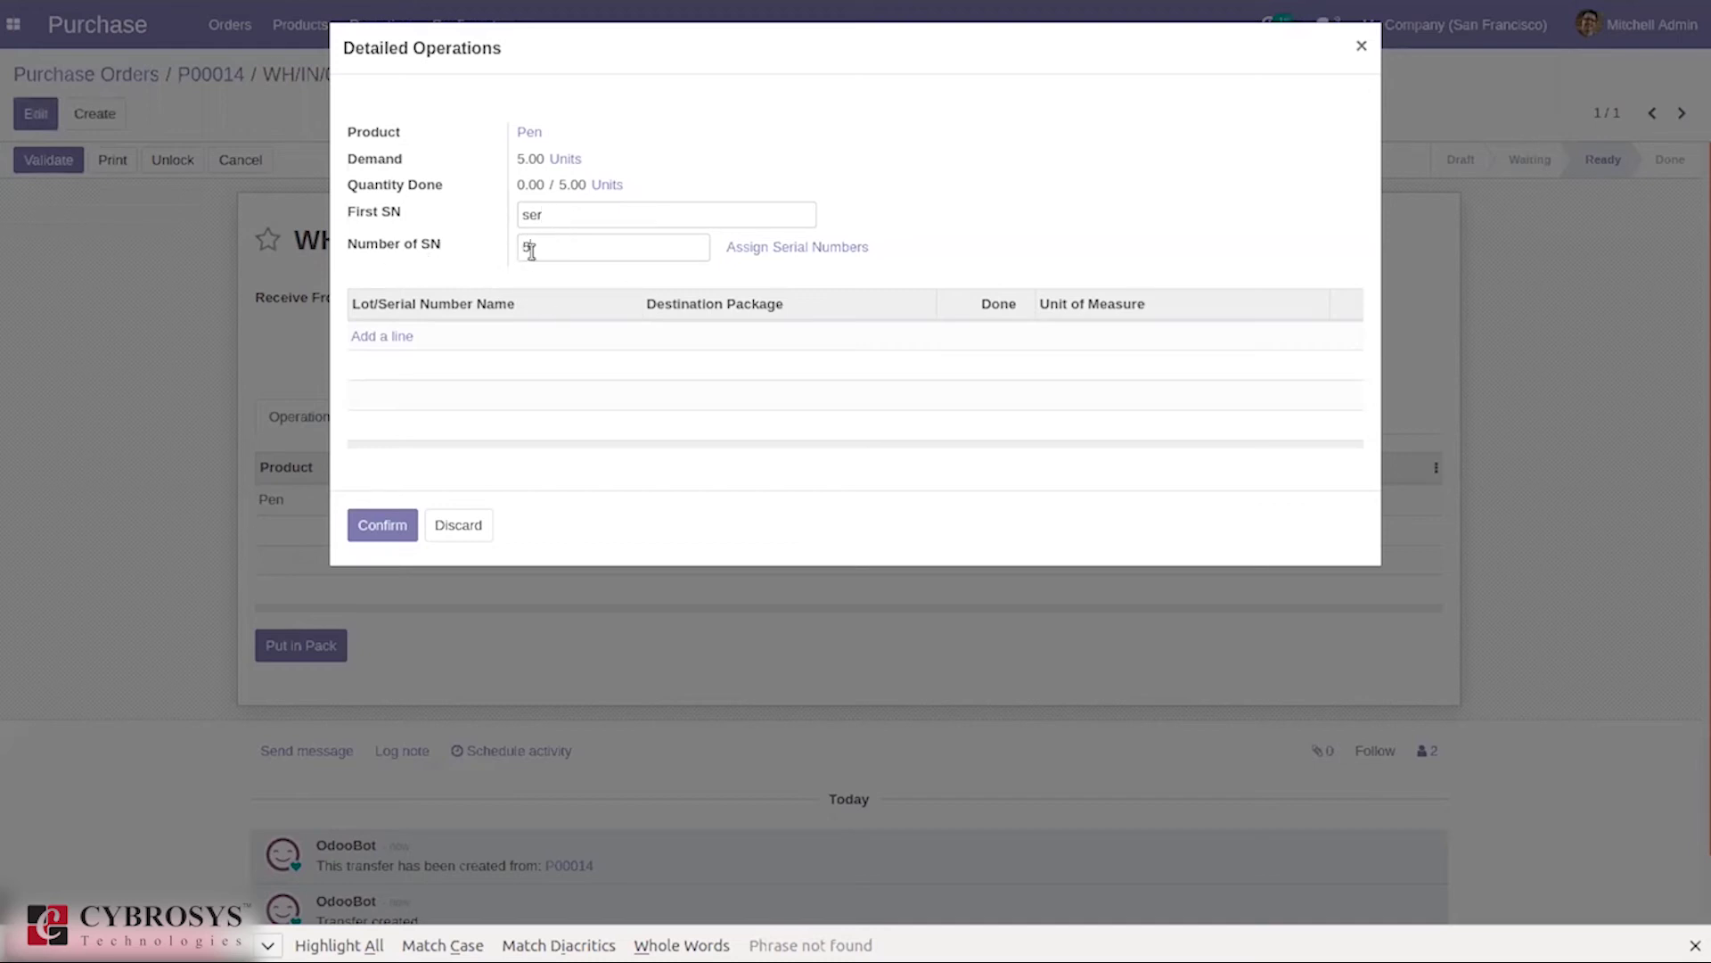
{"action": "left_click", "coordinate": [775, 250]}
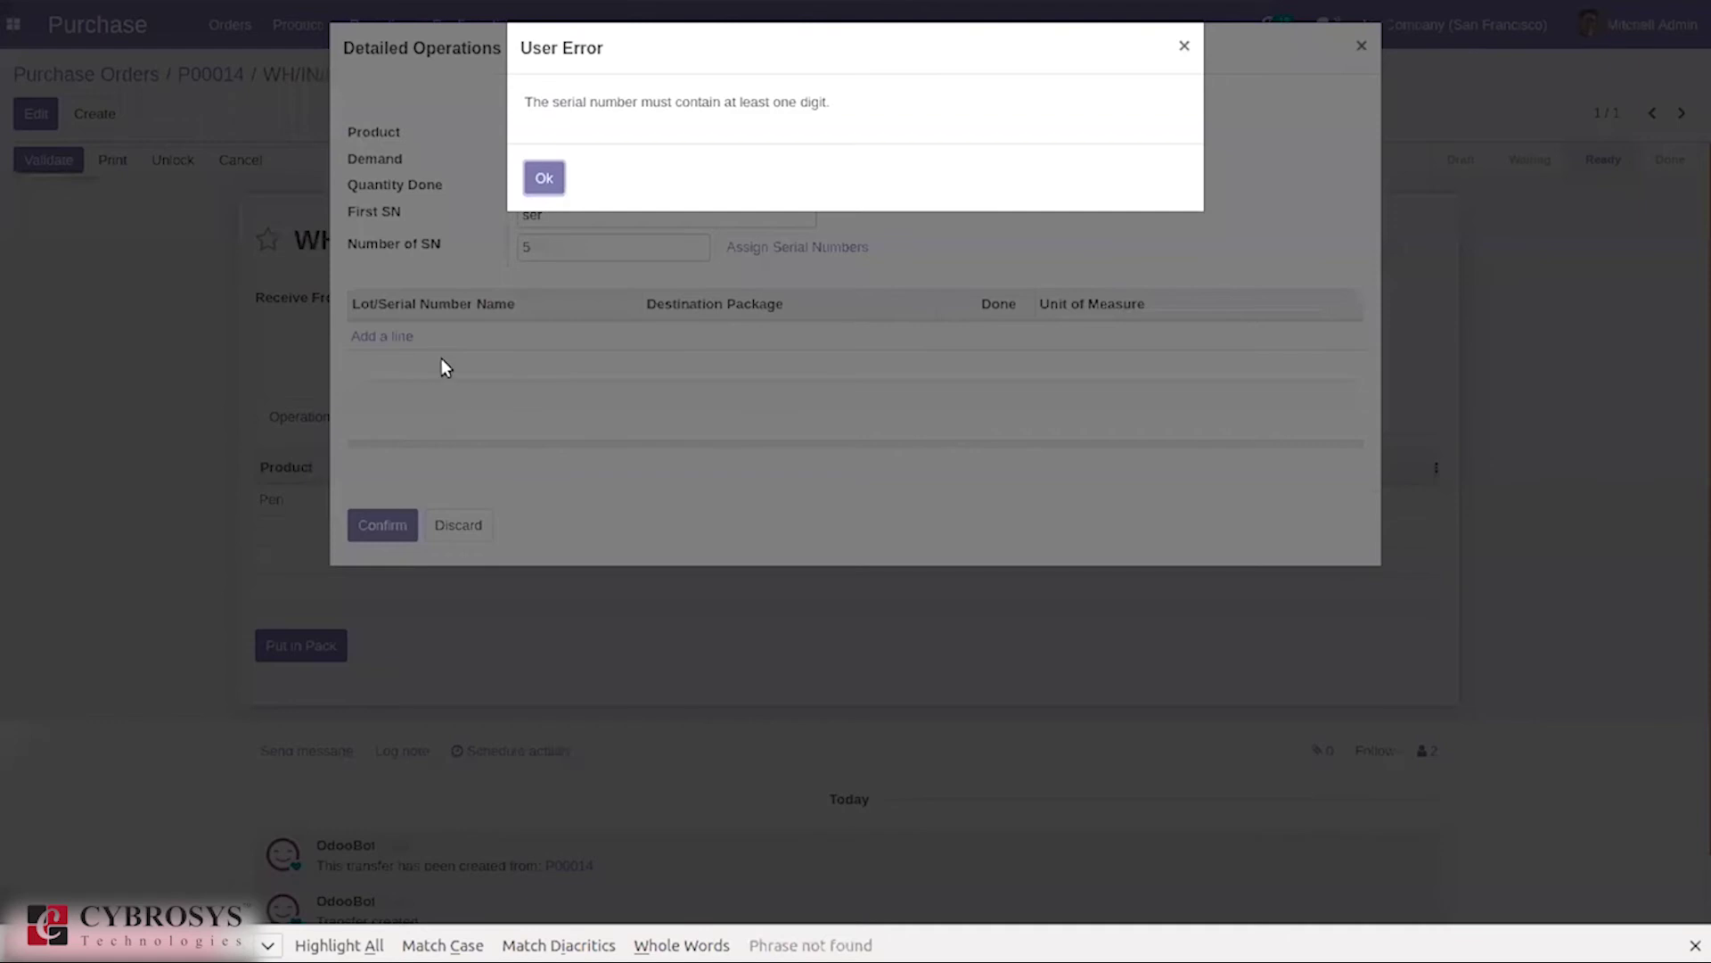
{"action": "left_click", "coordinate": [545, 179]}
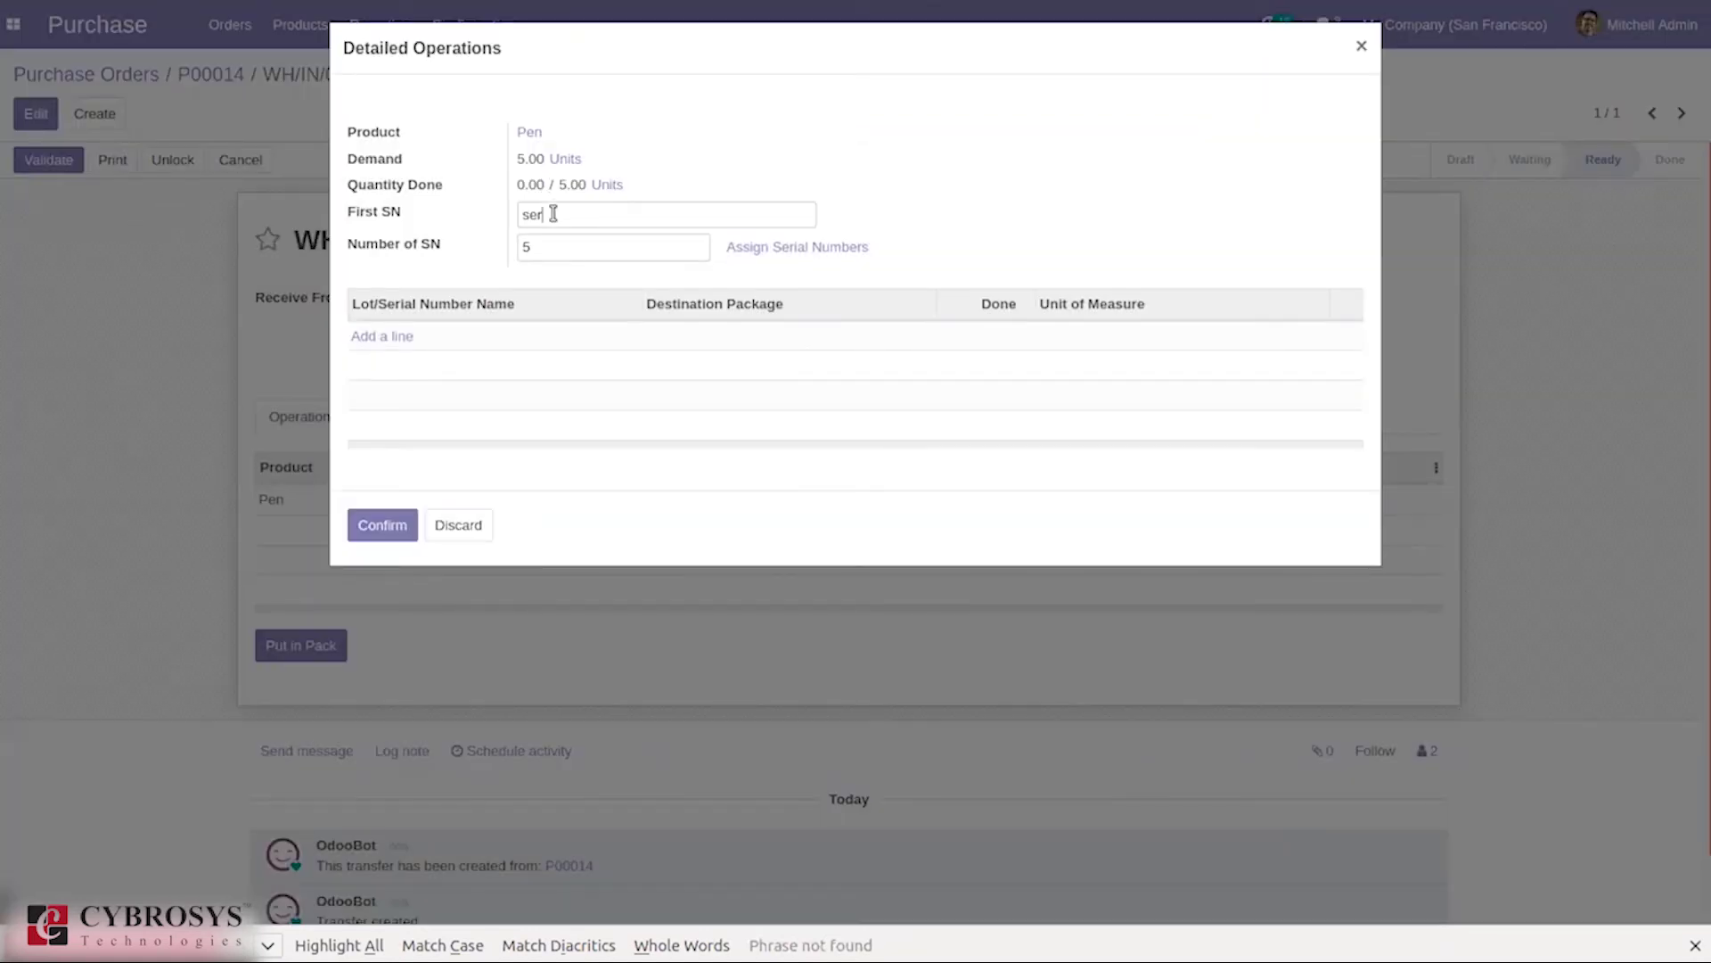
Assign the serial numbers starting from ser1, confirm the detailed operations, and validate the receipt.
{"action": "left_click", "coordinate": [792, 249]}
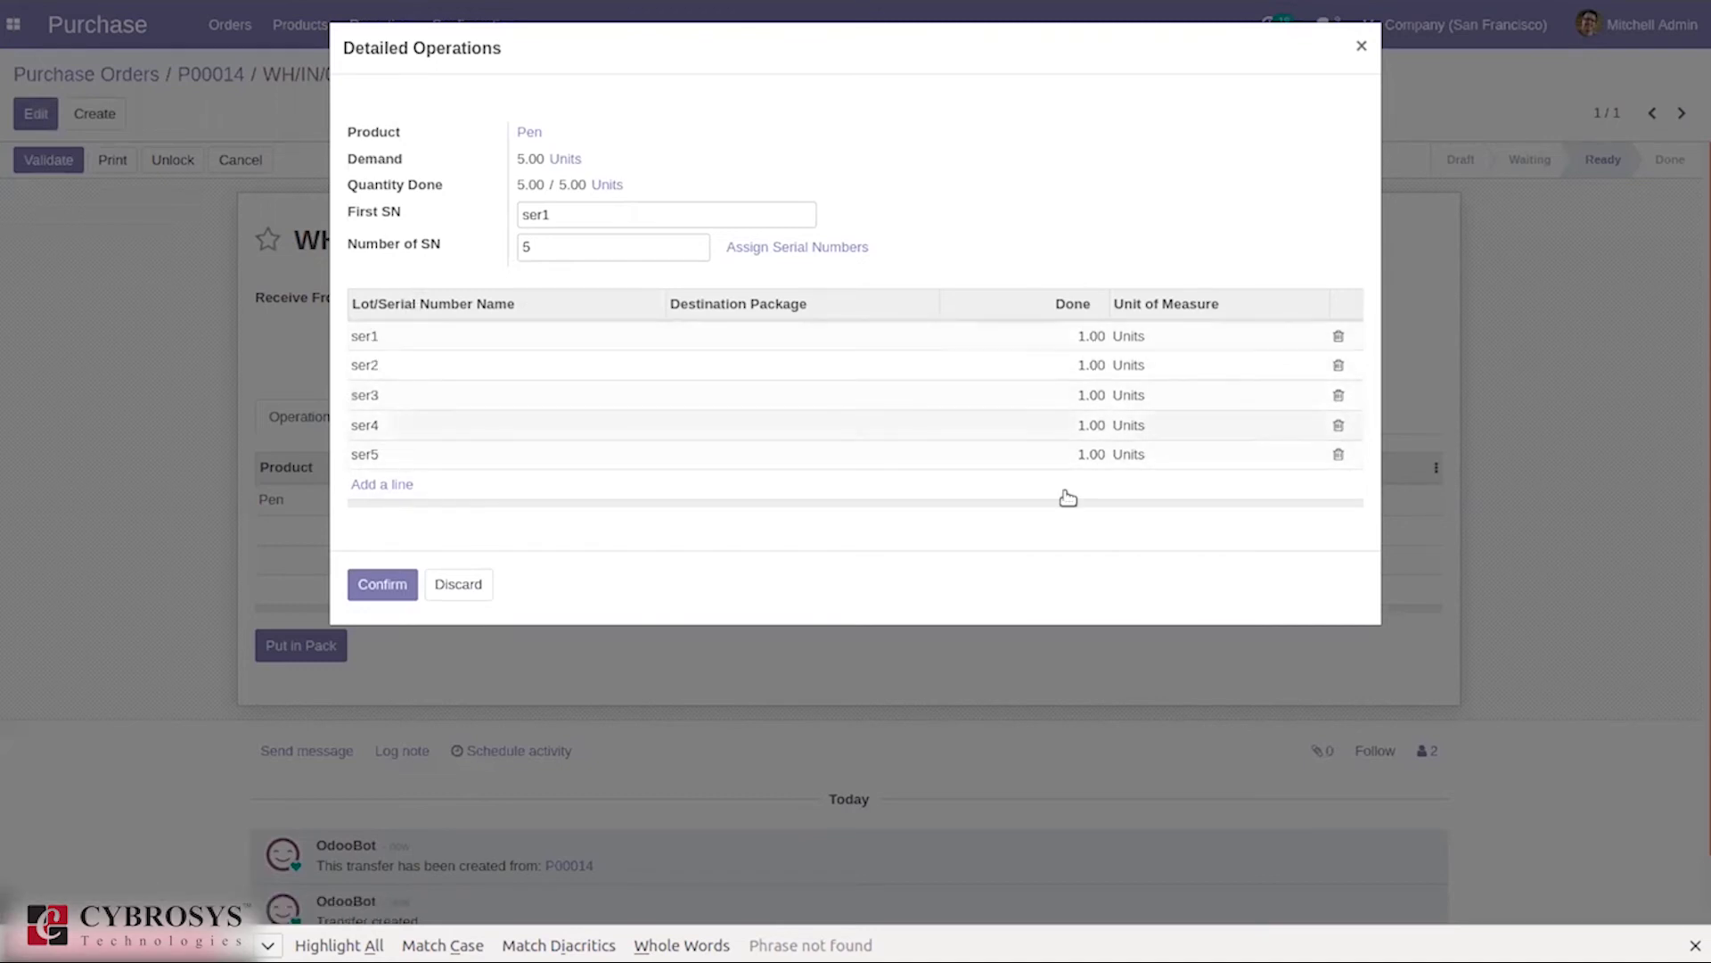
{"action": "left_click", "coordinate": [383, 584]}
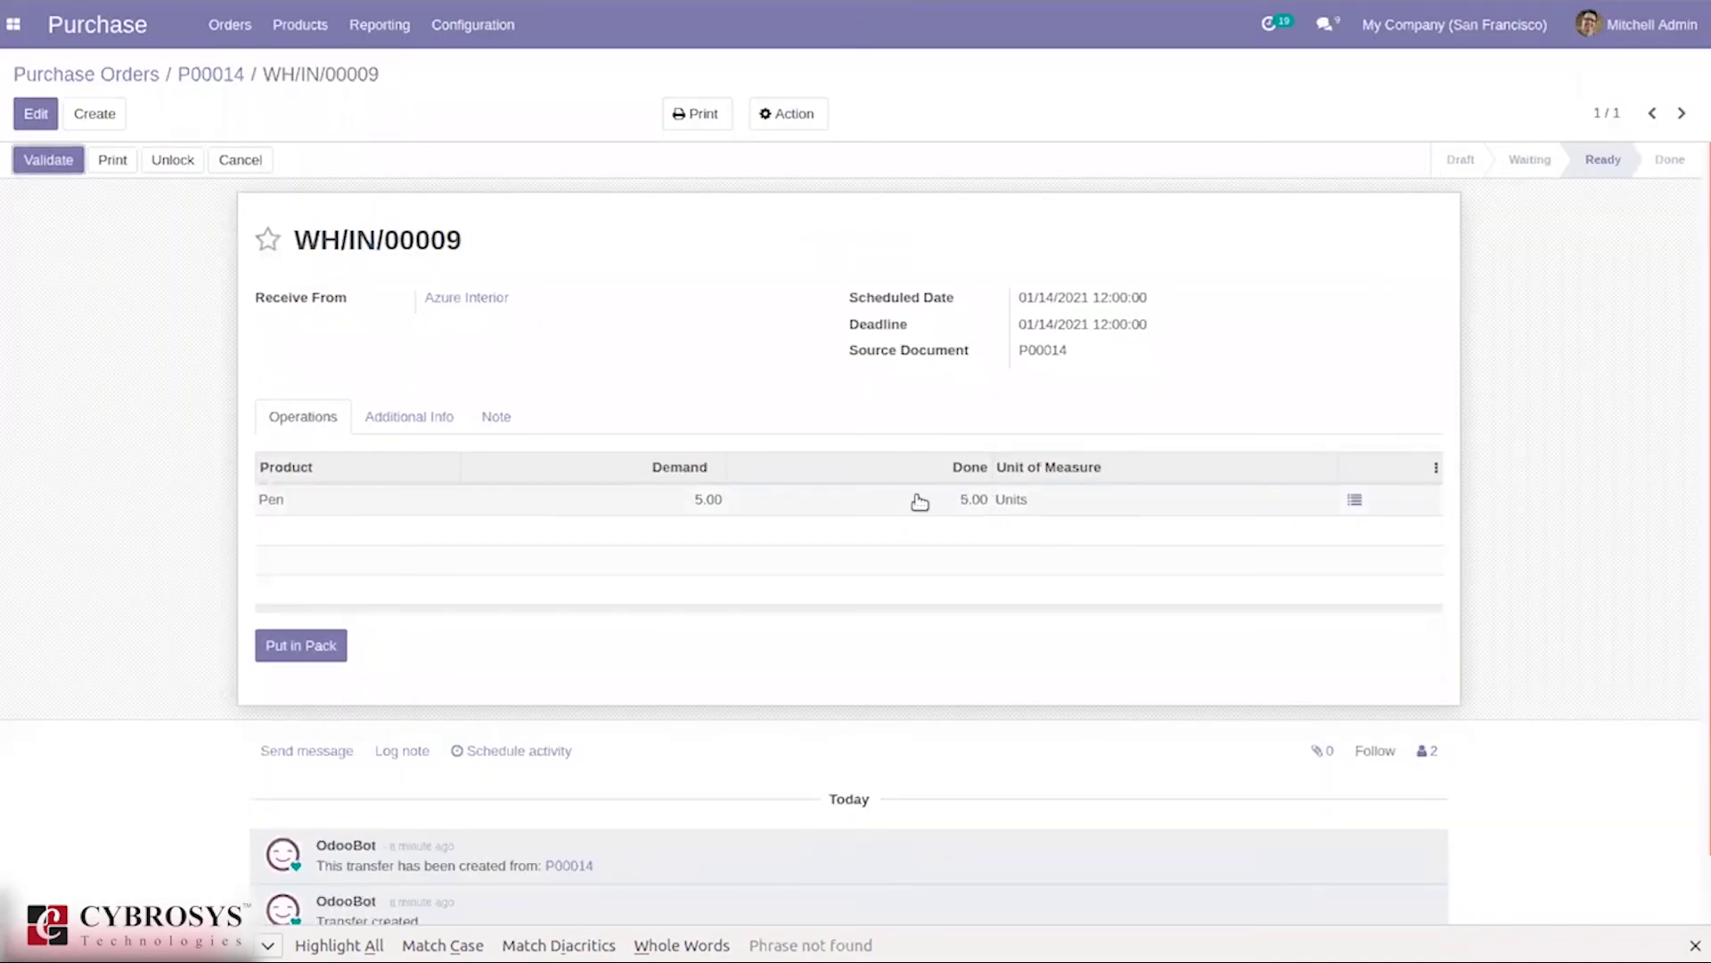
{"action": "left_click", "coordinate": [47, 163]}
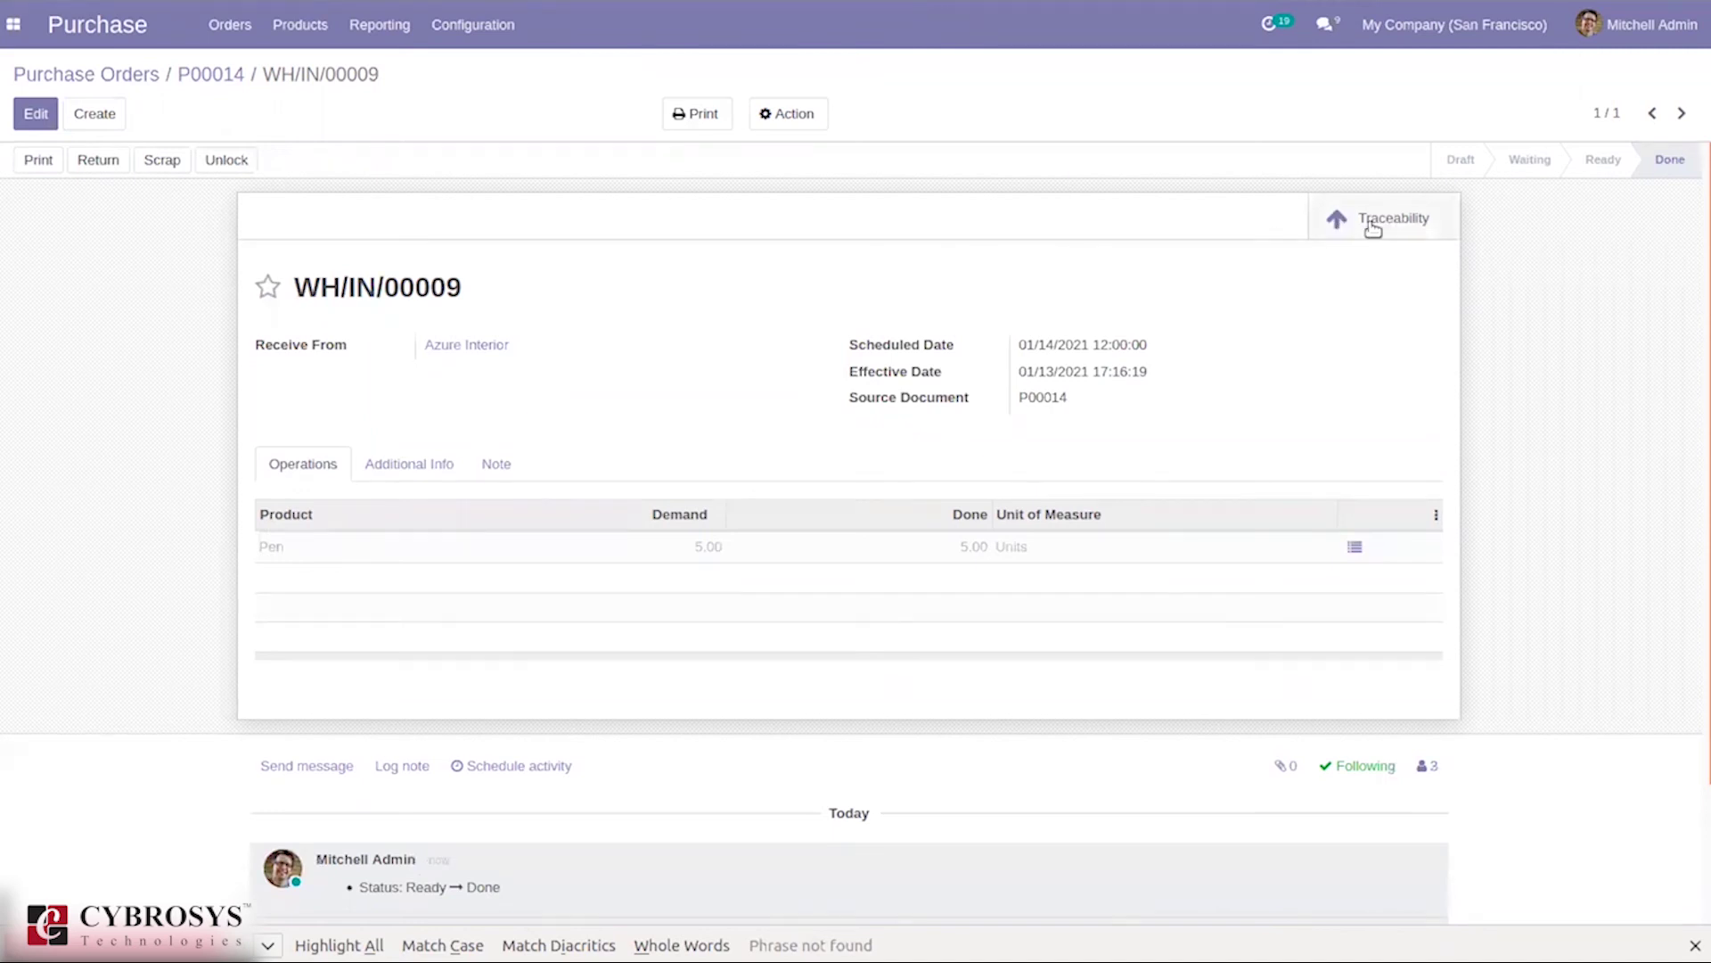
View the traceability report of the Pen receipt and return to the receipt.
{"action": "left_click", "coordinate": [1375, 230]}
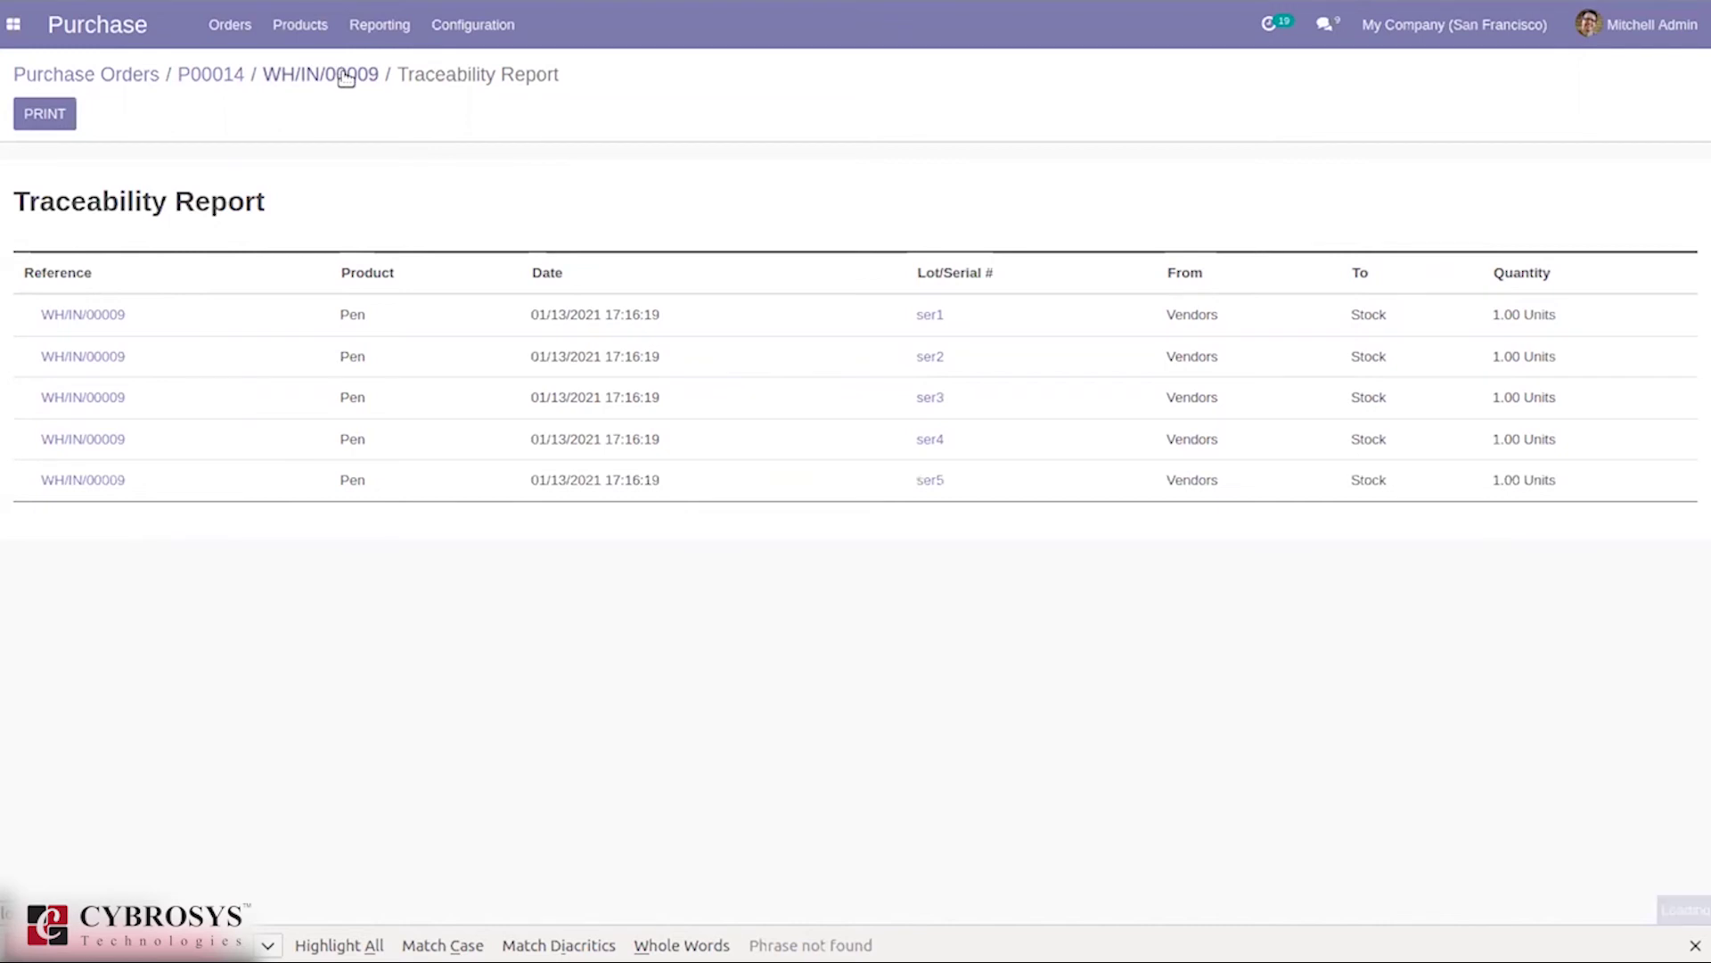
{"action": "left_click", "coordinate": [346, 76]}
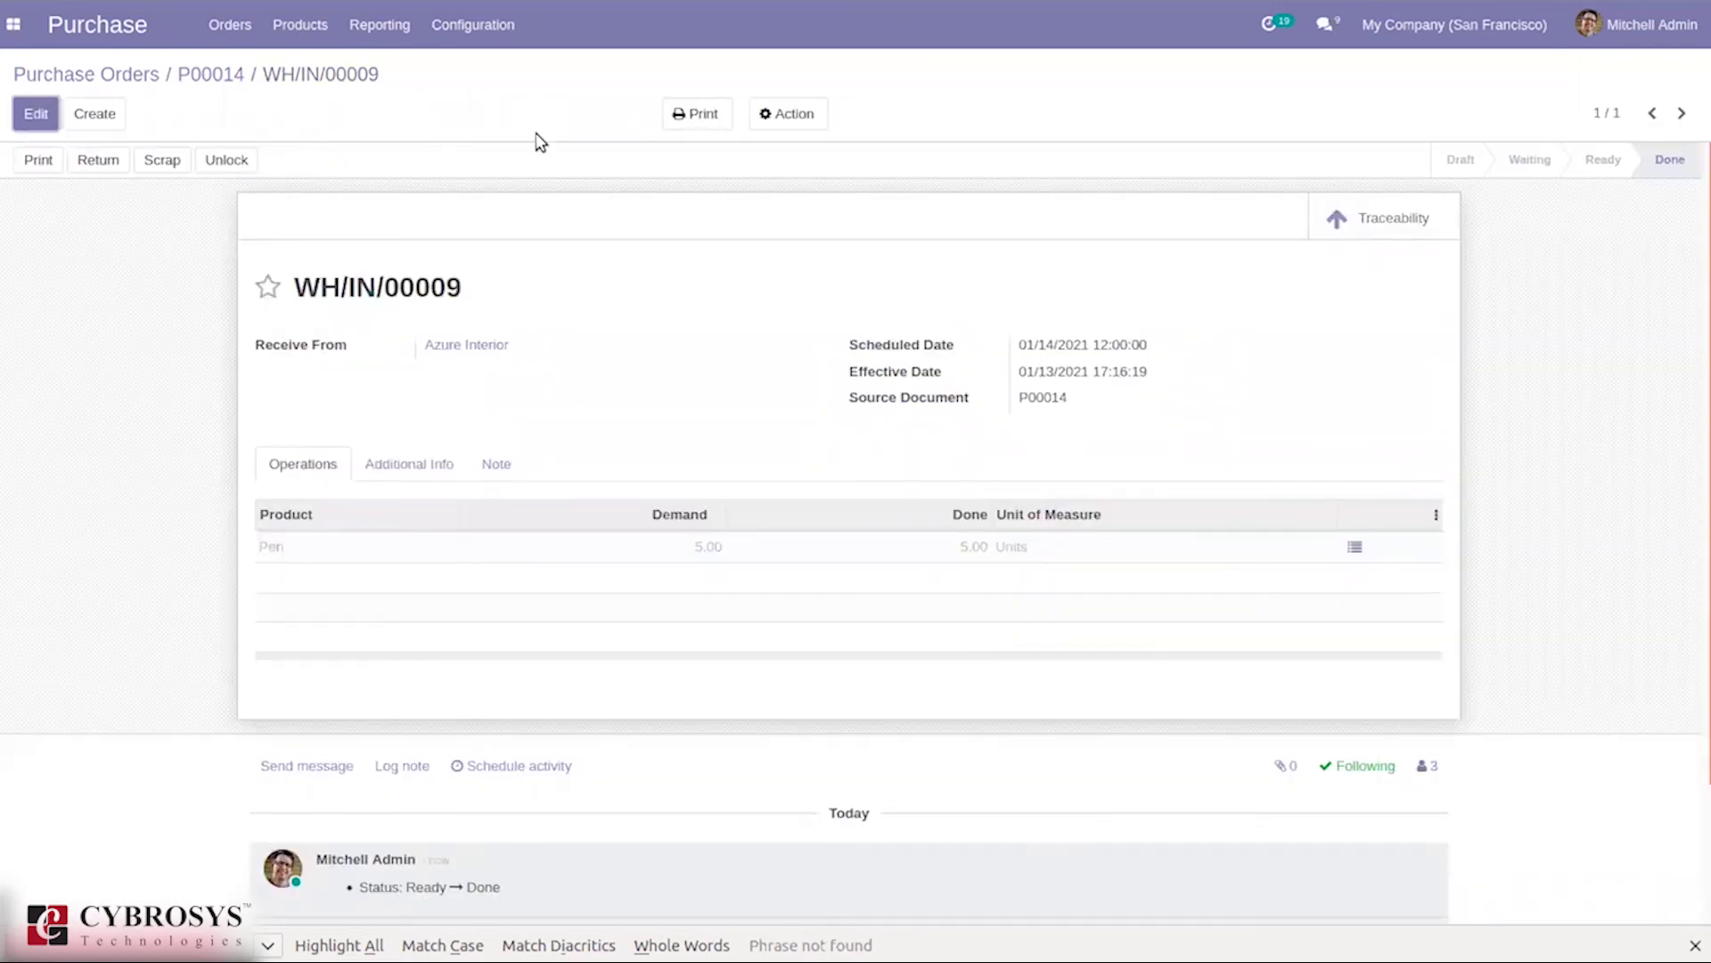
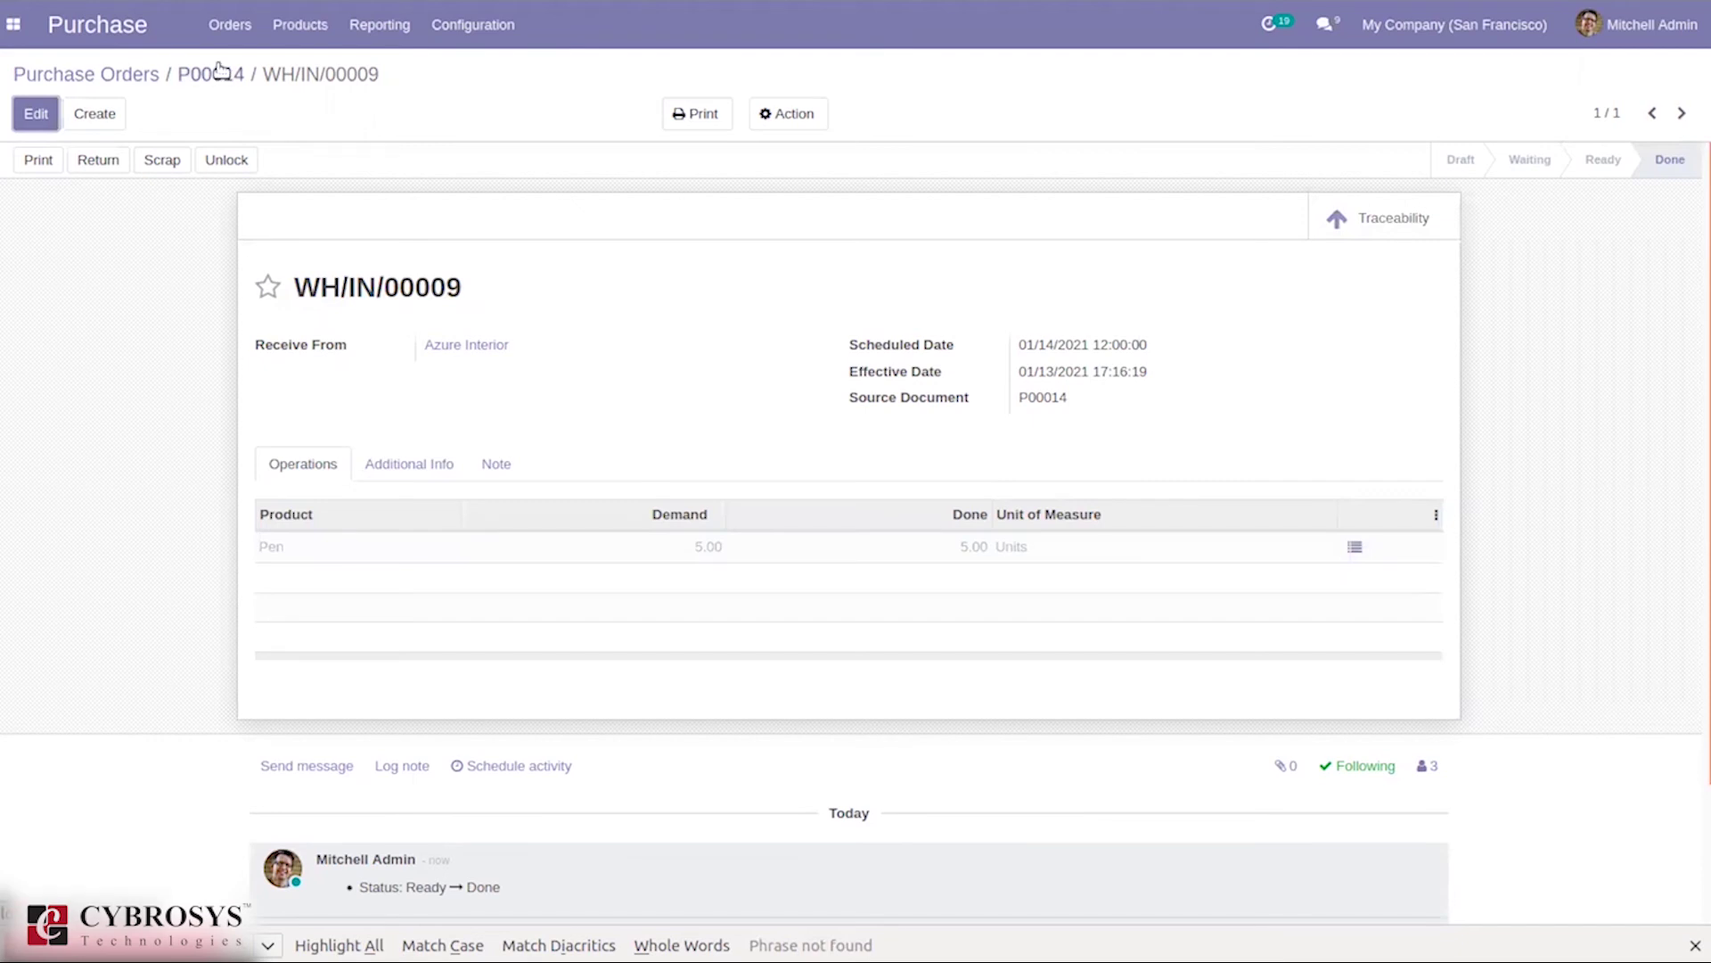
Switch to the Sales app and create a new quotation for Registered Customer.
{"action": "left_click", "coordinate": [13, 24]}
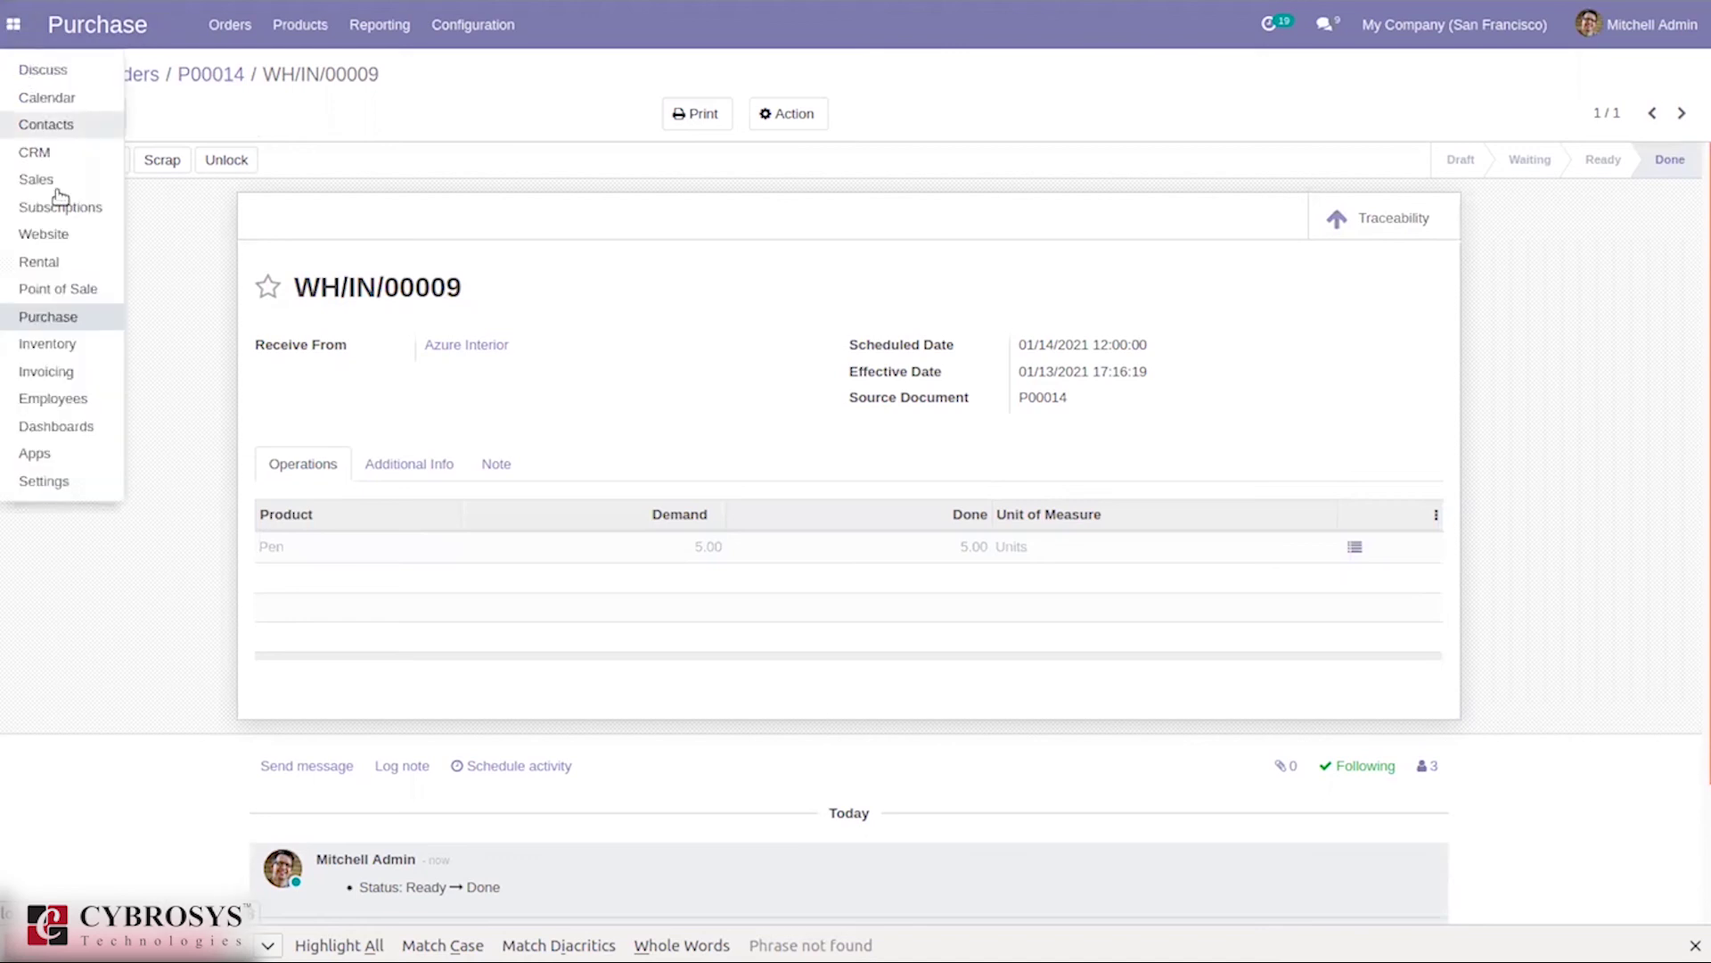
{"action": "left_click", "coordinate": [56, 189]}
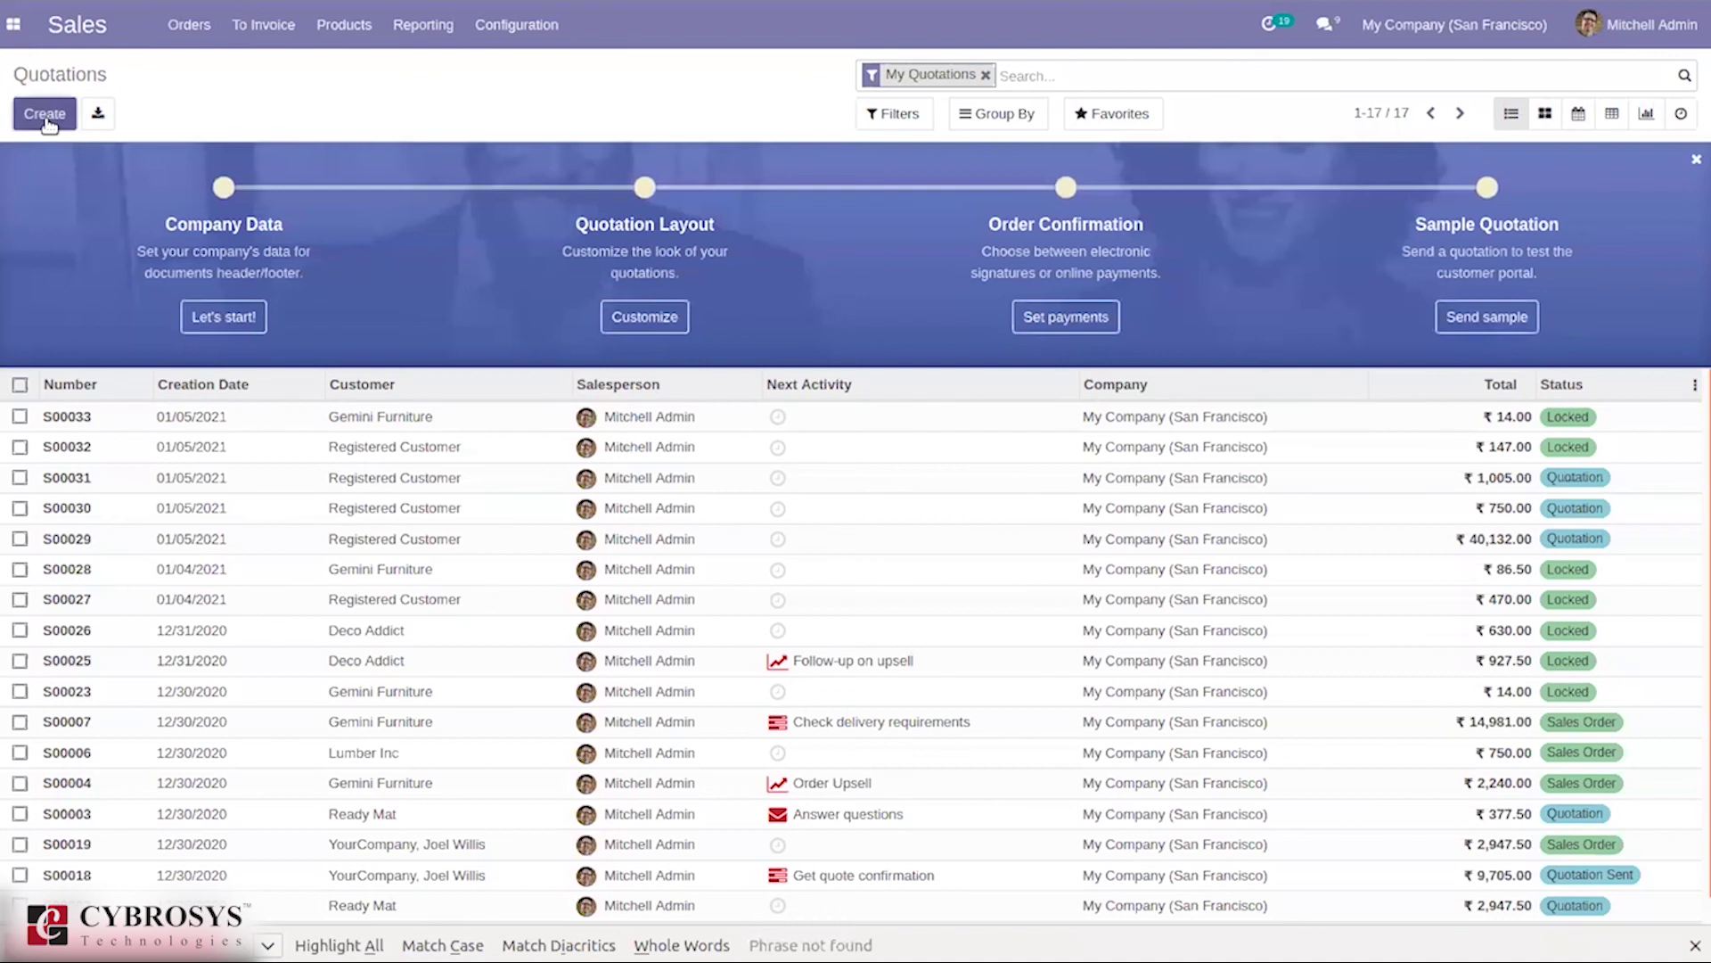
{"action": "left_click", "coordinate": [45, 115]}
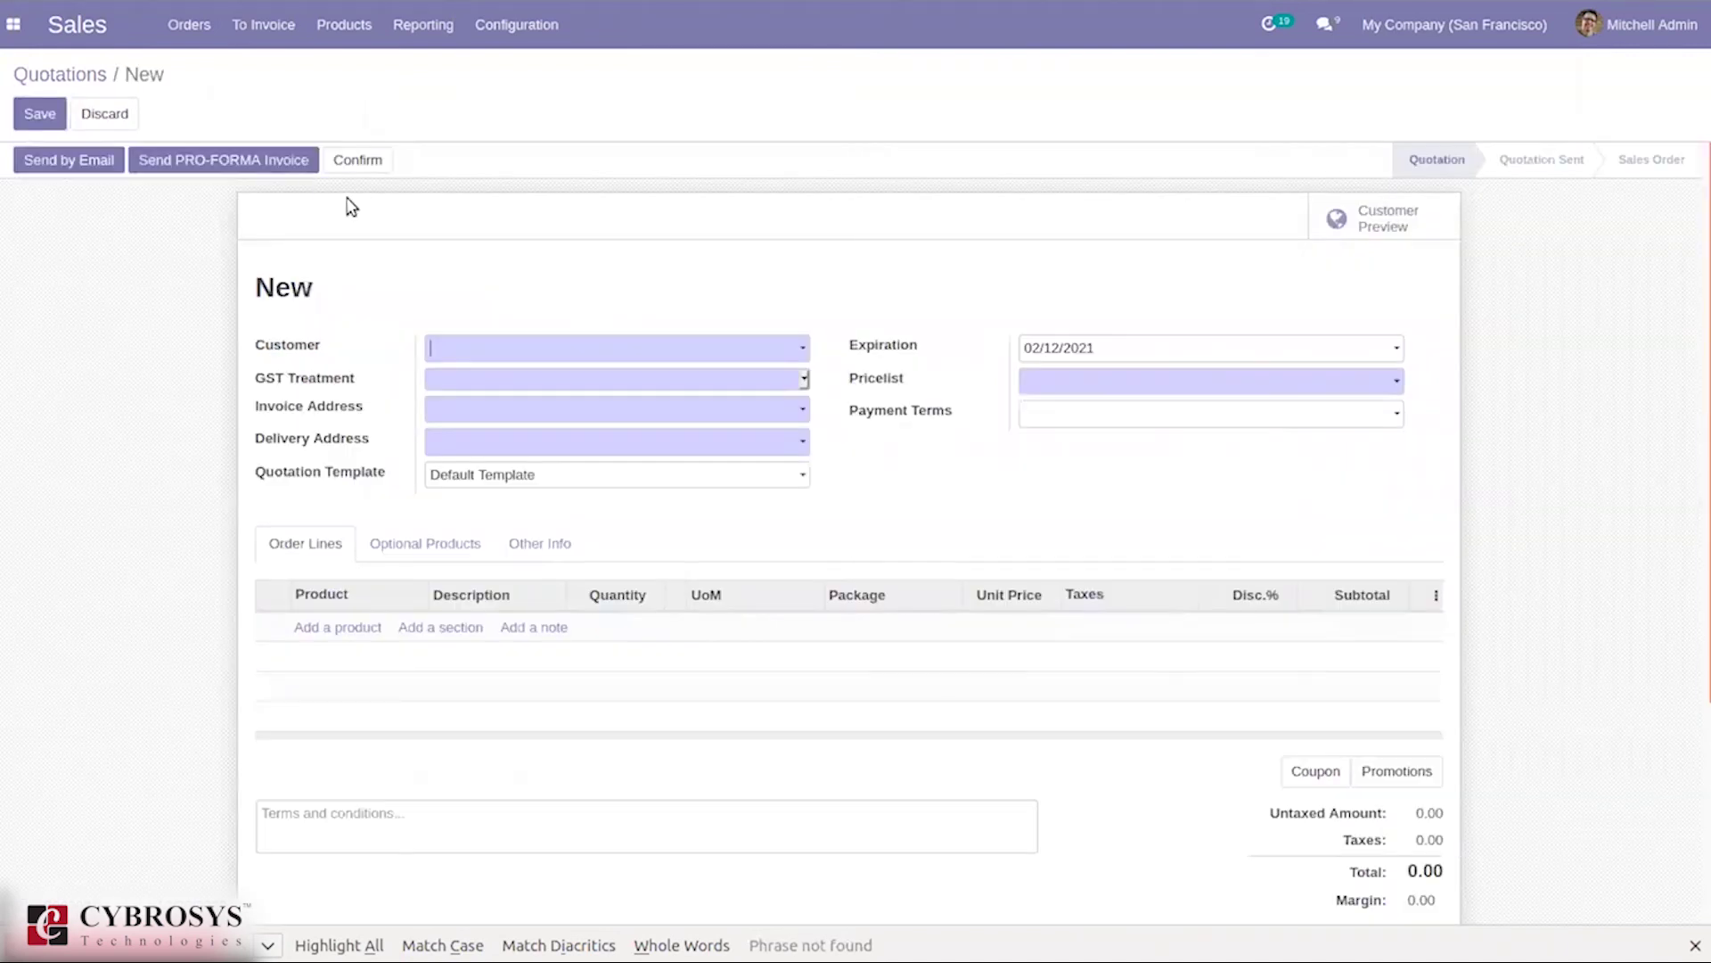
{"action": "left_click", "coordinate": [474, 348]}
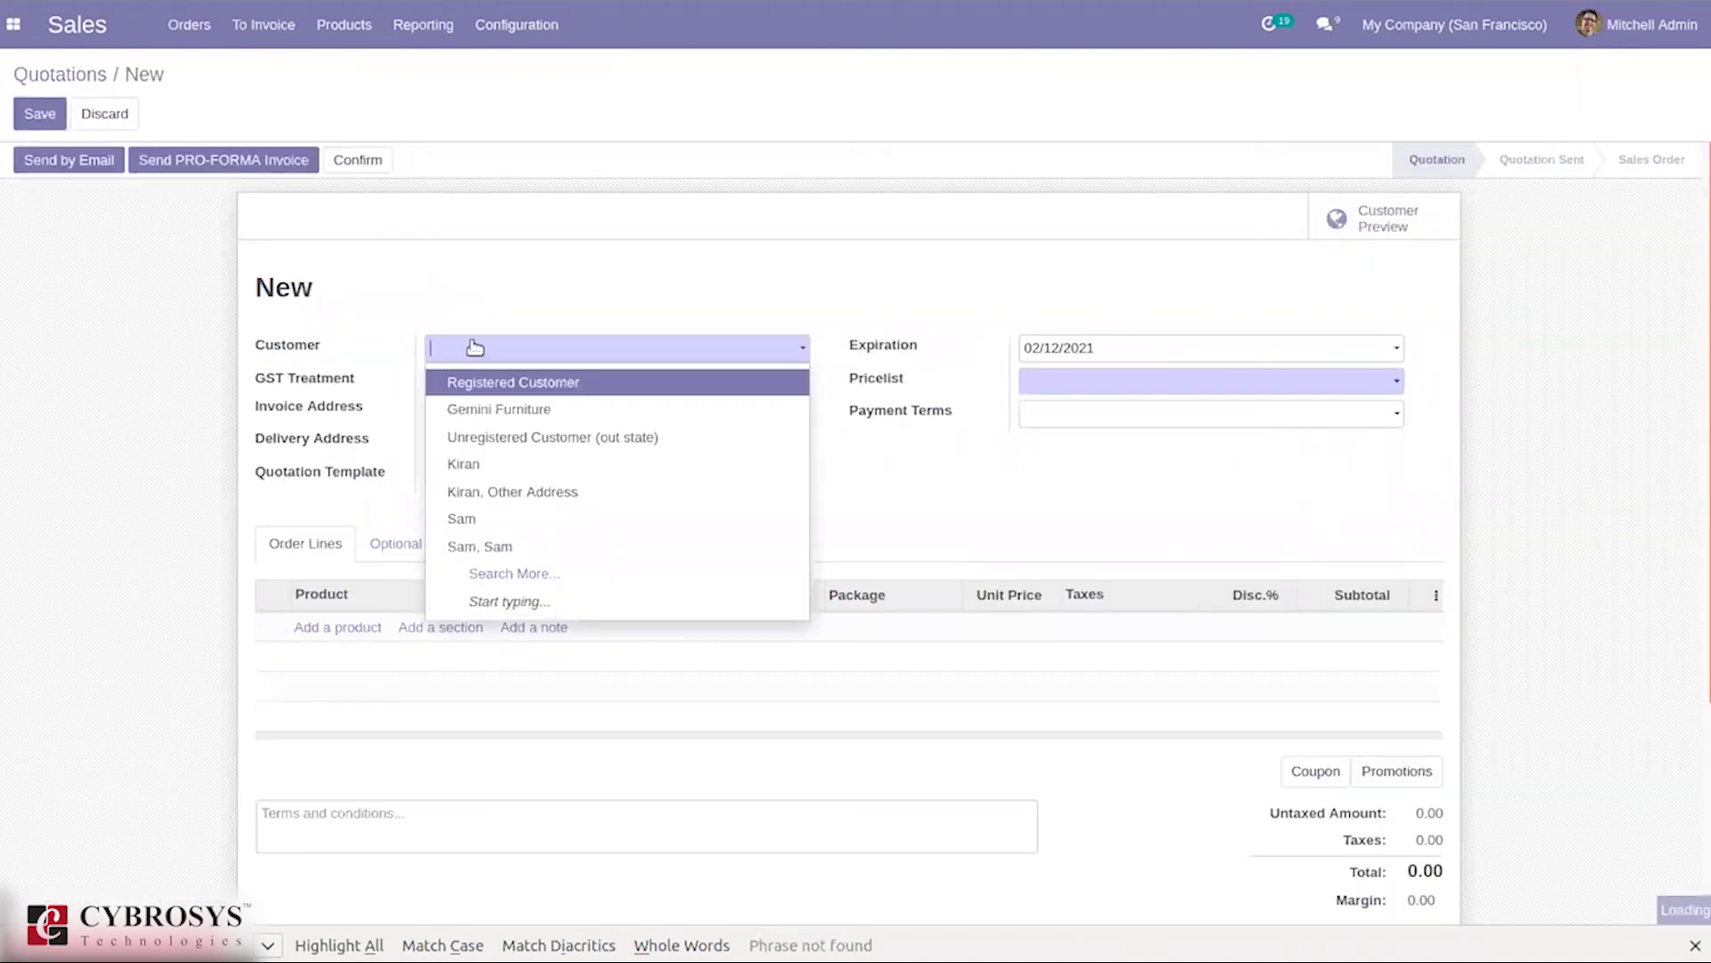
{"action": "left_click", "coordinate": [523, 383]}
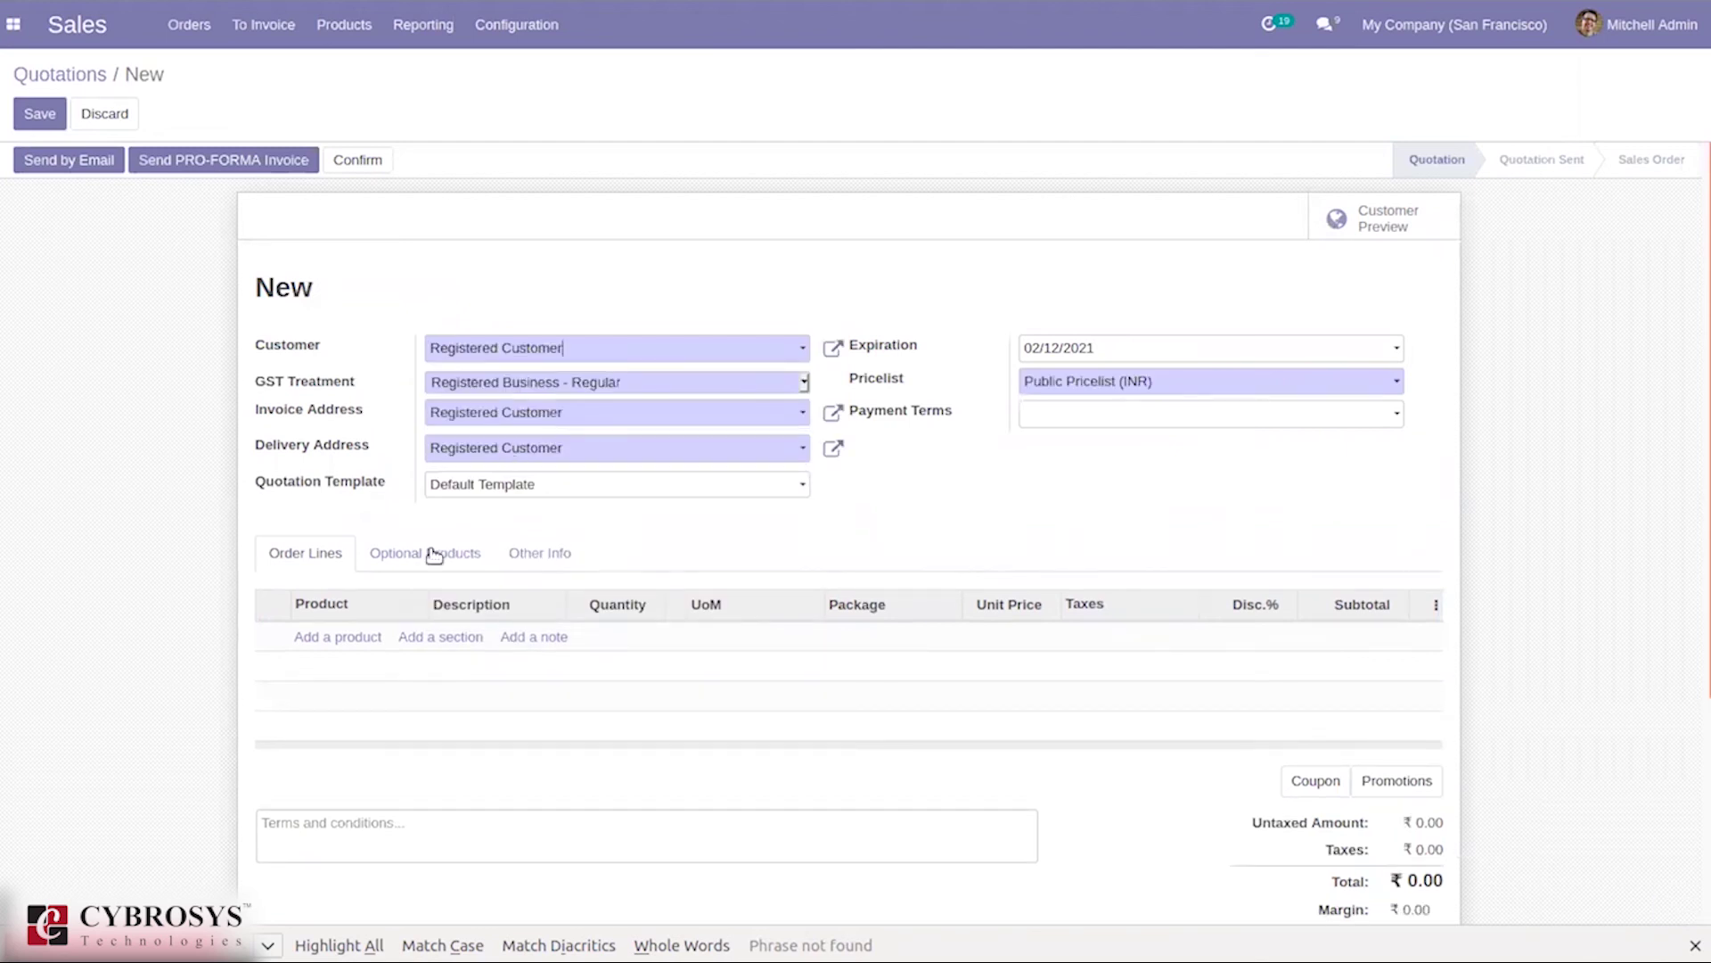
Add the products Large Bench and Pen to the quotation's order lines.
{"action": "left_click", "coordinate": [335, 638]}
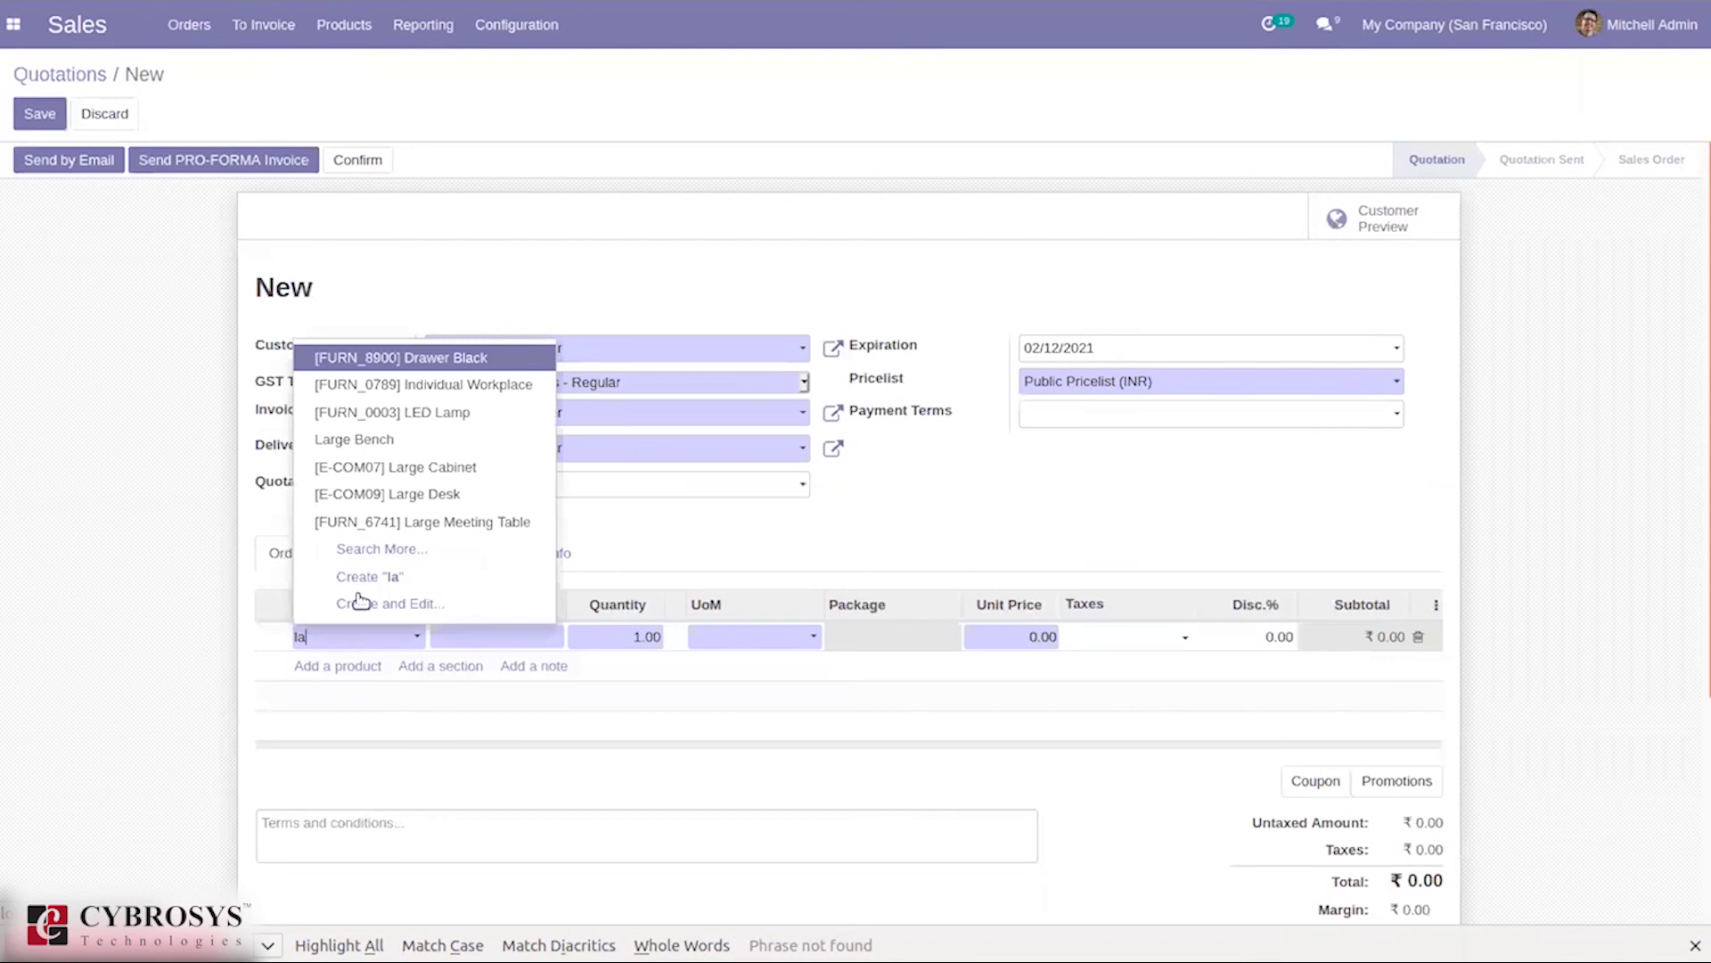
{"action": "left_click", "coordinate": [374, 442]}
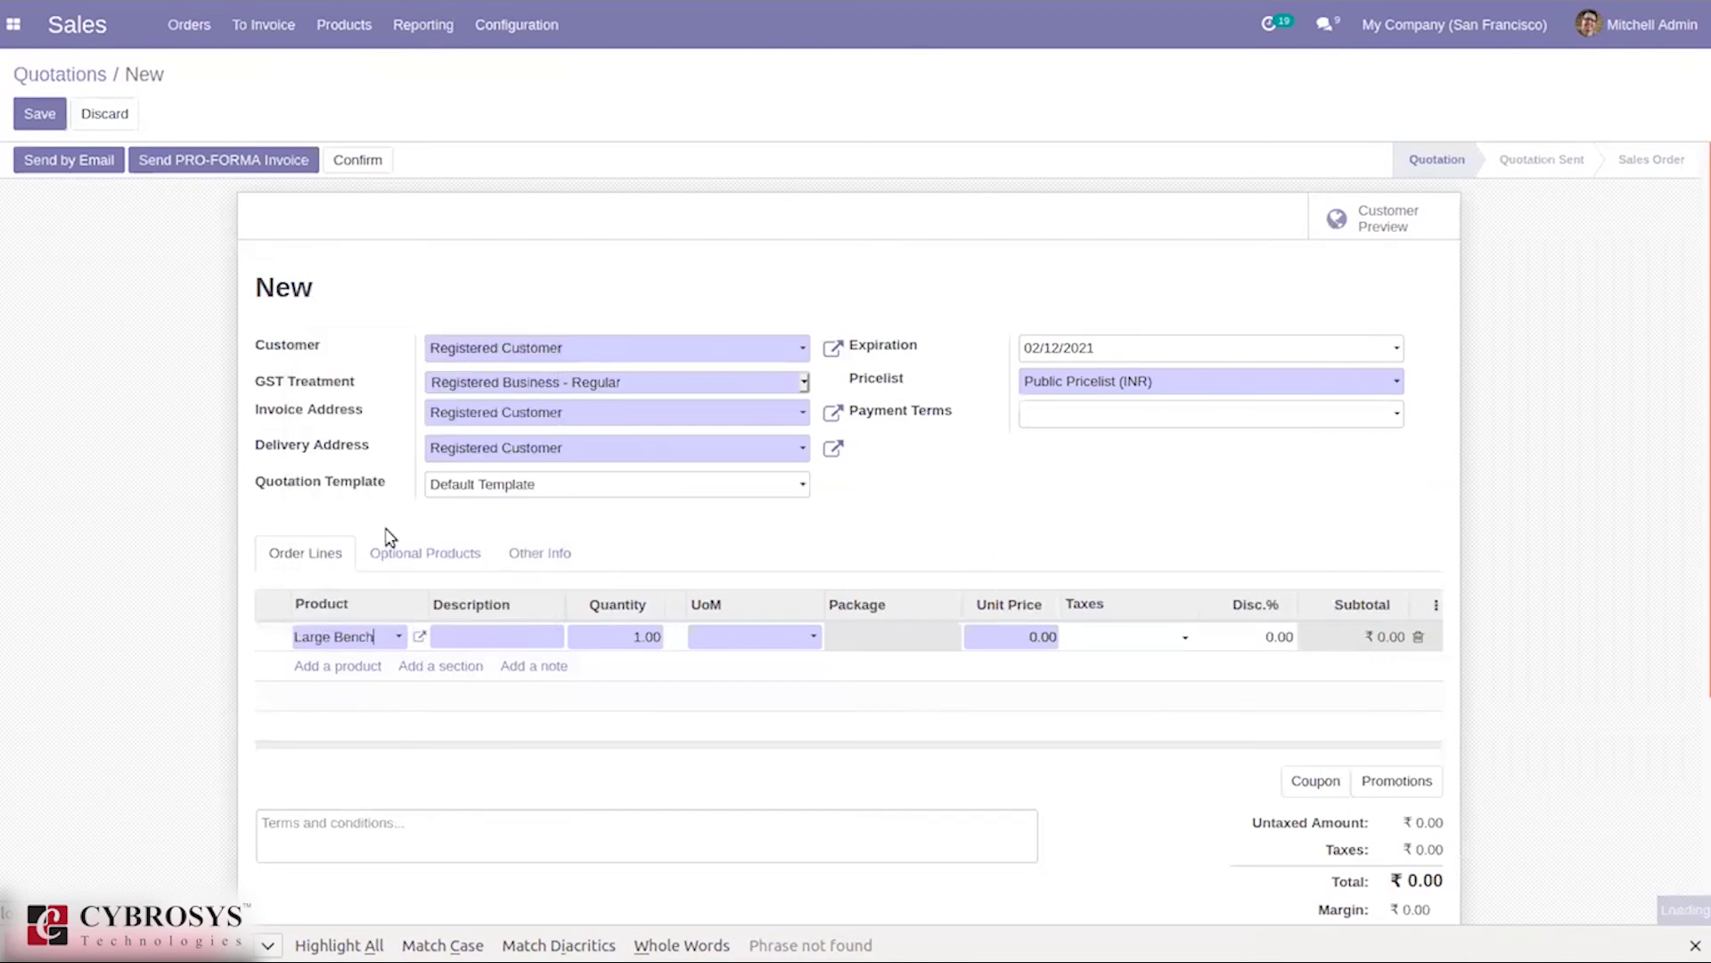
{"action": "left_click", "coordinate": [369, 670]}
{"action": "type", "text": "pe"}
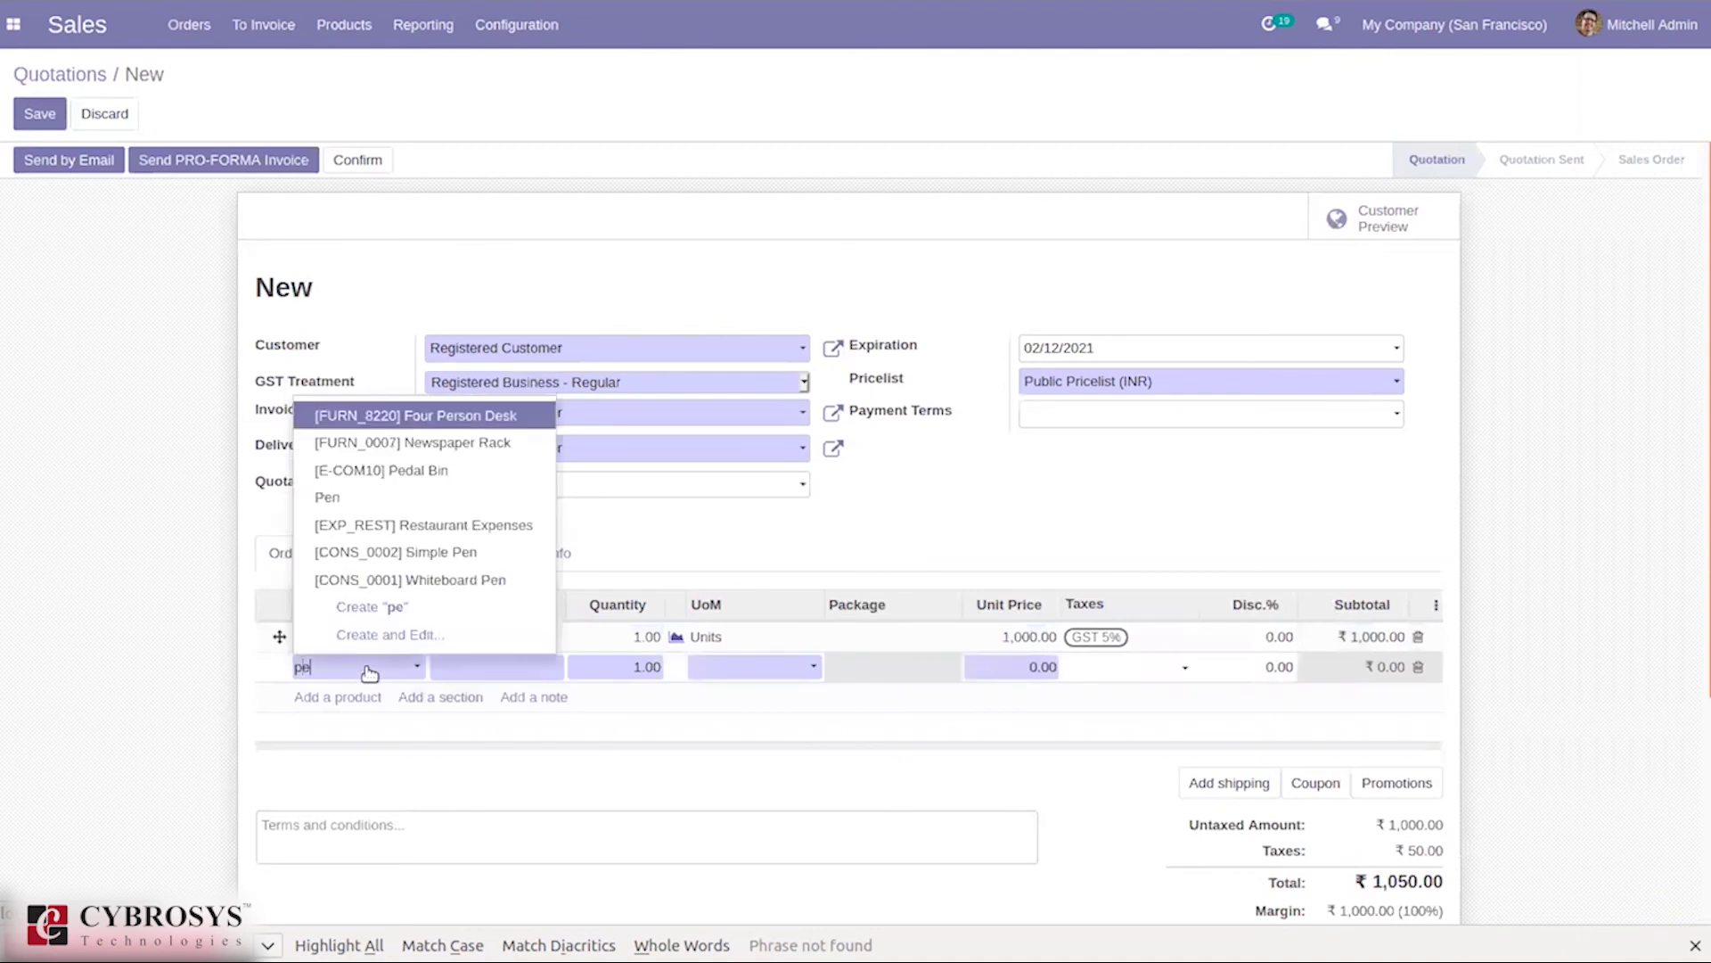
{"action": "left_click", "coordinate": [327, 497]}
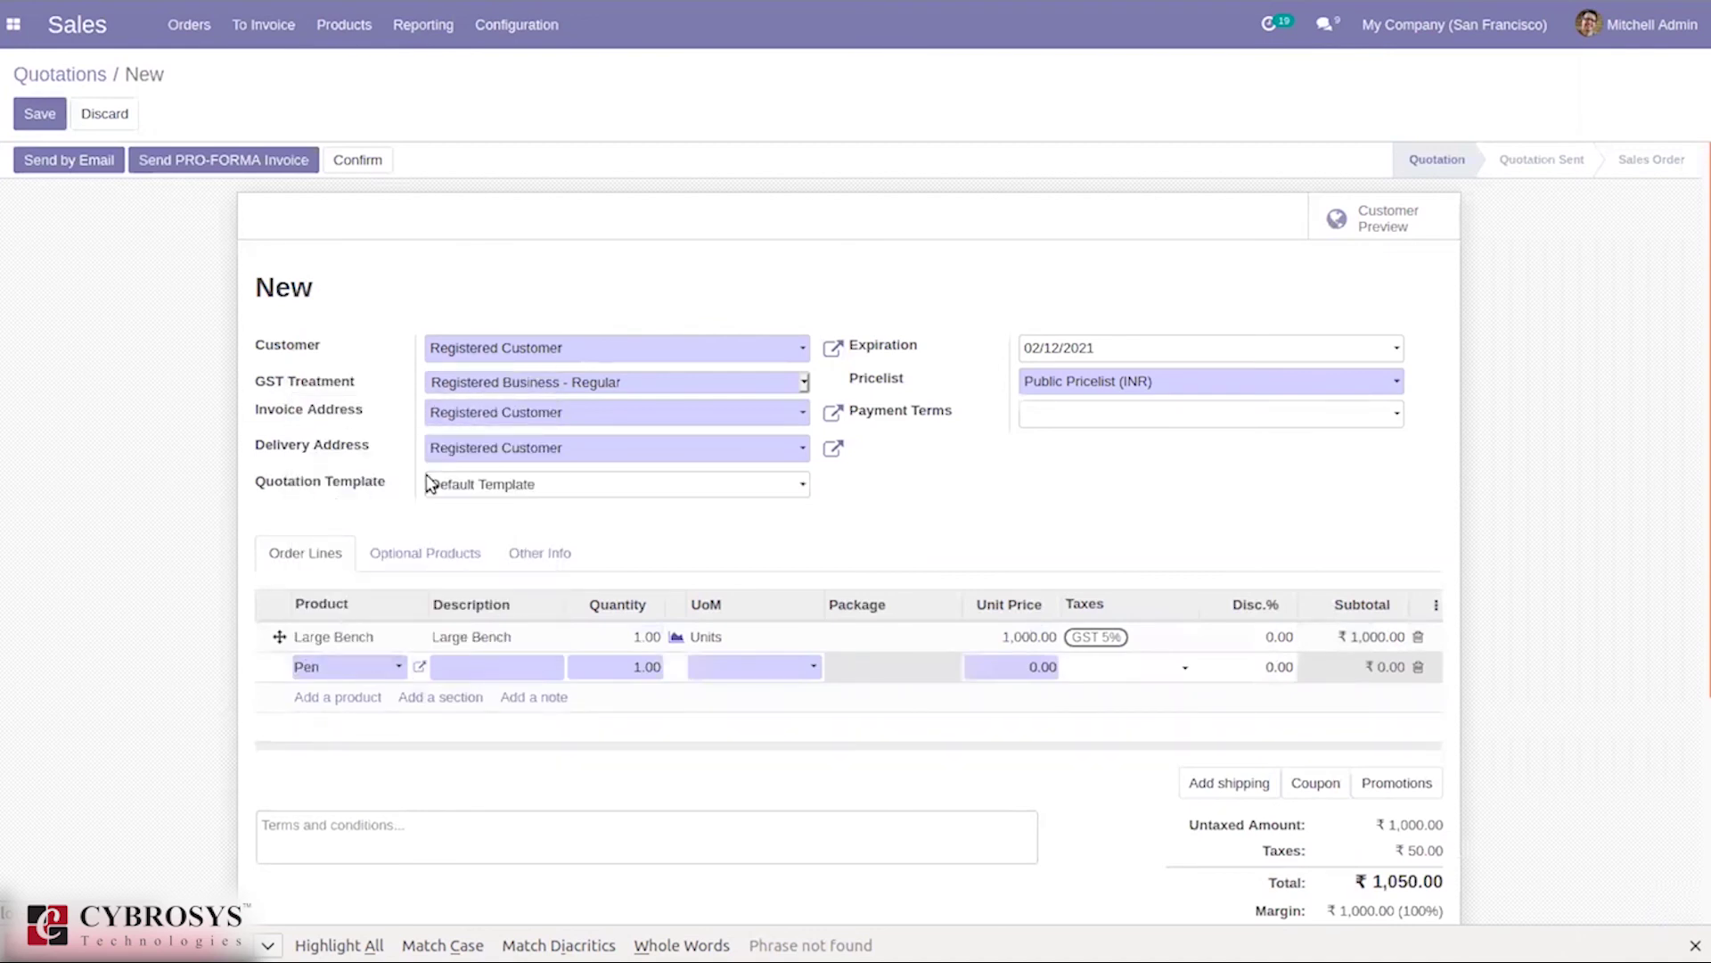
Set the quantities to 2 for Large Bench and 3 for Pen, and confirm the quotation.
{"action": "left_click", "coordinate": [646, 636]}
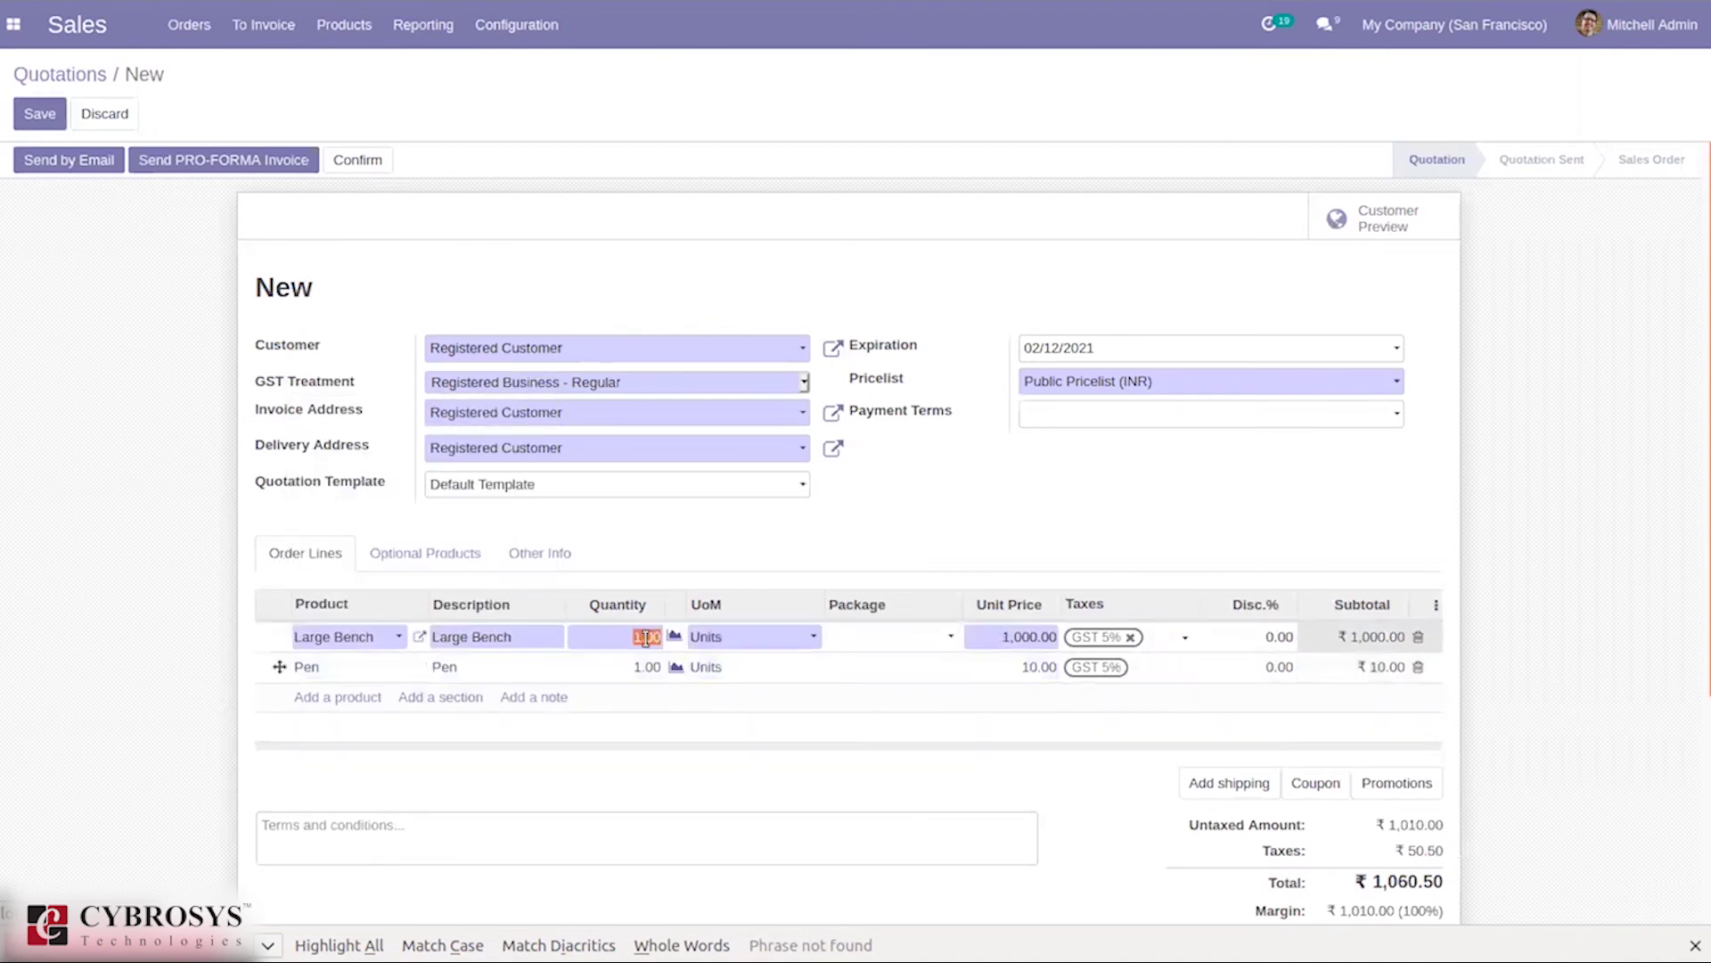
{"action": "type", "text": "2"}
{"action": "left_click", "coordinate": [644, 666]}
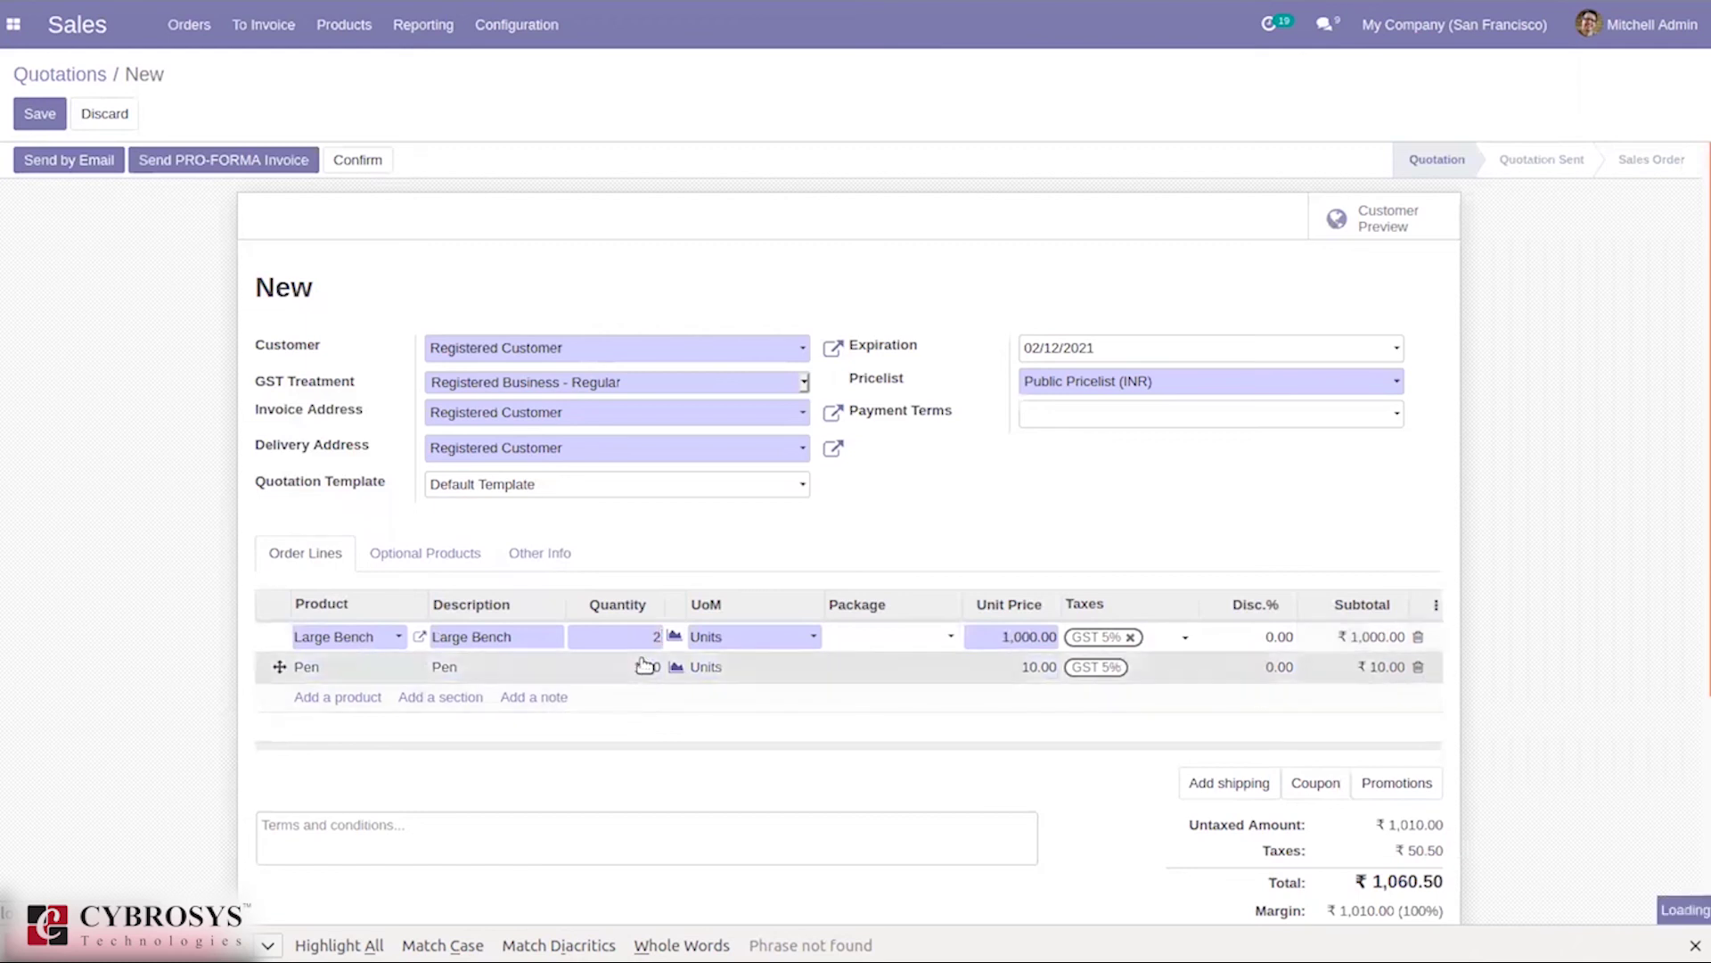
{"action": "type", "text": "3"}
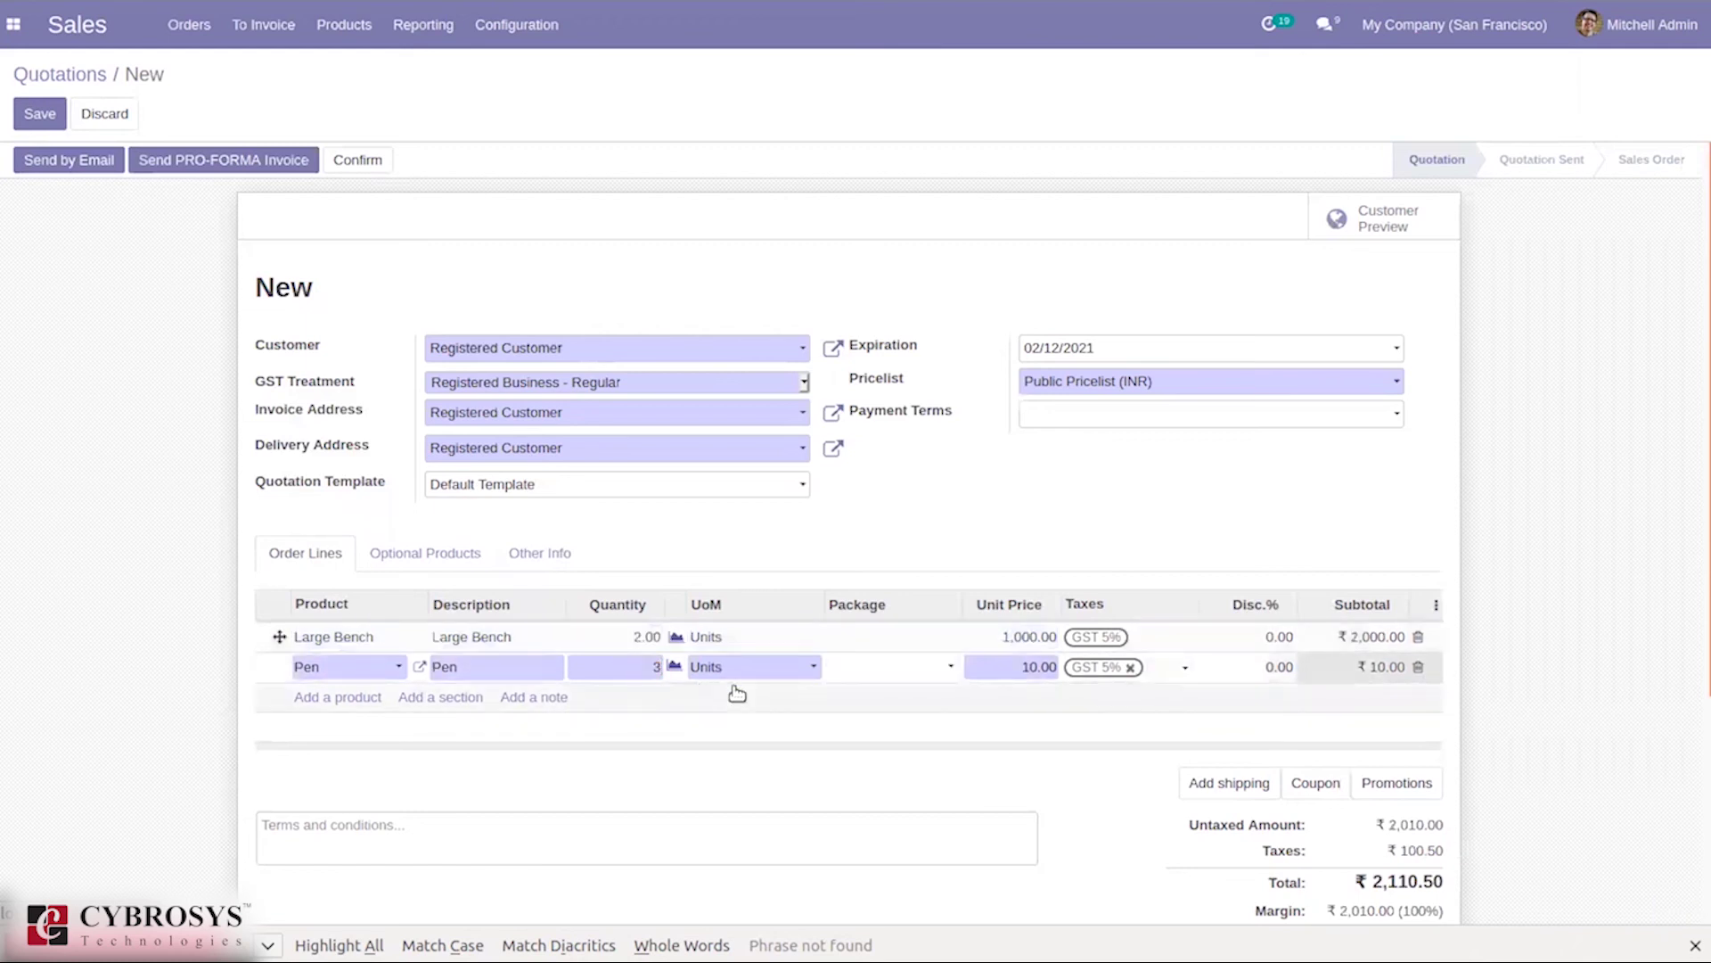
{"action": "left_click", "coordinate": [349, 158]}
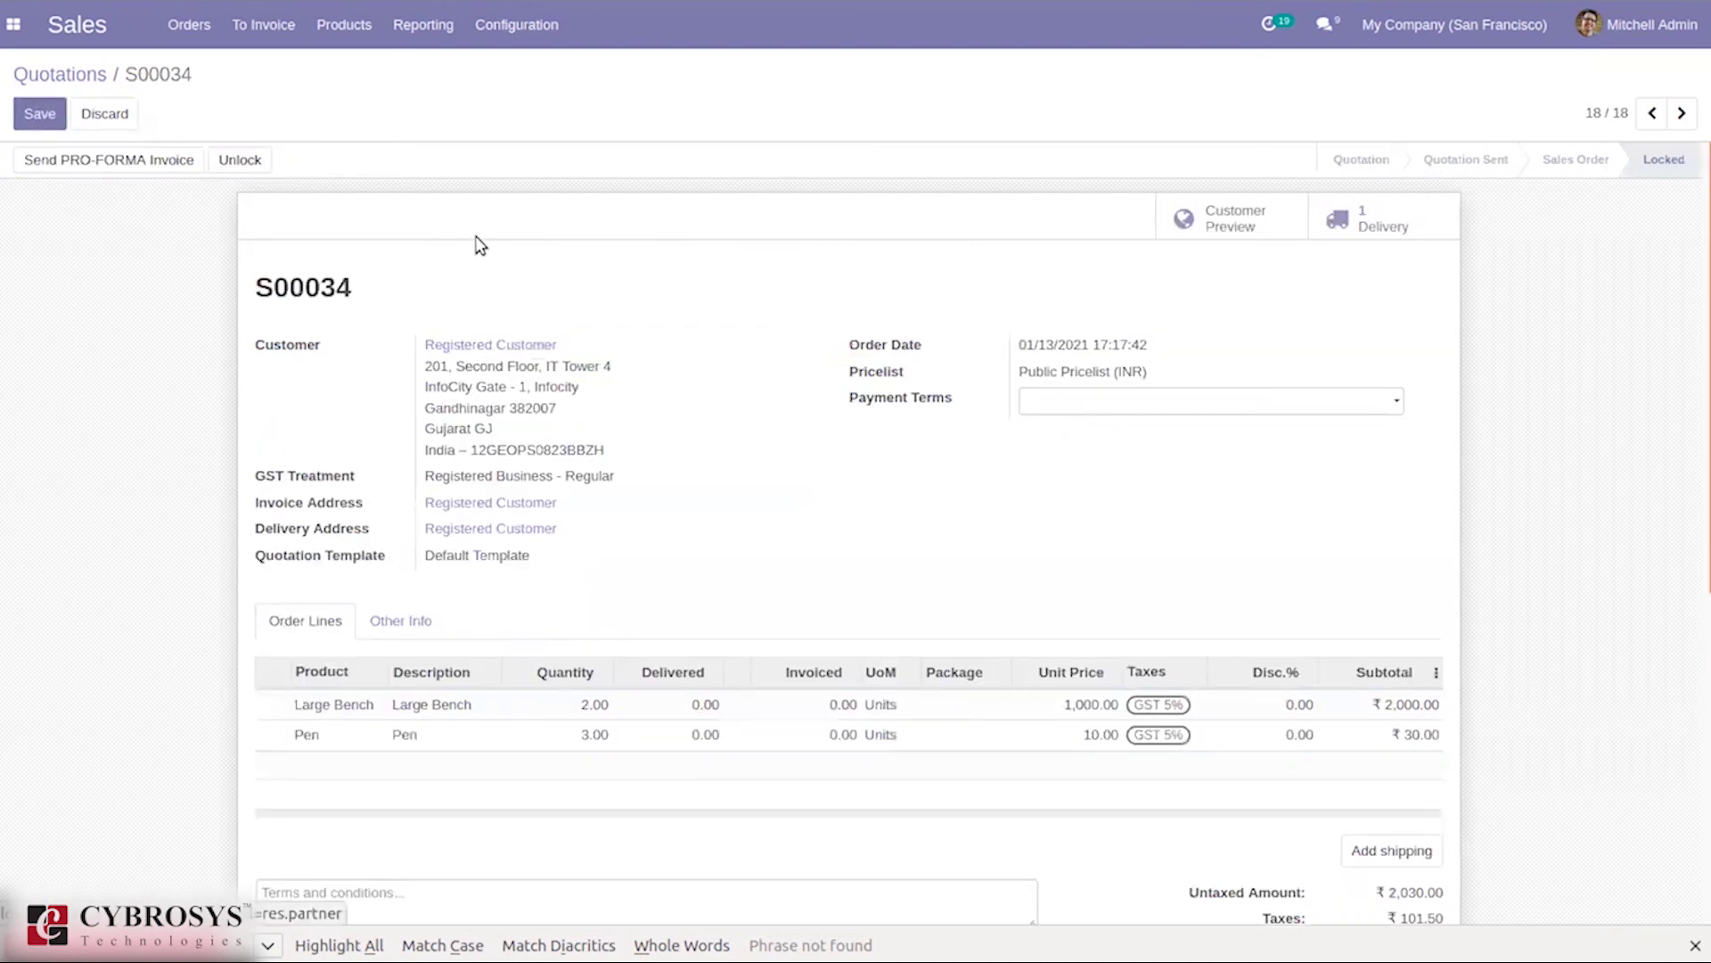
Validate the sales order's delivery, view its traceability report, and return to the delivery.
{"action": "left_click", "coordinate": [1395, 214]}
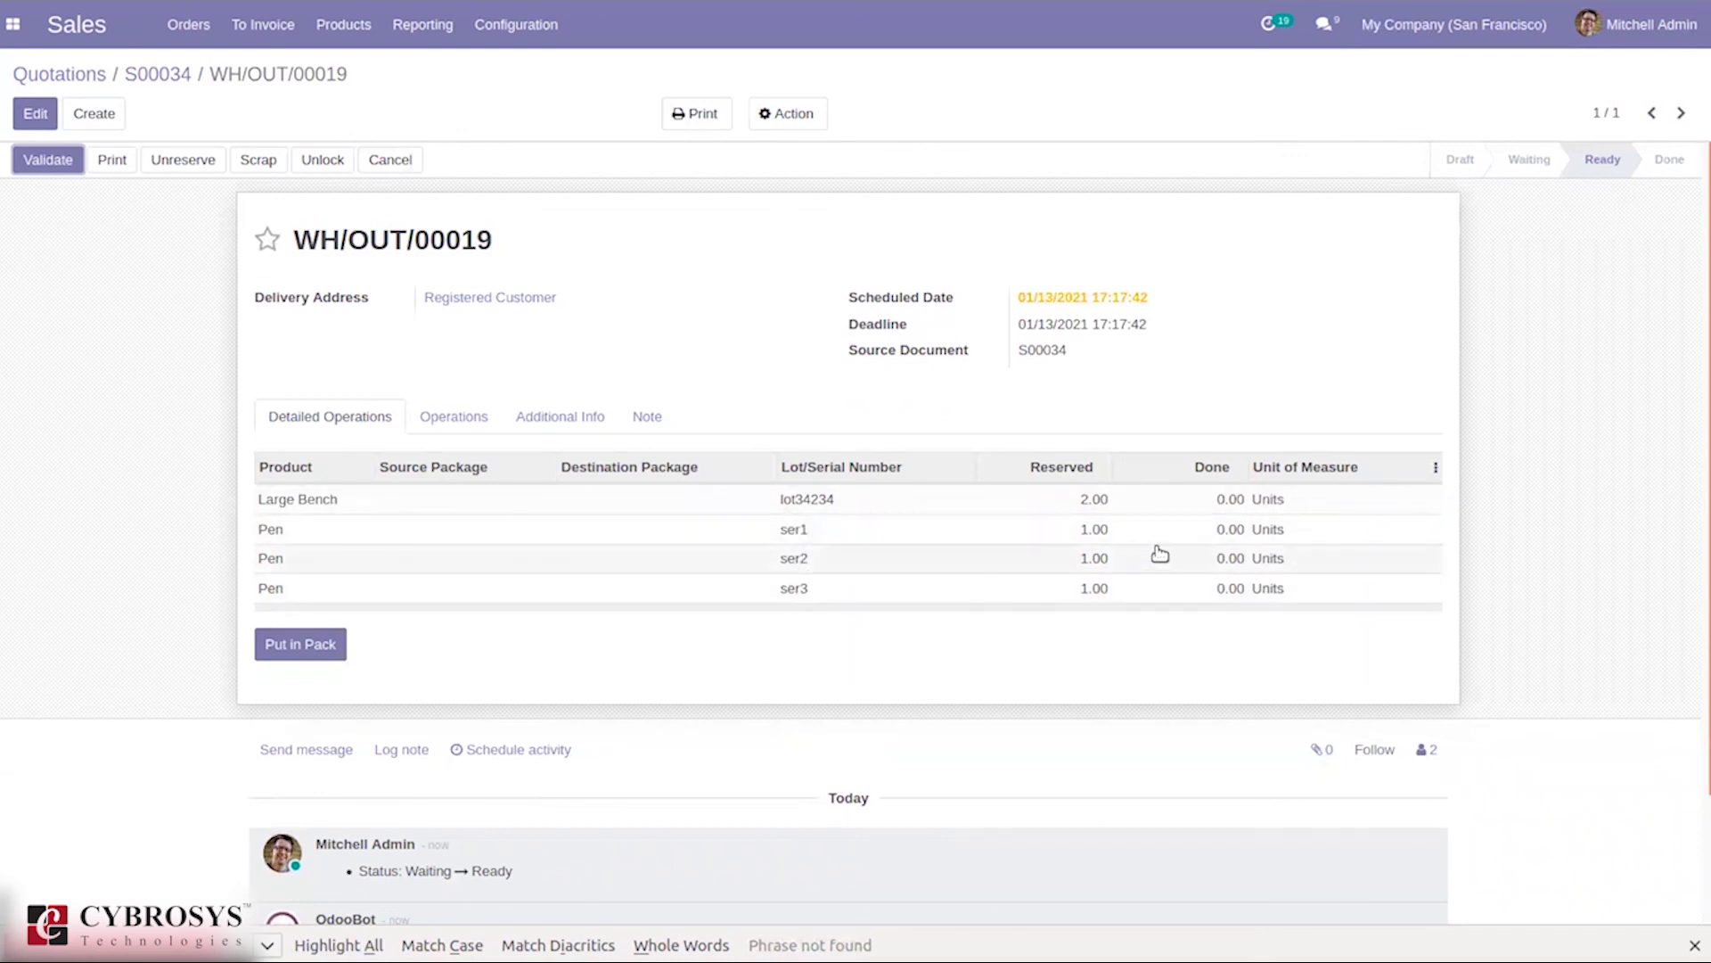
{"action": "left_click", "coordinate": [60, 160]}
{"action": "left_click", "coordinate": [372, 219]}
{"action": "left_click", "coordinate": [1348, 218]}
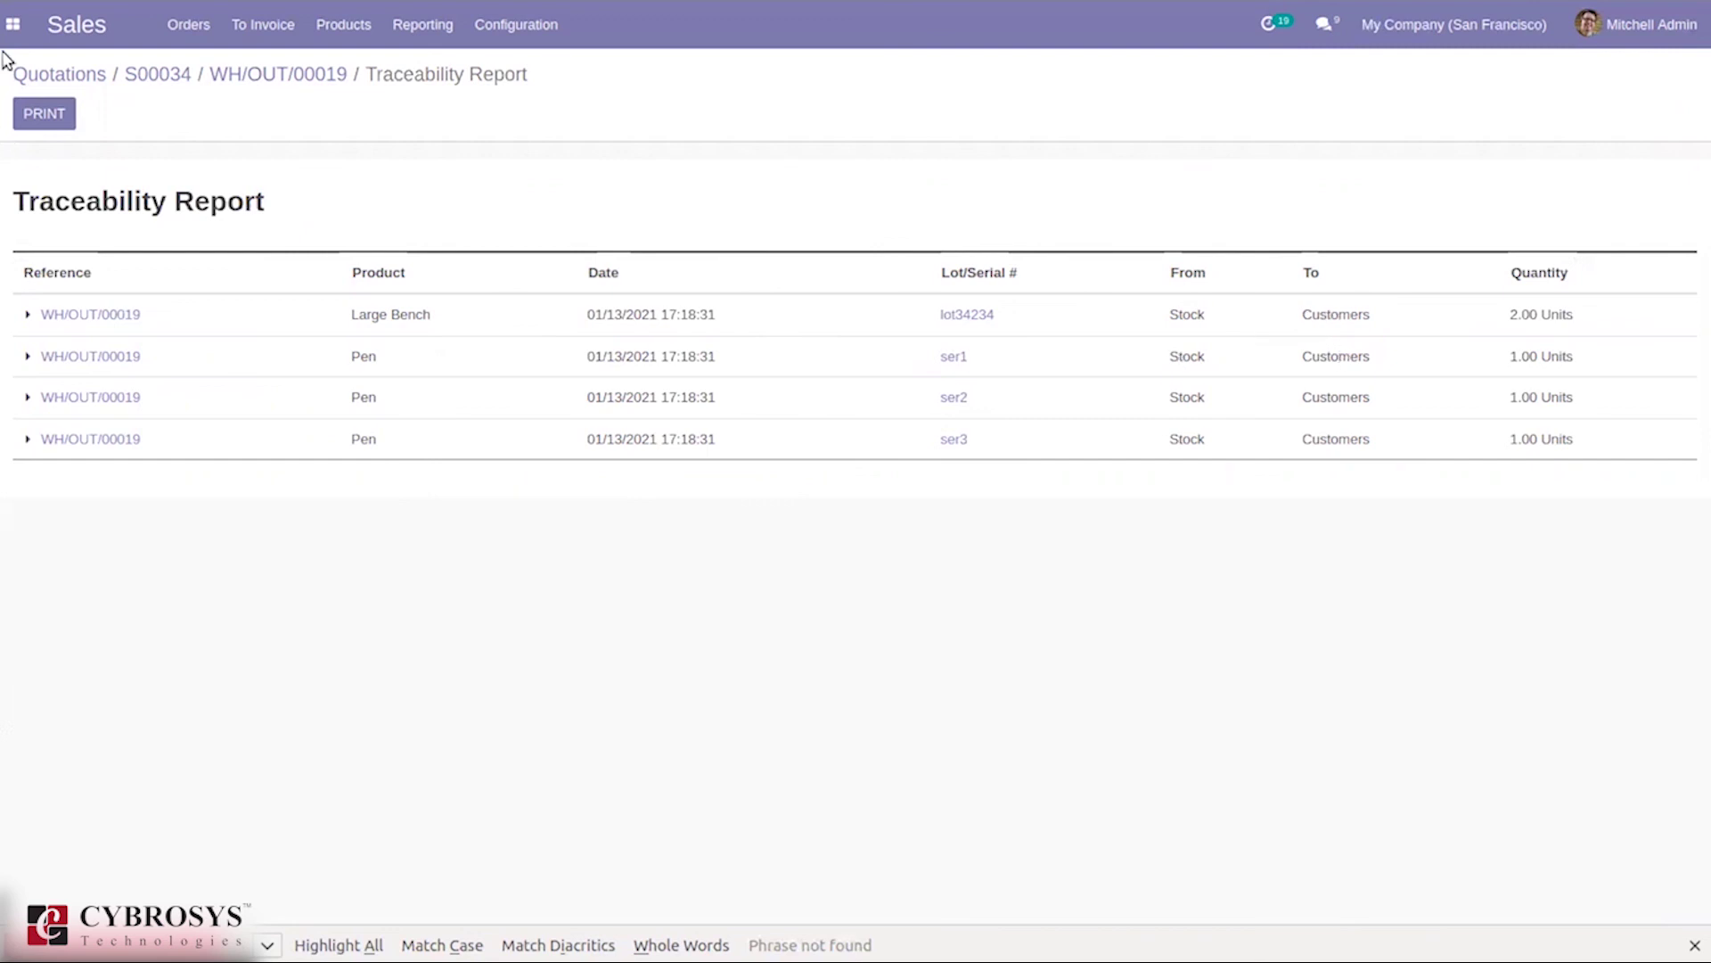
{"action": "left_click", "coordinate": [294, 71]}
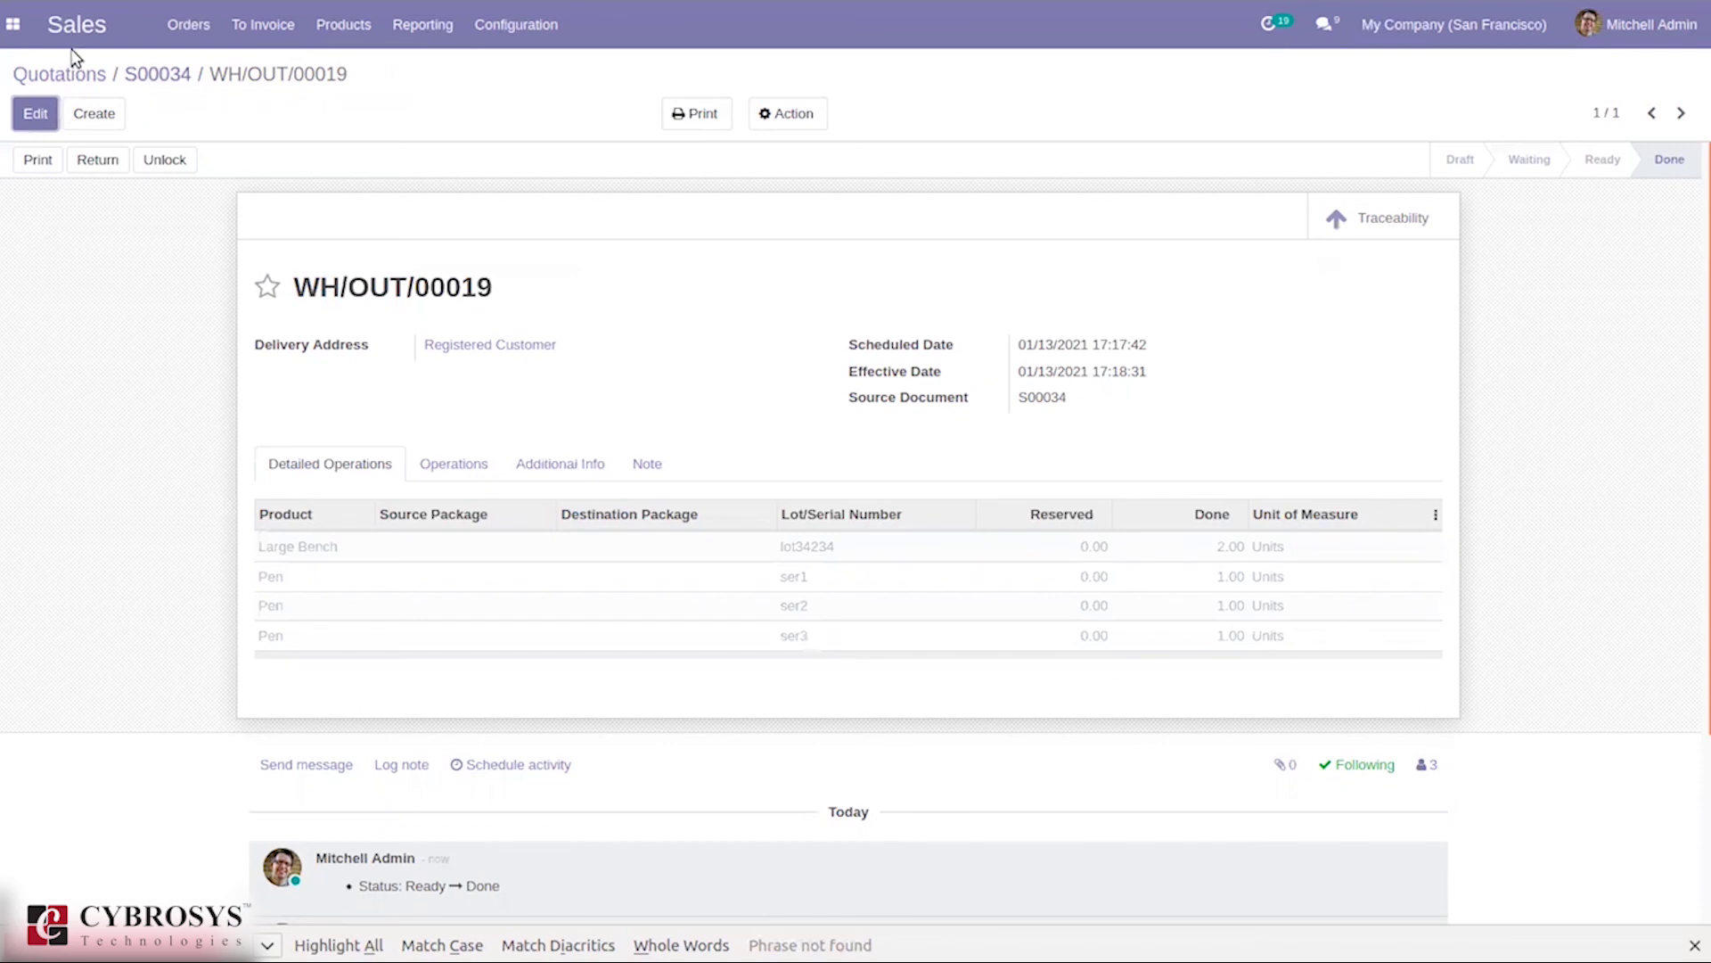
In the Inventory app, examine Pen's lot and serial numbers and the record of ser3, and return to the list.
{"action": "left_click", "coordinate": [12, 24]}
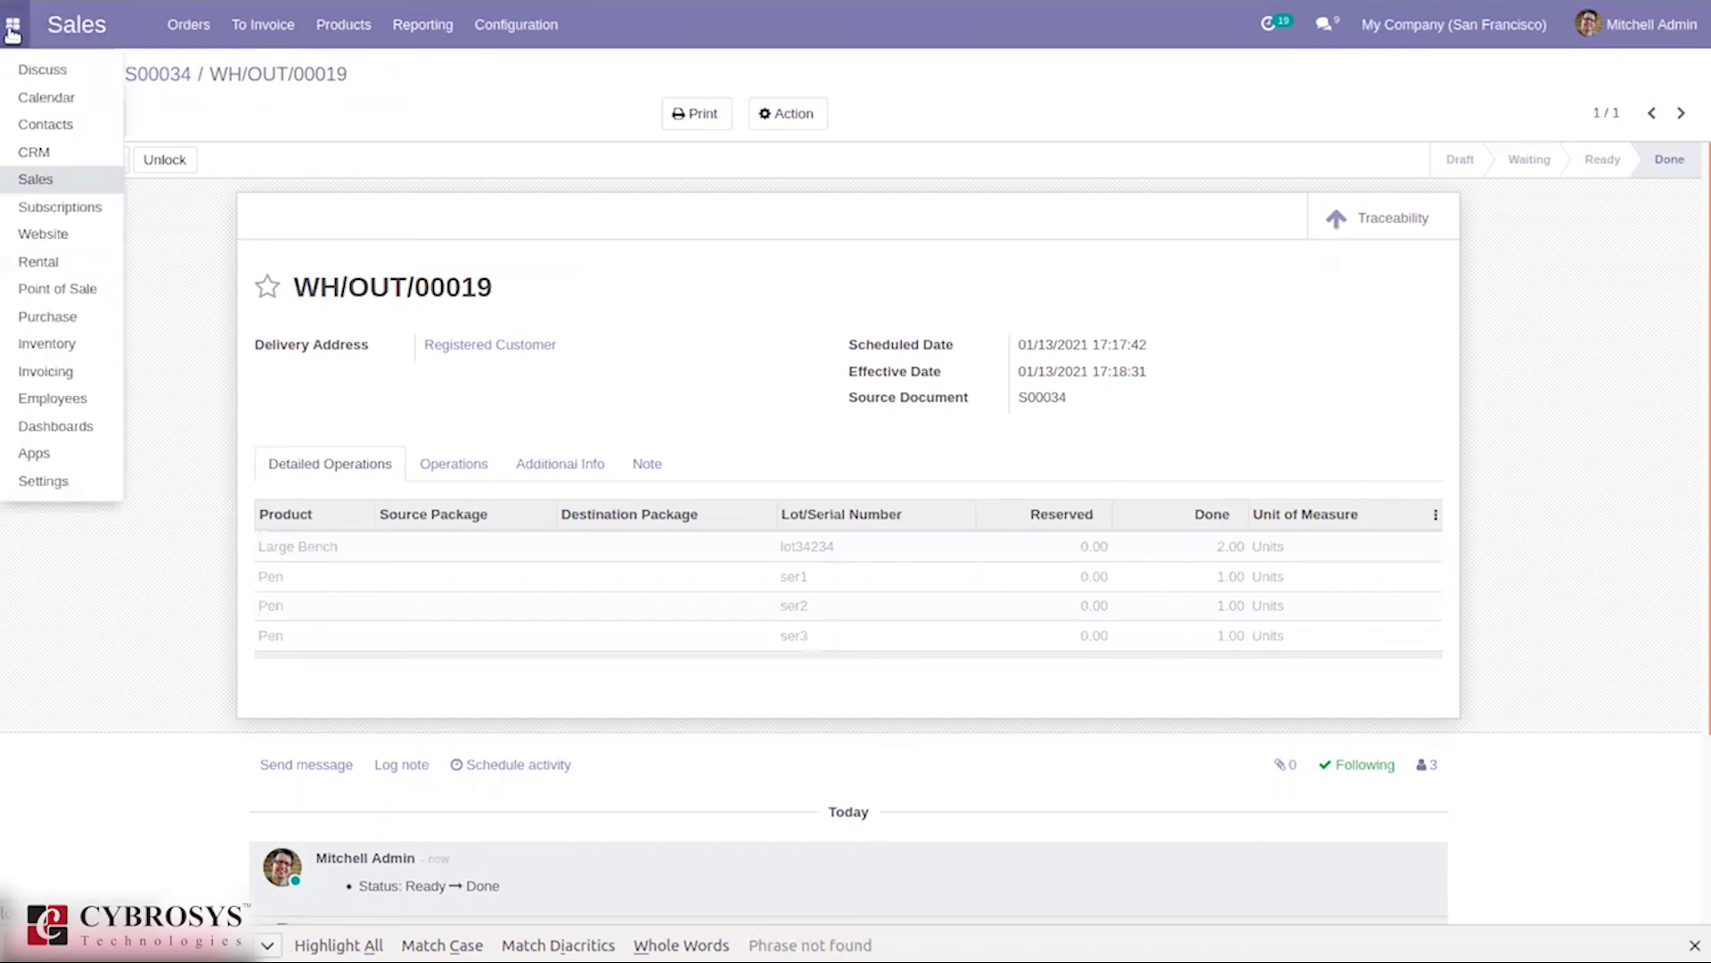
{"action": "left_click", "coordinate": [36, 344]}
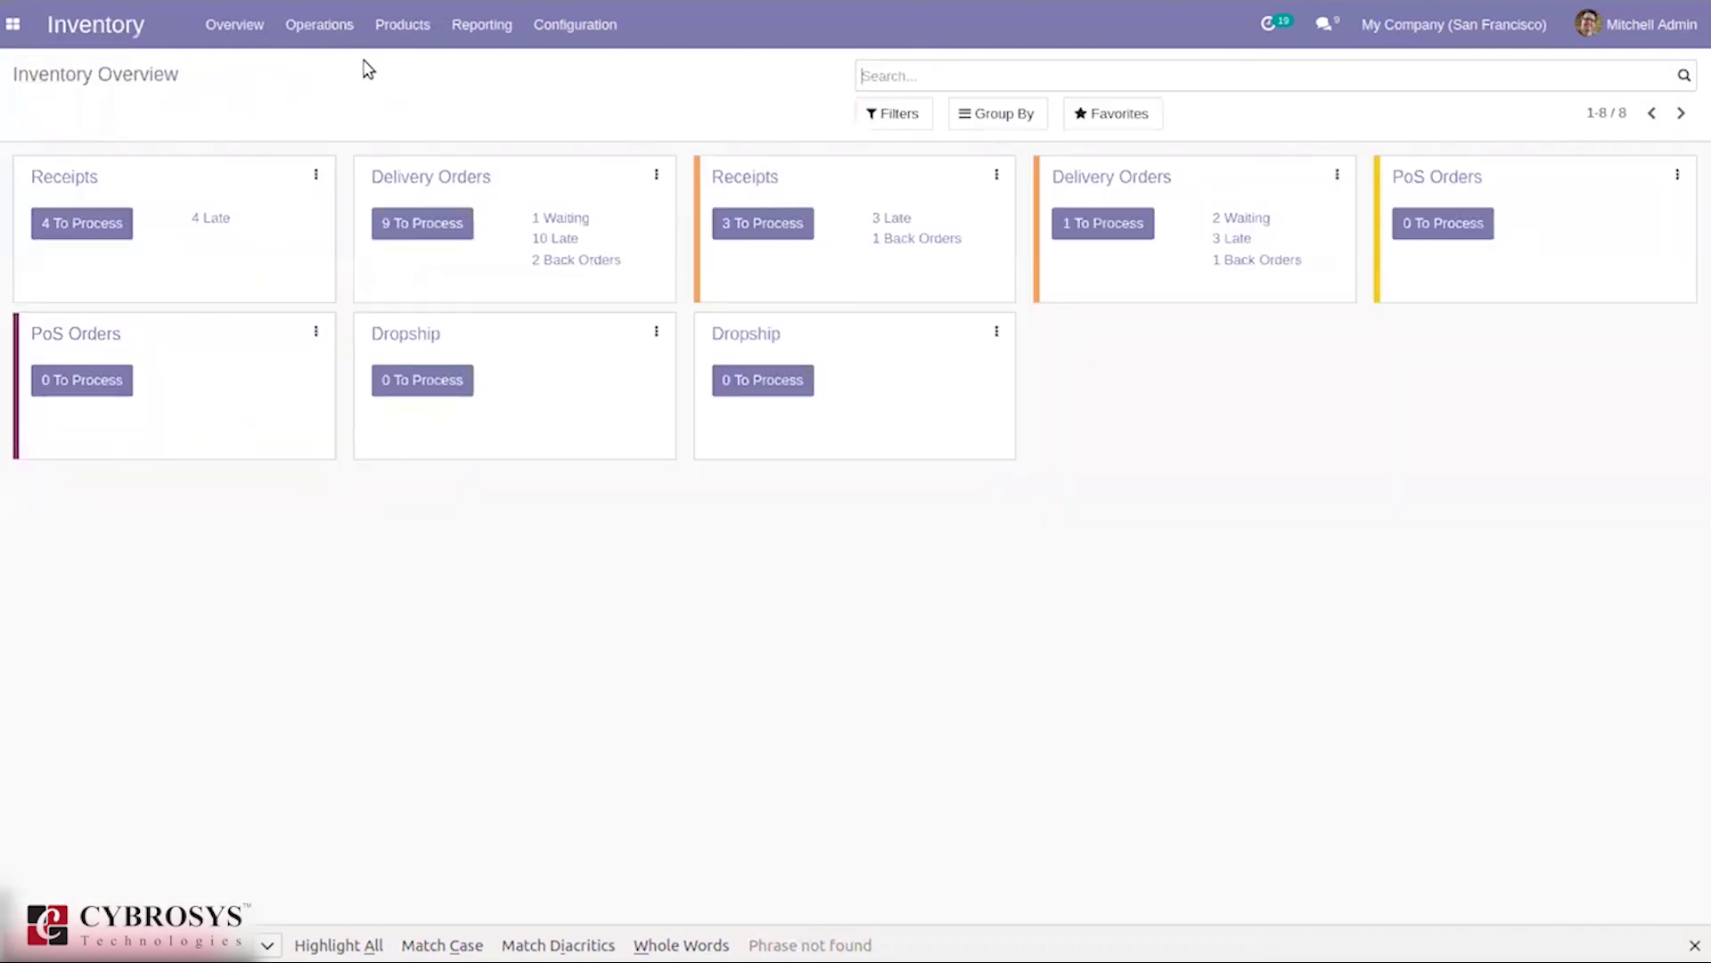
{"action": "left_click", "coordinate": [401, 29]}
{"action": "left_click", "coordinate": [423, 122]}
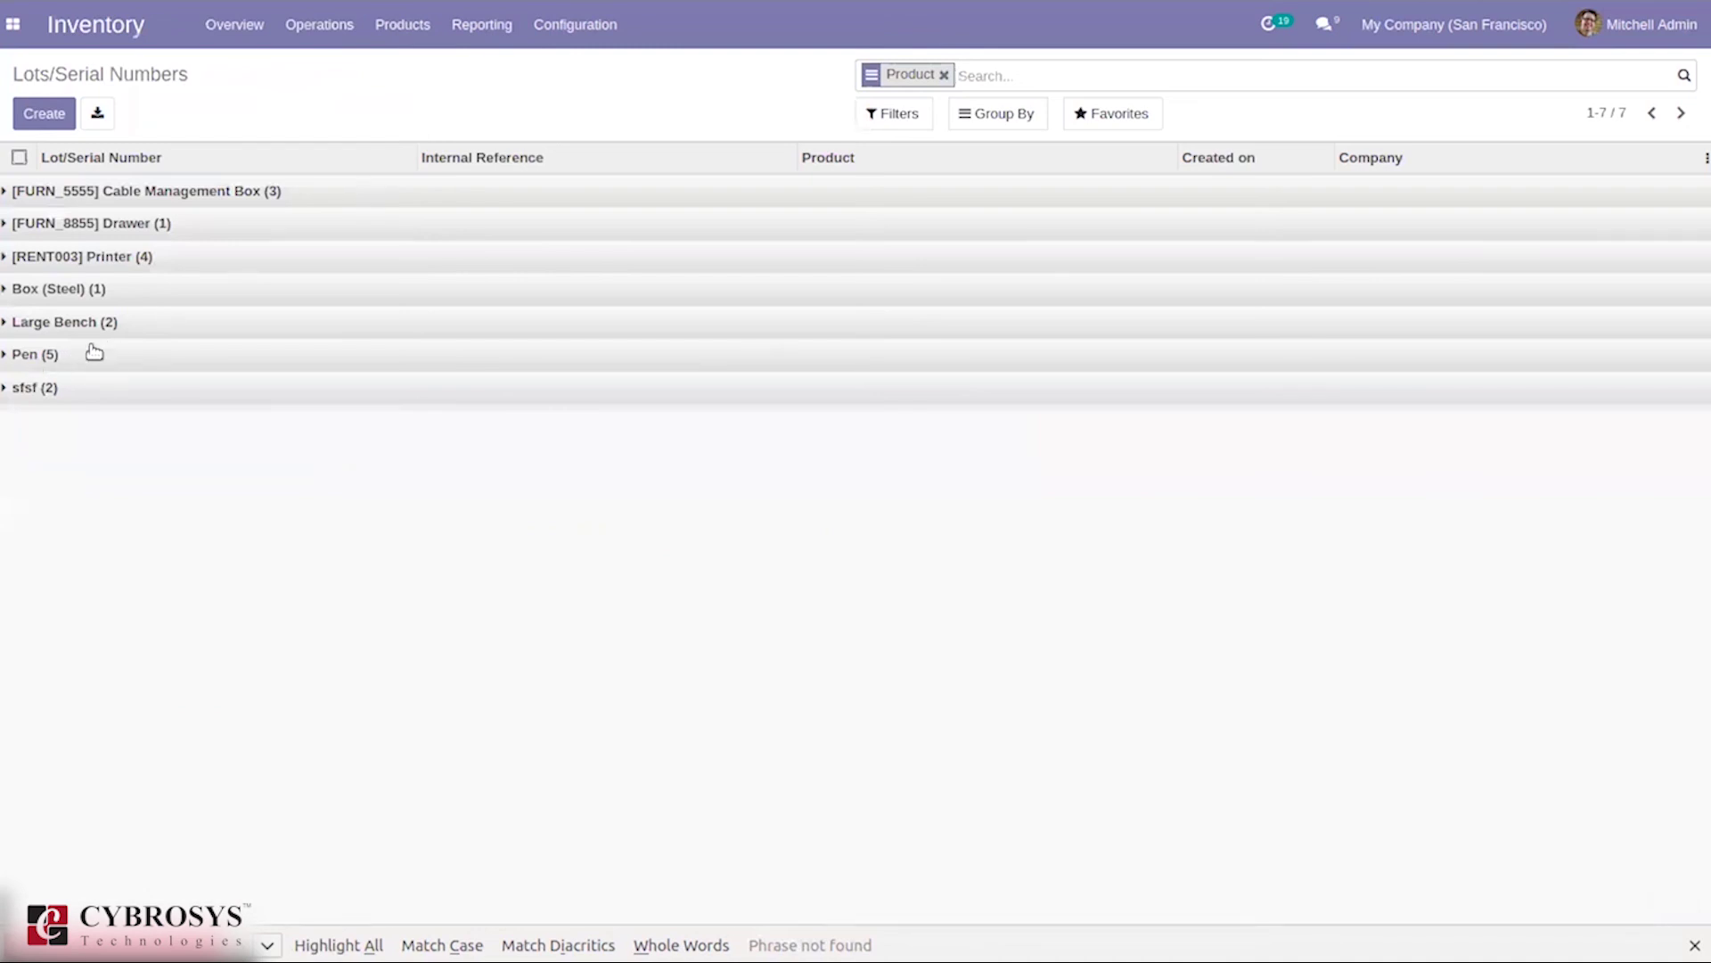
{"action": "left_click", "coordinate": [57, 354]}
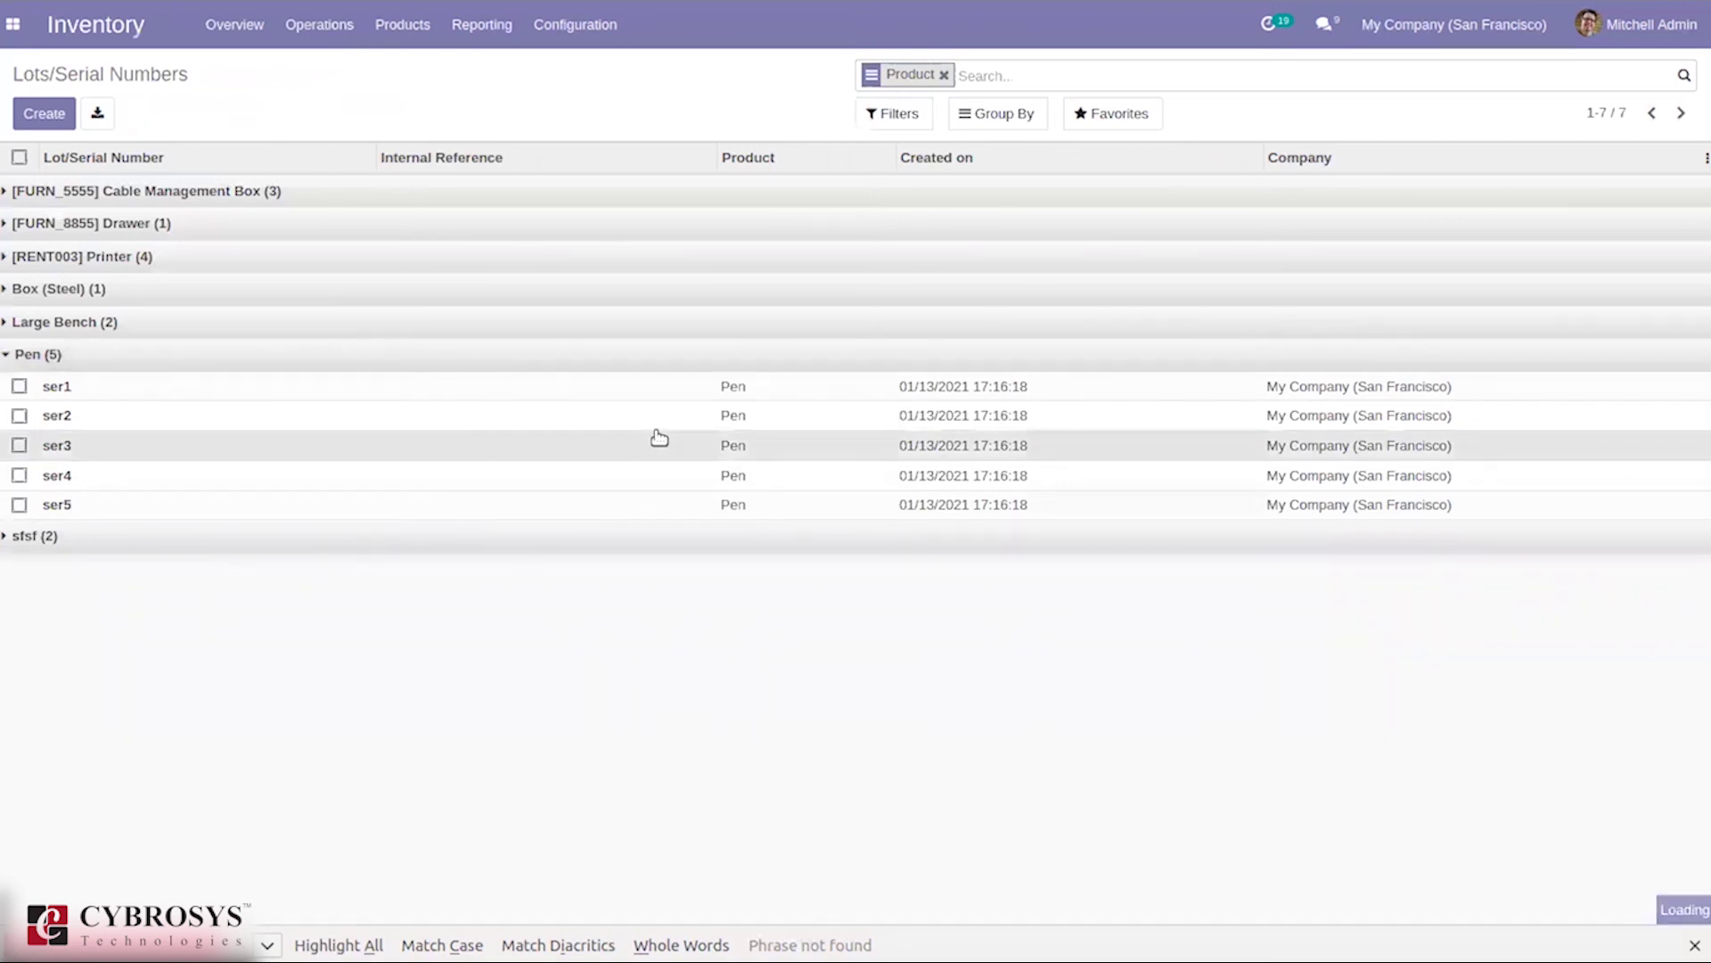
{"action": "left_click", "coordinate": [659, 438]}
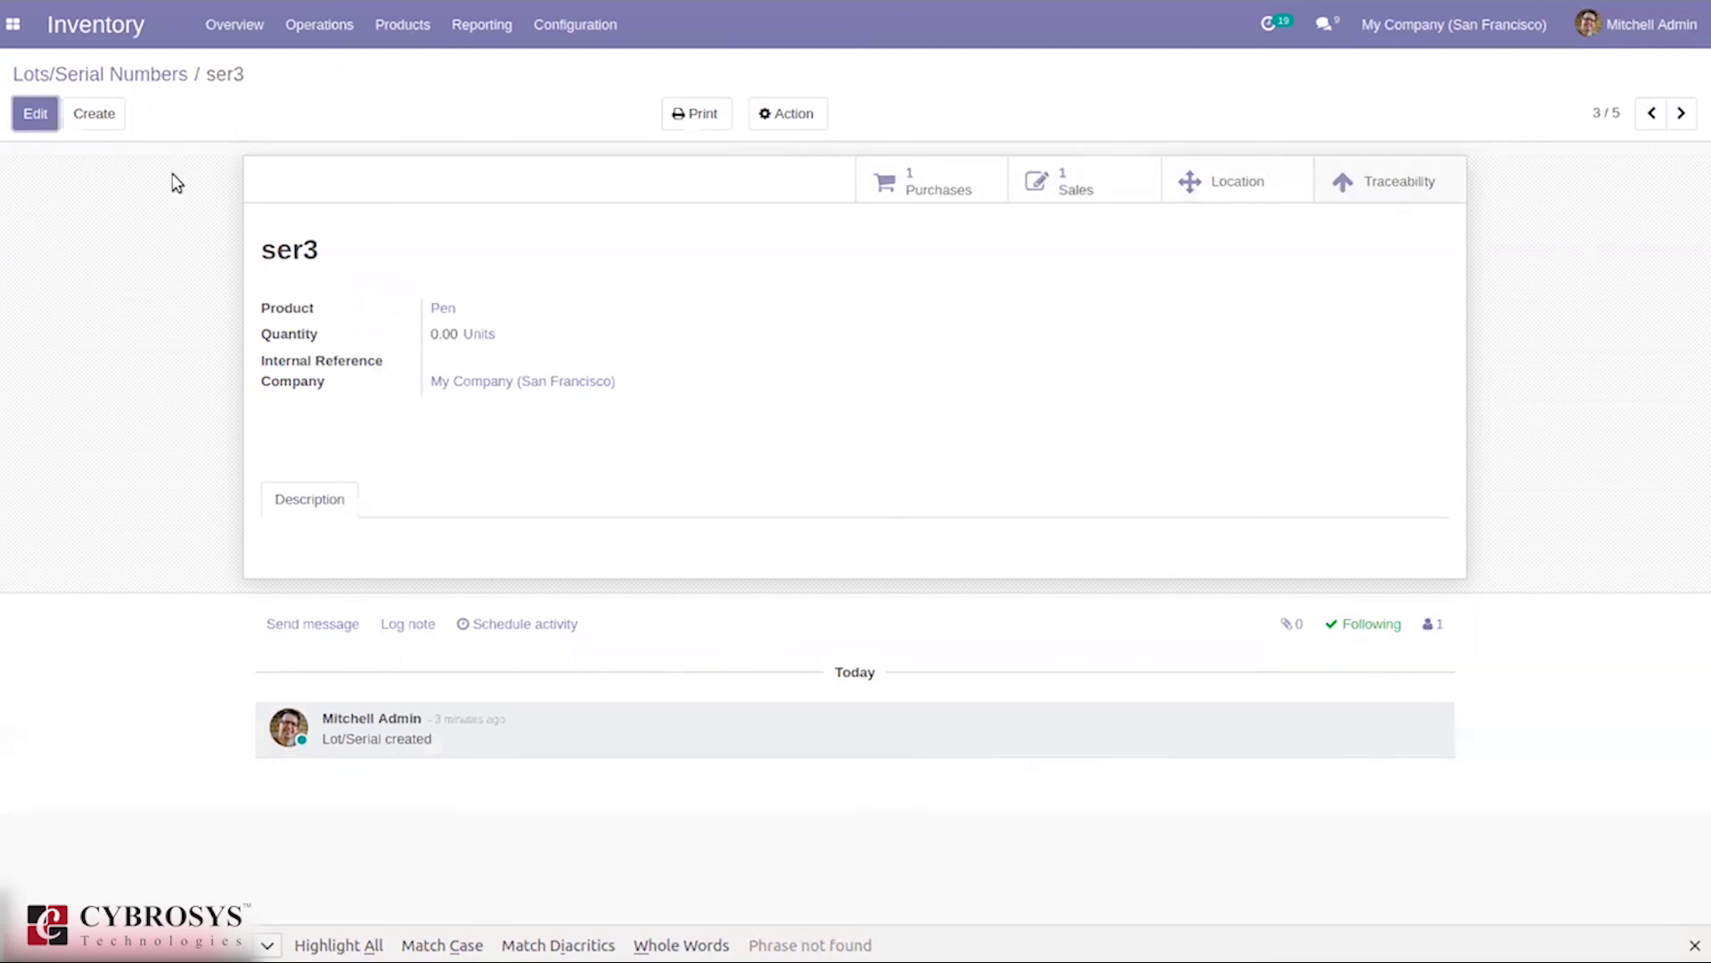
{"action": "left_click", "coordinate": [143, 75]}
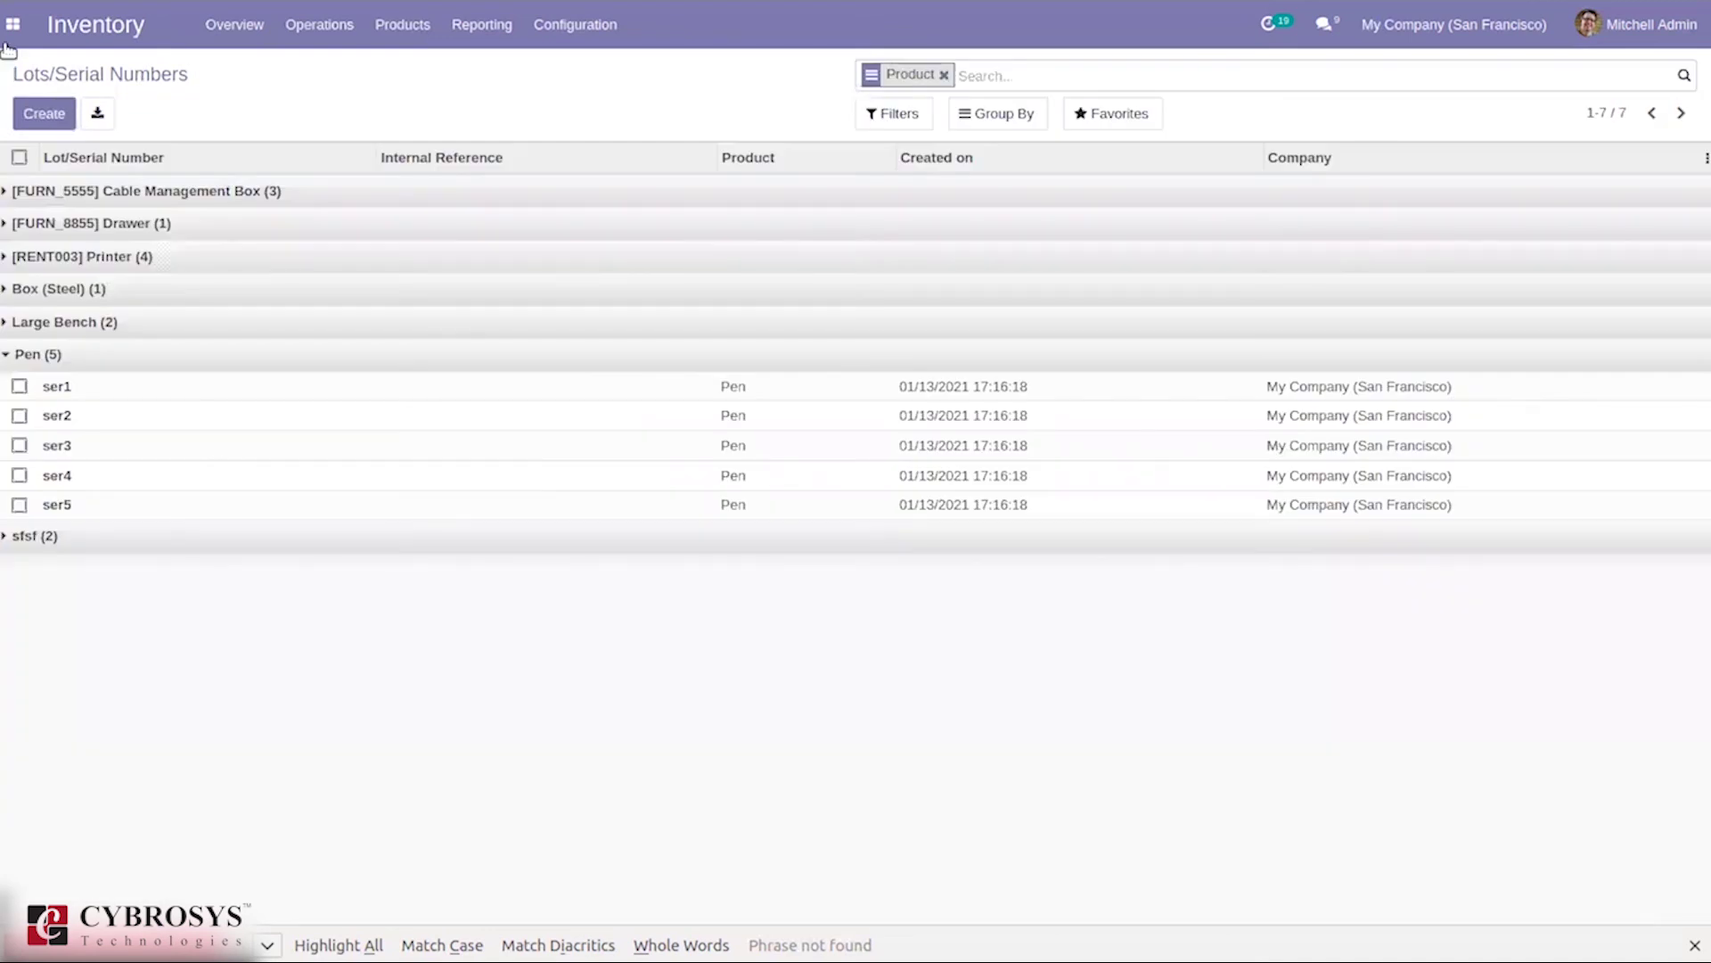
Show the list of available apps for switching away from Inventory.
{"action": "left_click", "coordinate": [13, 24]}
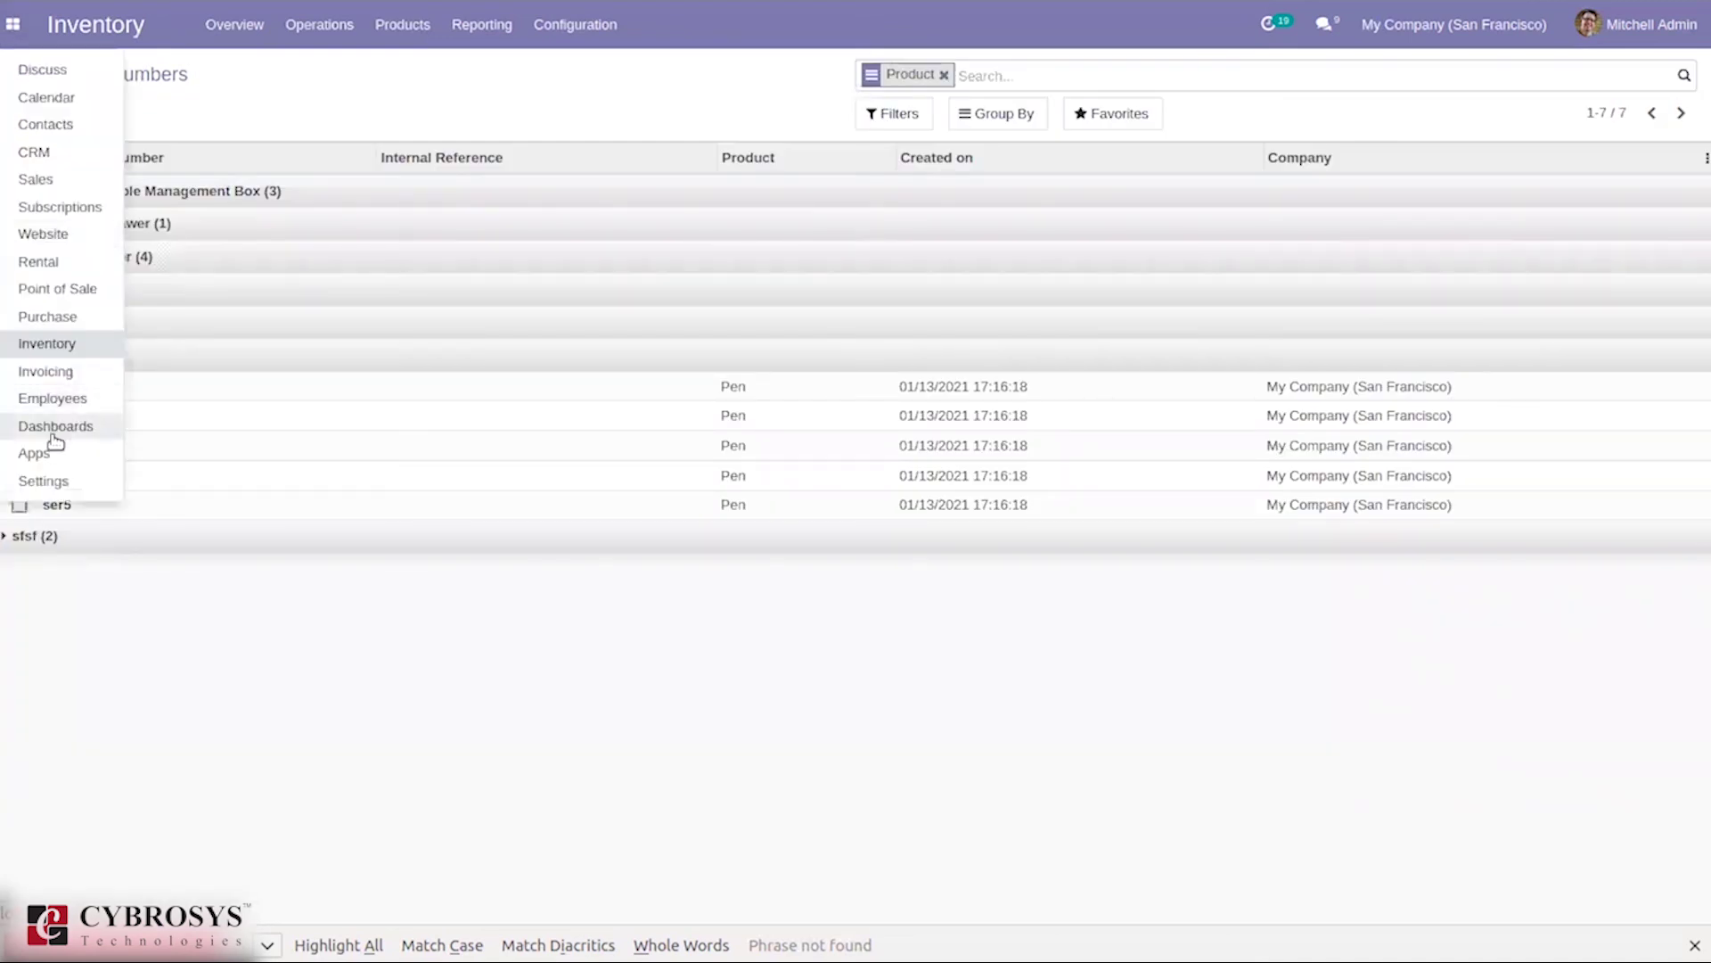